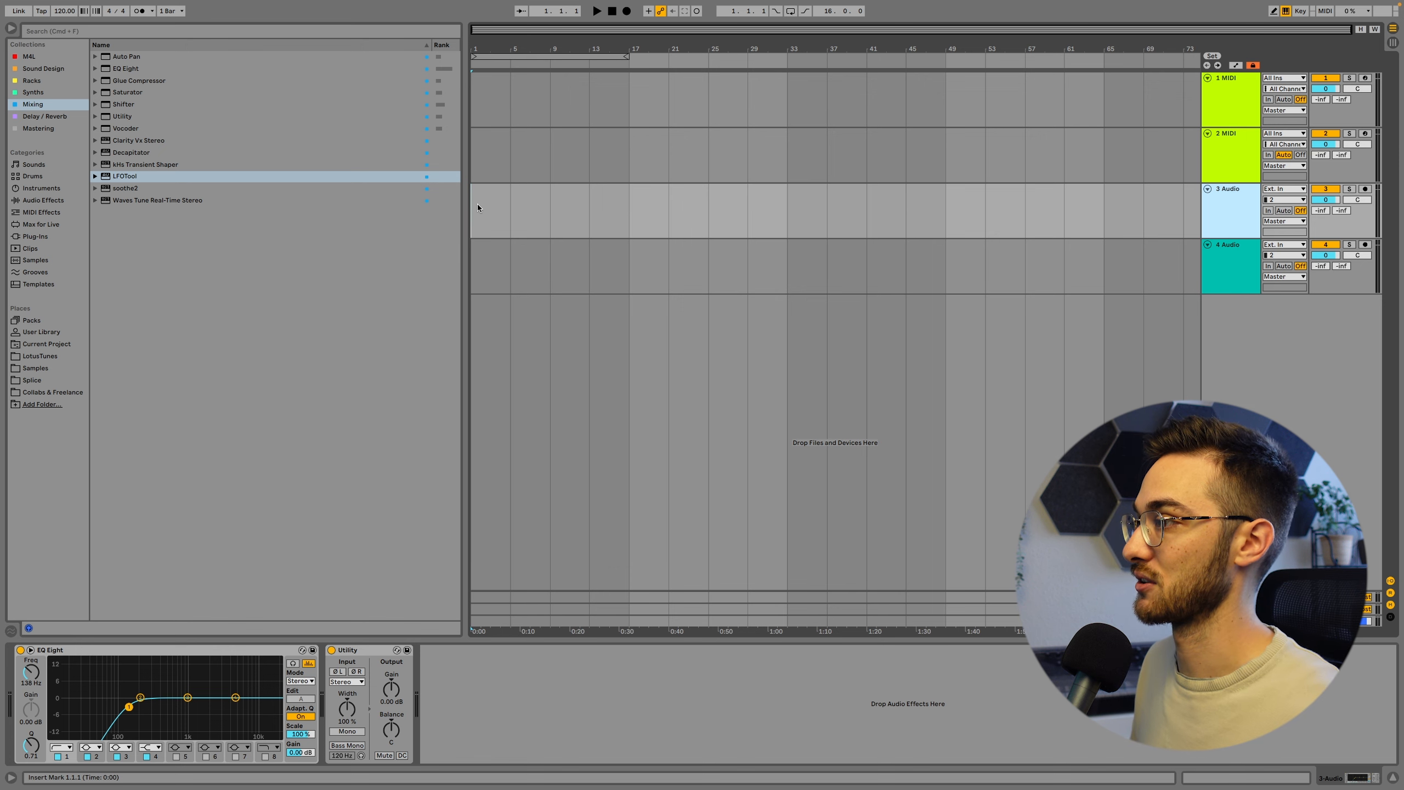
Step: Place the LT_Afro_Bonus Groove 01_Kick Only loop from LotusTunes at bar 1 of track 3 and duplicate it to fill 16 bars
{"action": "left_click_drag", "start_coordinate": [478, 208], "coordinate": [618, 202]}
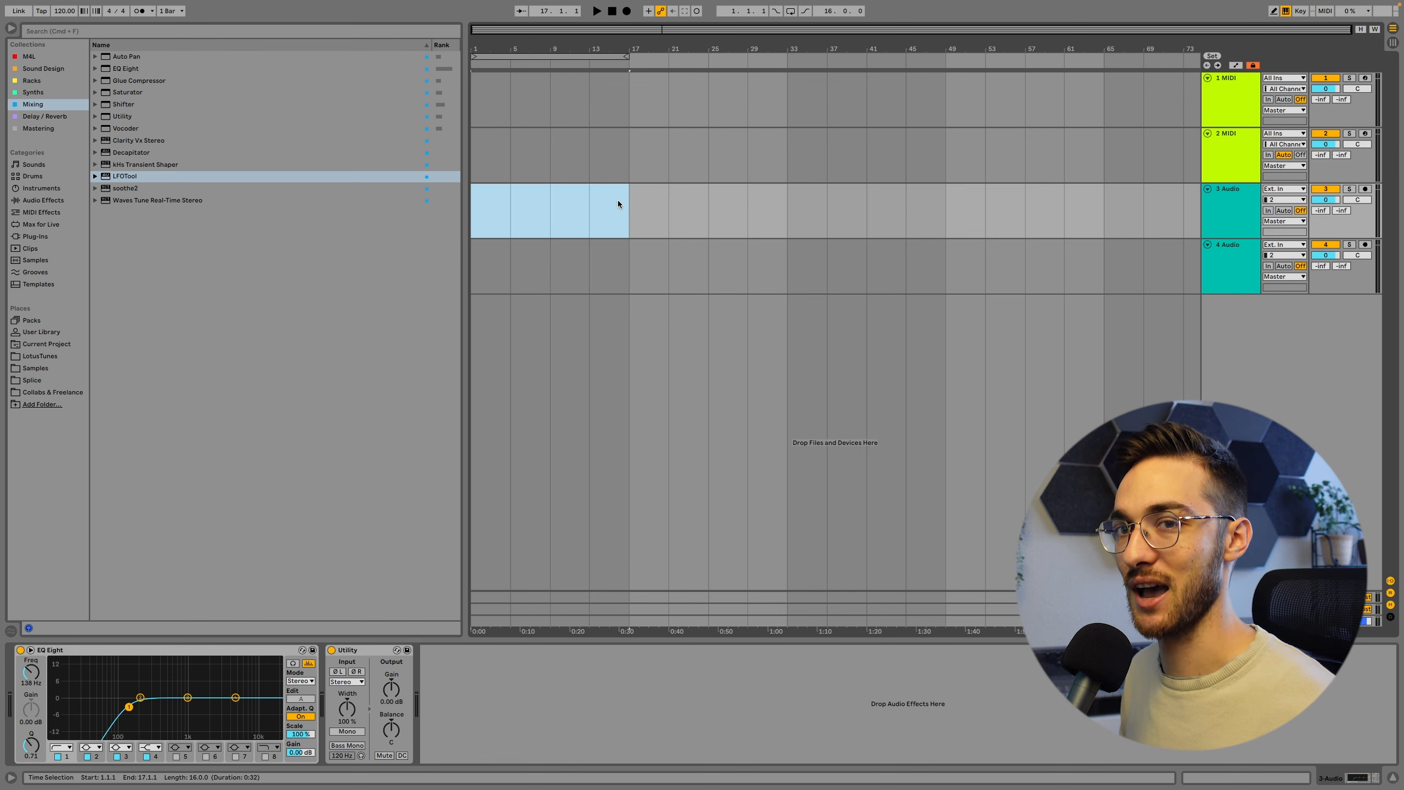
{"action": "left_click", "coordinate": [1223, 151]}
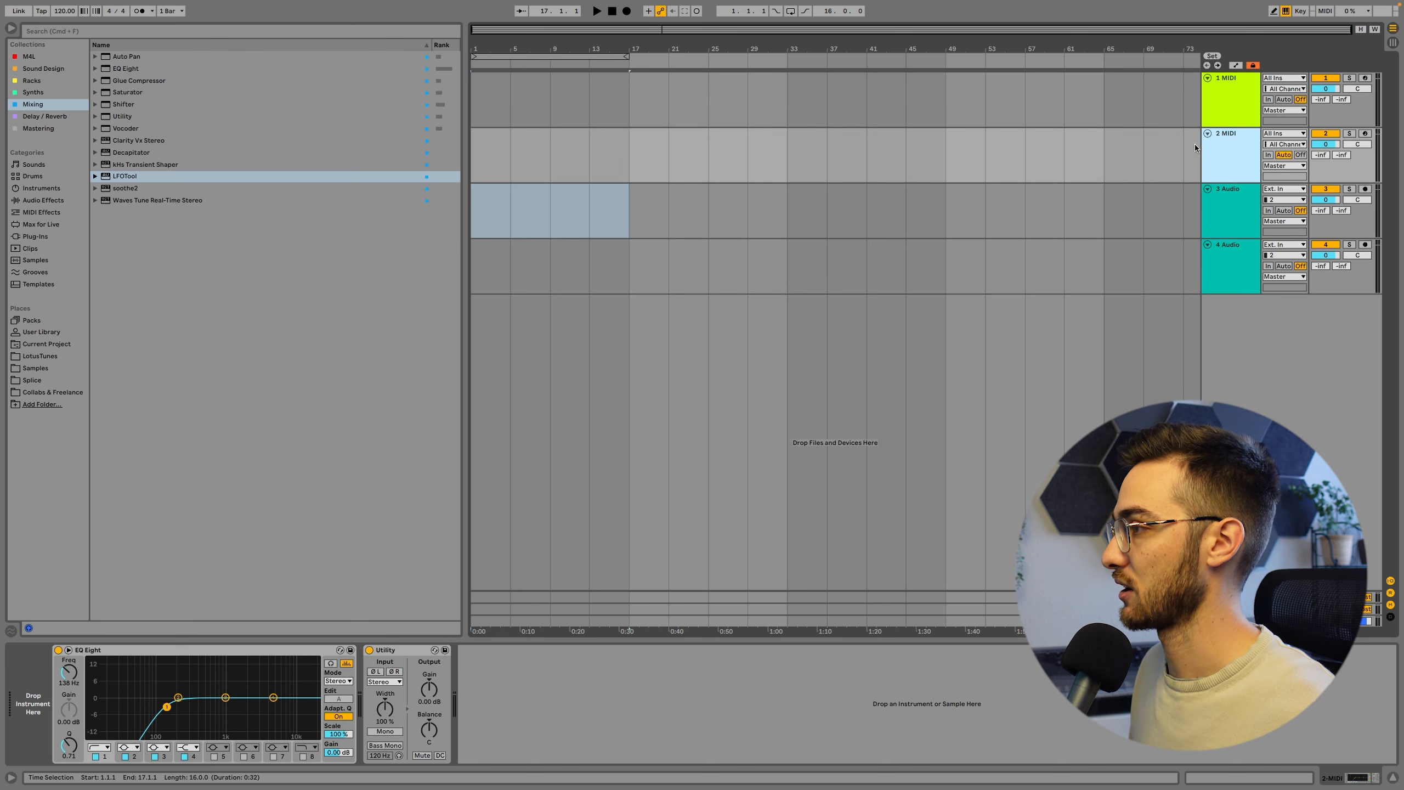
{"action": "left_click", "coordinate": [46, 357]}
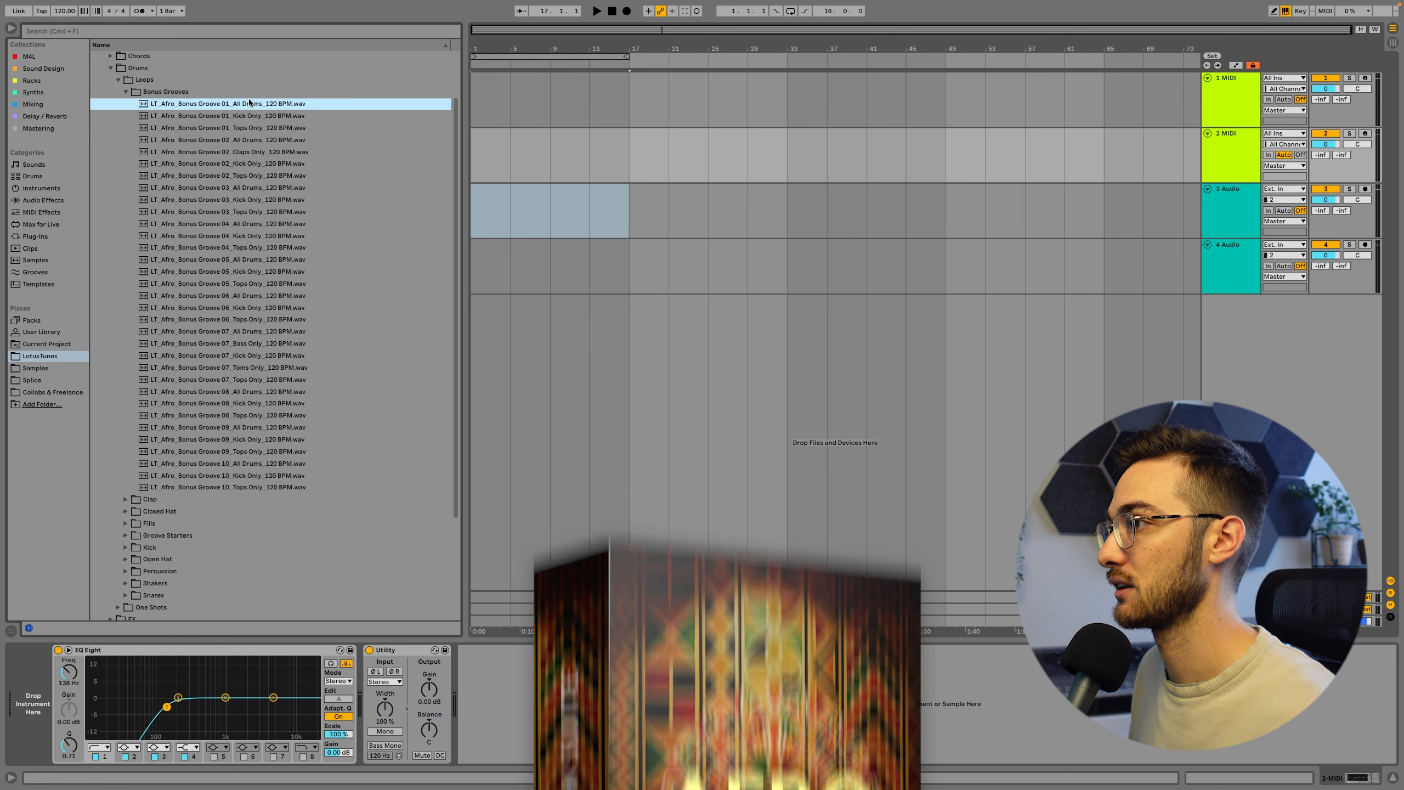
{"action": "left_click", "coordinate": [245, 117]}
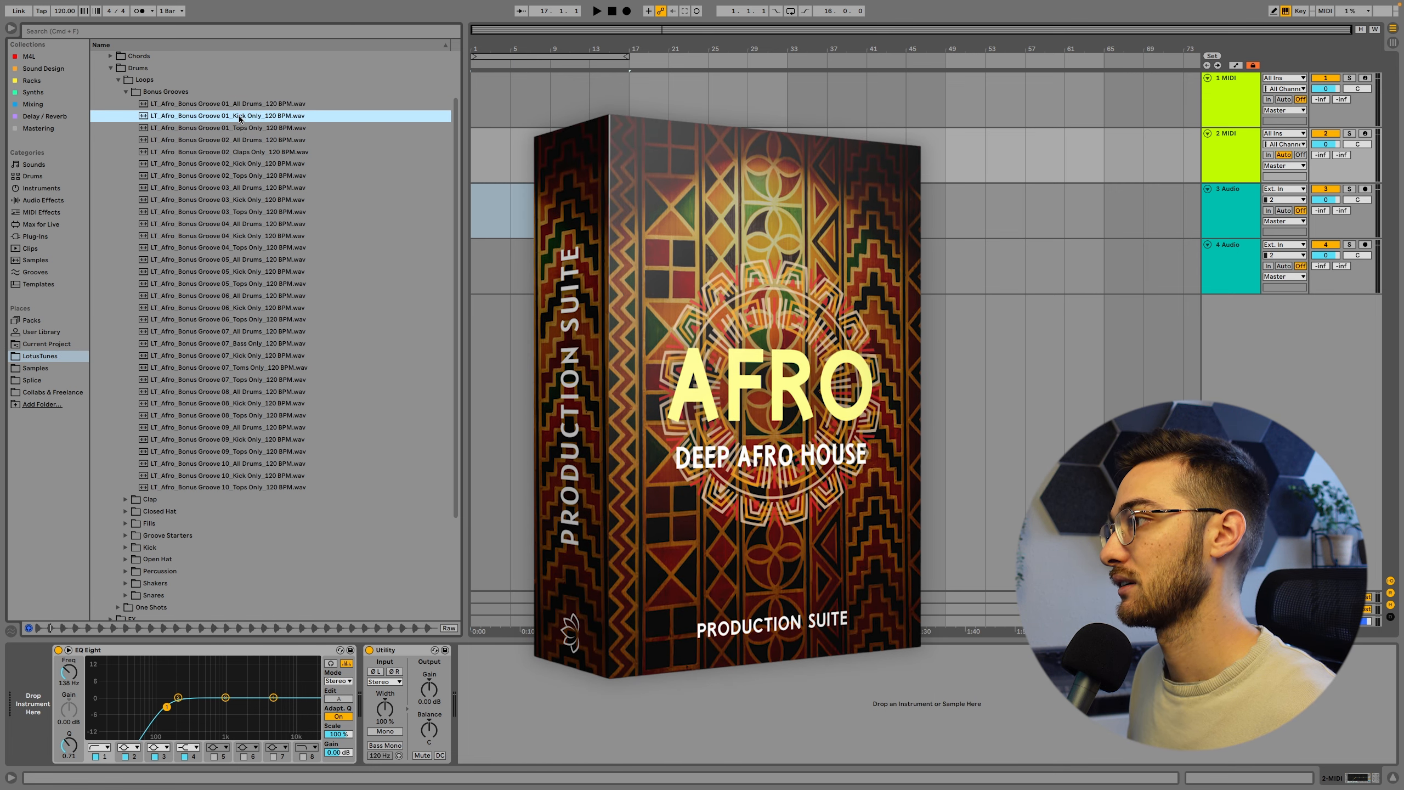
{"action": "left_click_drag", "start_coordinate": [239, 118], "coordinate": [518, 188]}
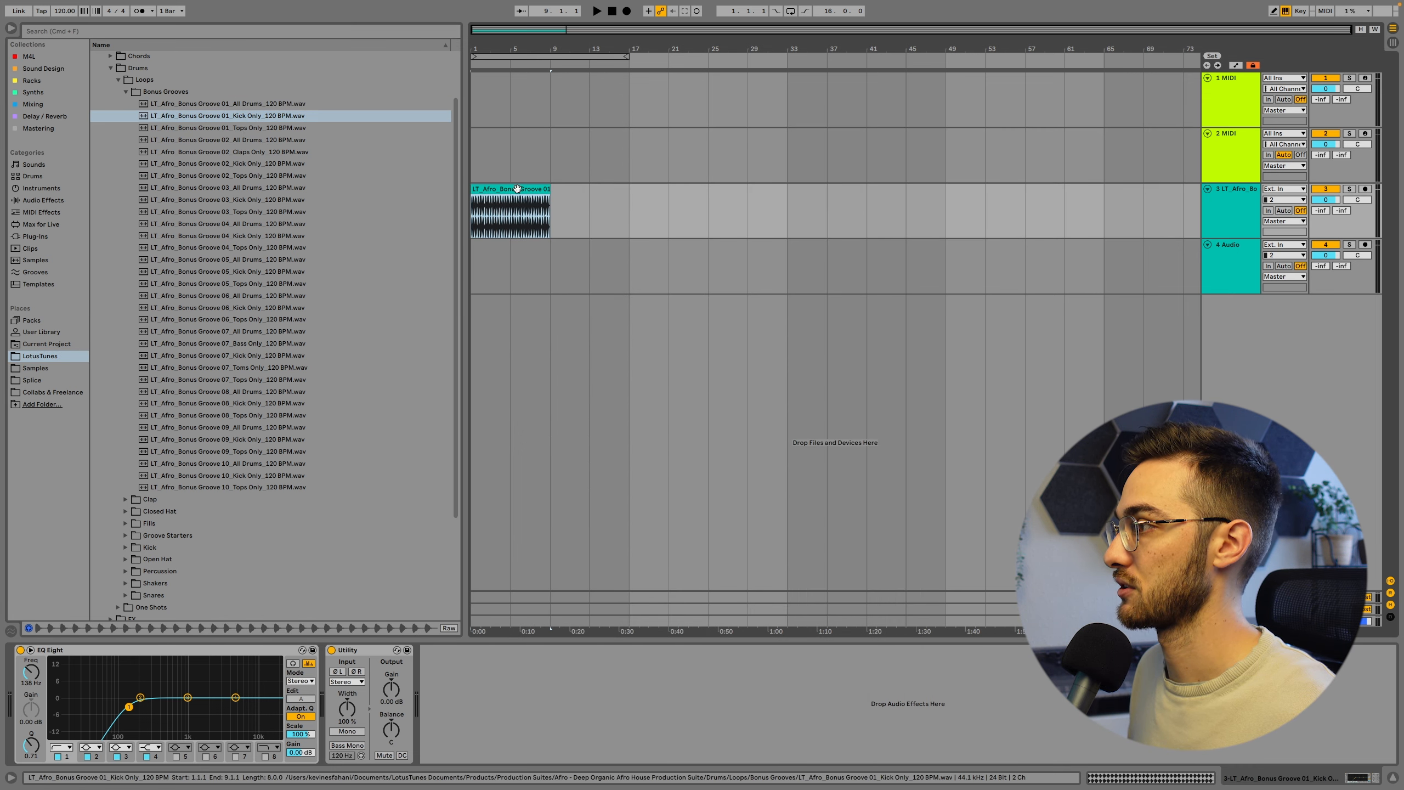
{"action": "key", "text": "super+d"}
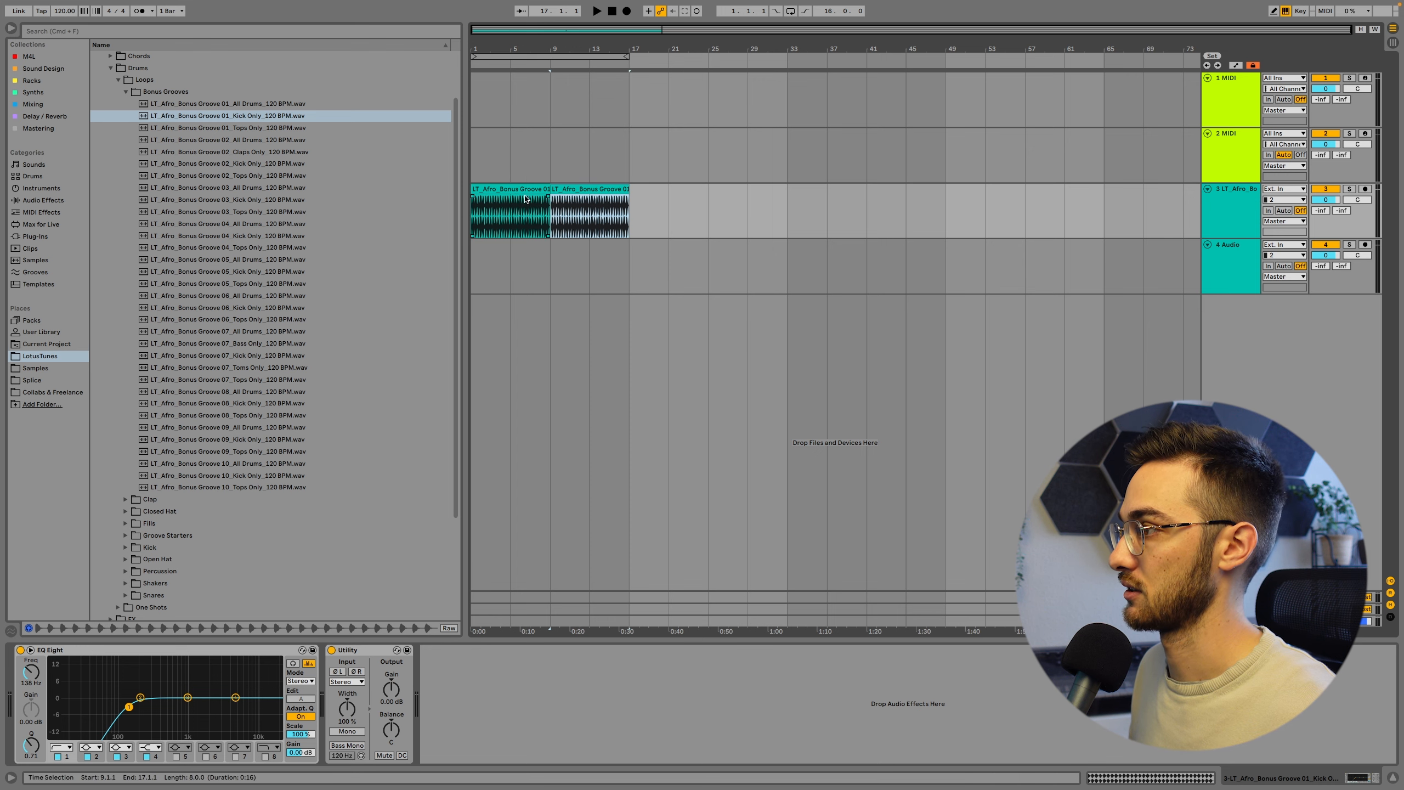
{"action": "left_click", "coordinate": [523, 190], "text": "shift"}
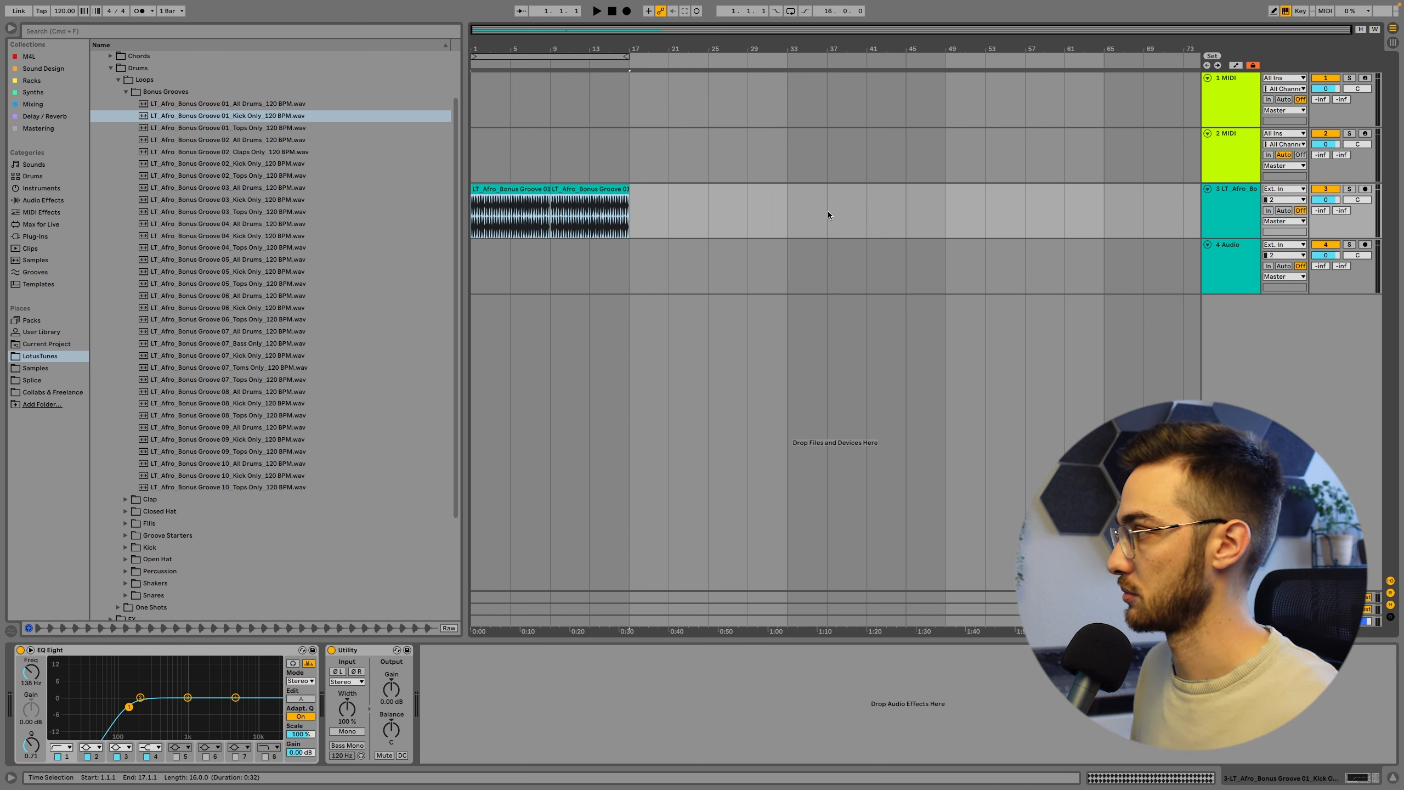
Step: Lower the kick track's volume to -9.1 dB while playing the loop
{"action": "left_click_drag", "start_coordinate": [1325, 200], "coordinate": [1326, 221]}
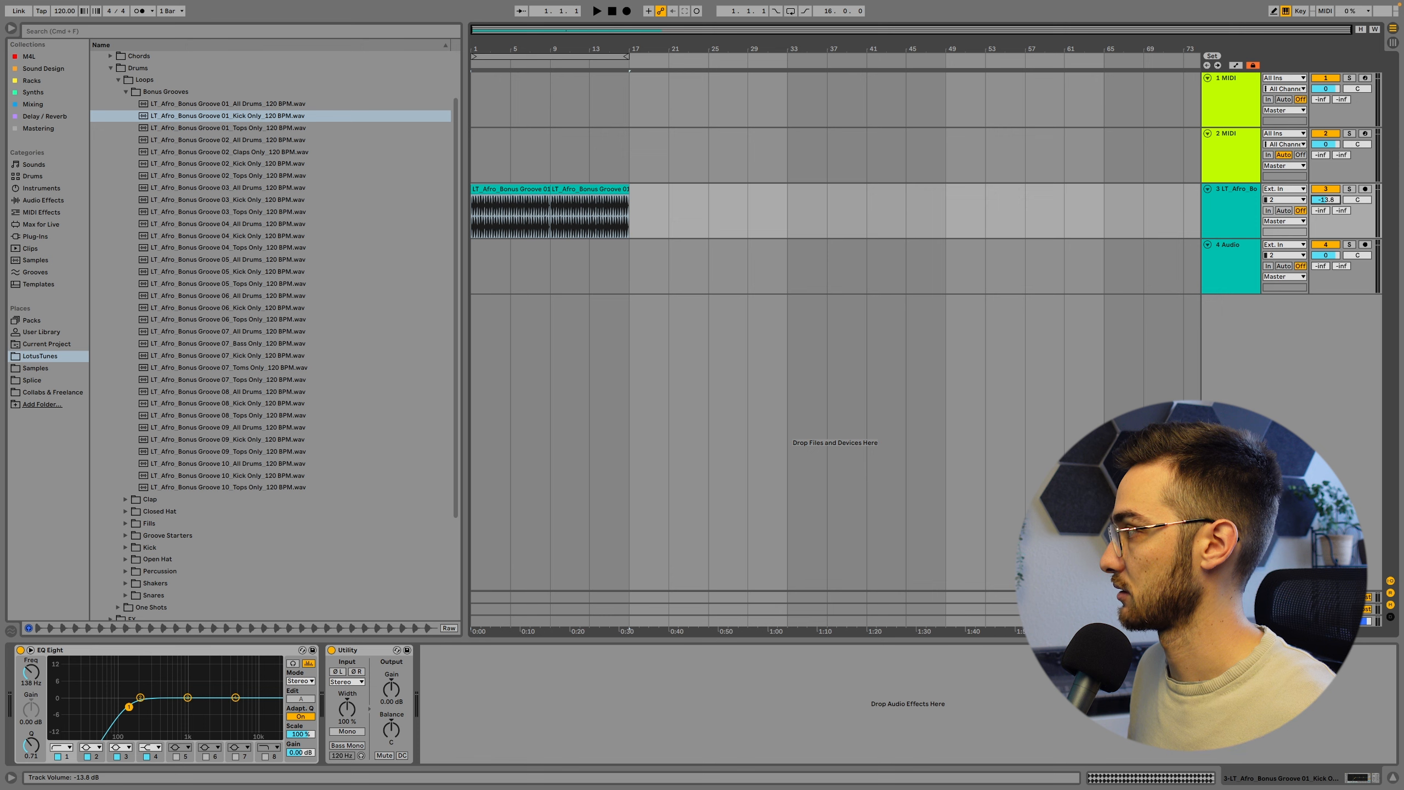
{"action": "key", "text": "space"}
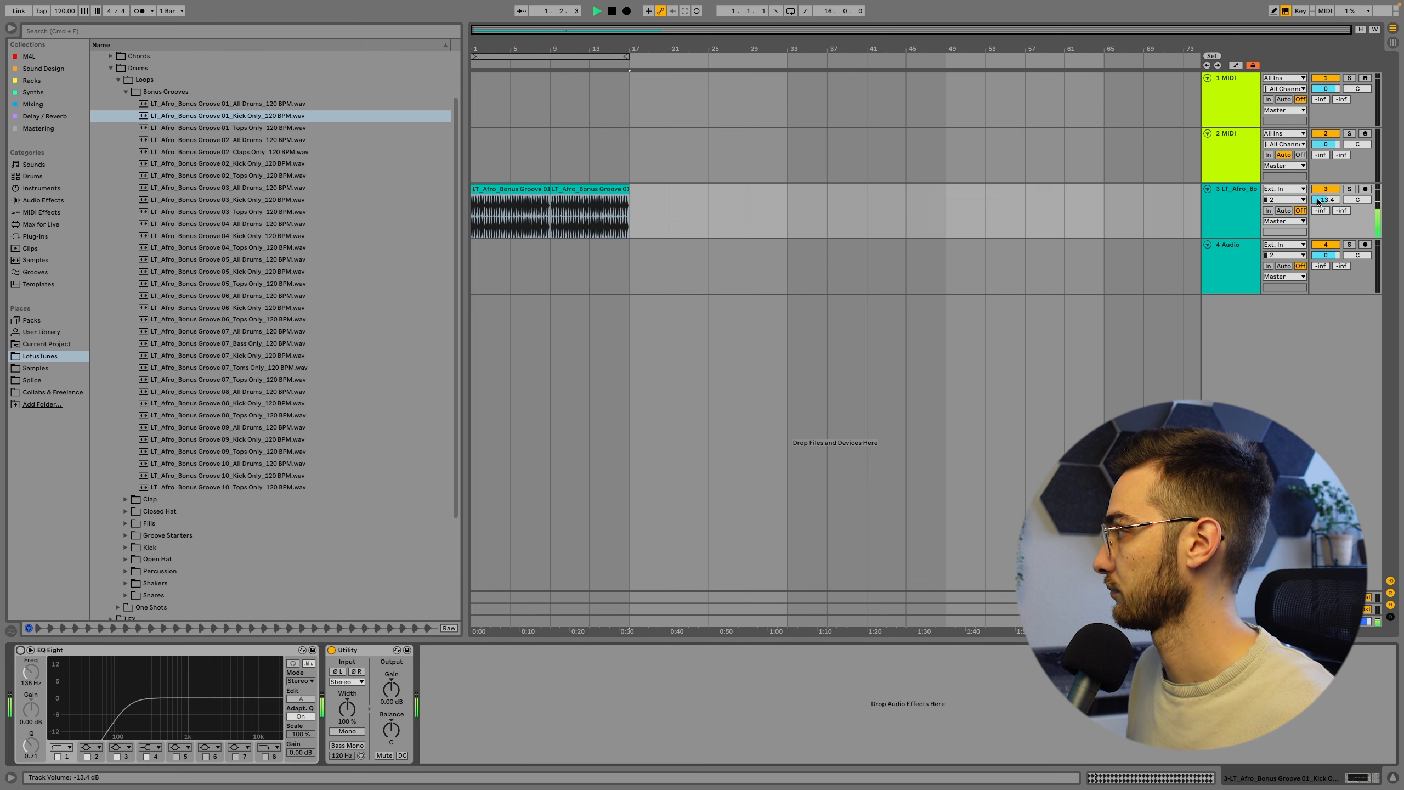
{"action": "left_click_drag", "start_coordinate": [1326, 200], "coordinate": [1326, 191]}
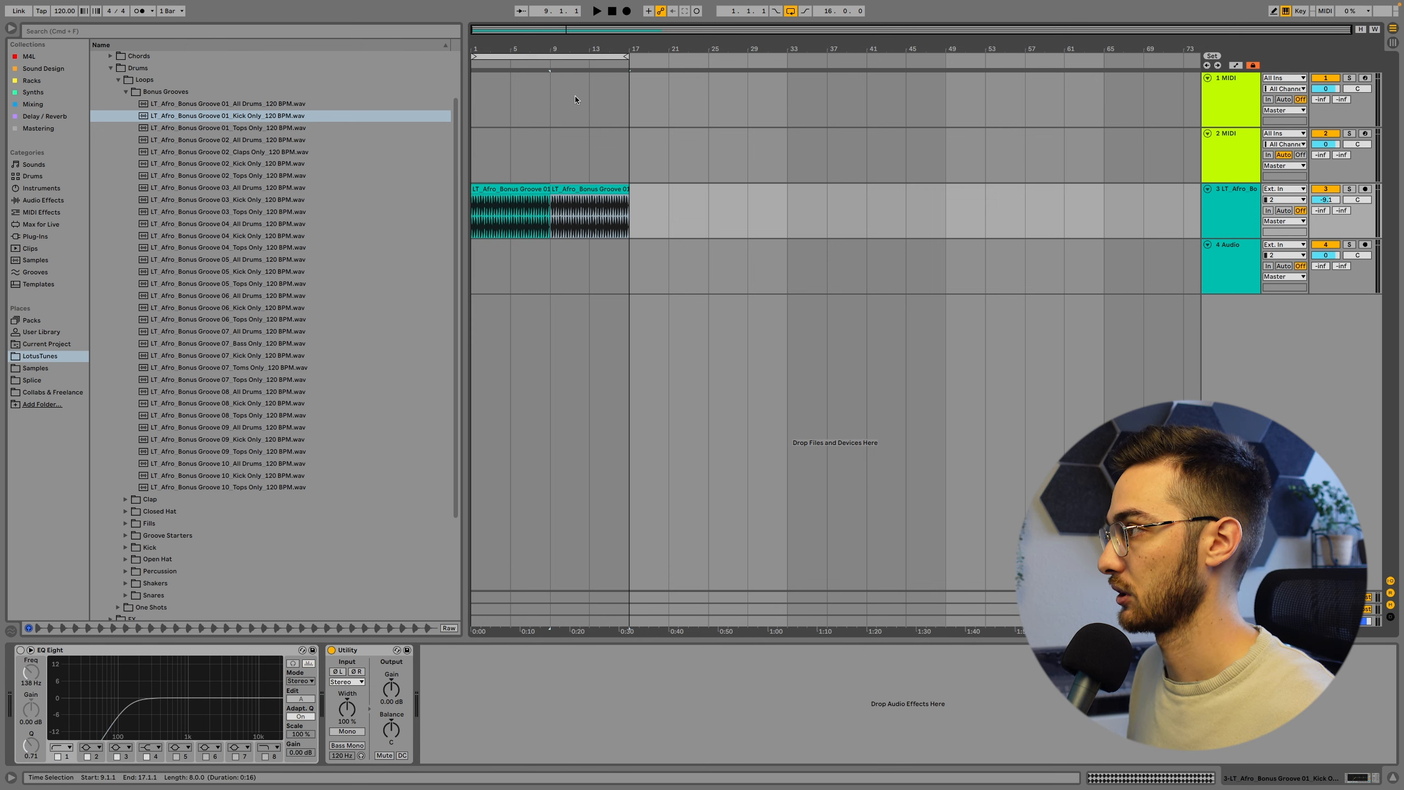
Step: Insert an audio track below the kick, armed for recording from external input 1 with monitoring set to In
{"action": "left_click", "coordinate": [536, 189]}
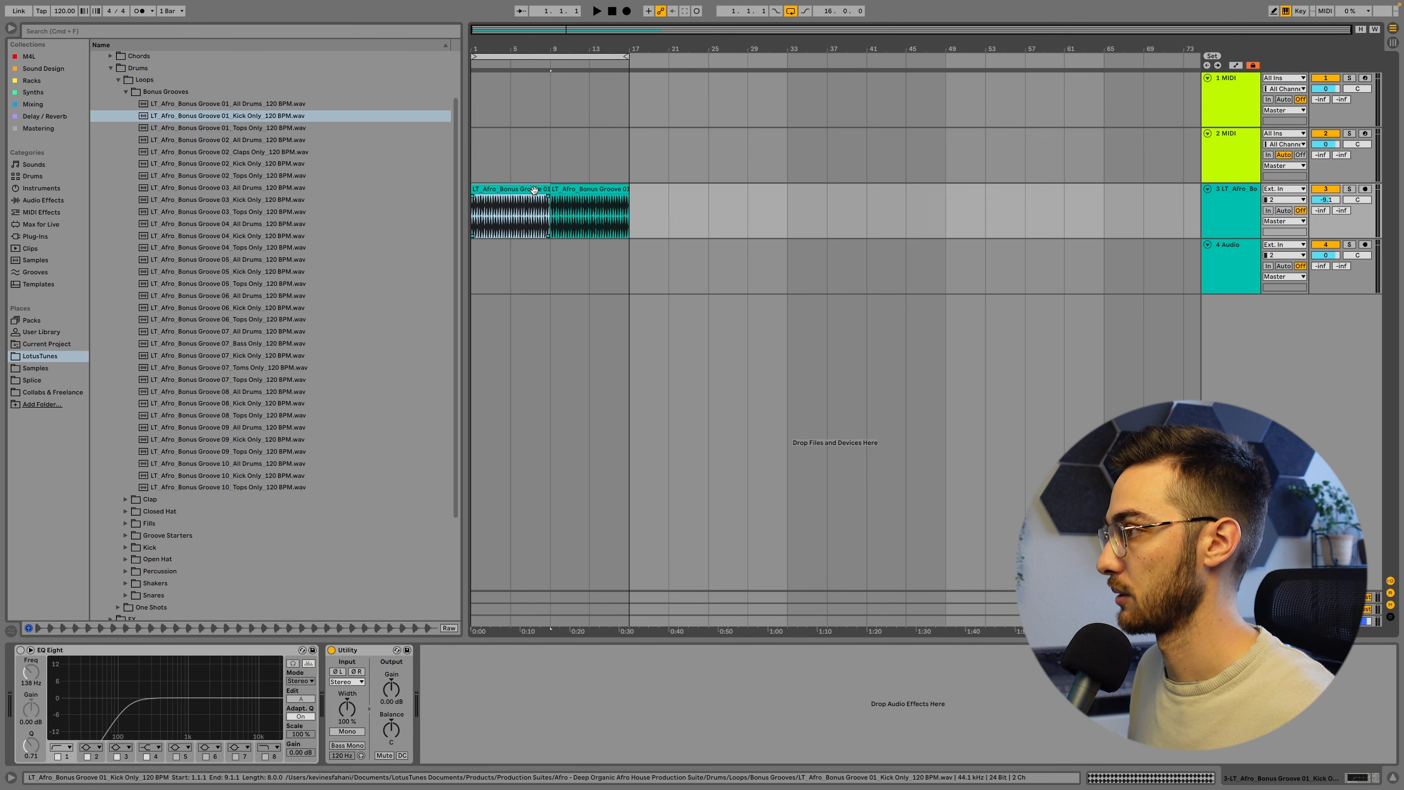
{"action": "key", "text": "super+t"}
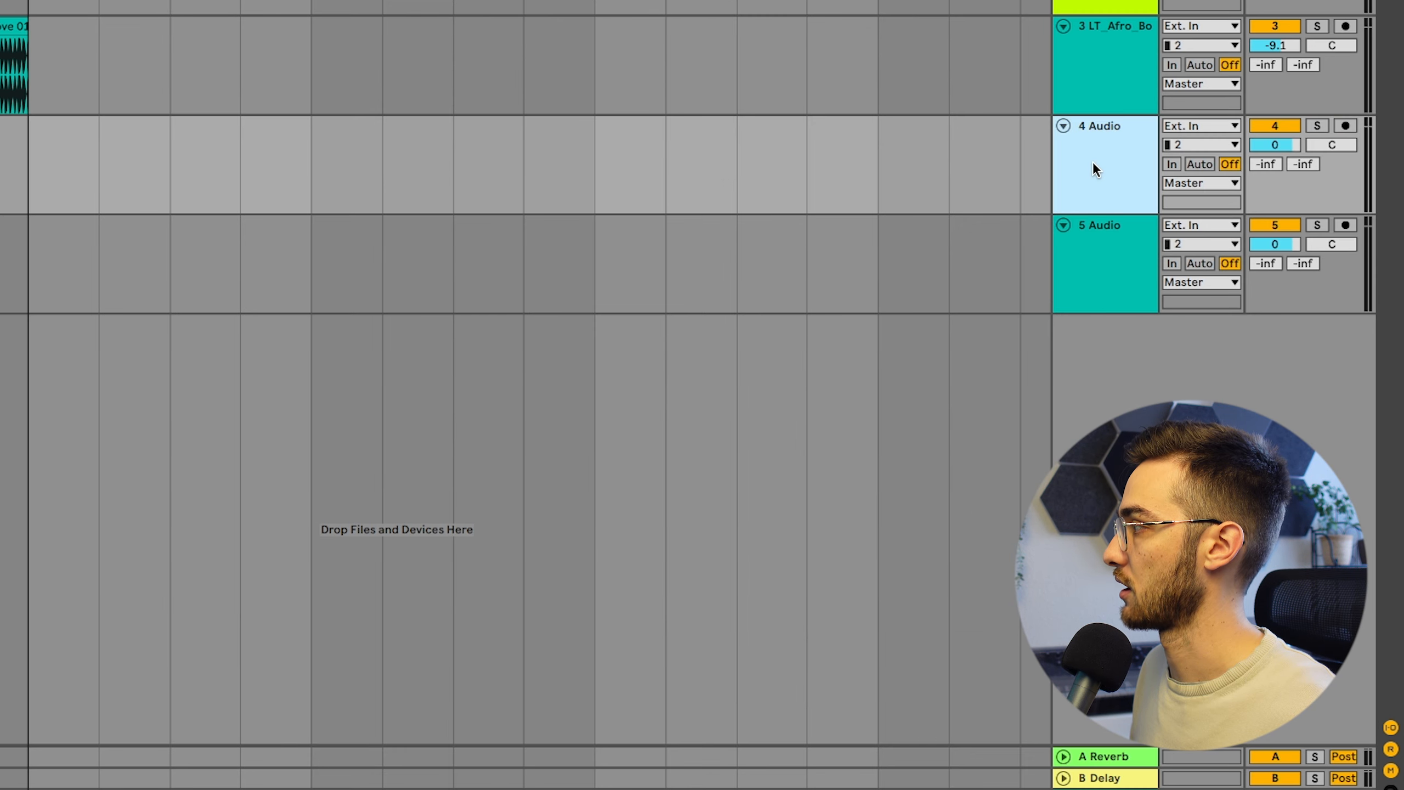
{"action": "left_click", "coordinate": [1185, 145]}
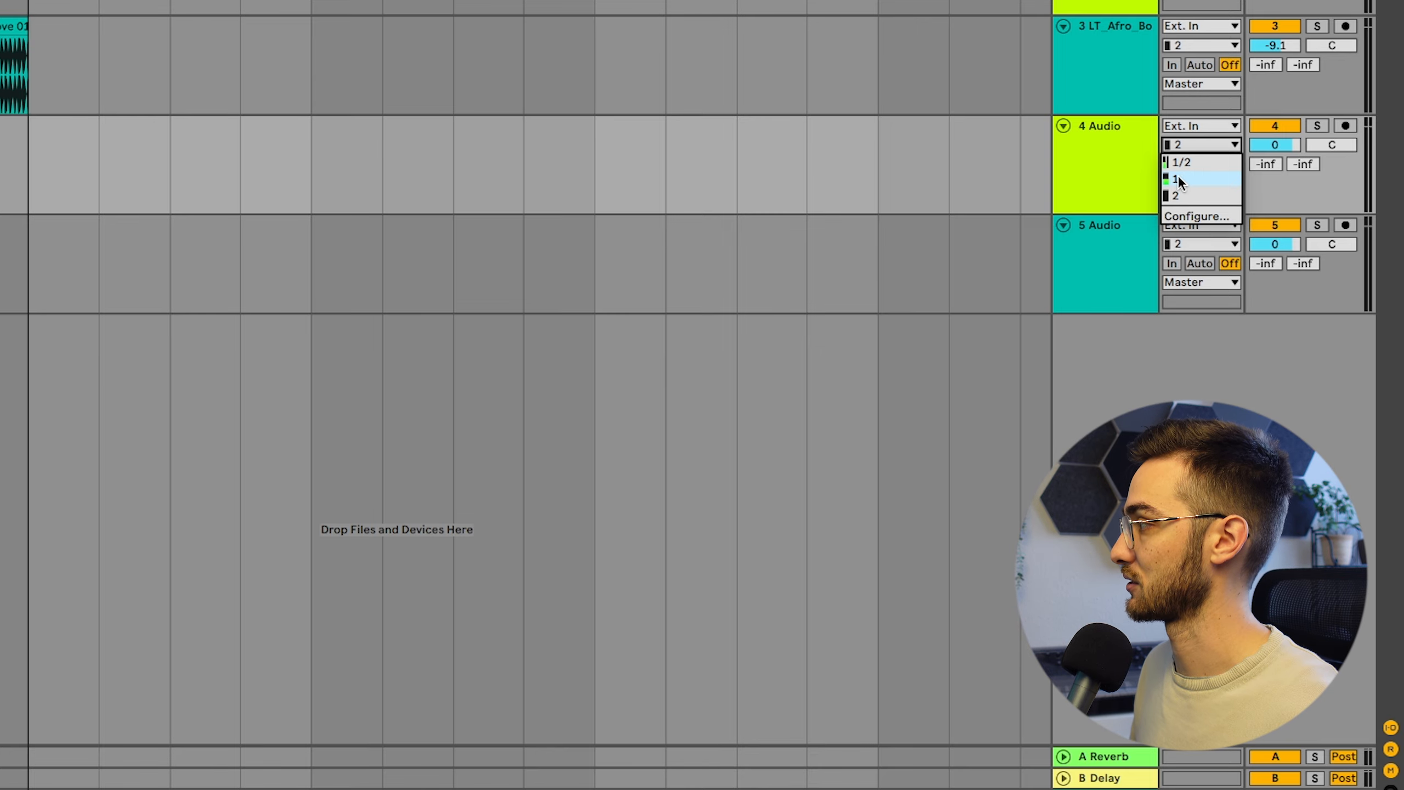
{"action": "left_click", "coordinate": [1178, 178]}
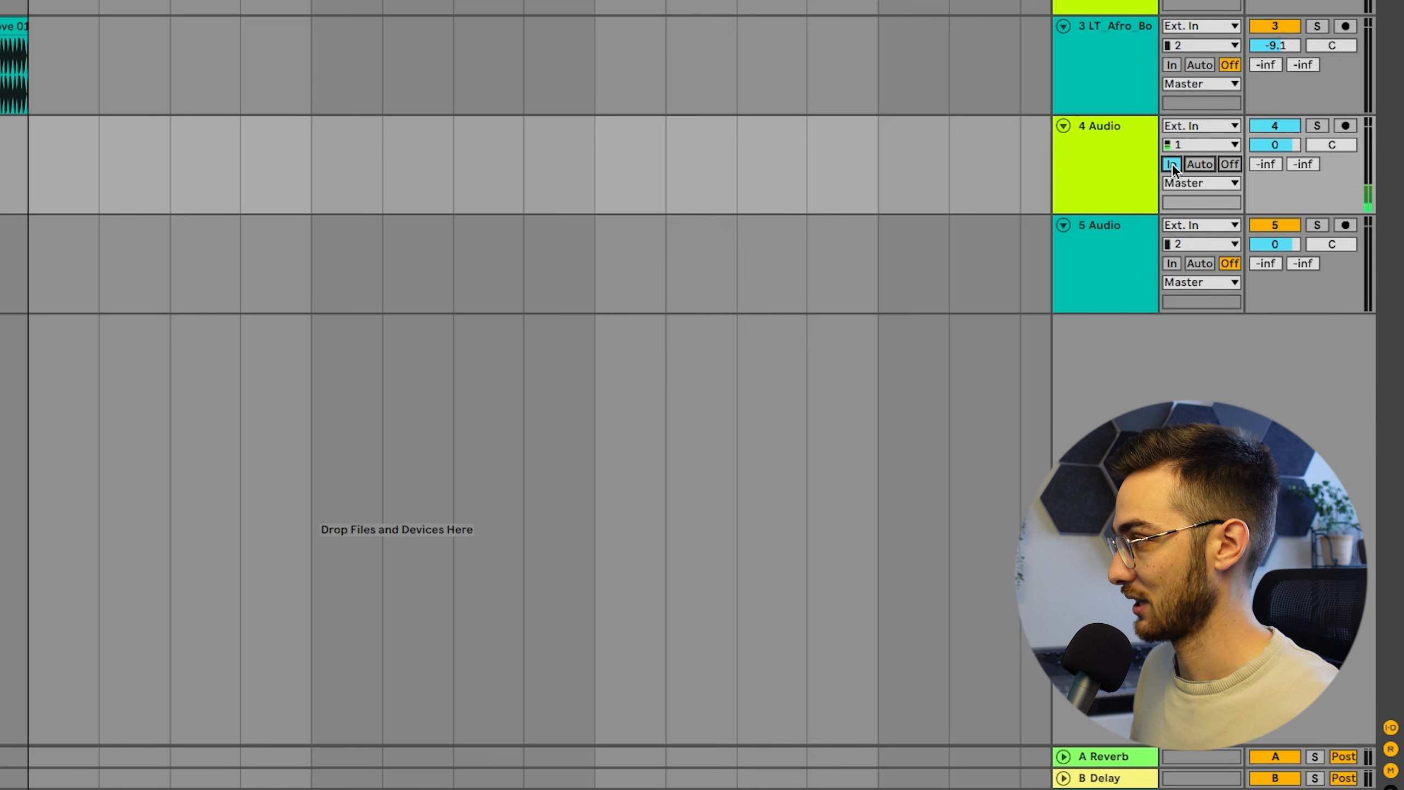
{"action": "left_click", "coordinate": [1171, 164]}
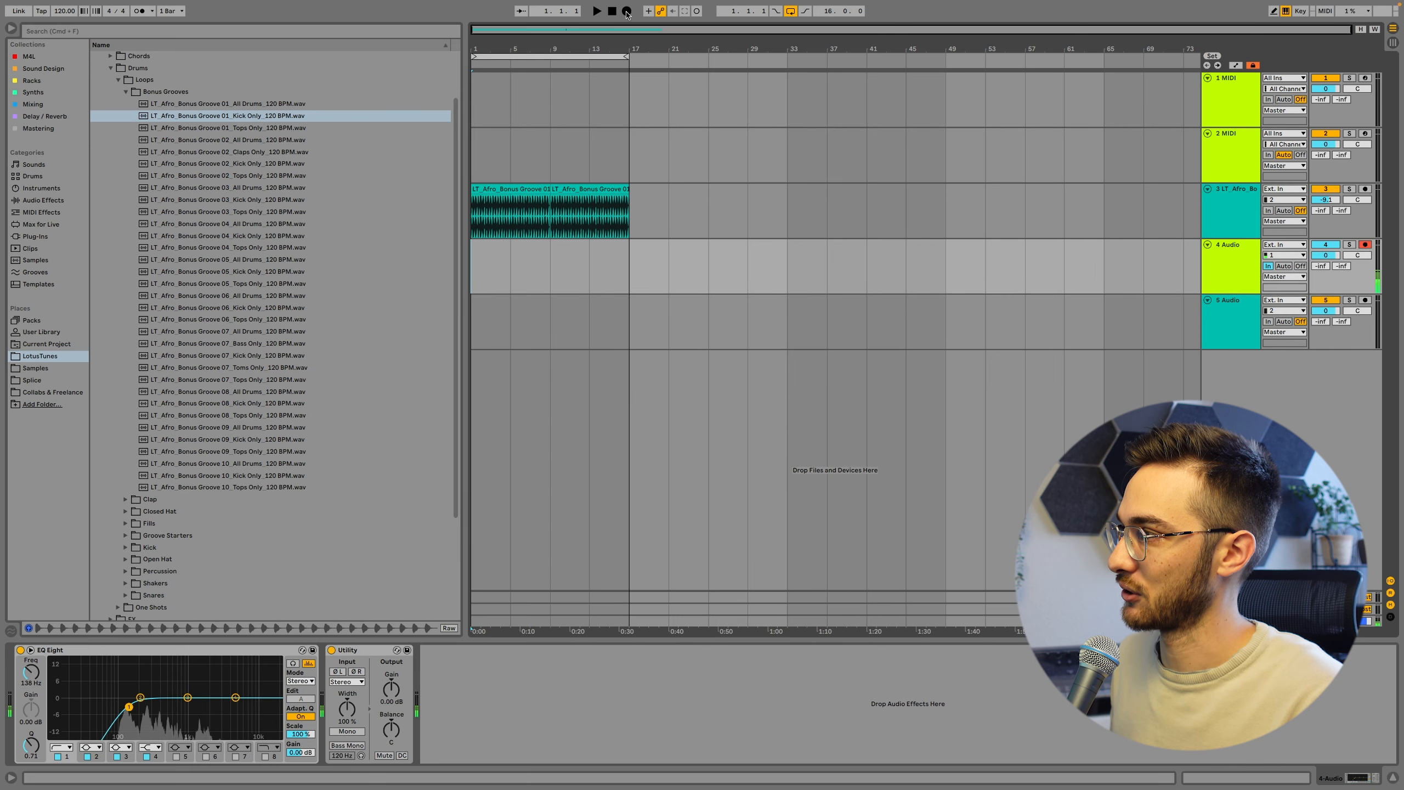
Step: Record a microphone take of about 12 bars on track 4 over the kick, and turn the track's monitoring off
{"action": "left_click", "coordinate": [627, 11]}
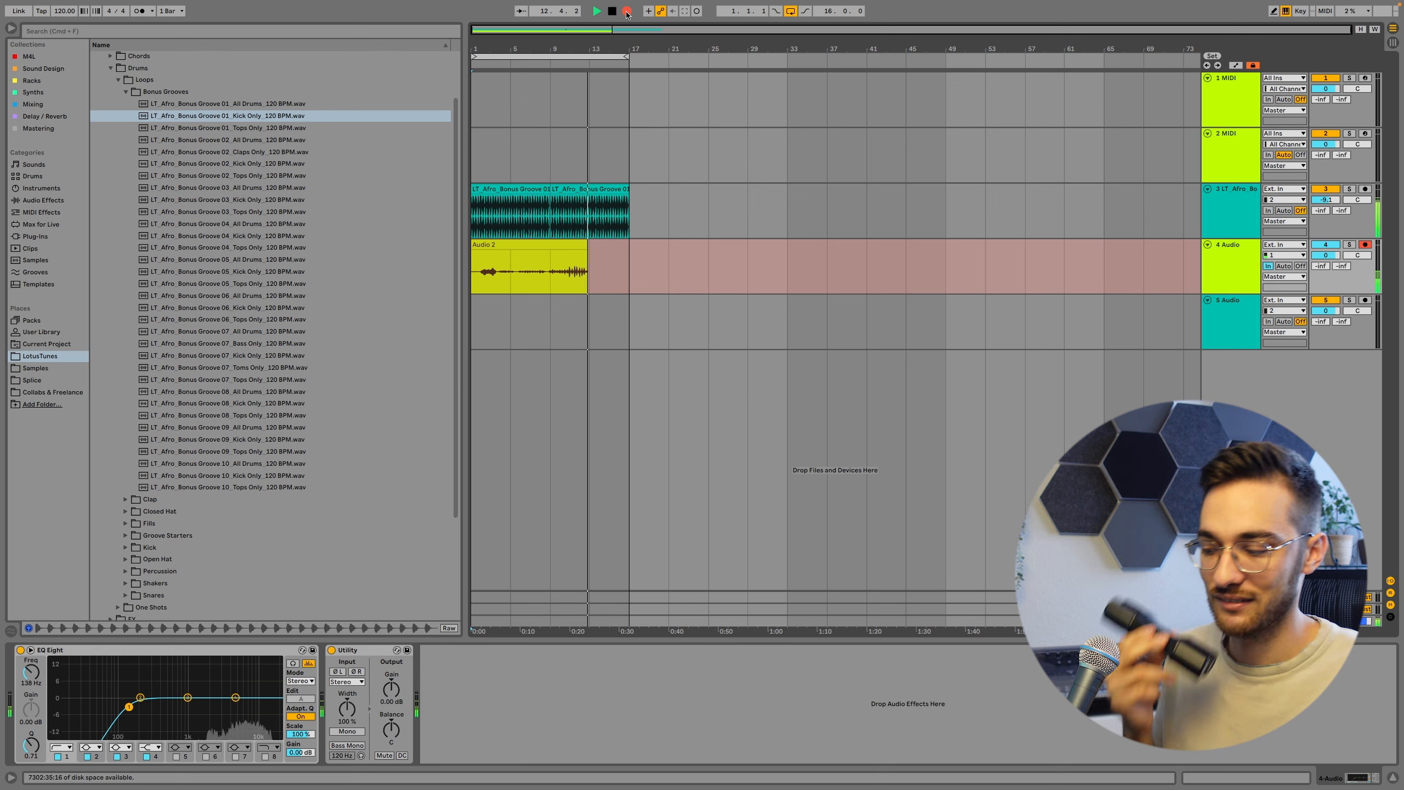
{"action": "key", "text": "space"}
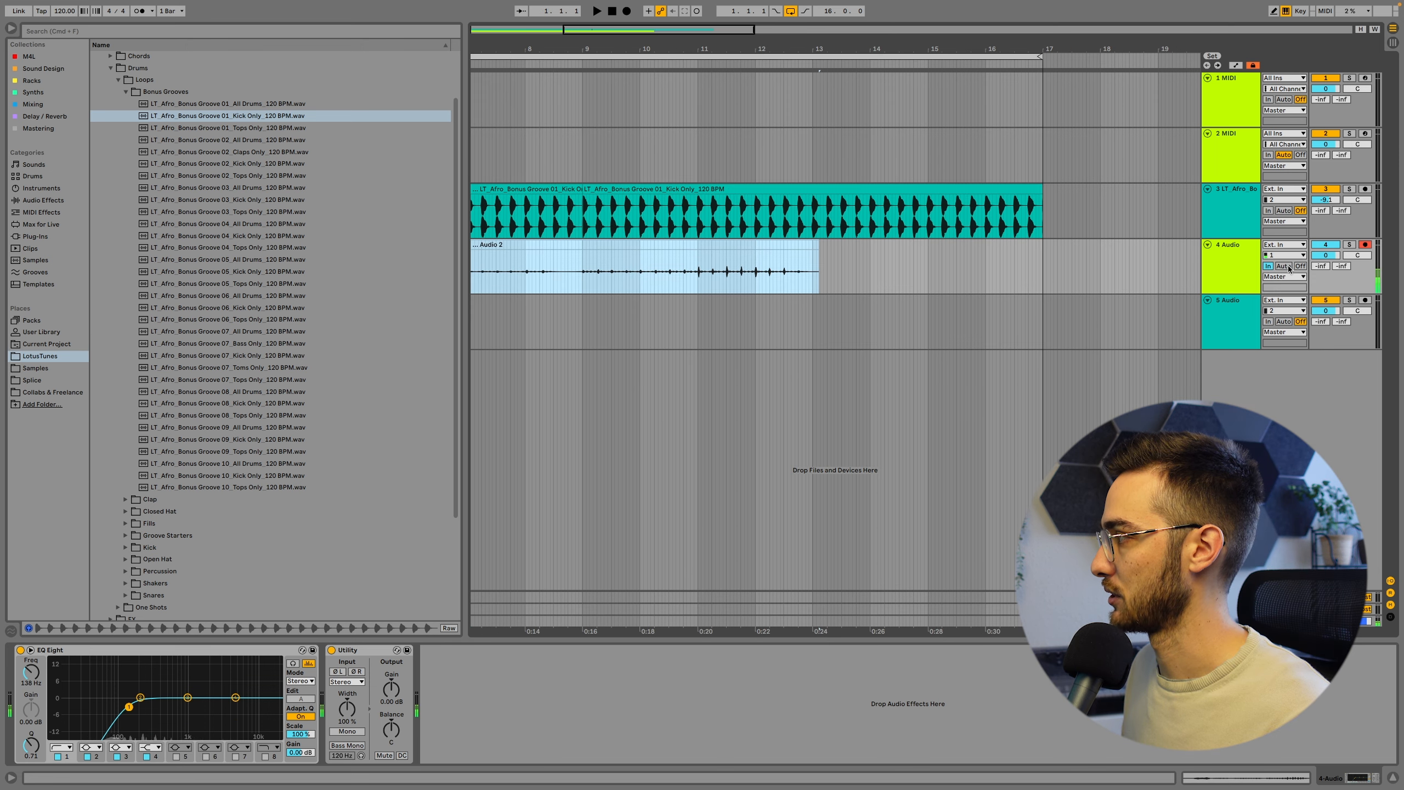
{"action": "left_click", "coordinate": [1299, 267]}
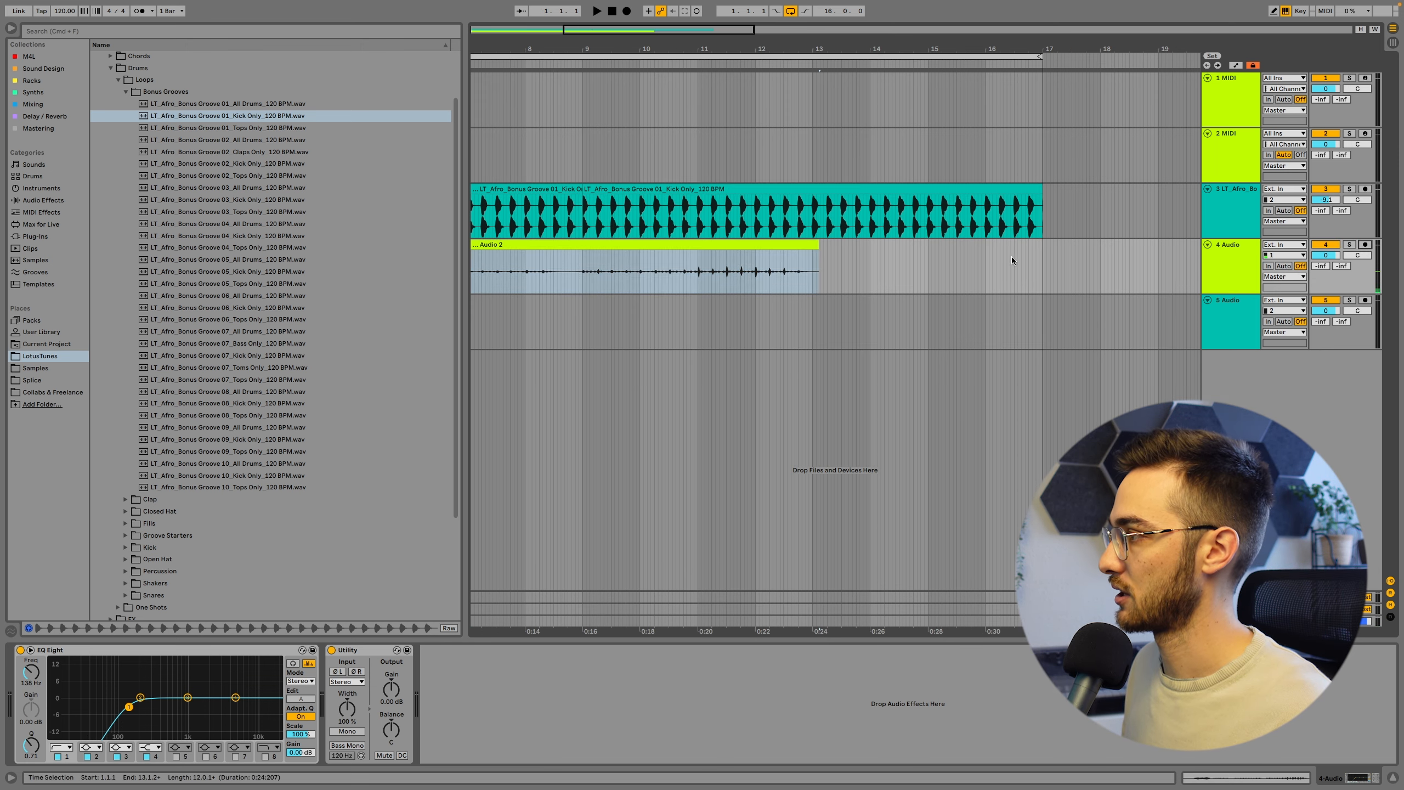
Step: Trim the end of the recorded clip back to bar 13 and set the track's volume to -11.2 dB
{"action": "left_click_drag", "start_coordinate": [819, 244], "coordinate": [811, 244]}
{"action": "left_click", "coordinate": [575, 258]}
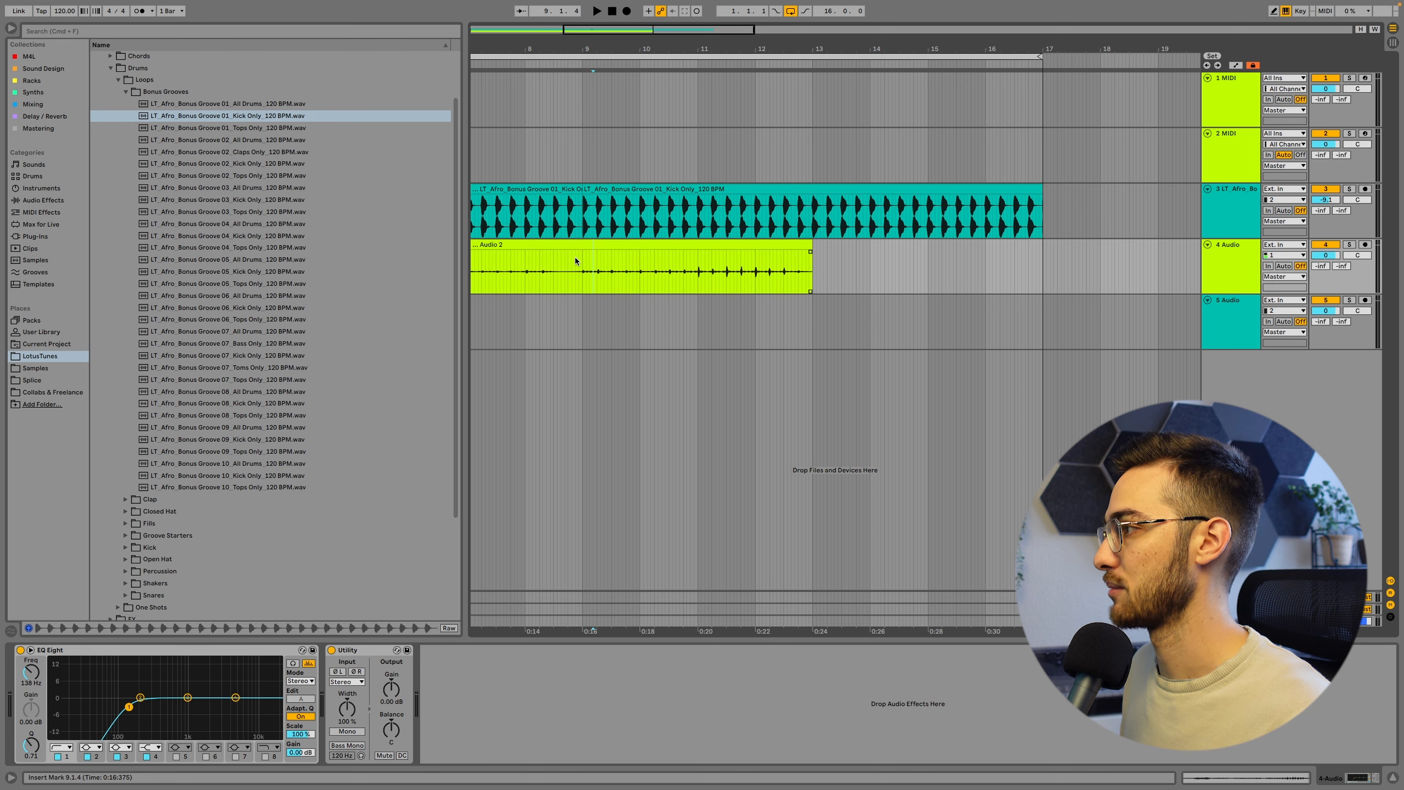
{"action": "left_click_drag", "start_coordinate": [586, 49], "coordinate": [629, 80]}
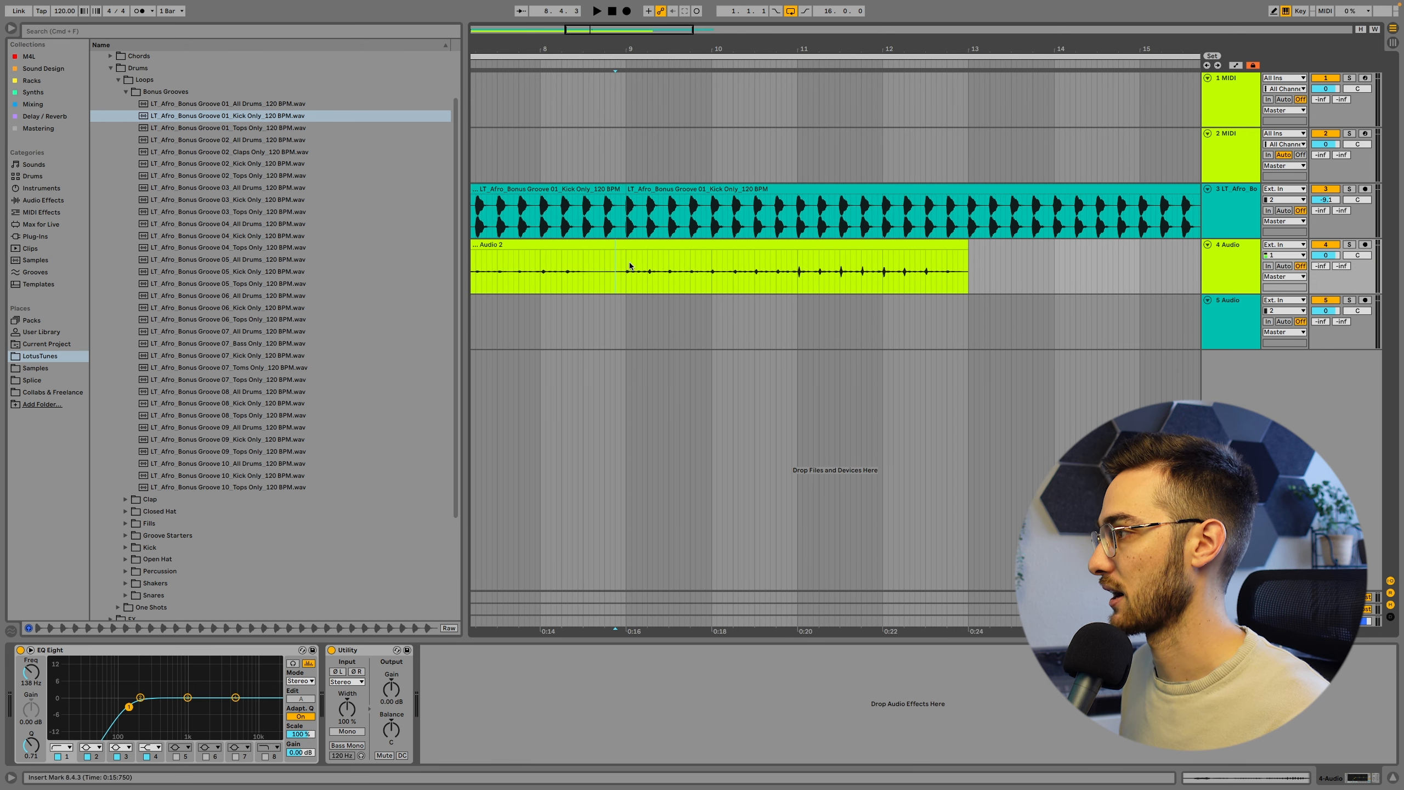
{"action": "left_click", "coordinate": [797, 278]}
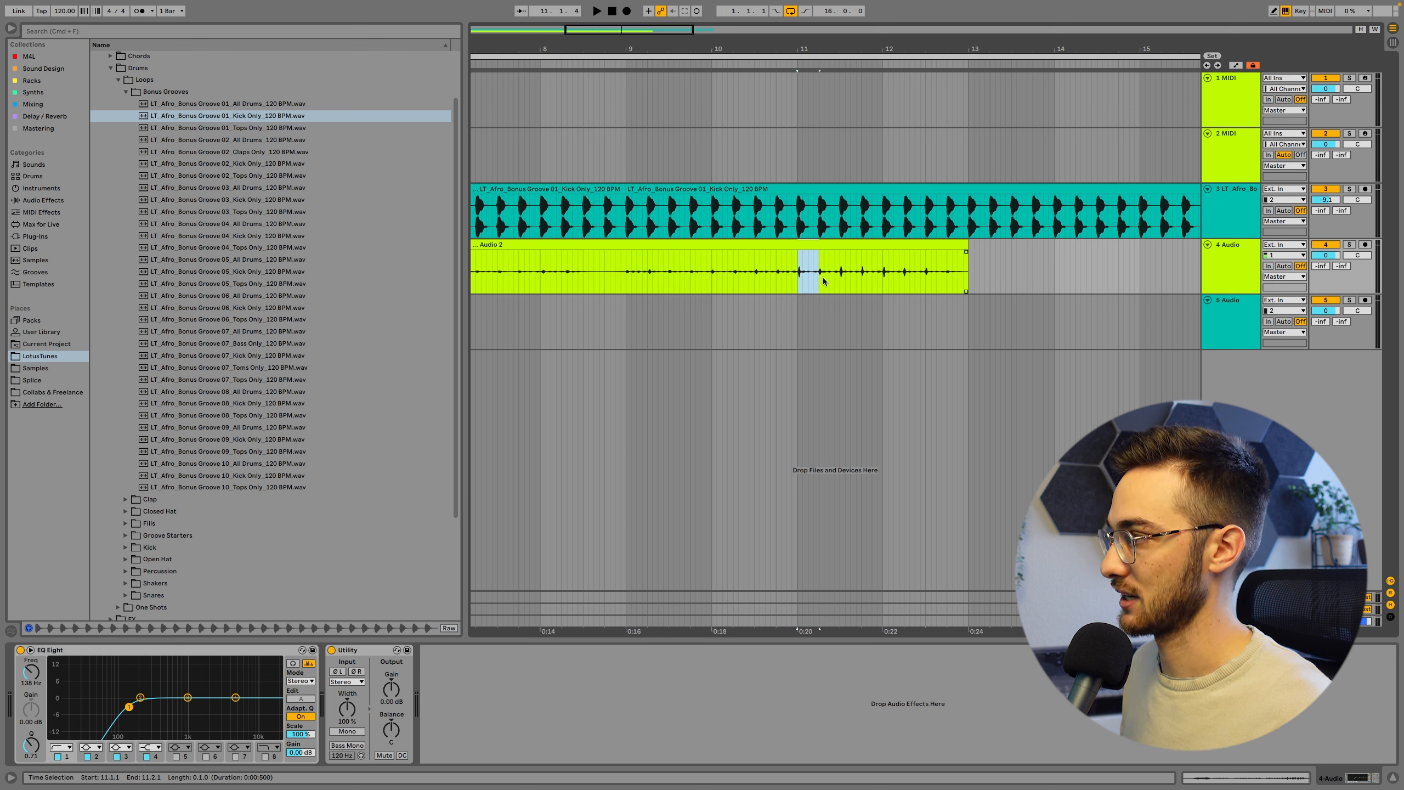
{"action": "left_click_drag", "start_coordinate": [882, 284], "coordinate": [881, 284]}
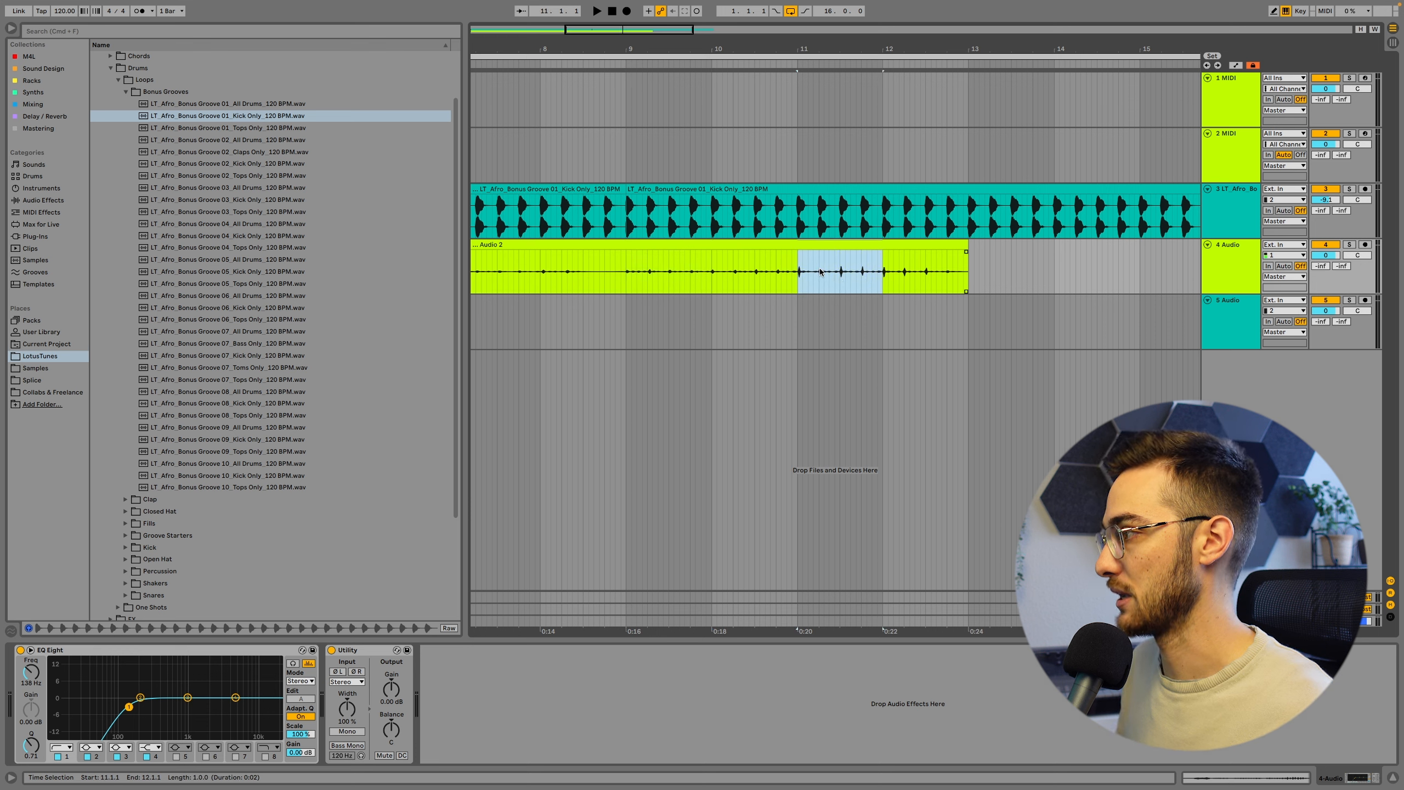
{"action": "left_click_drag", "start_coordinate": [1325, 255], "coordinate": [1325, 260]}
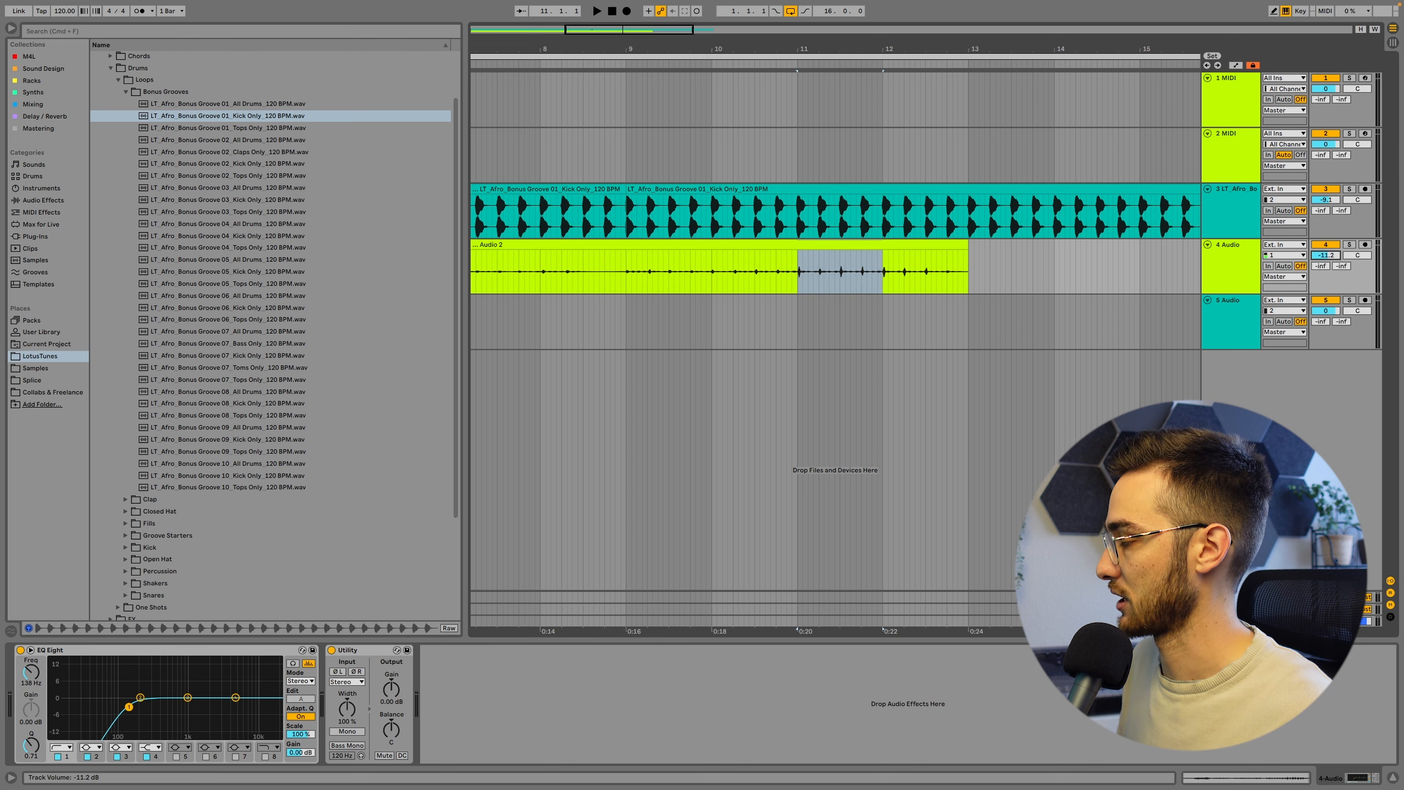
Step: Play the recorded take together with the kick from bar 9 to find a usable section
{"action": "left_click", "coordinate": [631, 272]}
{"action": "scroll", "coordinate": [868, 272], "scroll_direction": "down", "scroll_amount": 5}
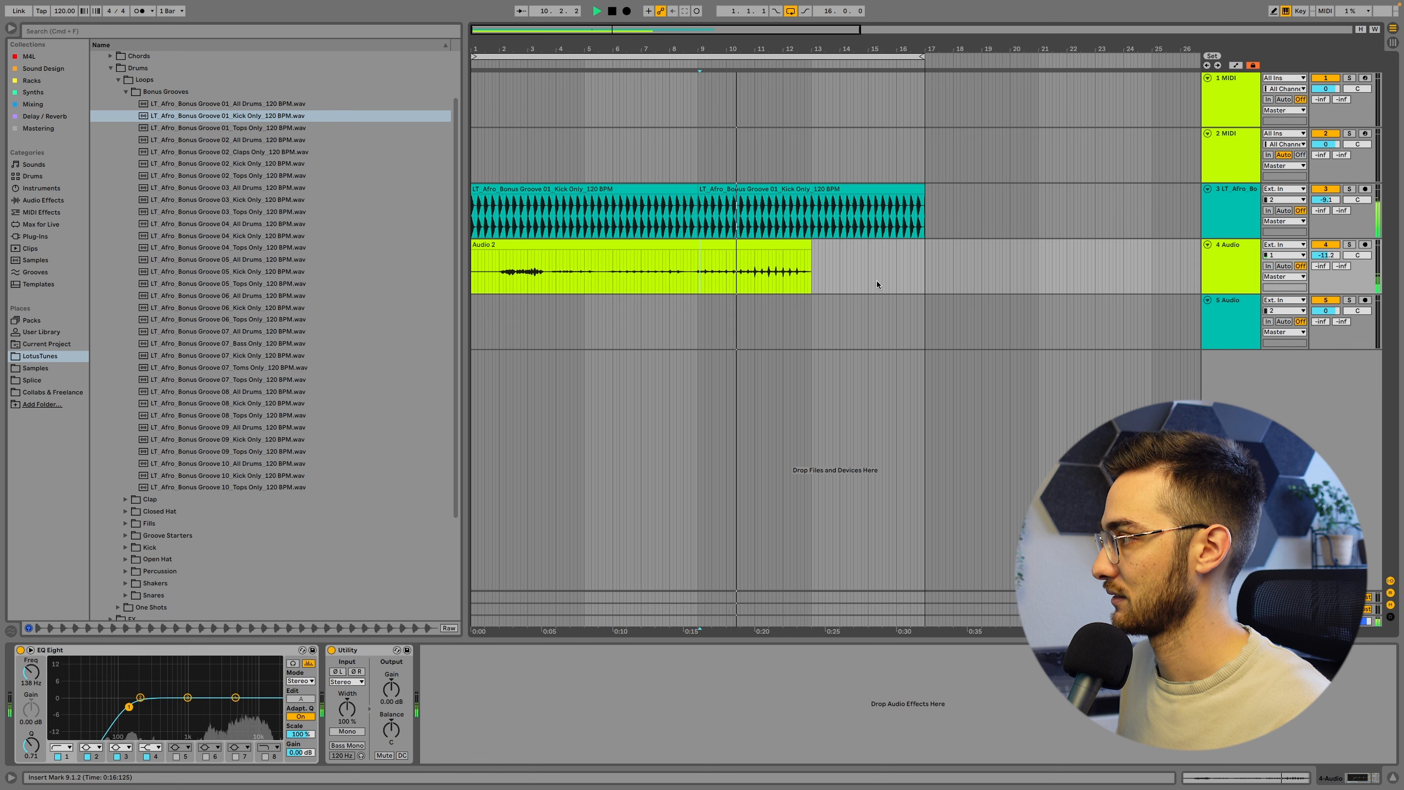
{"action": "left_click_drag", "start_coordinate": [749, 49], "coordinate": [748, 48]}
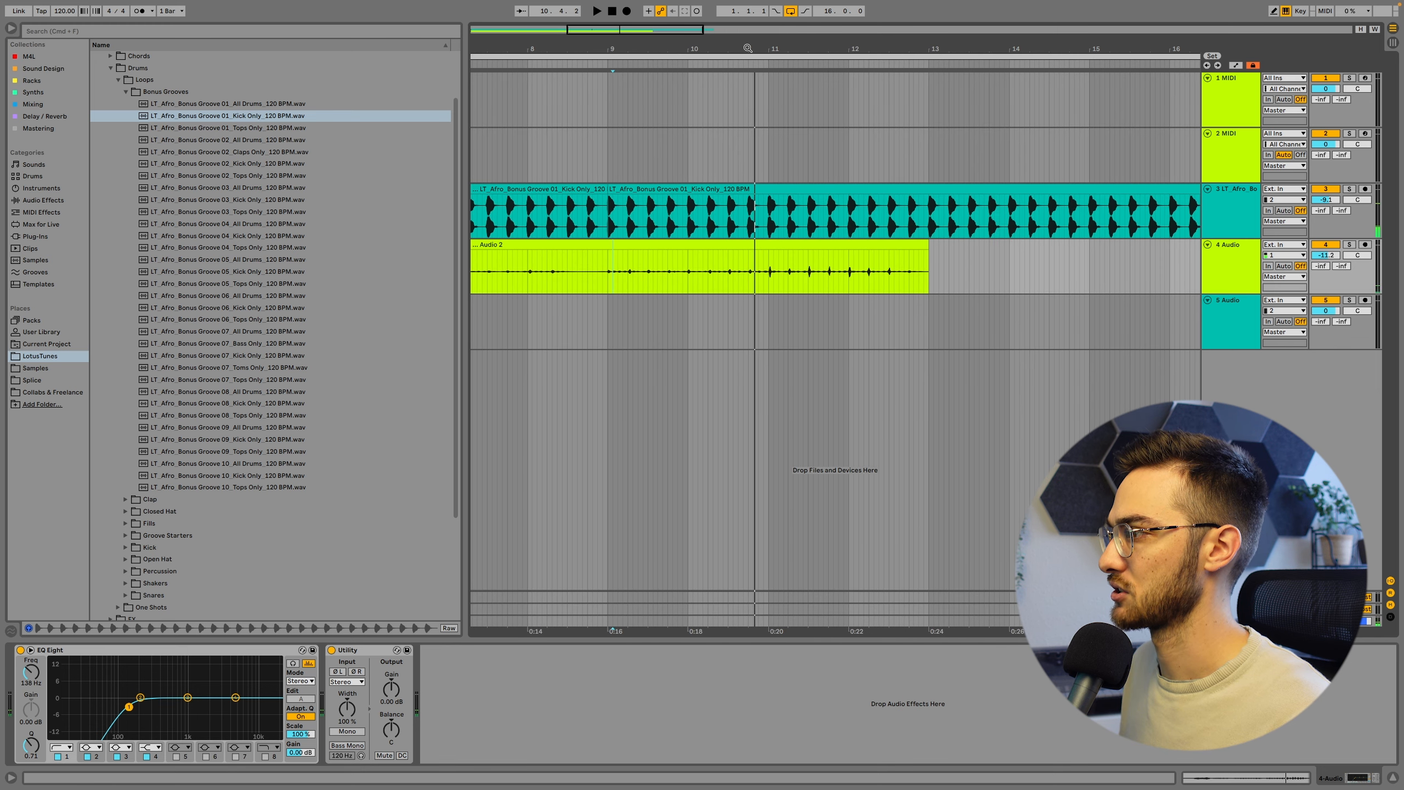
{"action": "right_click", "coordinate": [933, 272]}
{"action": "key", "text": "Escape"}
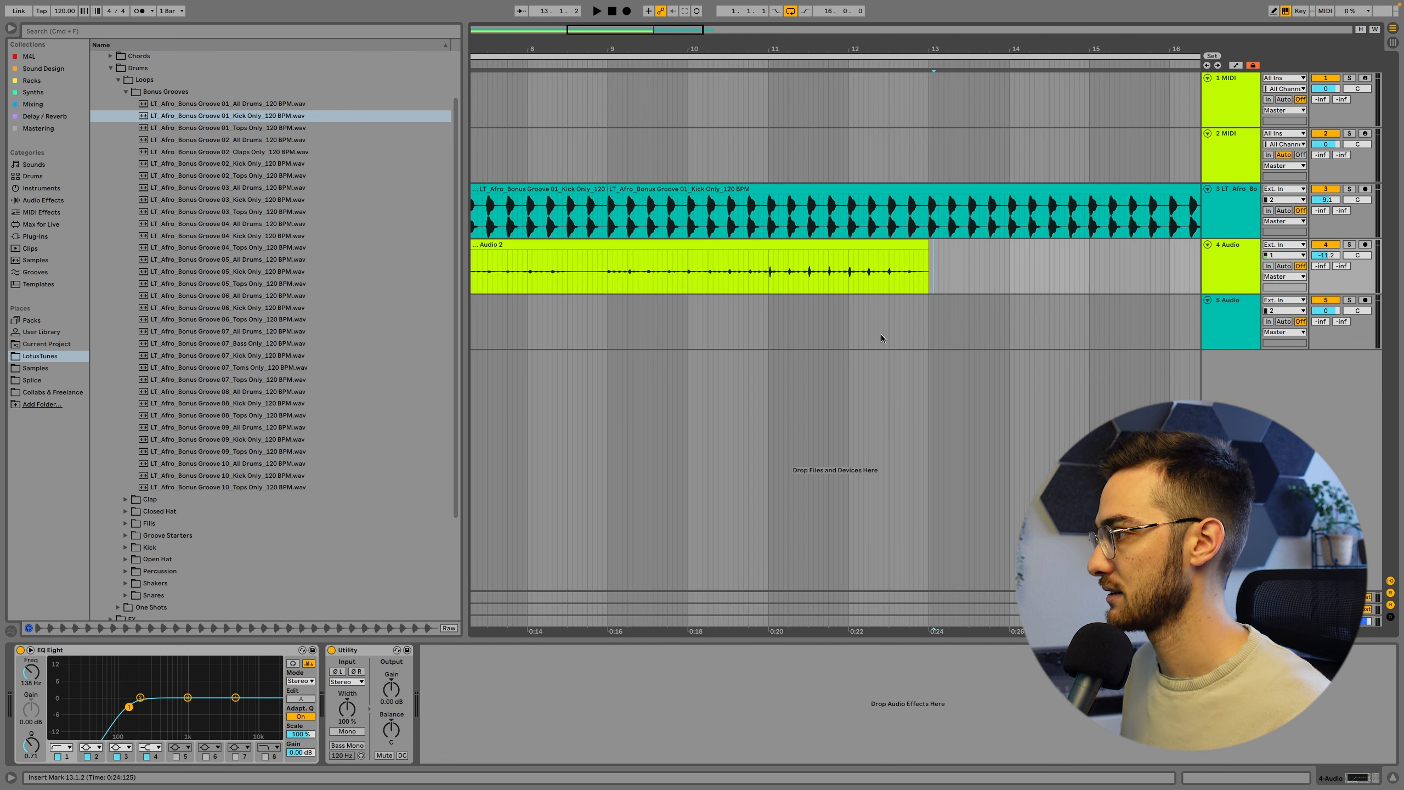
Step: Open the recorded clip's waveform, loop the one-bar section from 6.1.1 to 7.1.1, and play it
{"action": "left_click", "coordinate": [697, 245]}
{"action": "double_click", "coordinate": [699, 244]}
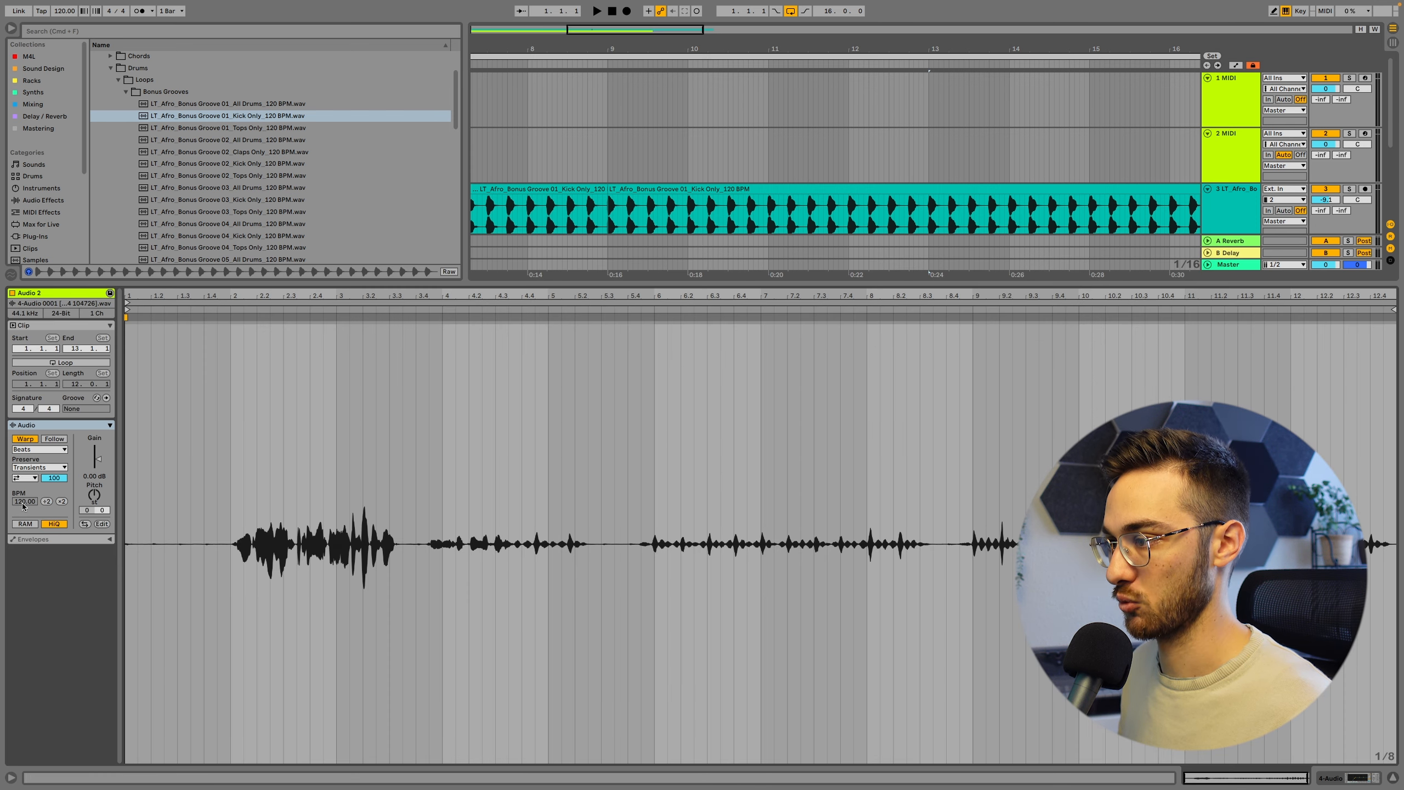
{"action": "left_click_drag", "start_coordinate": [656, 531], "coordinate": [764, 528]}
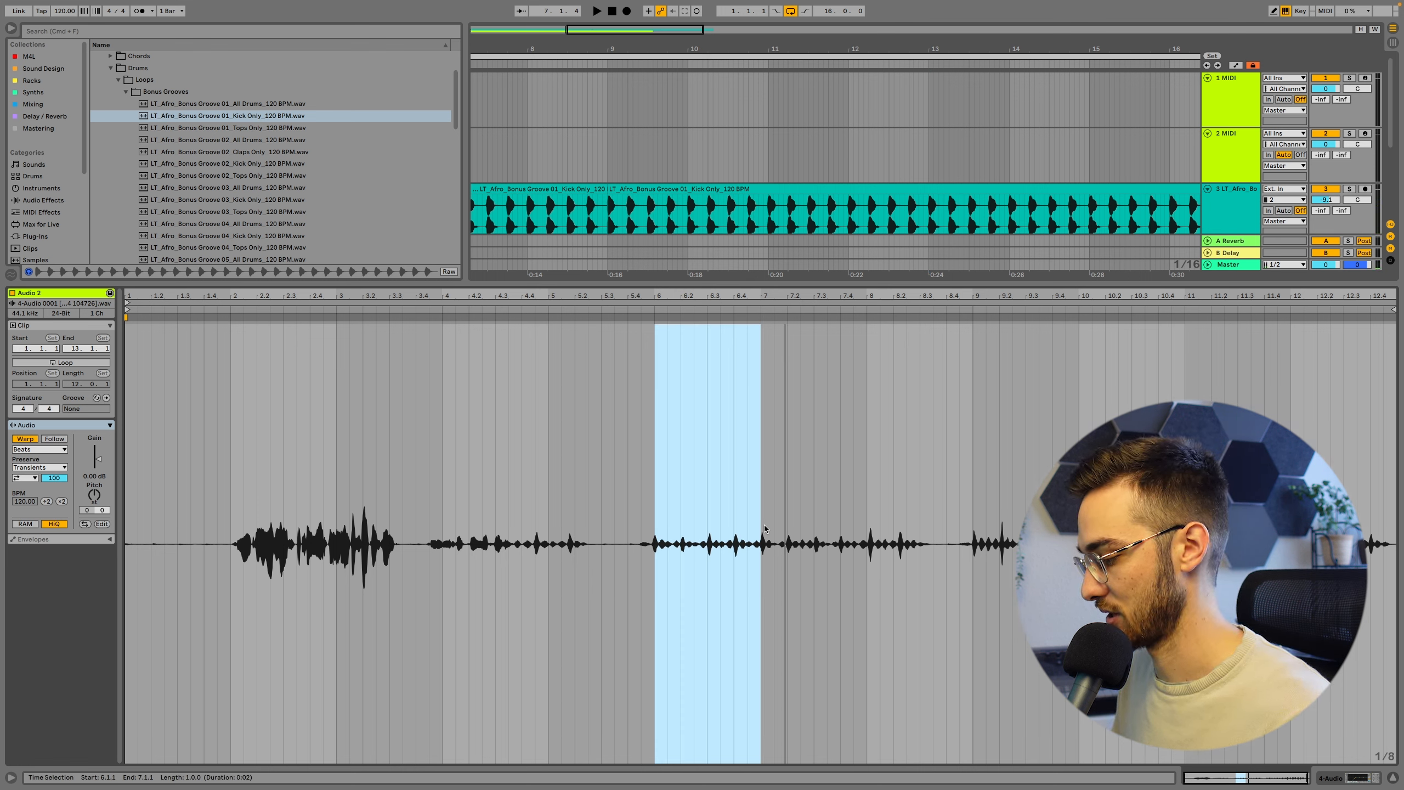
{"action": "key", "text": "super+l"}
{"action": "key", "text": "space"}
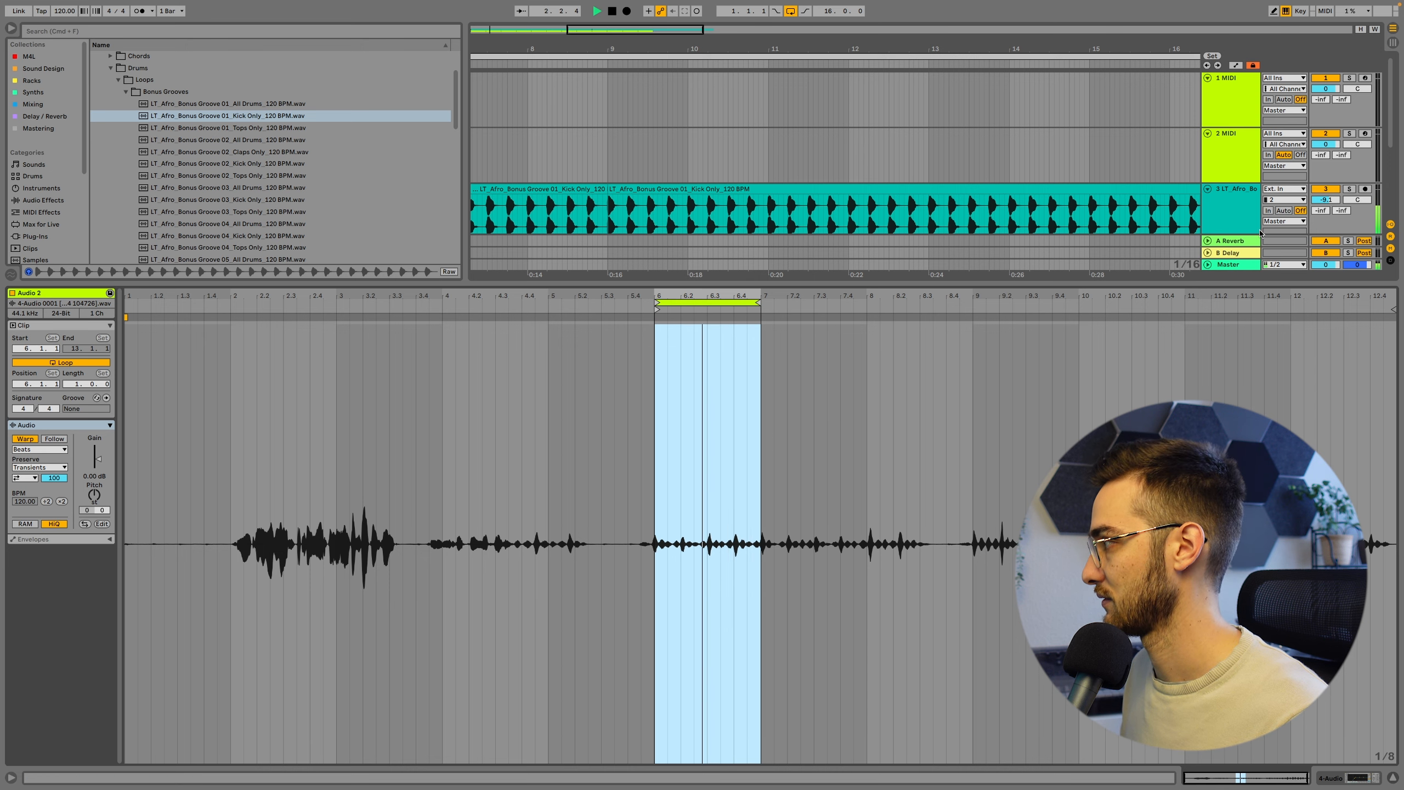
Step: Shorten the clip's loop to two beats starting at 7.1.1 and audition it with the kick
{"action": "scroll", "coordinate": [1084, 199], "scroll_direction": "down", "scroll_amount": 2}
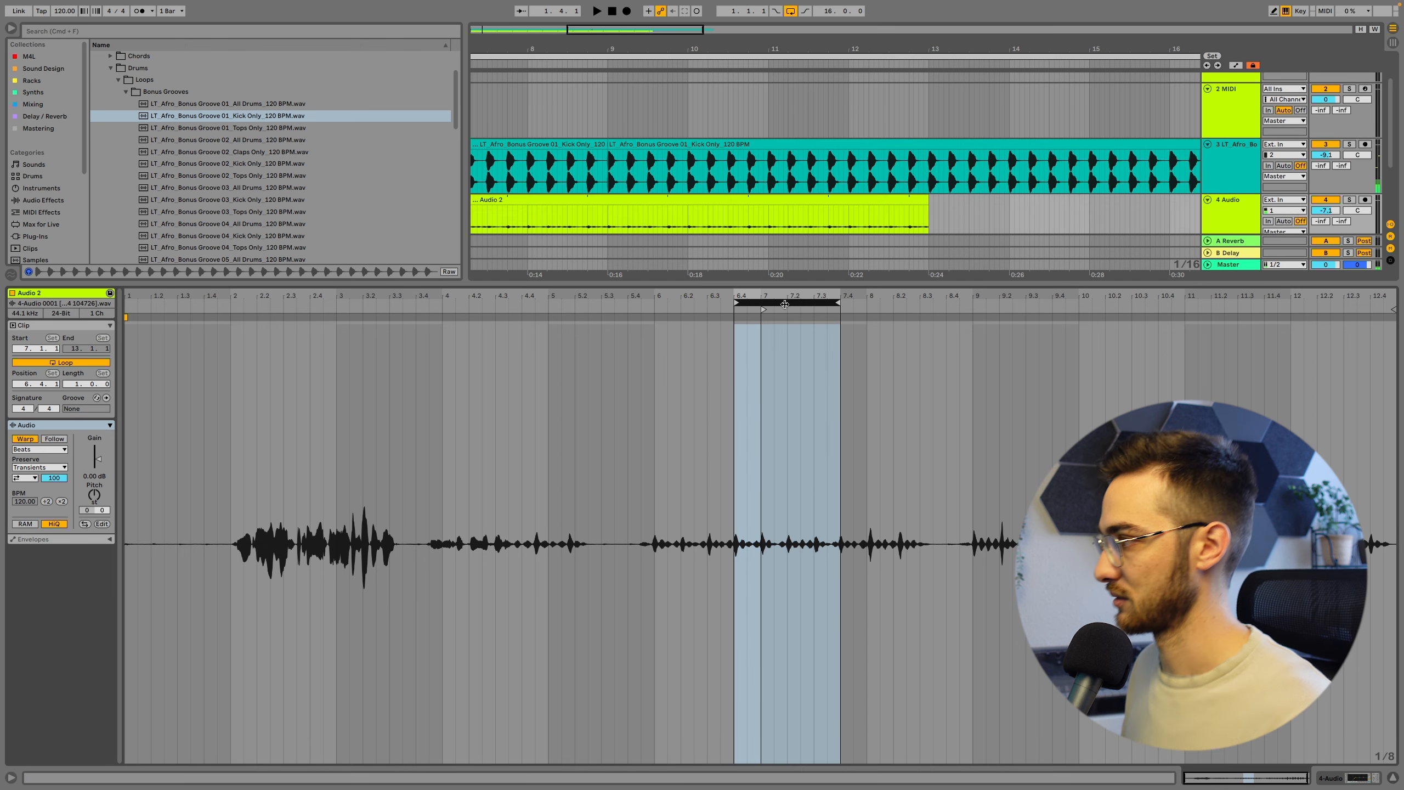
{"action": "mouse_move", "coordinate": [783, 304]}
{"action": "left_mouse_down"}
{"action": "mouse_move", "coordinate": [764, 305]}
{"action": "mouse_move", "coordinate": [786, 302]}
{"action": "left_mouse_up"}
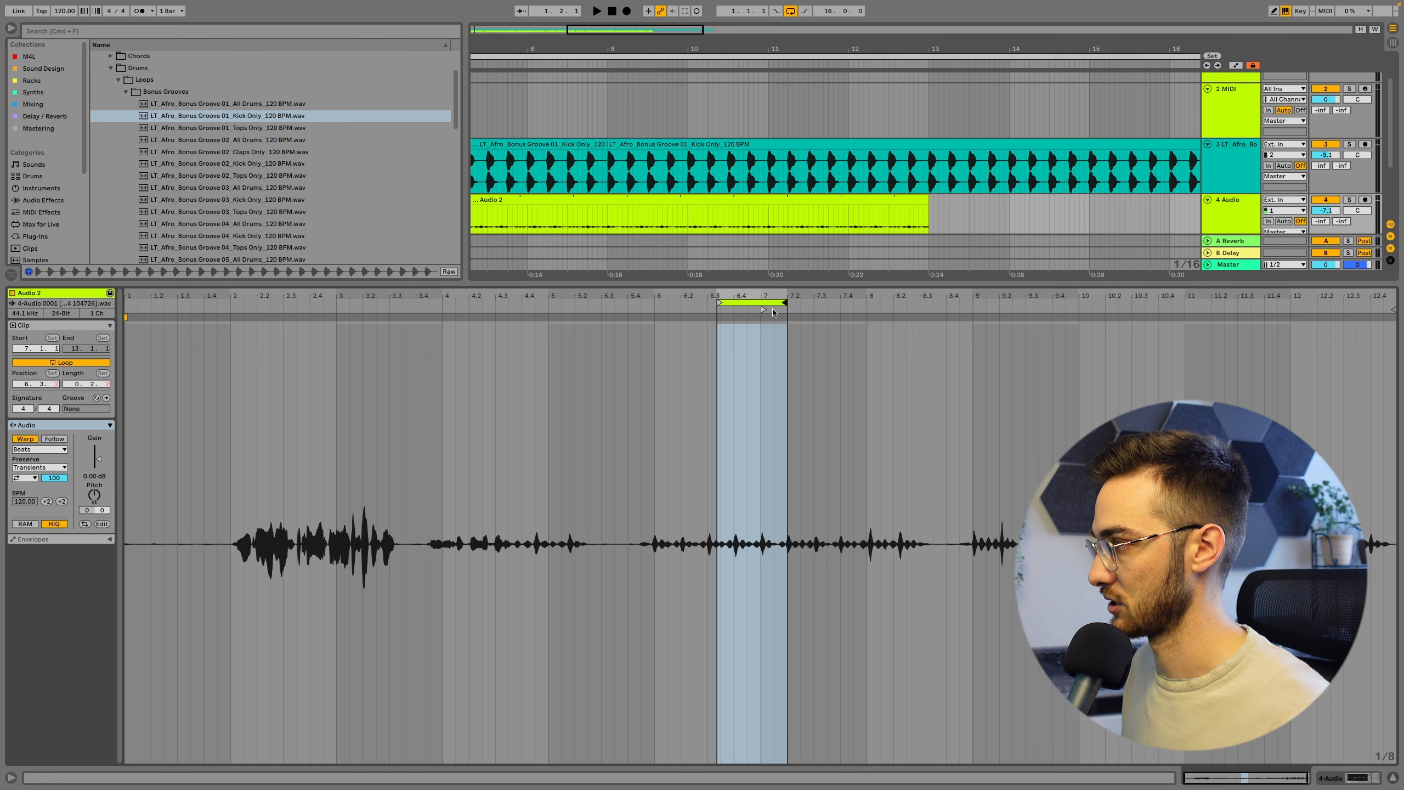
{"action": "key", "text": "space"}
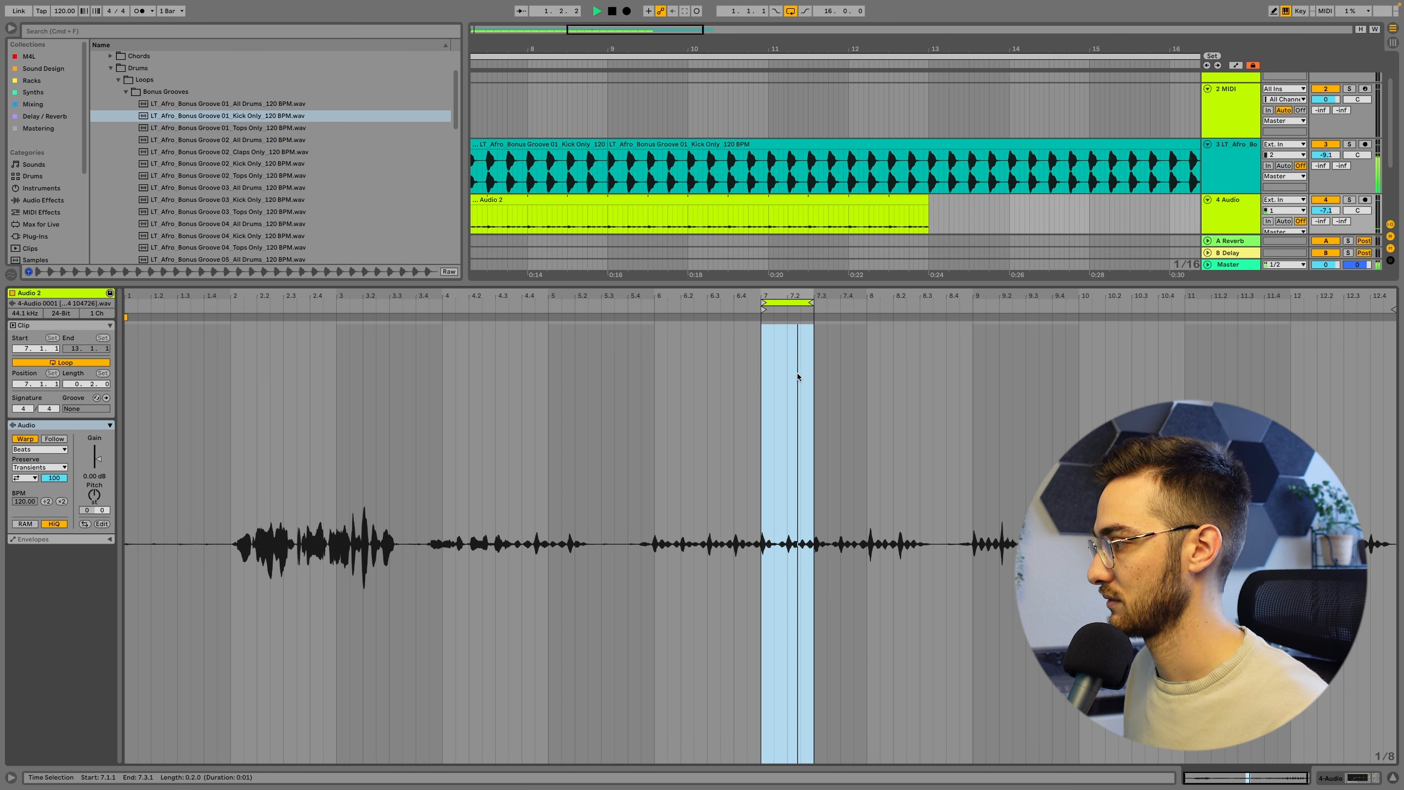
{"action": "key", "text": "space"}
Step: Move the two-beat clip loop to start at 11.1.1 and audition it with the kick
{"action": "left_click_drag", "start_coordinate": [788, 305], "coordinate": [1209, 363]}
{"action": "key", "text": "space"}
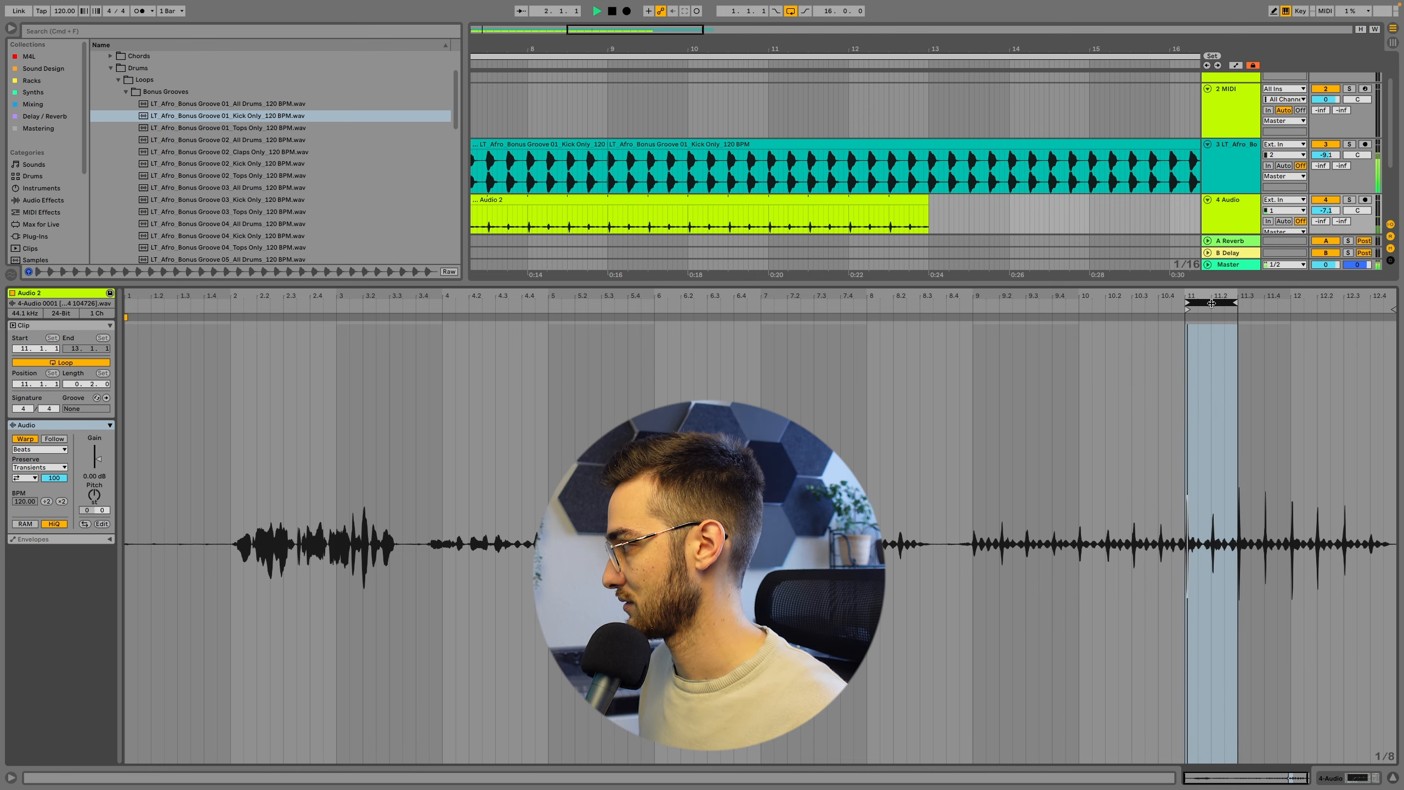
{"action": "mouse_move", "coordinate": [1217, 304]}
{"action": "left_mouse_down"}
{"action": "mouse_move", "coordinate": [1269, 308]}
{"action": "mouse_move", "coordinate": [1217, 308]}
{"action": "left_mouse_up"}
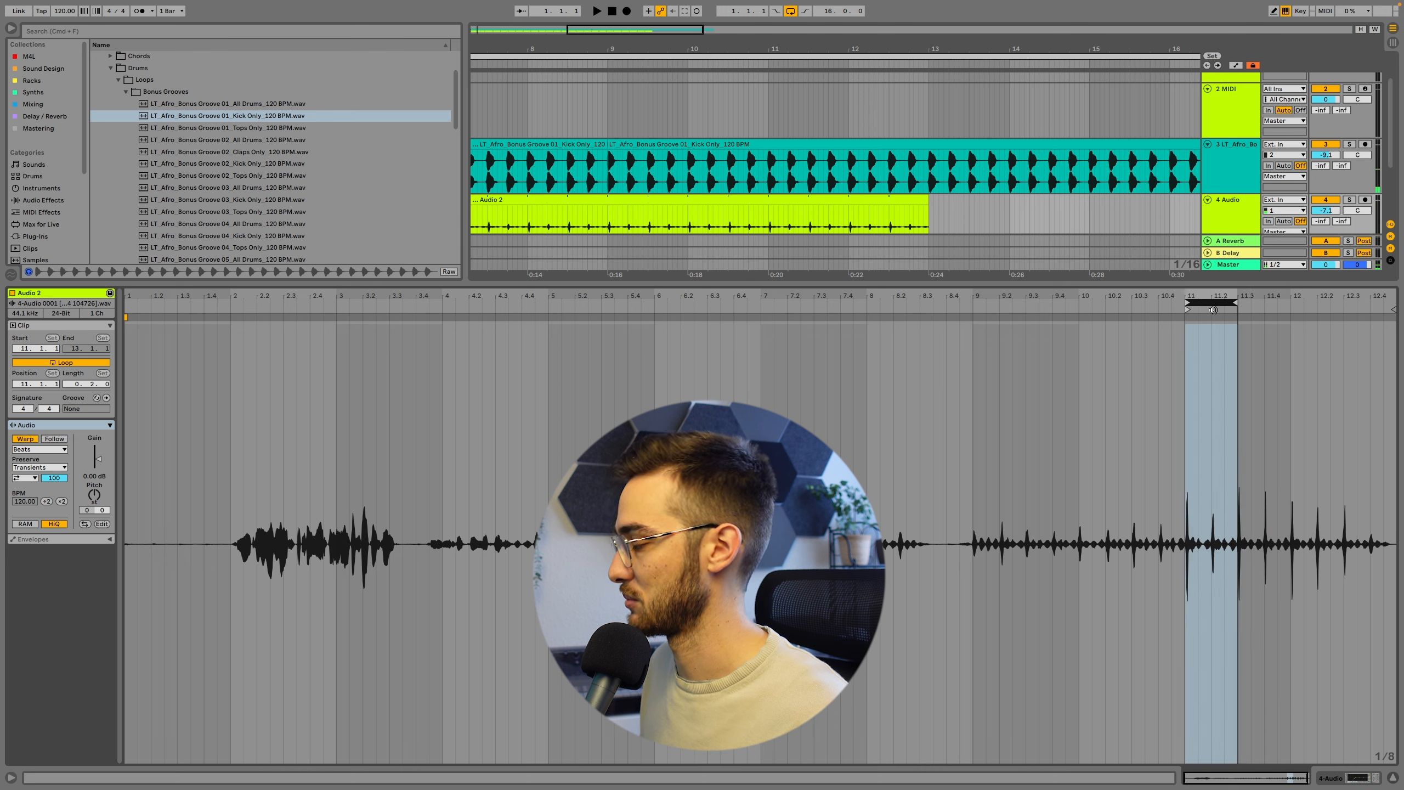
{"action": "key", "text": "space"}
{"action": "key", "text": "space"}
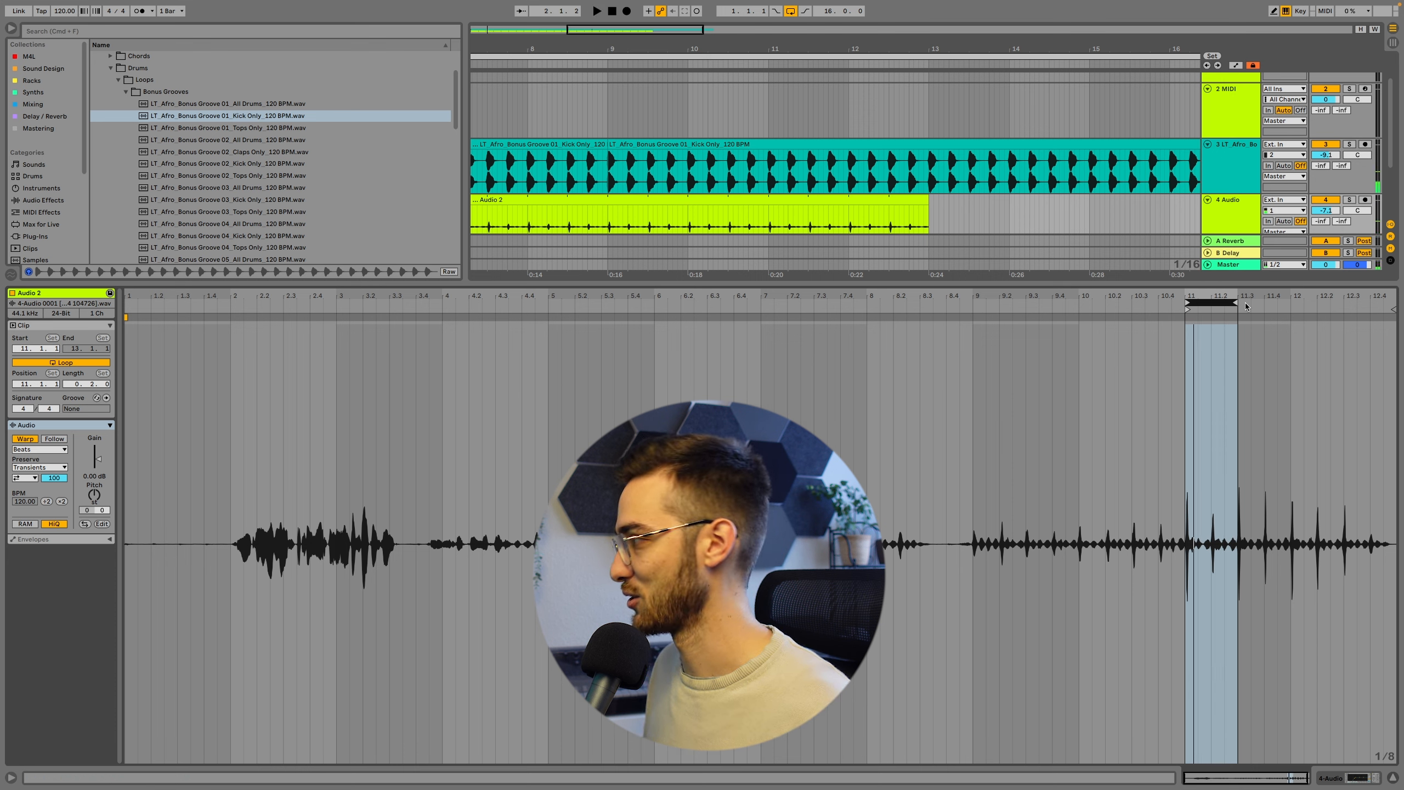
Step: Split the Audio 2 clip at bar 7 and duplicate the six-bar piece so the percussion runs to bar 17
{"action": "left_click_drag", "start_coordinate": [1217, 302], "coordinate": [1051, 303]}
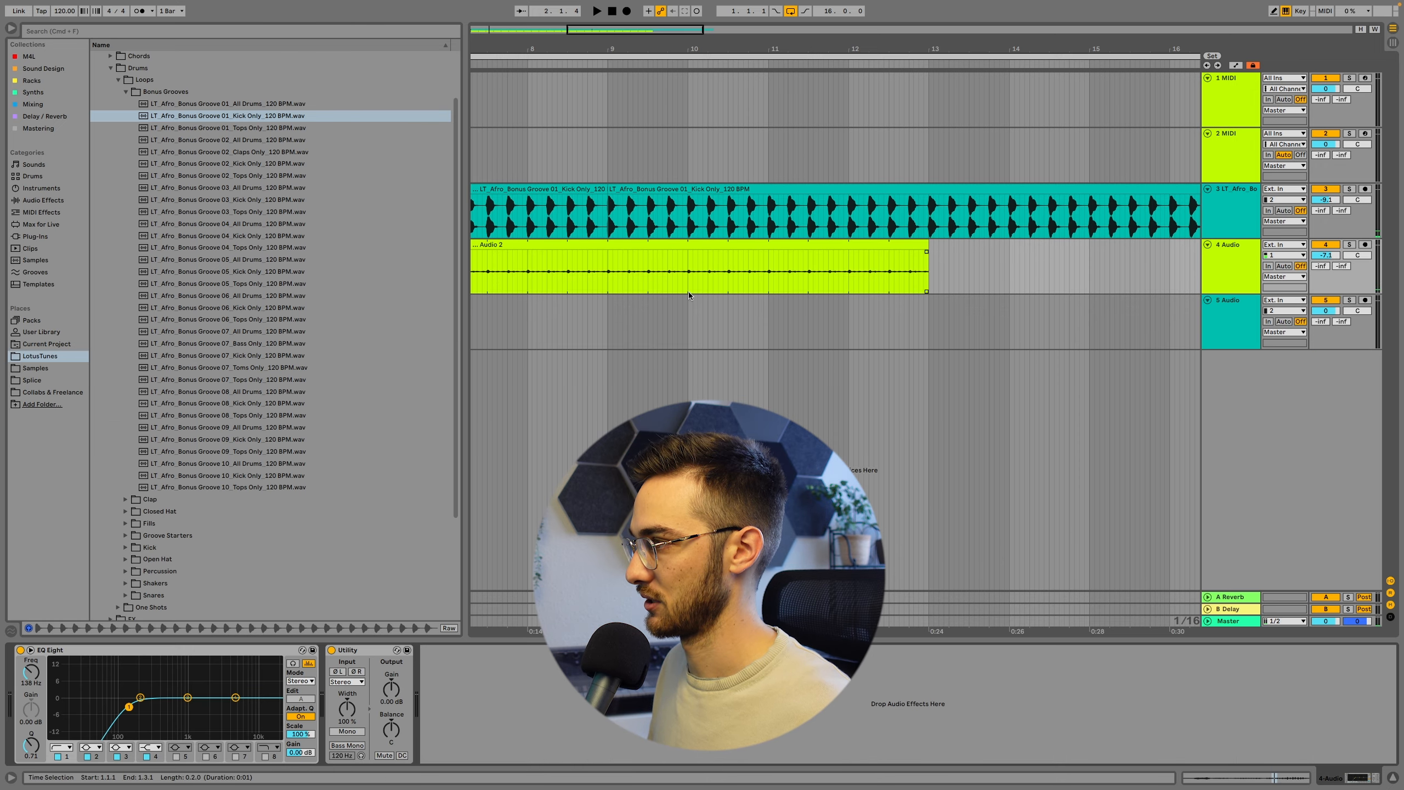
{"action": "left_click_drag", "start_coordinate": [813, 49], "coordinate": [683, 21]}
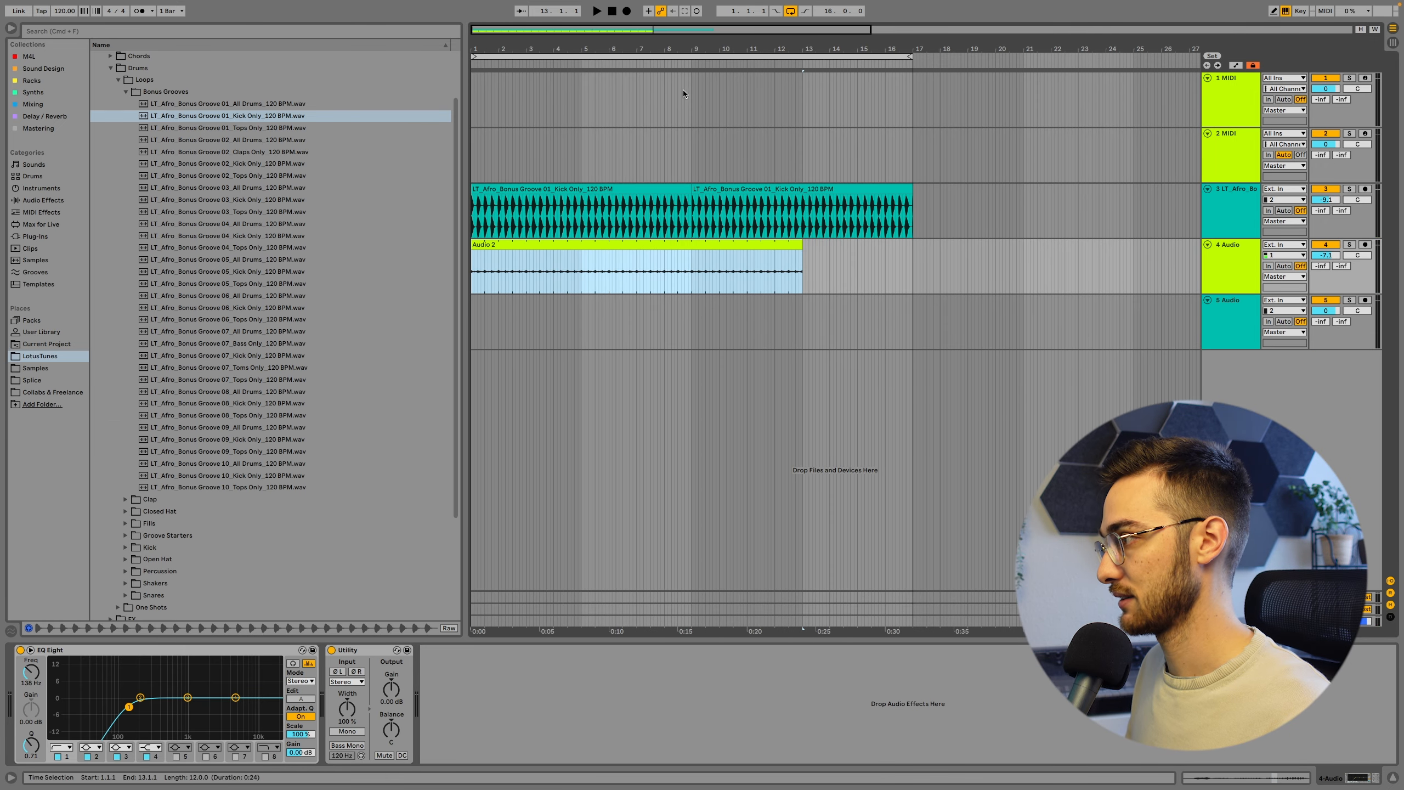
{"action": "left_click", "coordinate": [689, 279]}
{"action": "left_click", "coordinate": [637, 280]}
{"action": "left_click_drag", "start_coordinate": [640, 270], "coordinate": [581, 270]}
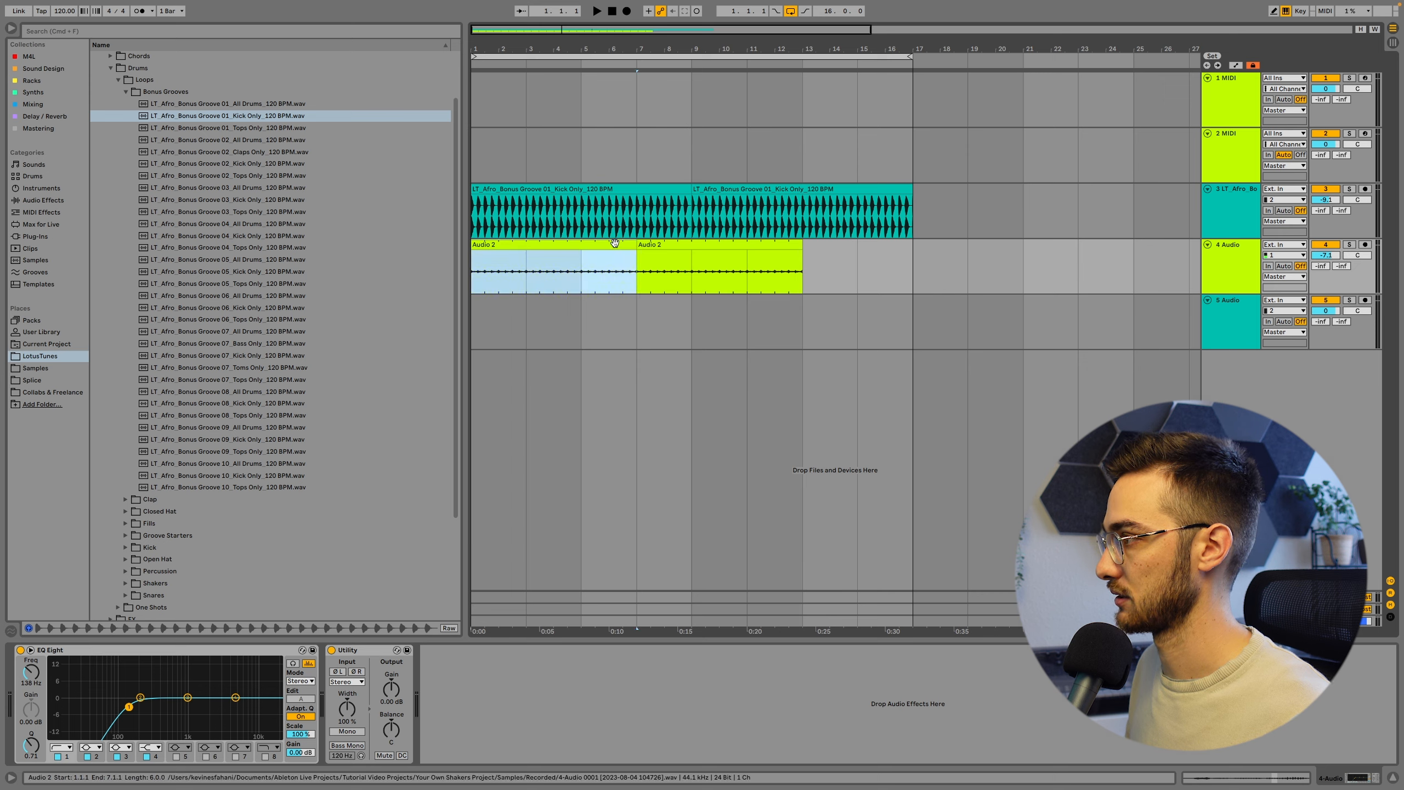
{"action": "key", "text": "ctrl+d"}
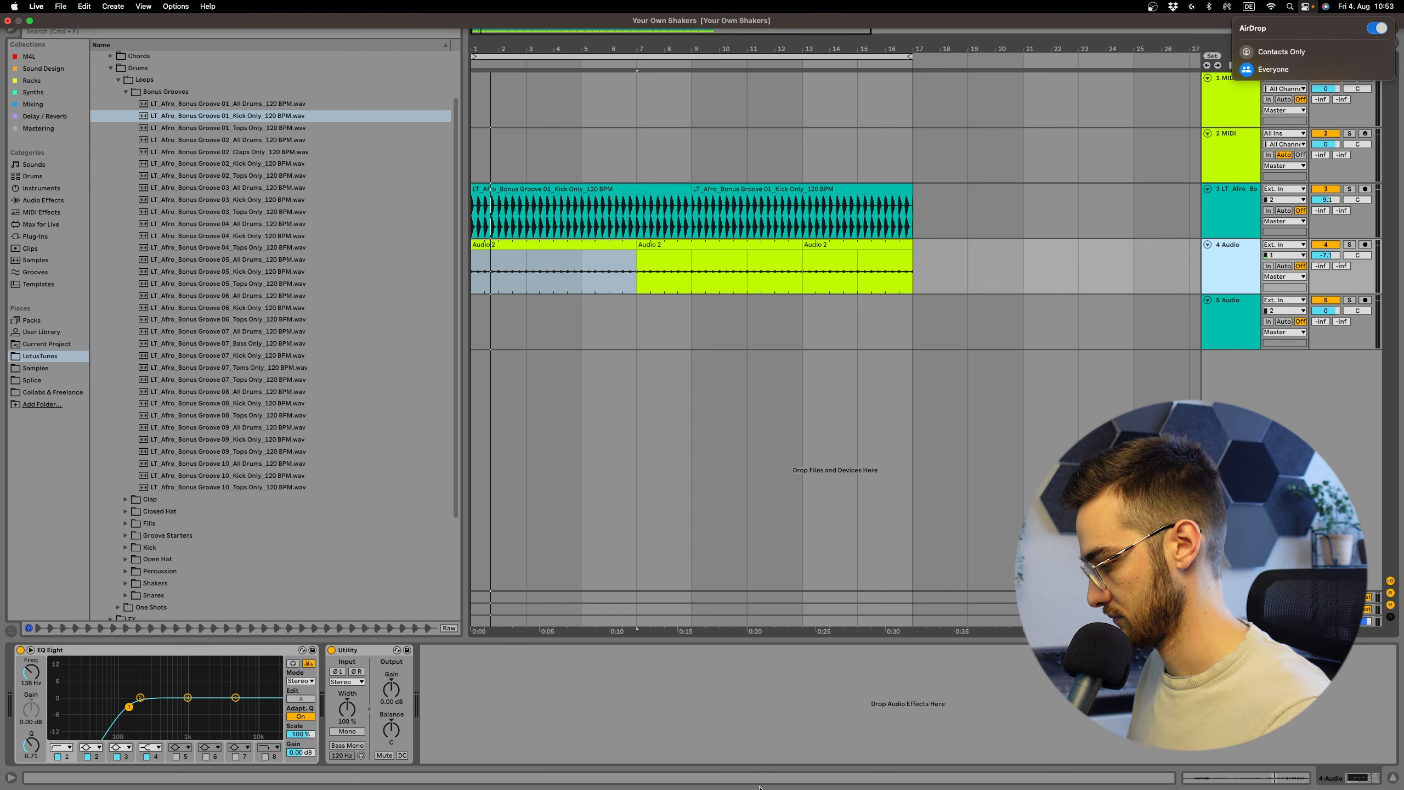
Step: Place the New Recording 4 audio file at bar 1 on track 5 and split out its section from 5.1.1 to 7.1.1
{"action": "left_click_drag", "start_coordinate": [676, 187], "coordinate": [475, 344]}
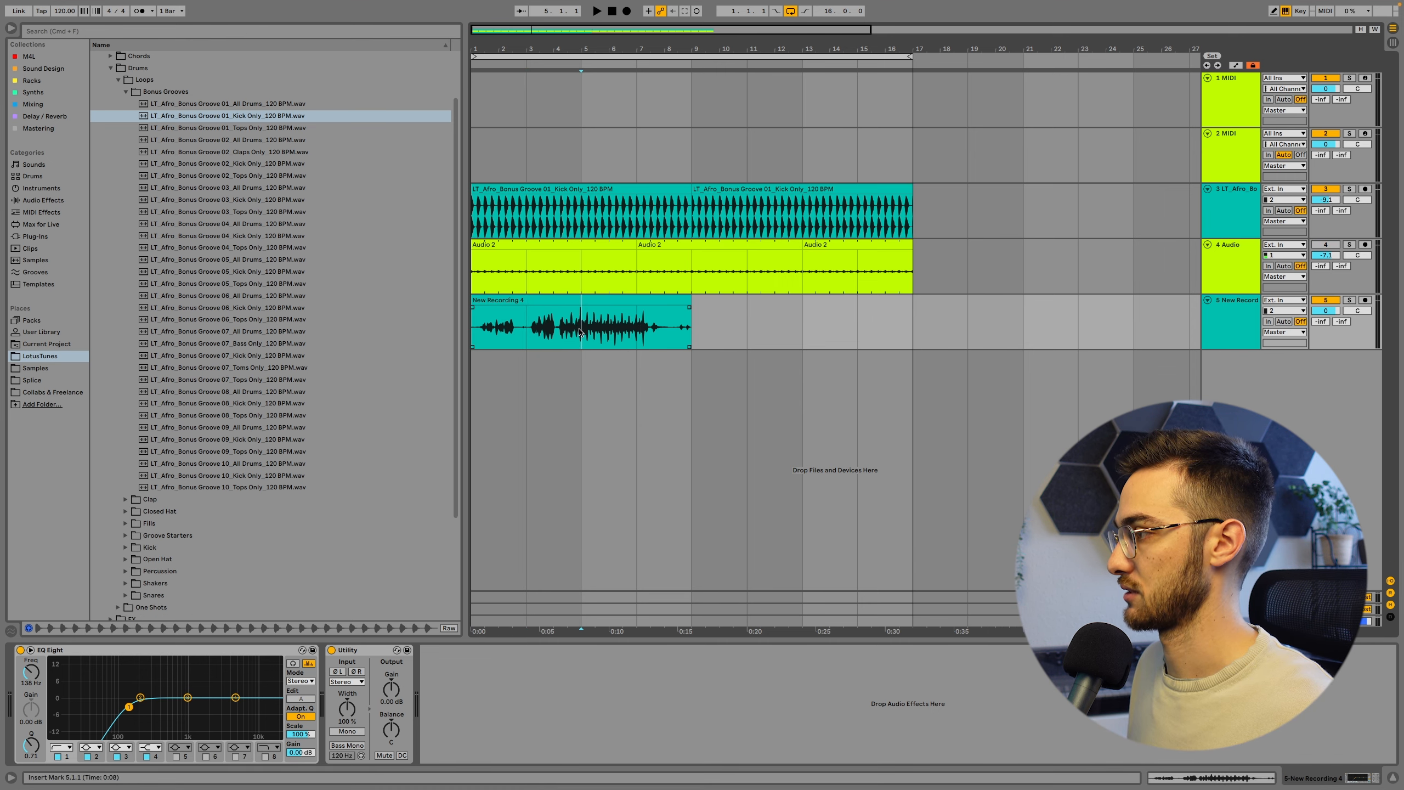
{"action": "left_click_drag", "start_coordinate": [582, 42], "coordinate": [616, 42]}
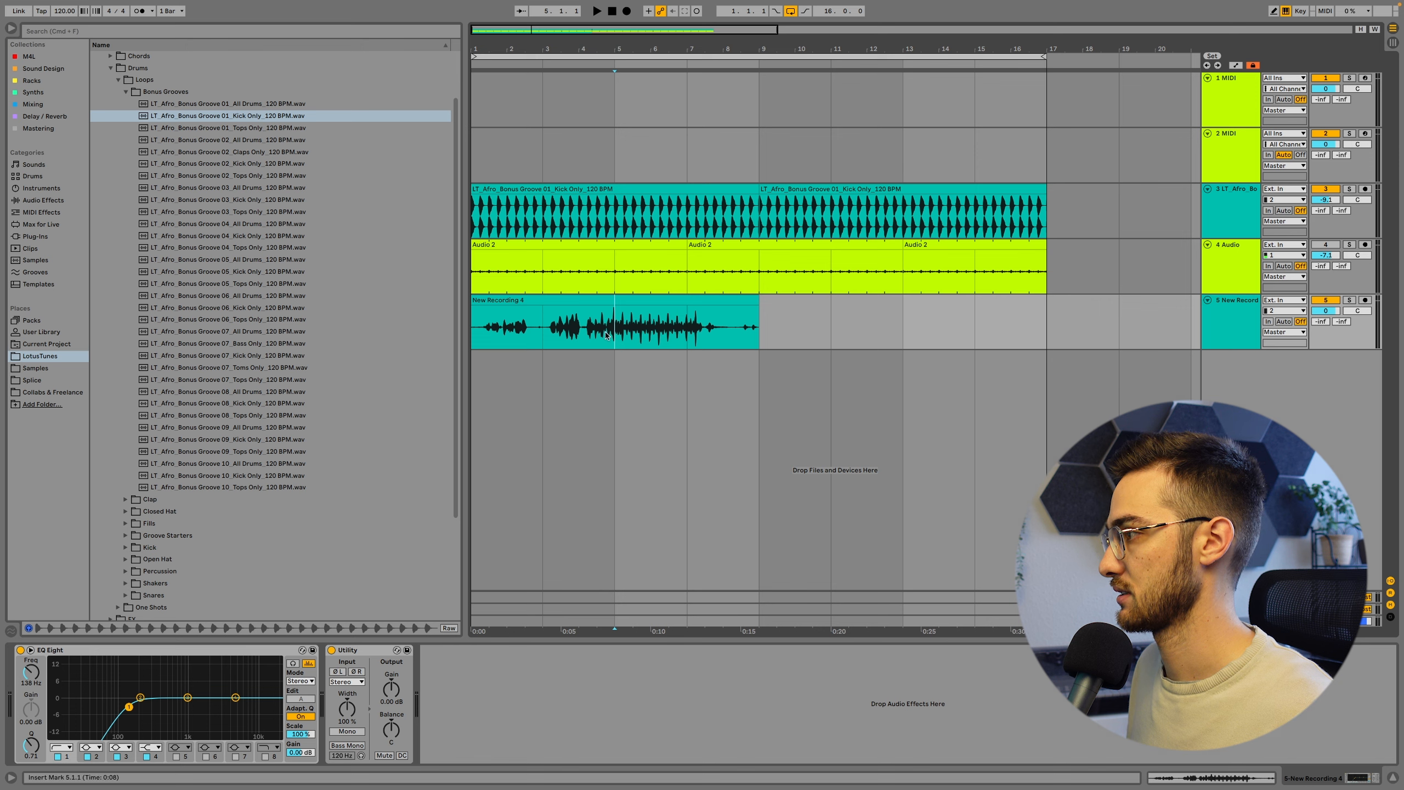
{"action": "left_click_drag", "start_coordinate": [606, 335], "coordinate": [697, 337]}
{"action": "key", "text": "super+e"}
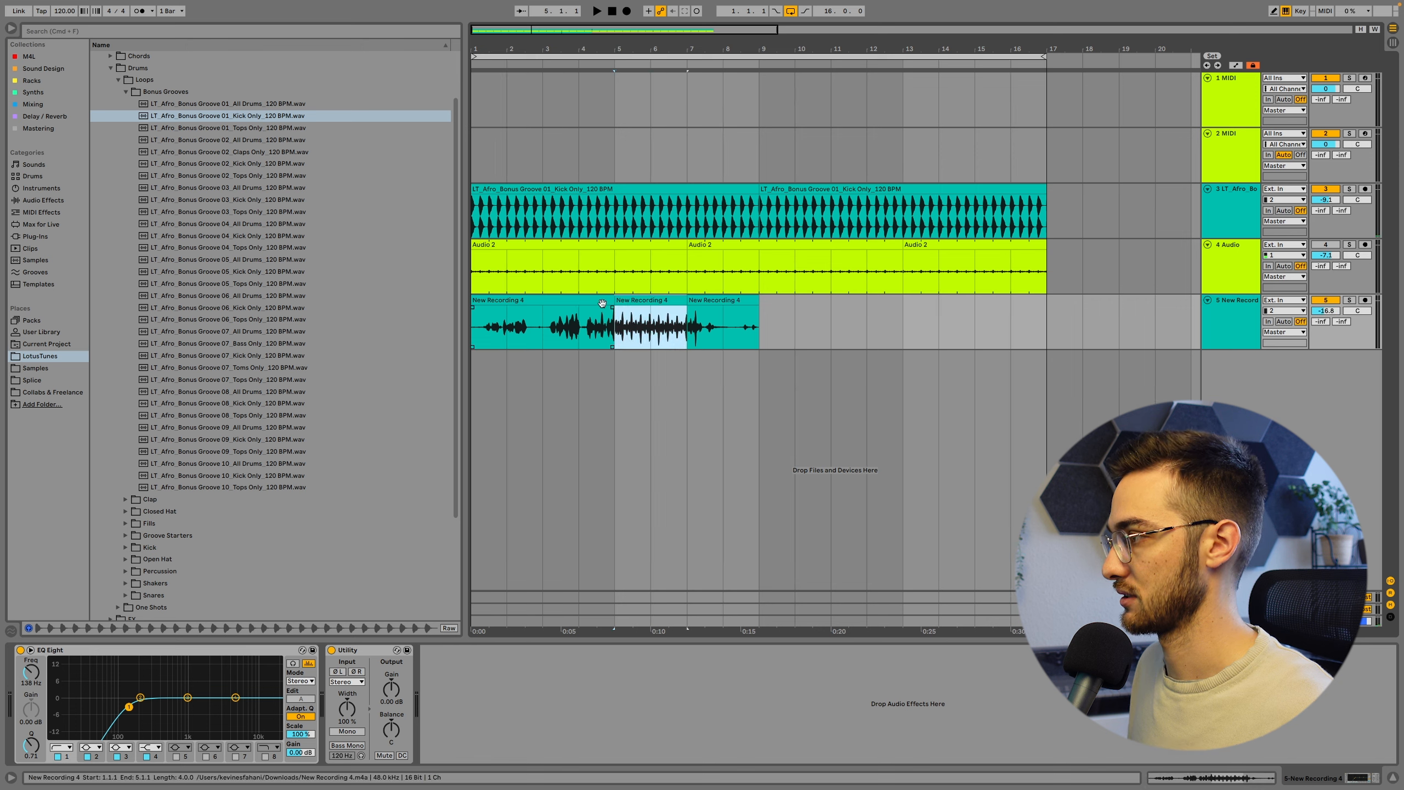
Step: Delete the pieces before and after the two-bar New Recording 4 section and move the section to bar 1
{"action": "left_click", "coordinate": [606, 302]}
{"action": "key", "text": "Delete"}
{"action": "left_click", "coordinate": [706, 301]}
{"action": "key", "text": "Delete"}
{"action": "left_click_drag", "start_coordinate": [683, 301], "coordinate": [540, 300]}
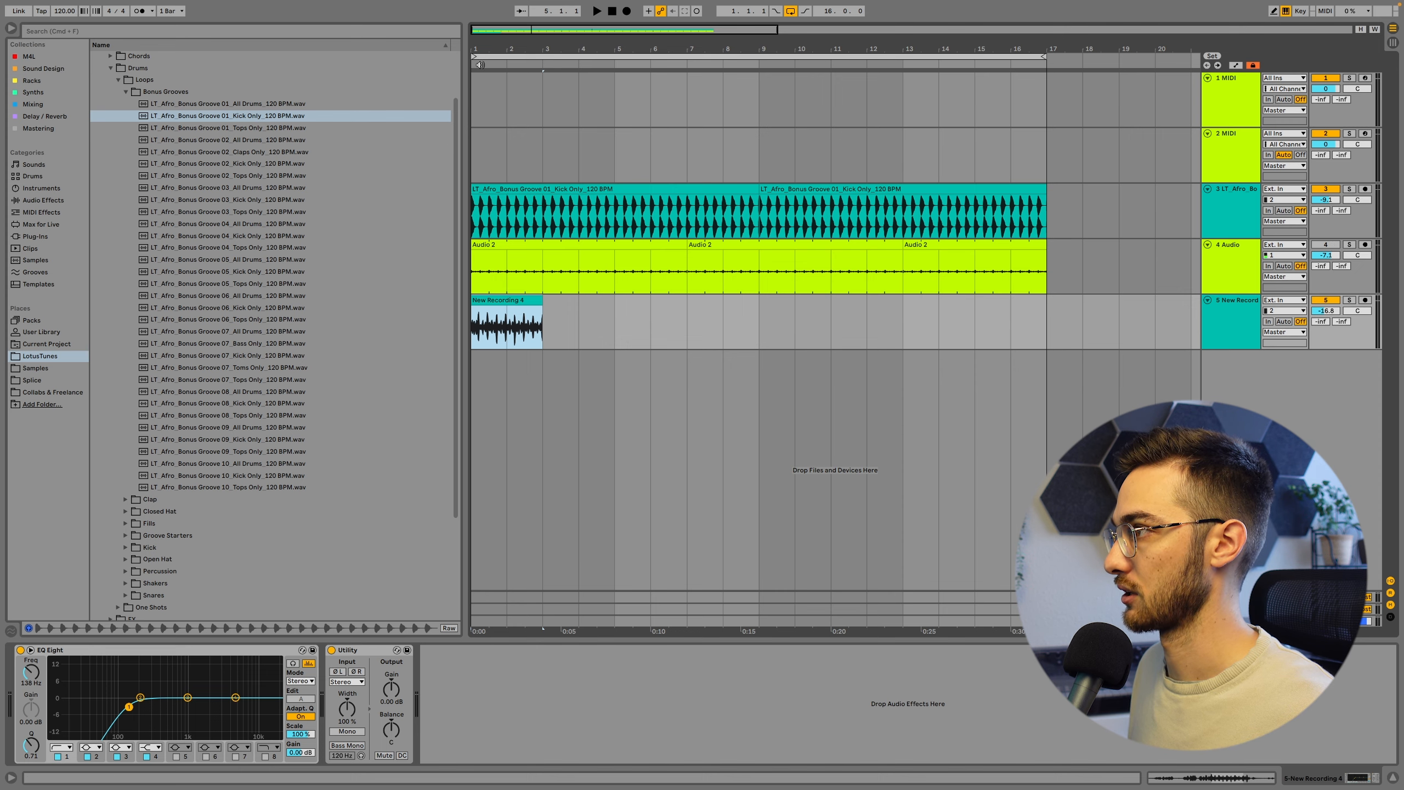
Step: Quantize the entire New Recording 4 waveform to 1/16 at 100%
{"action": "left_click_drag", "start_coordinate": [483, 48], "coordinate": [527, 114]}
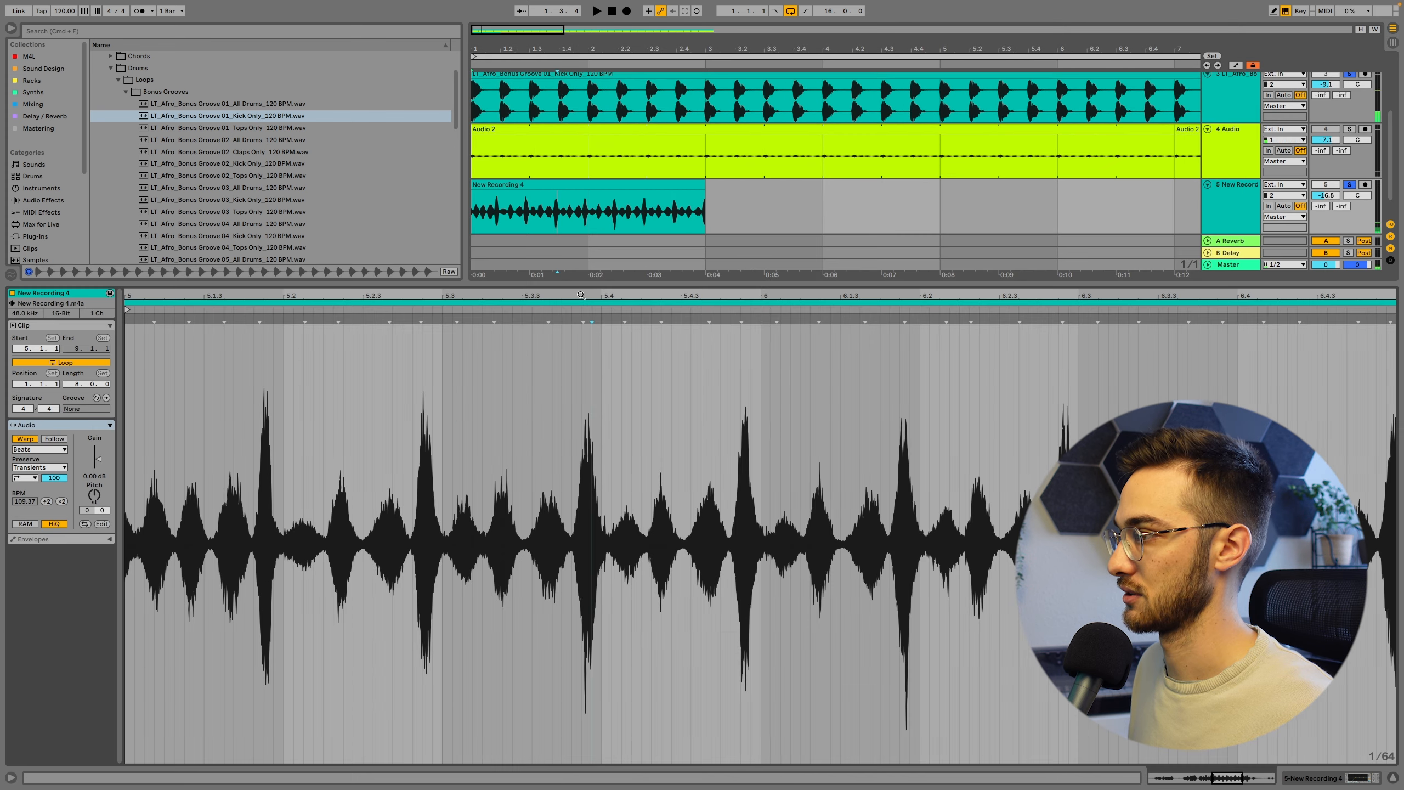
{"action": "left_click_drag", "start_coordinate": [580, 294], "coordinate": [580, 238]}
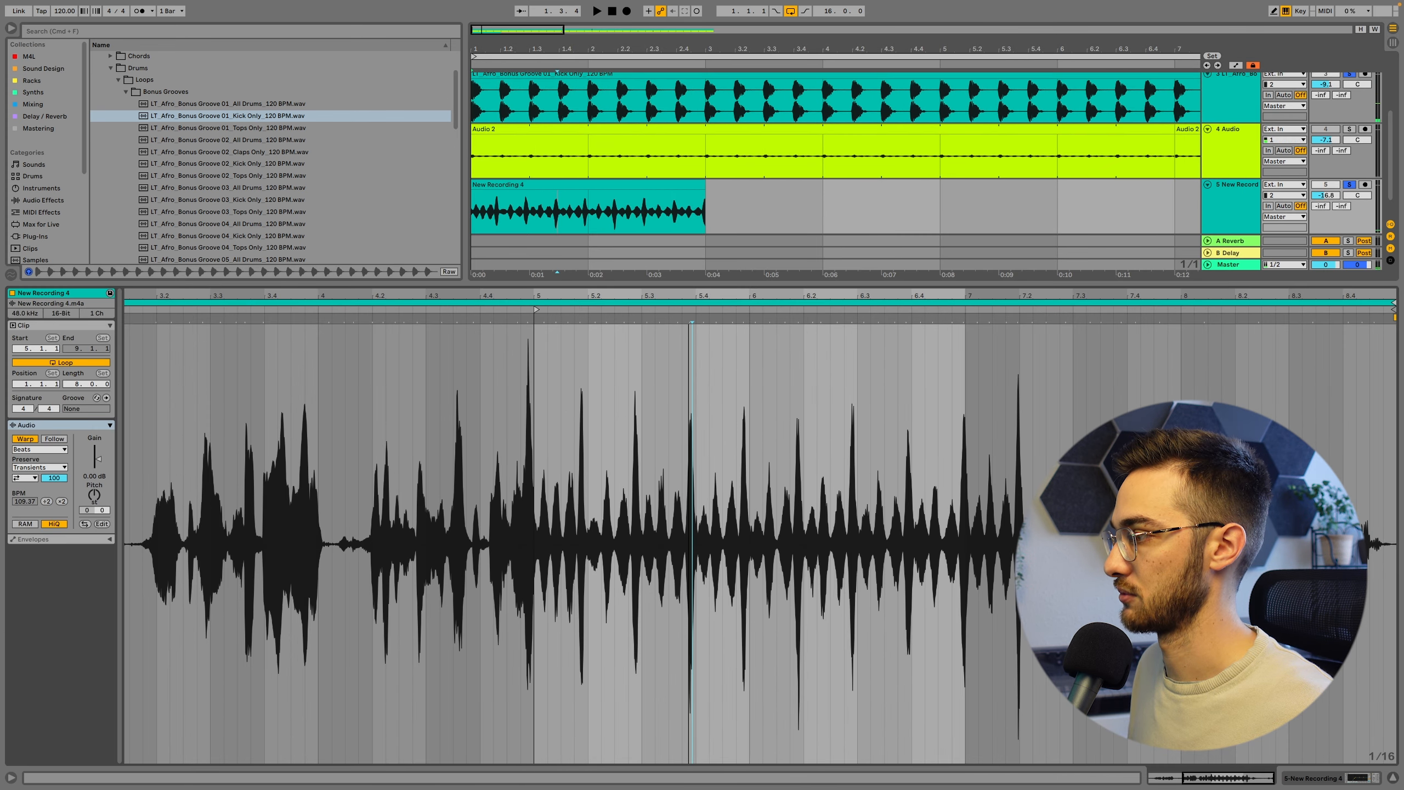
{"action": "left_click", "coordinate": [607, 420]}
{"action": "left_click_drag", "start_coordinate": [623, 299], "coordinate": [630, 302]}
{"action": "left_click", "coordinate": [623, 437]}
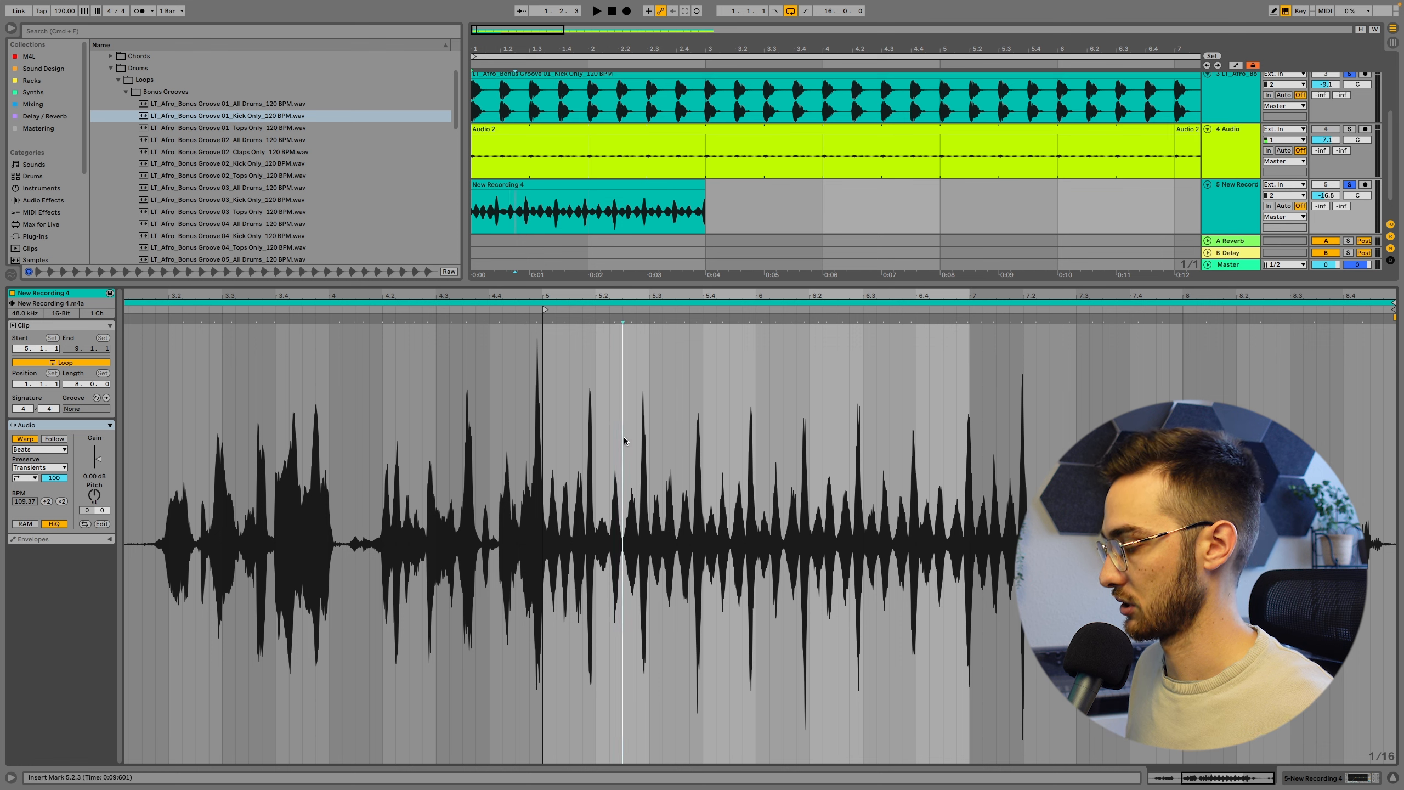
{"action": "key", "text": "super+a"}
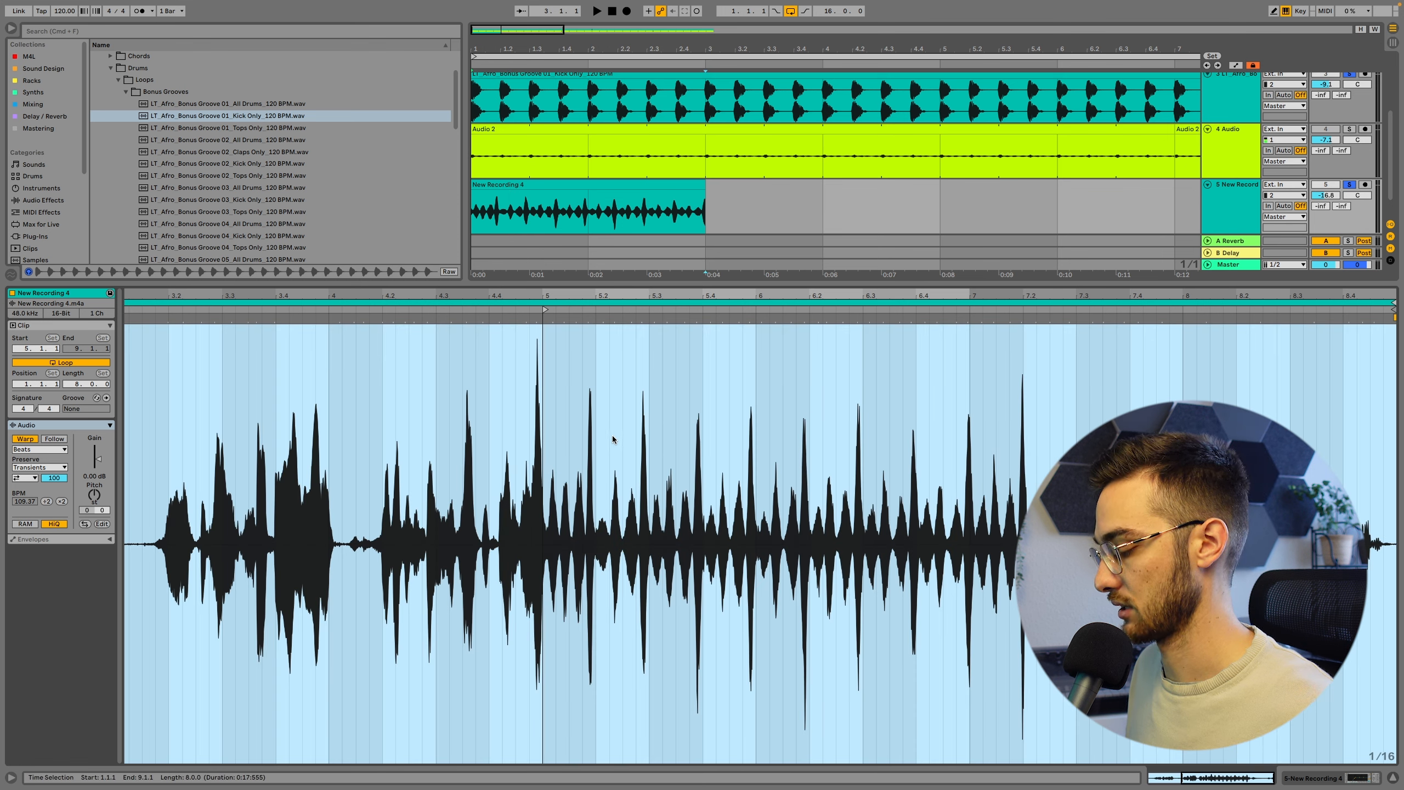
{"action": "key", "text": "super+shift+u"}
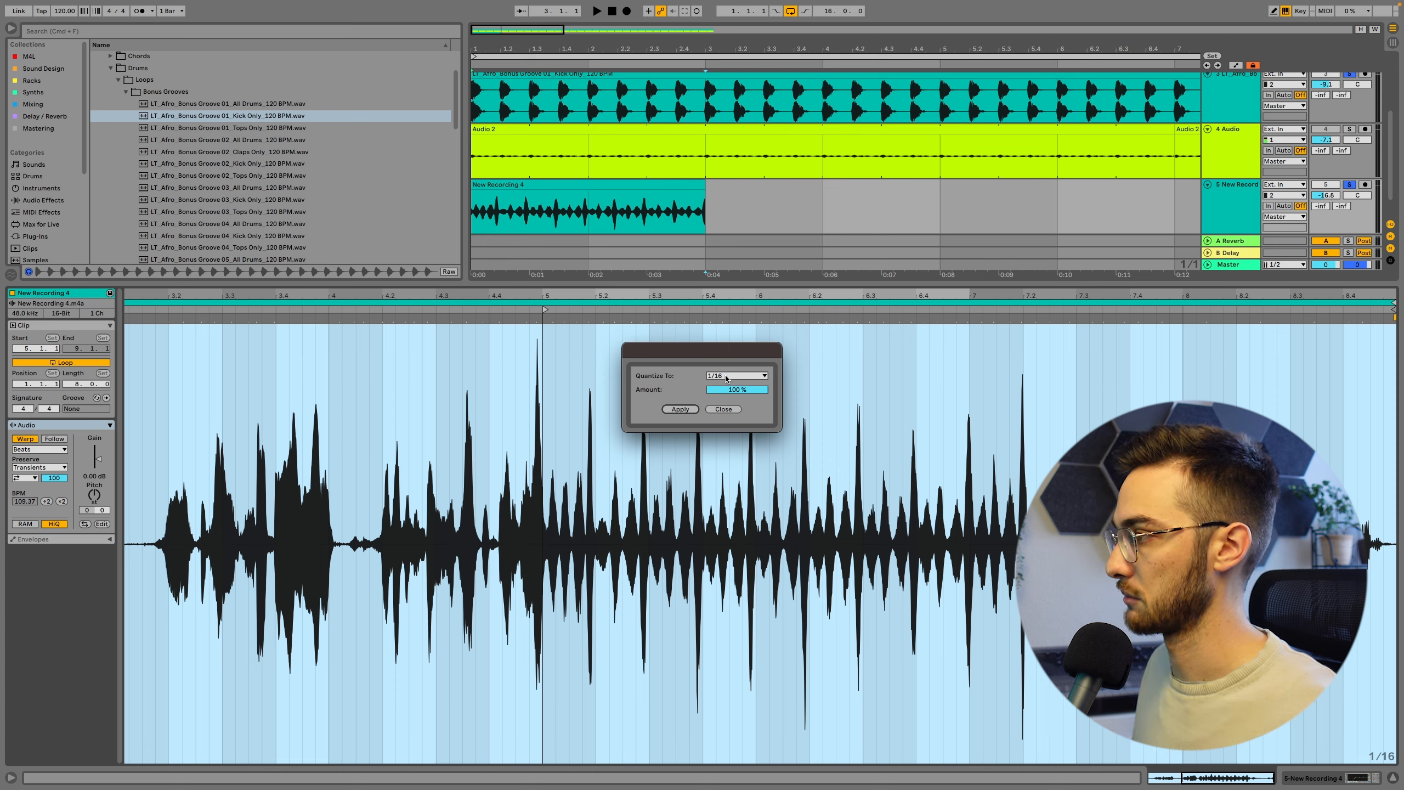
{"action": "left_click", "coordinate": [681, 409]}
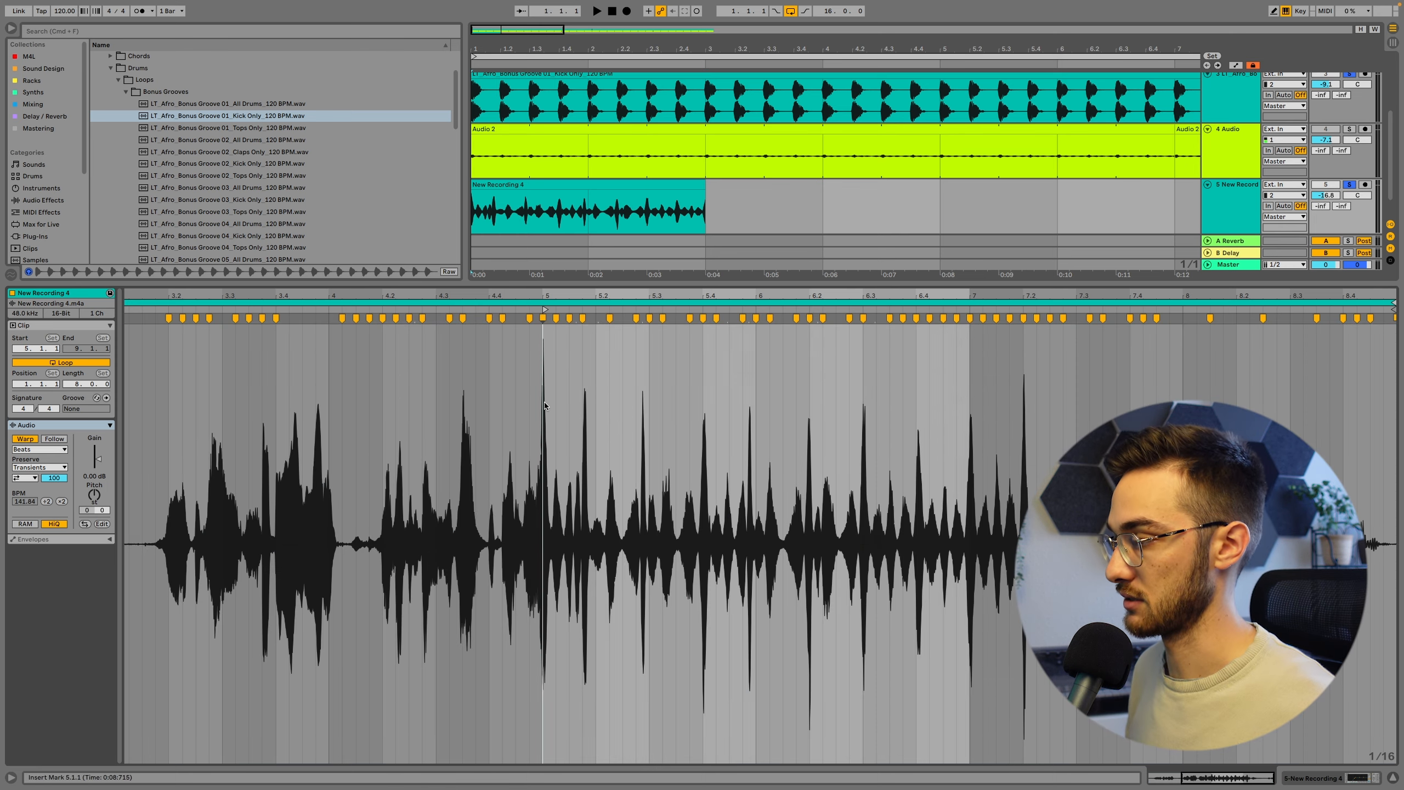
Step: Play the quantized New Recording 4 clip and examine its waveform for a steady section
{"action": "key", "text": "space"}
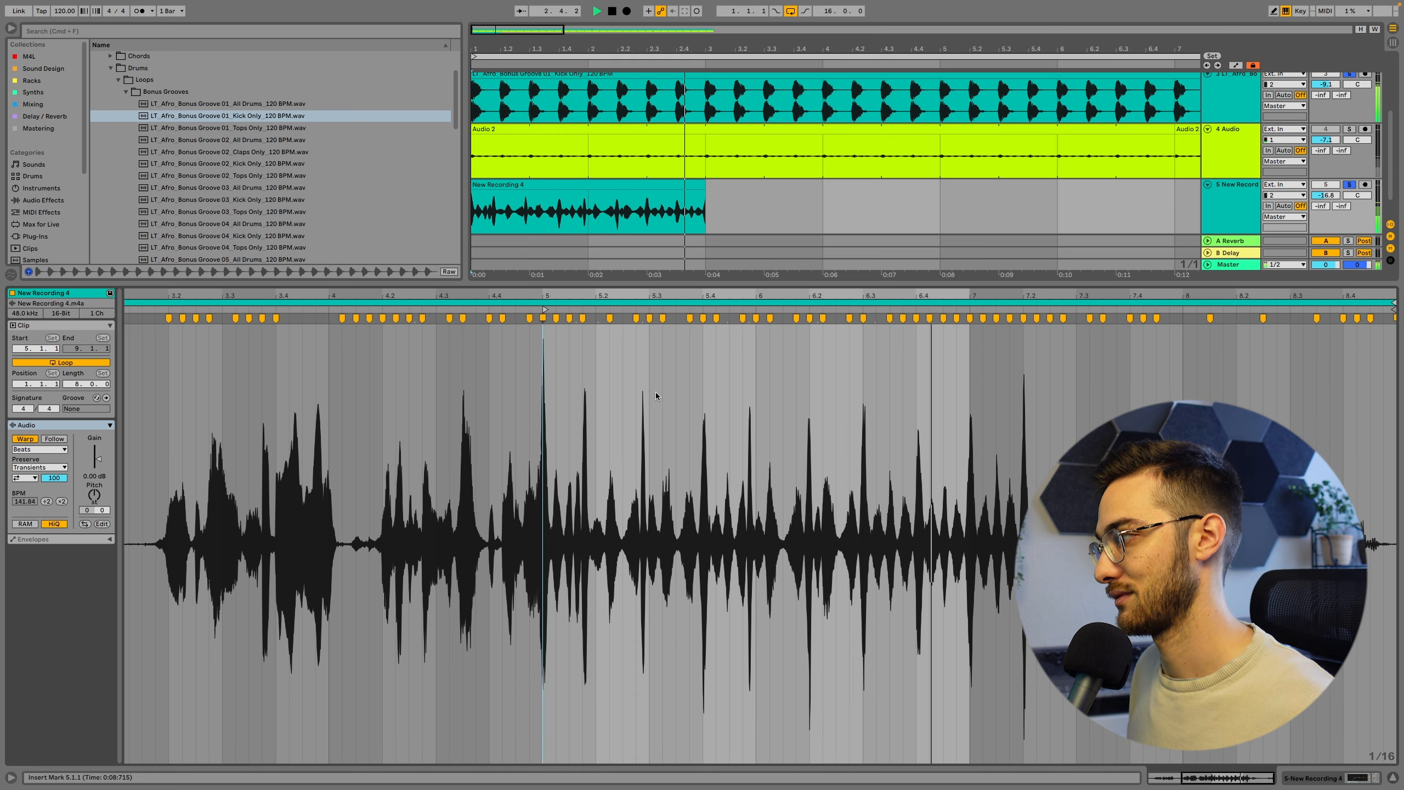
{"action": "key", "text": "space"}
{"action": "double_click", "coordinate": [605, 185]}
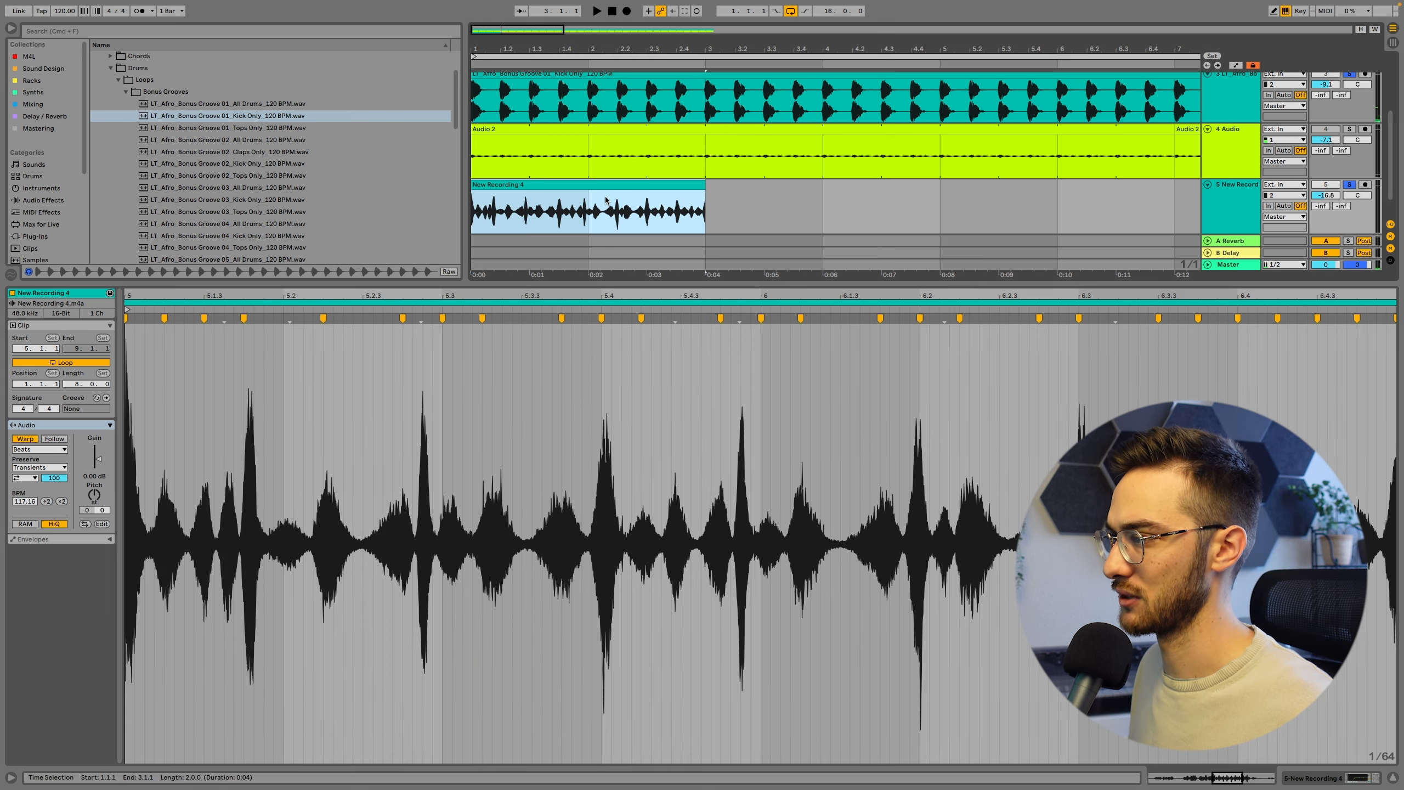
{"action": "left_click_drag", "start_coordinate": [639, 295], "coordinate": [705, 295]}
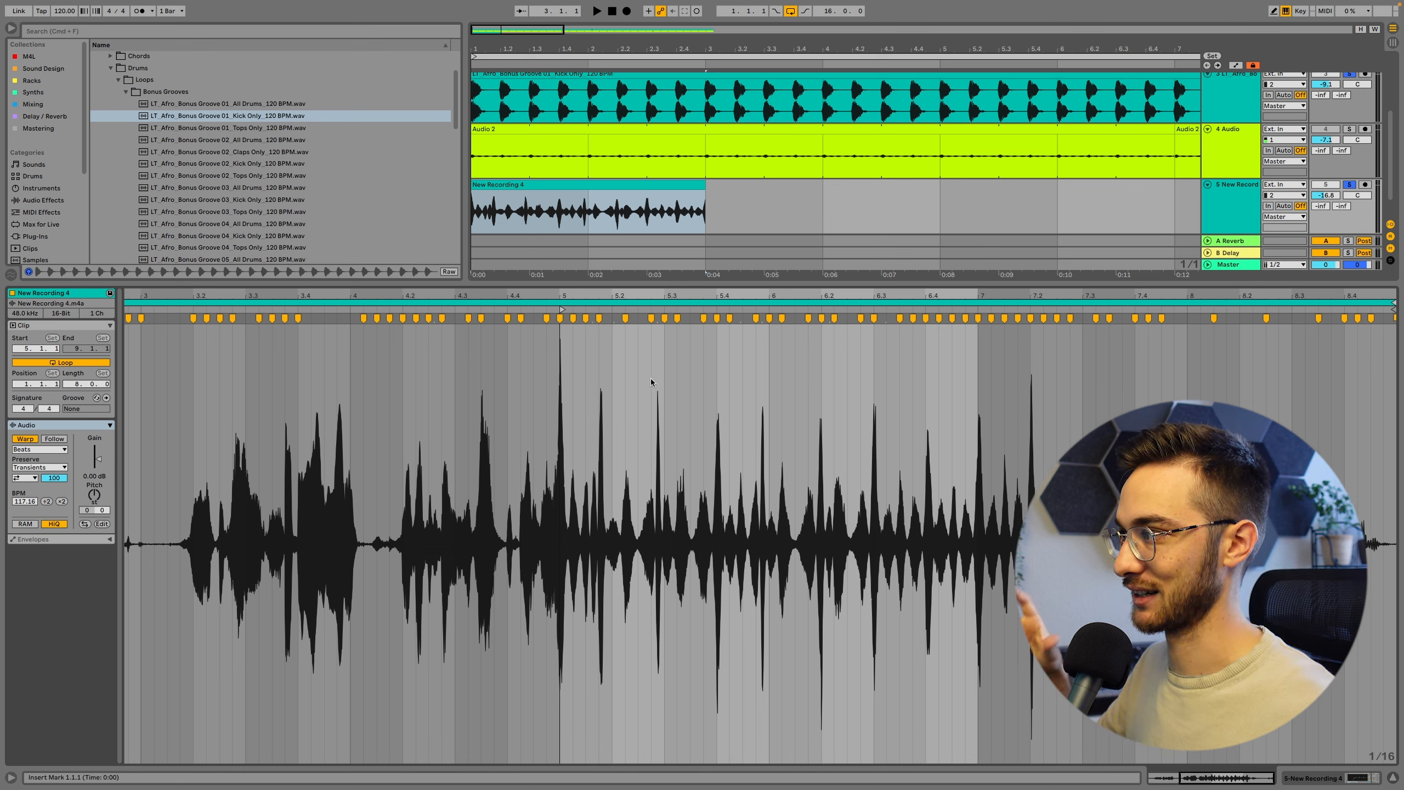
{"action": "left_click", "coordinate": [579, 378]}
{"action": "mouse_move", "coordinate": [617, 294]}
{"action": "left_mouse_down"}
{"action": "mouse_move", "coordinate": [765, 286]}
{"action": "mouse_move", "coordinate": [777, 301]}
{"action": "mouse_move", "coordinate": [756, 317]}
{"action": "mouse_move", "coordinate": [625, 317]}
{"action": "mouse_move", "coordinate": [625, 298]}
{"action": "left_mouse_up"}
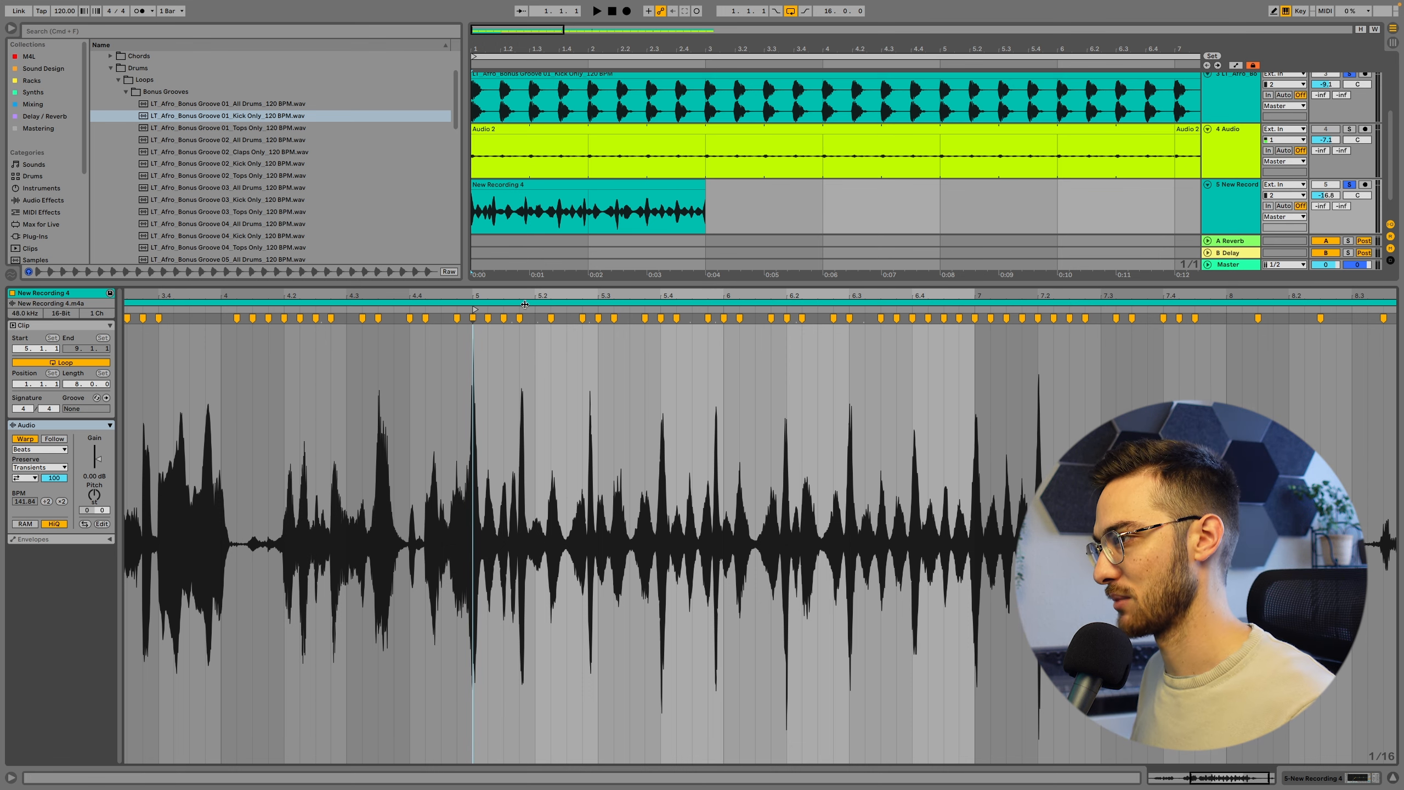
{"action": "left_click_drag", "start_coordinate": [524, 300], "coordinate": [529, 291]}
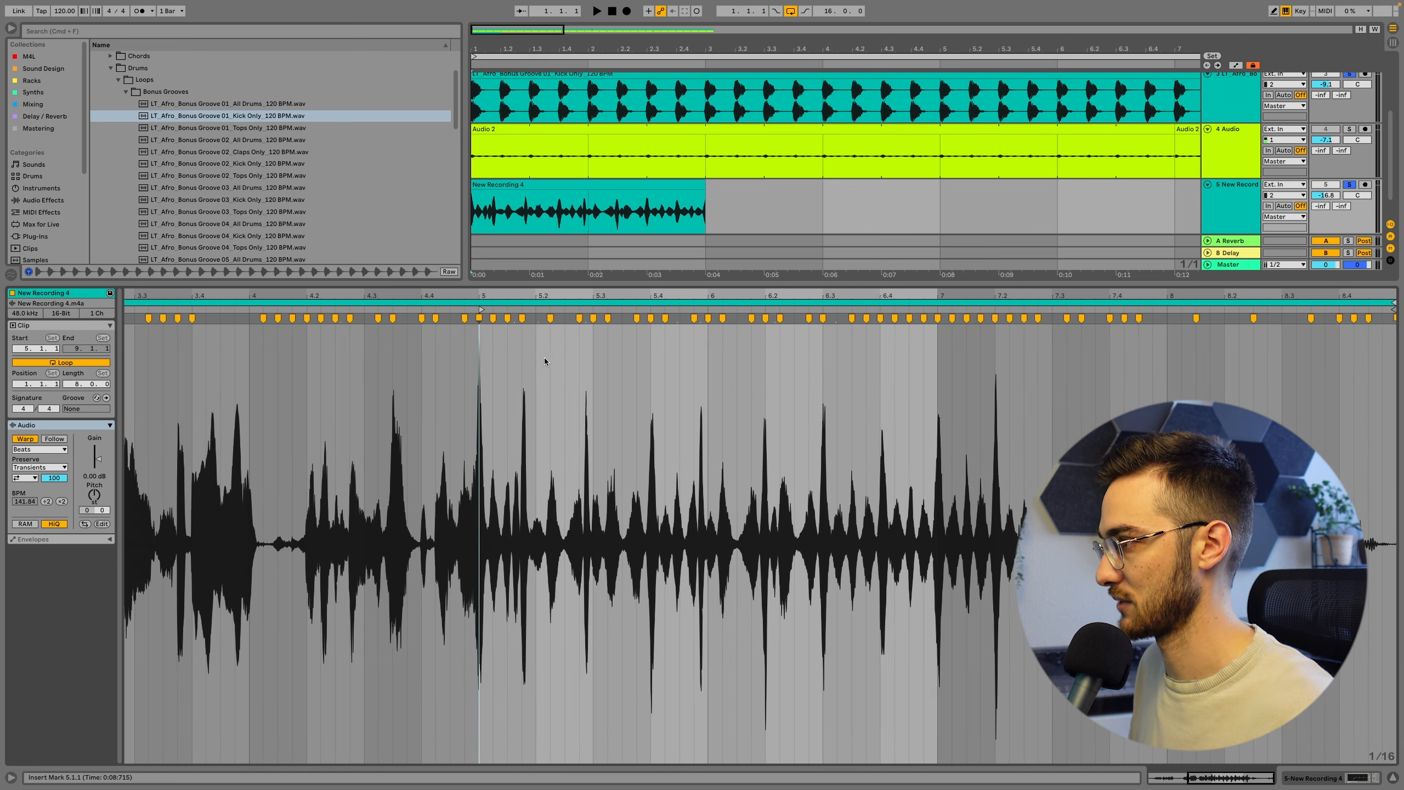
Step: Set the clip grid to a fixed 1/8, loop the two-beat section starting at 5.3.1, and play it
{"action": "right_click", "coordinate": [595, 359]}
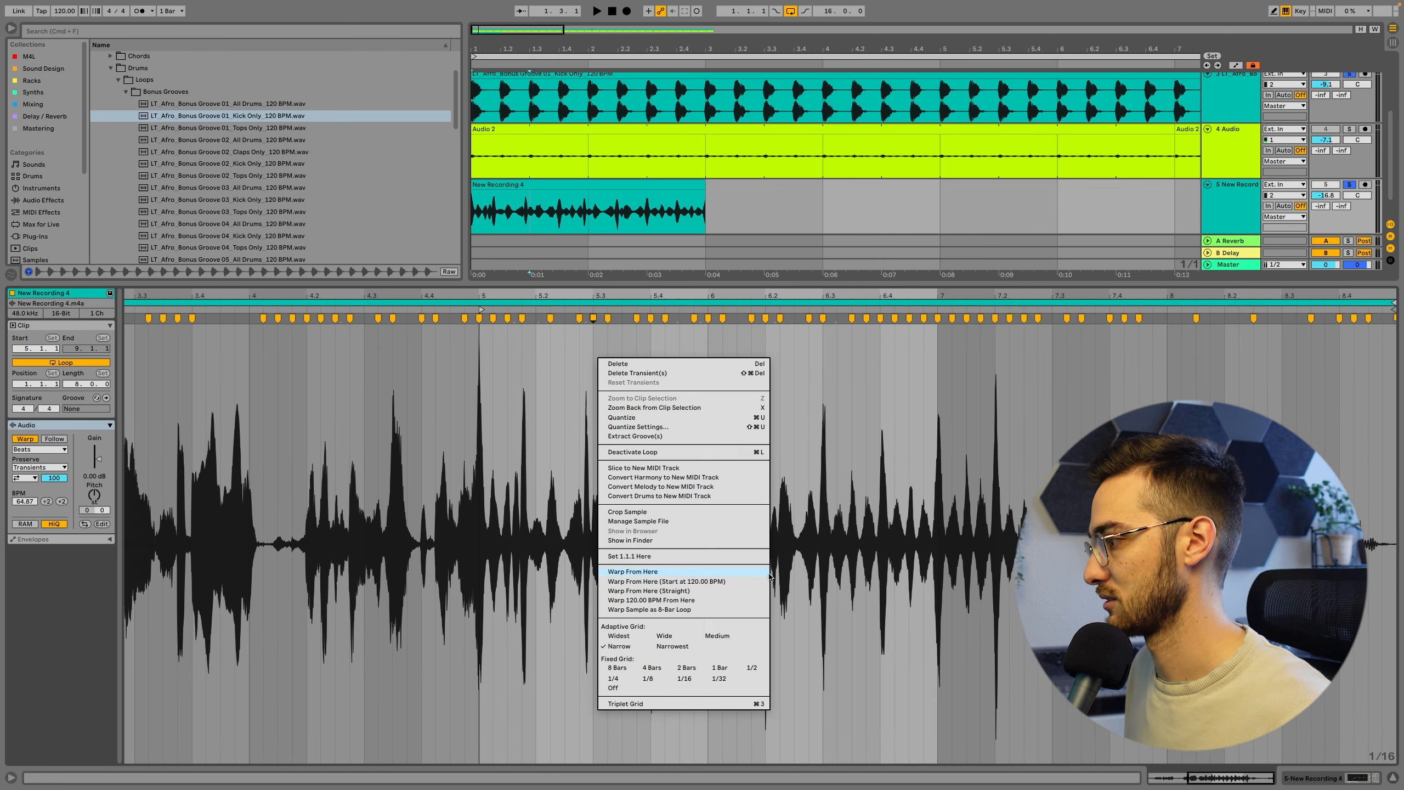
{"action": "left_click", "coordinate": [724, 668]}
{"action": "right_click", "coordinate": [686, 423]}
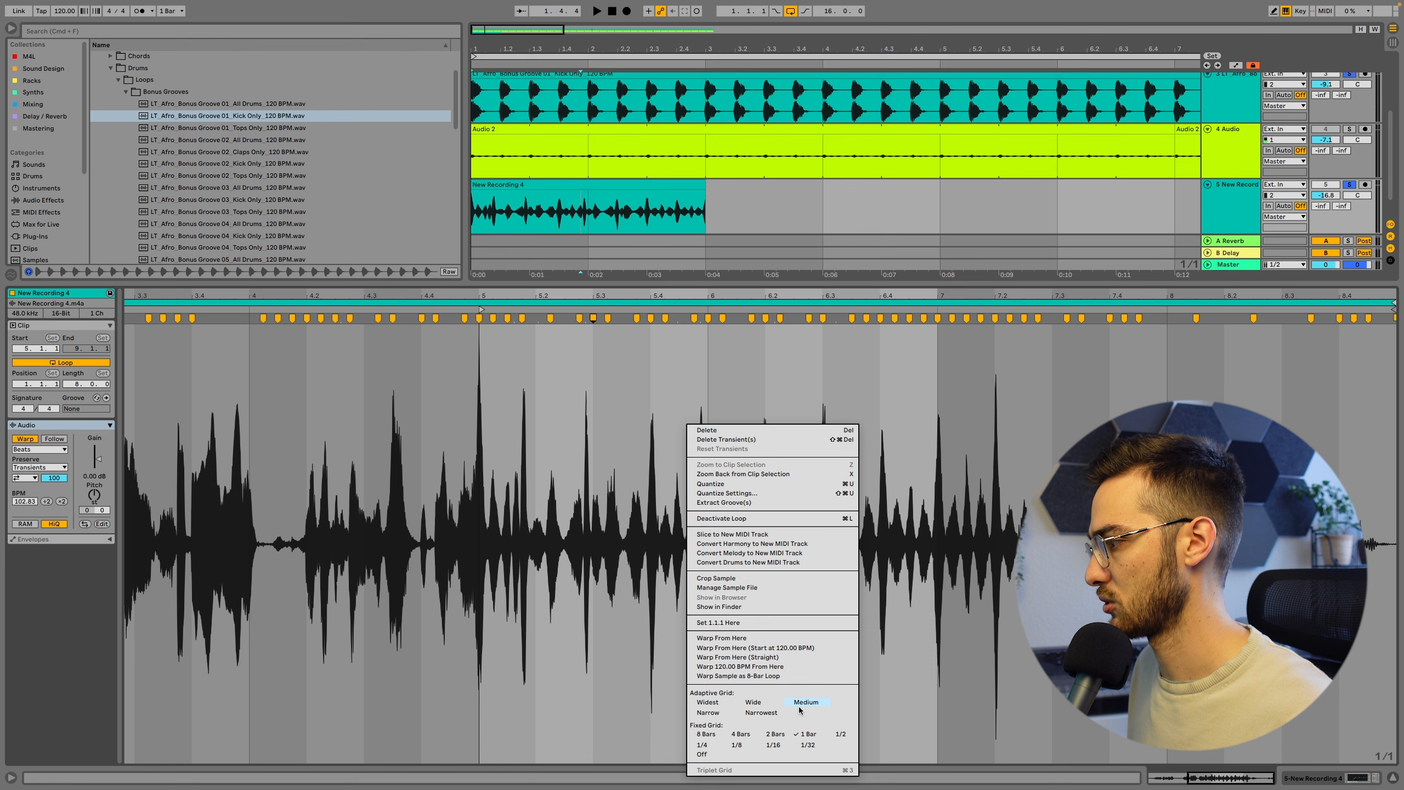
{"action": "left_click", "coordinate": [742, 746]}
{"action": "left_click_drag", "start_coordinate": [594, 399], "coordinate": [711, 374]}
{"action": "key", "text": "super+l"}
{"action": "key", "text": "space"}
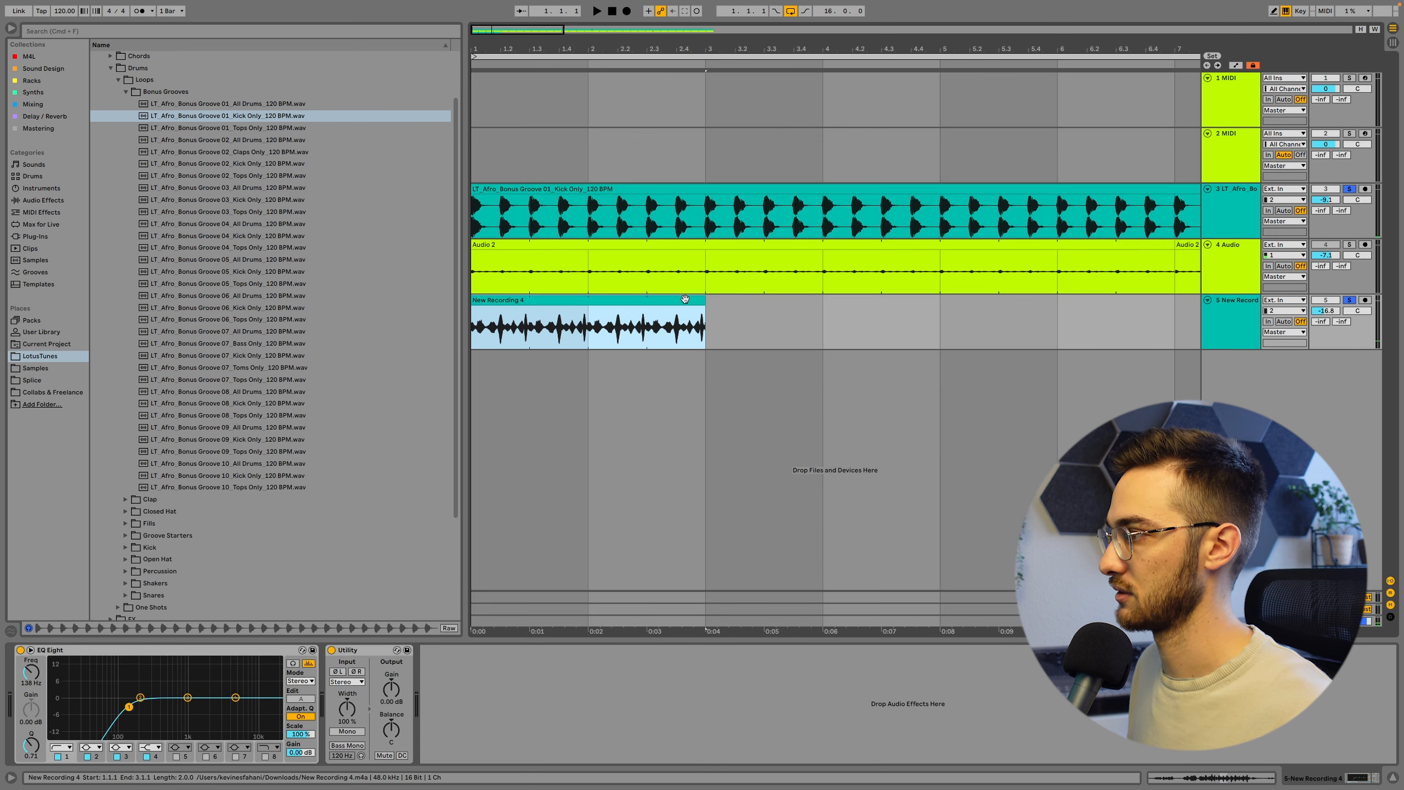
Step: Duplicate the looped two-bar New Recording 4 clip seven times to fill track 5 to bar 17
{"action": "key", "text": "minus"}
{"action": "key", "text": "minus"}
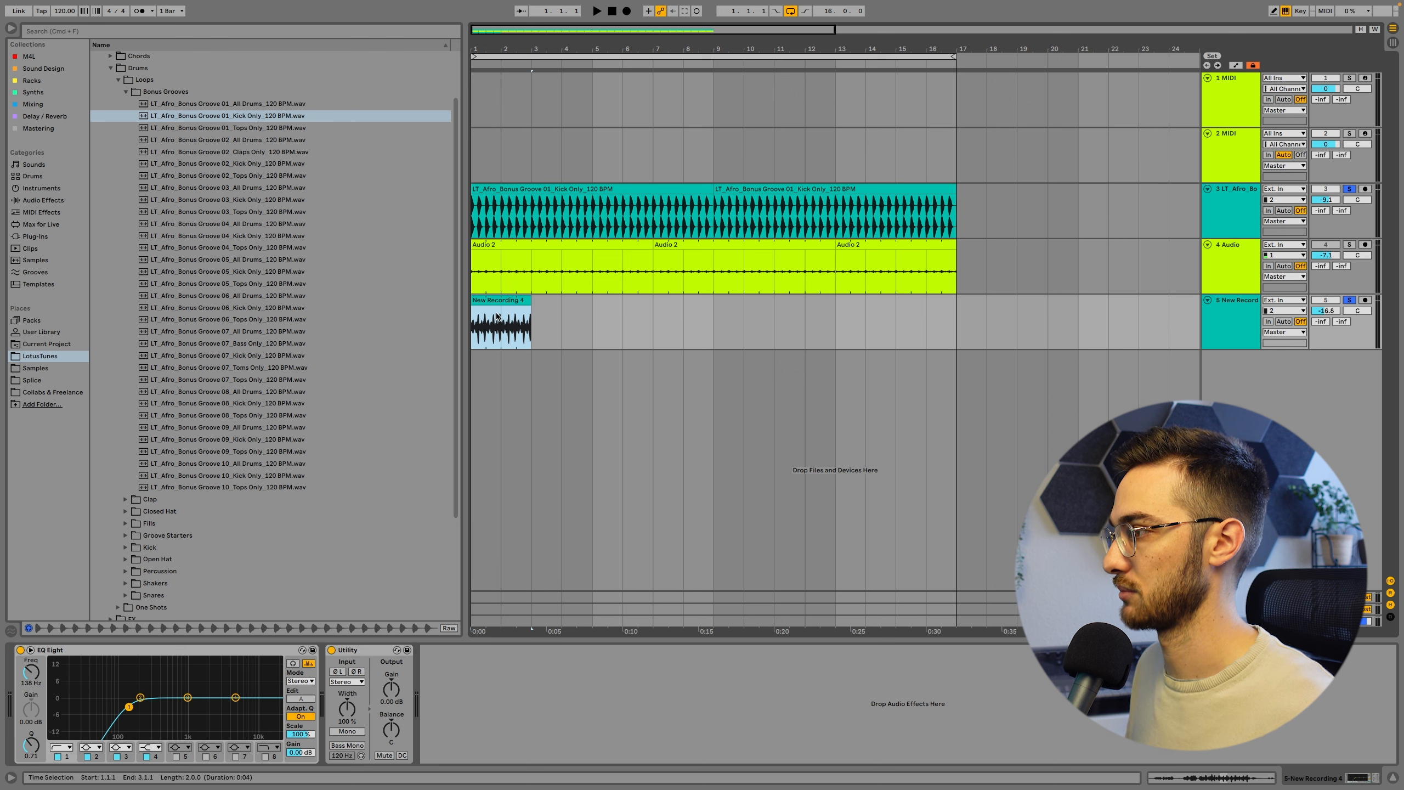
{"action": "key", "text": "super+d"}
{"action": "key", "text": "super+d"}
{"action": "key", "text": "super+d"}
{"action": "key", "text": "super+d"}
{"action": "key", "text": "super+d"}
{"action": "key", "text": "super+d"}
{"action": "key", "text": "super+d"}
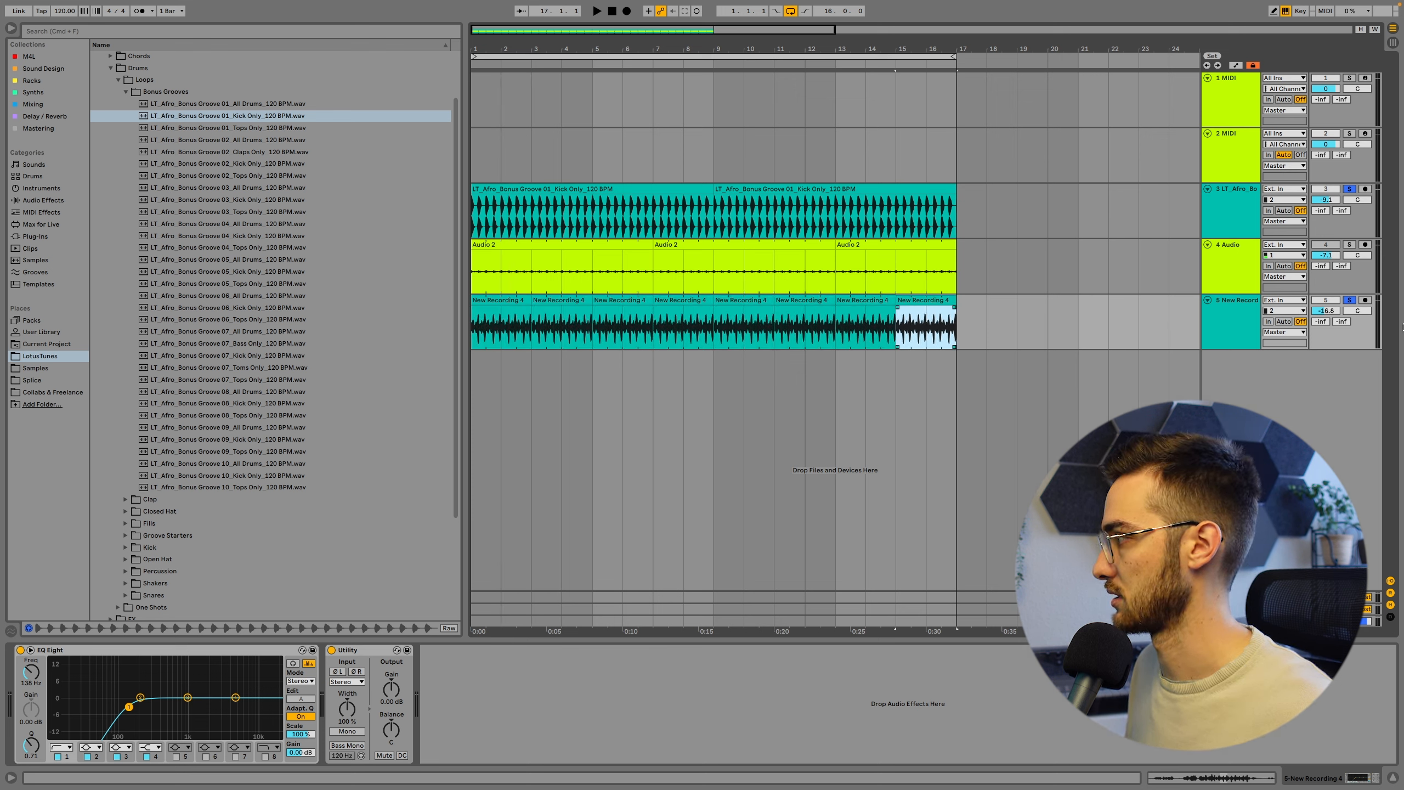
Step: Add track 4 to the soloed tracks and balance the levels, with track 4 at -6.7 dB and track 5 at -31.2 dB
{"action": "left_click", "coordinate": [1349, 245]}
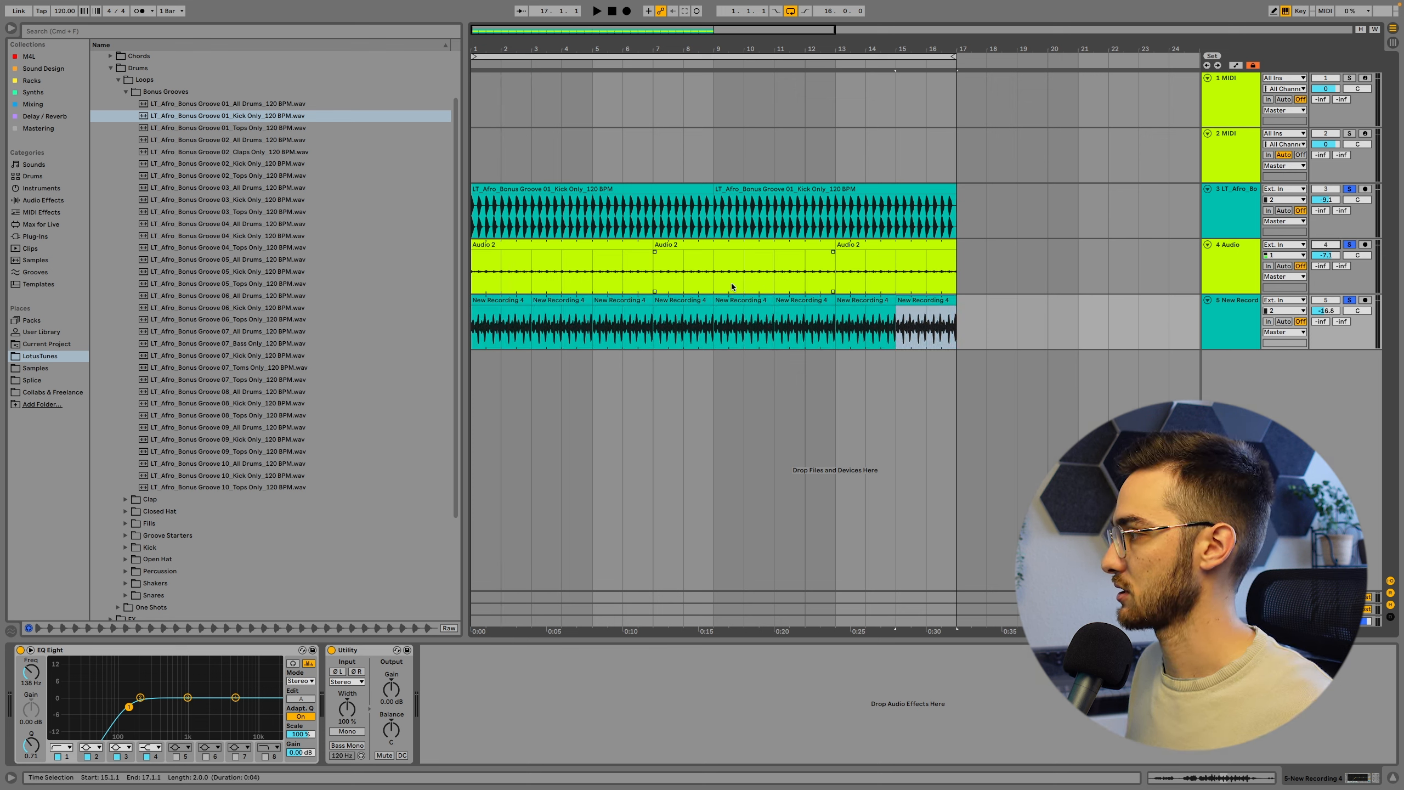
{"action": "left_click", "coordinate": [511, 255]}
{"action": "left_click_drag", "start_coordinate": [1326, 314], "coordinate": [1326, 343]}
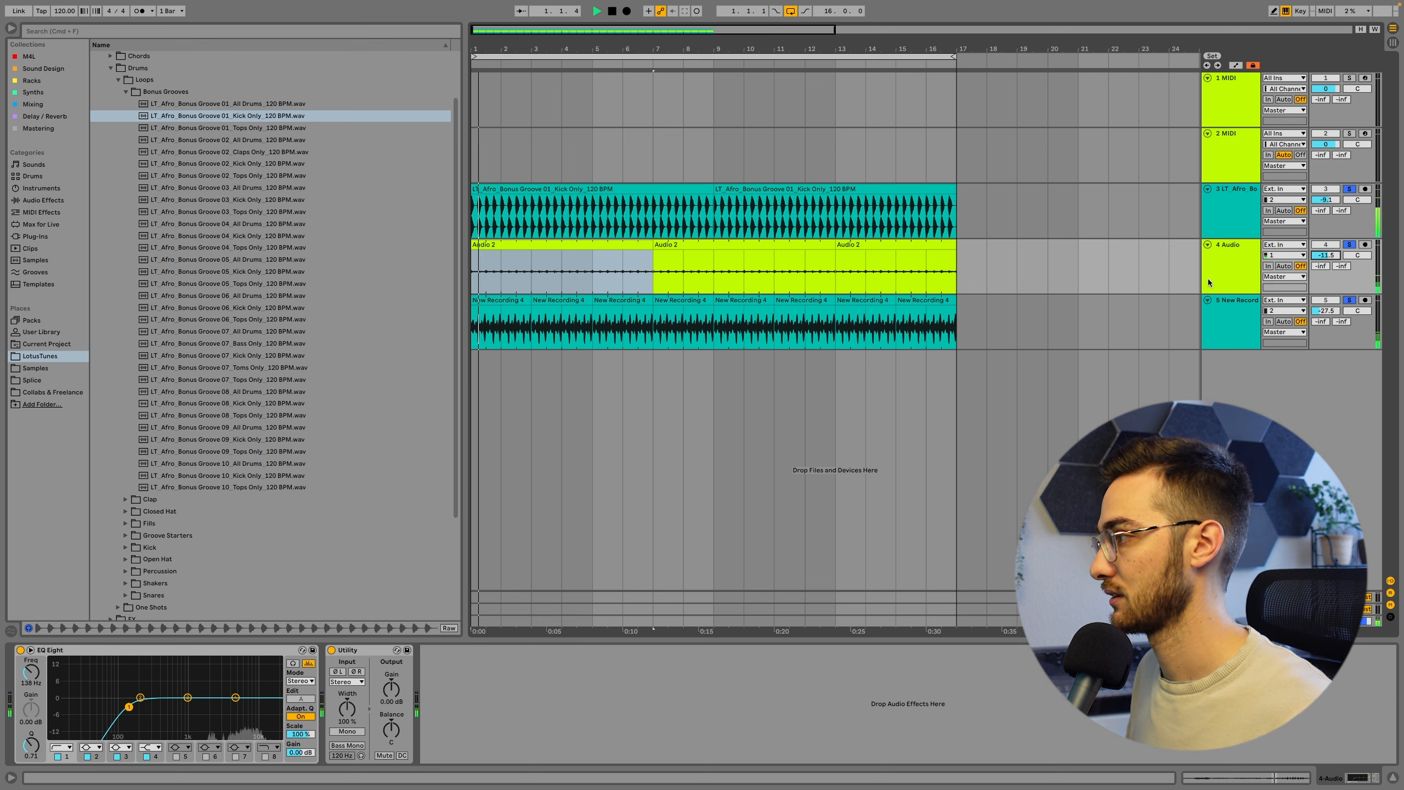
{"action": "left_click_drag", "start_coordinate": [1326, 255], "coordinate": [1326, 242]}
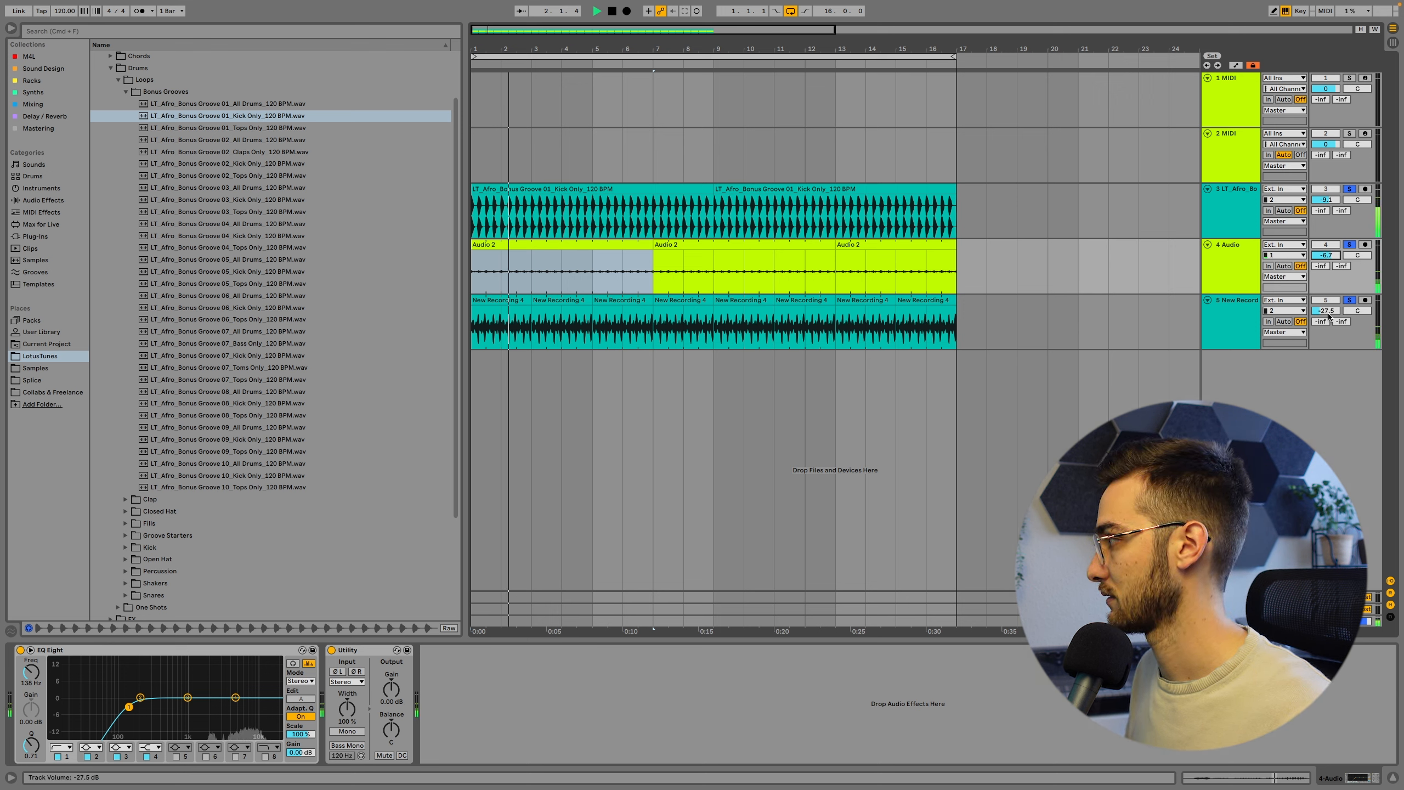
{"action": "left_click_drag", "start_coordinate": [1325, 310], "coordinate": [1325, 320]}
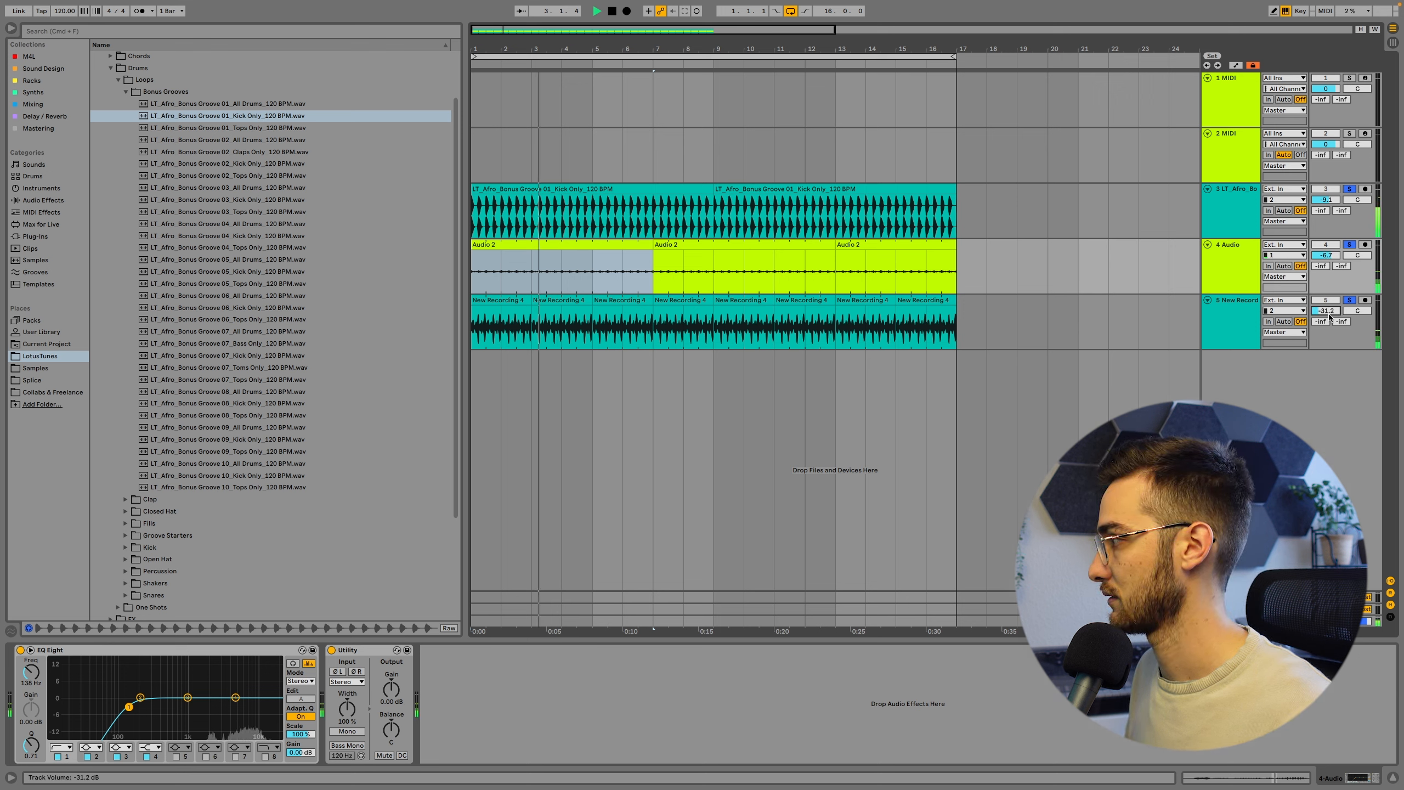
Step: Solo only the New Recording track and play it by itself
{"action": "left_click", "coordinate": [1350, 300]}
{"action": "key", "text": "space"}
{"action": "key", "text": "space"}
Step: Turn off transient looping in the first New Recording 4 clip's Beats warp settings and adjust the transient envelope by ear during playback
{"action": "double_click", "coordinate": [502, 301]}
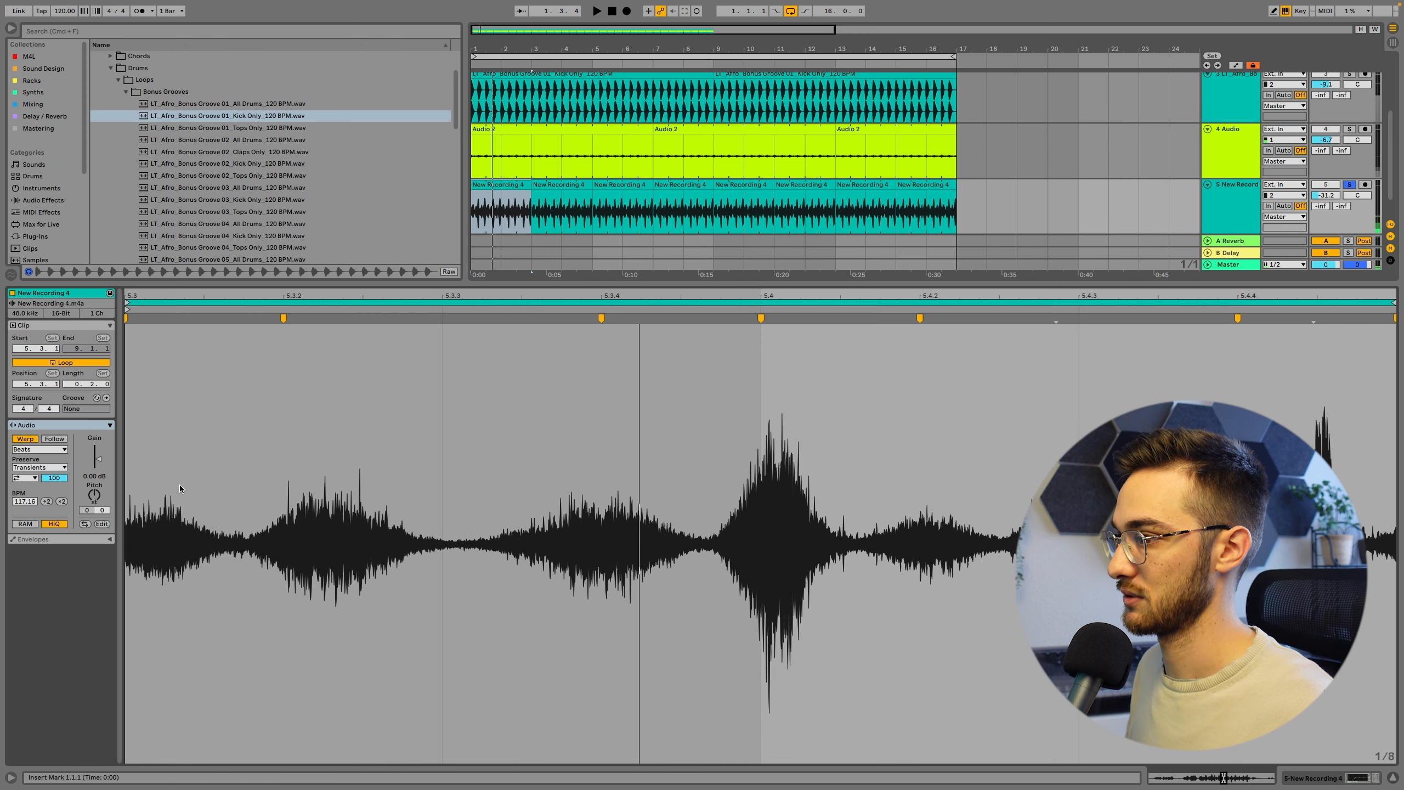
{"action": "left_click", "coordinate": [30, 478]}
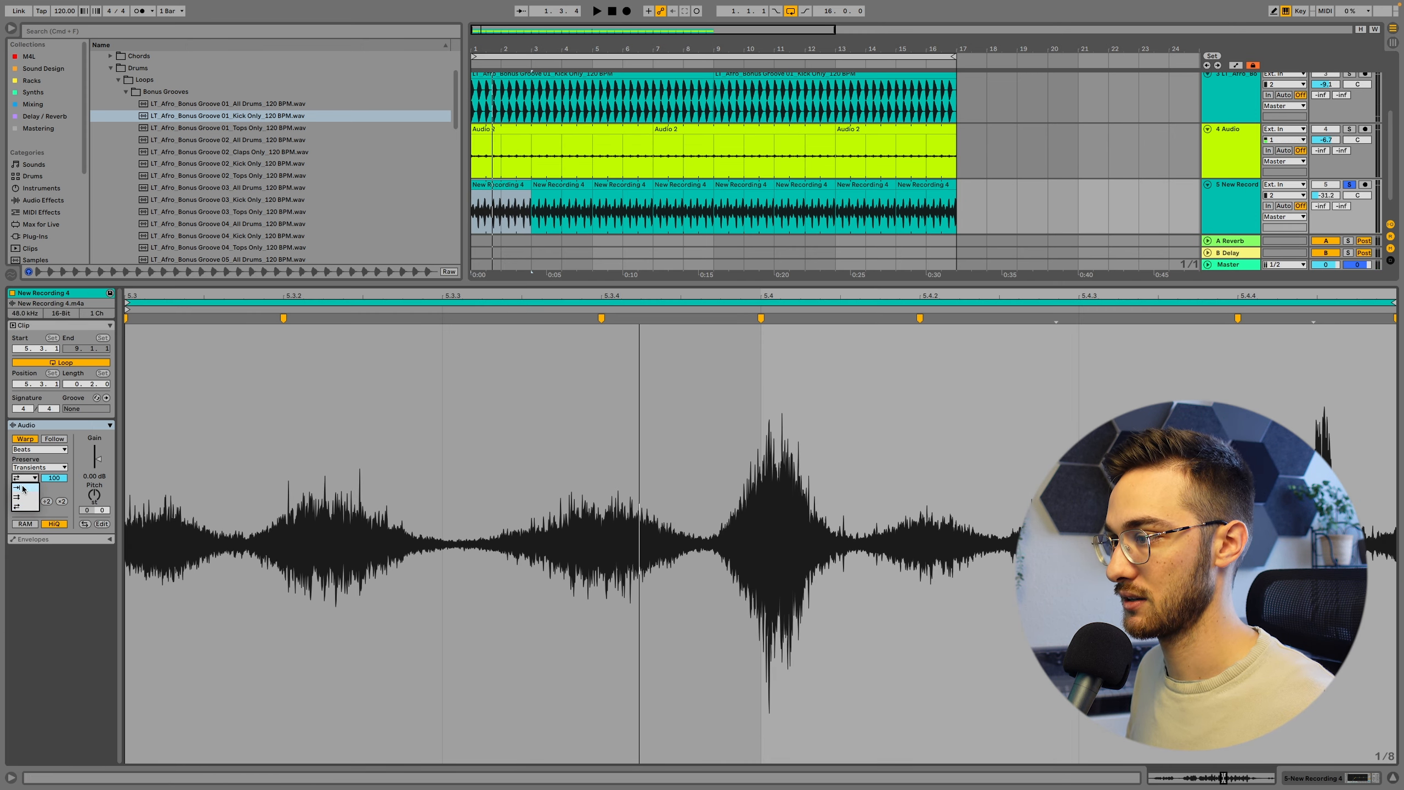
{"action": "left_click", "coordinate": [23, 488]}
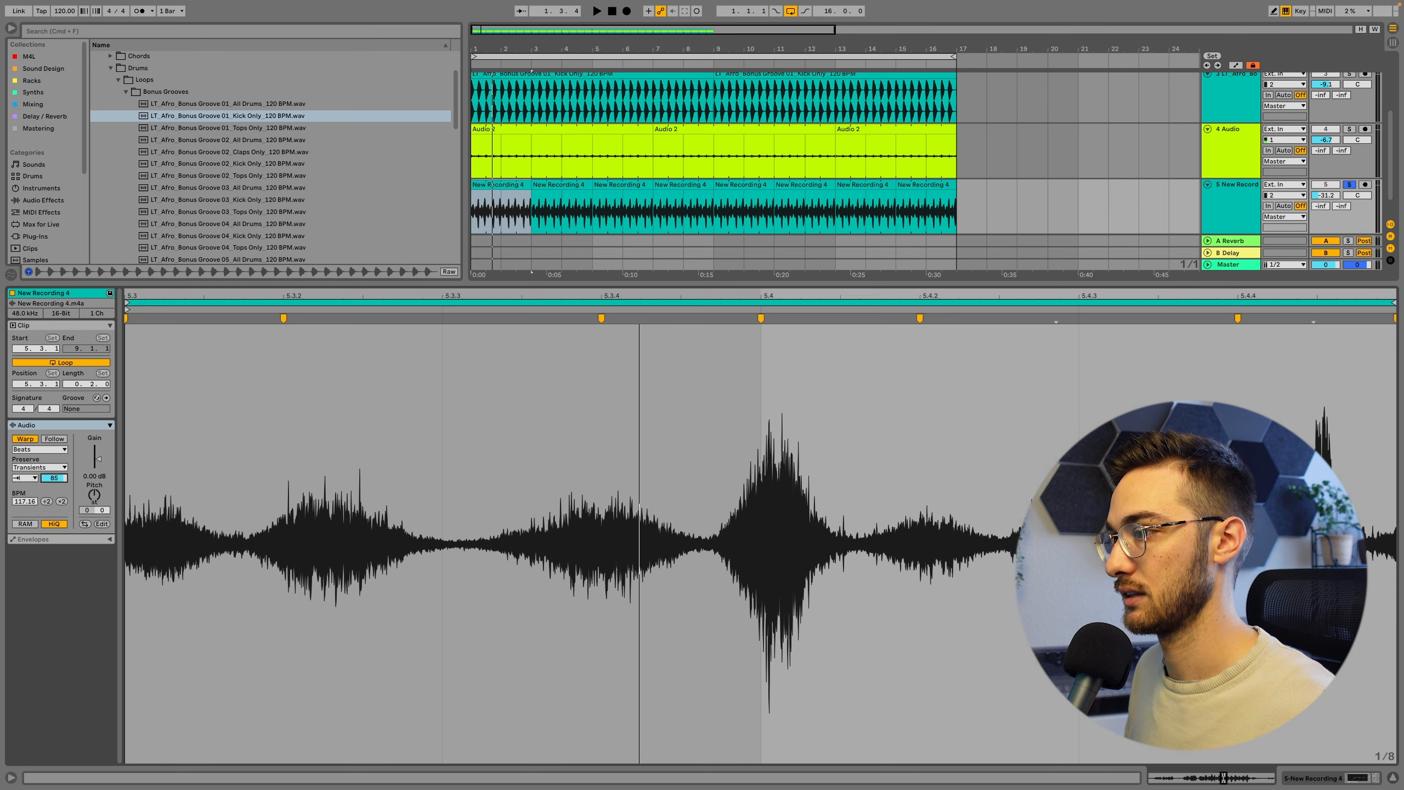
{"action": "key", "text": "space"}
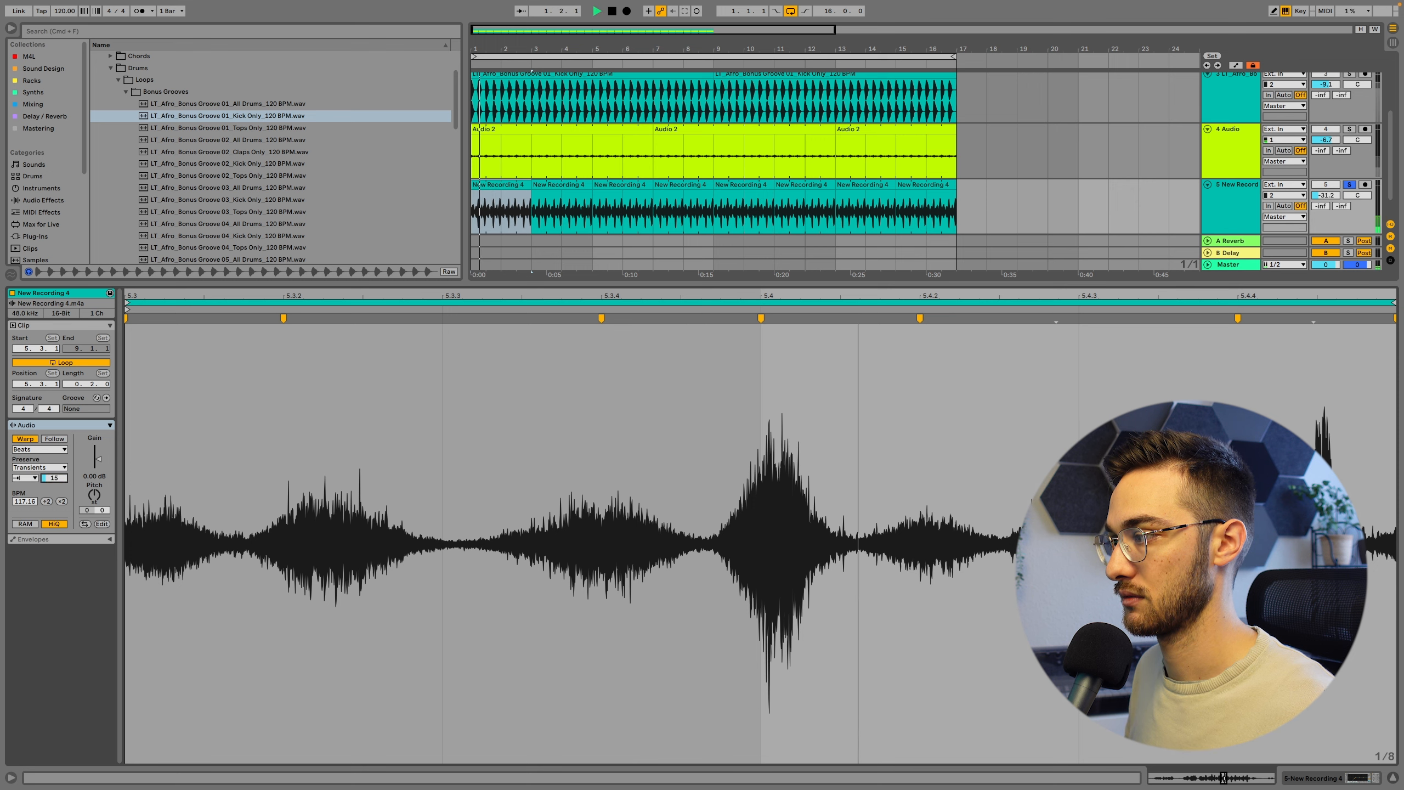
{"action": "left_click_drag", "start_coordinate": [53, 478], "coordinate": [54, 472]}
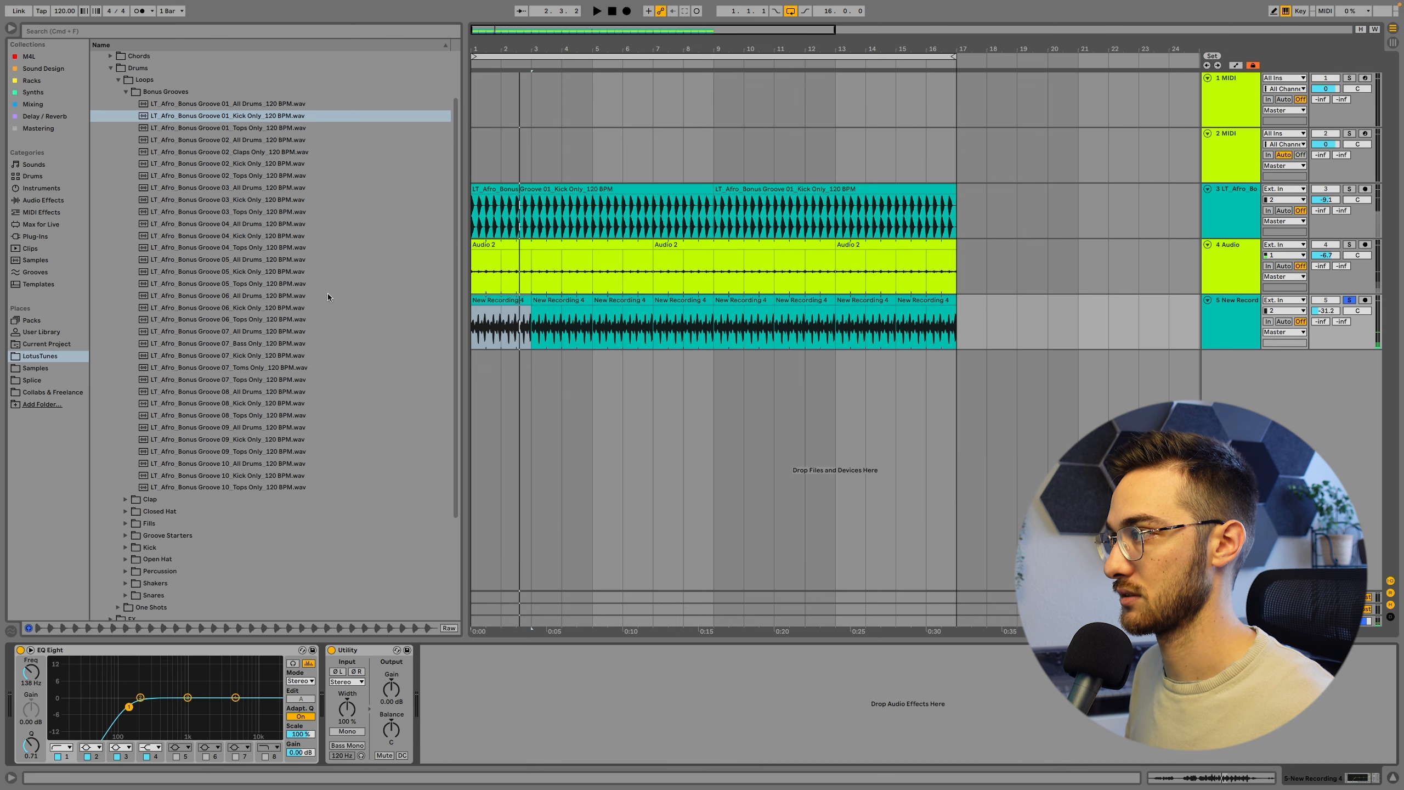
Step: Replace the older copies with seven duplicates of the edited first New Recording 4 clip up to bar 17, and select its track
{"action": "left_click", "coordinate": [513, 301]}
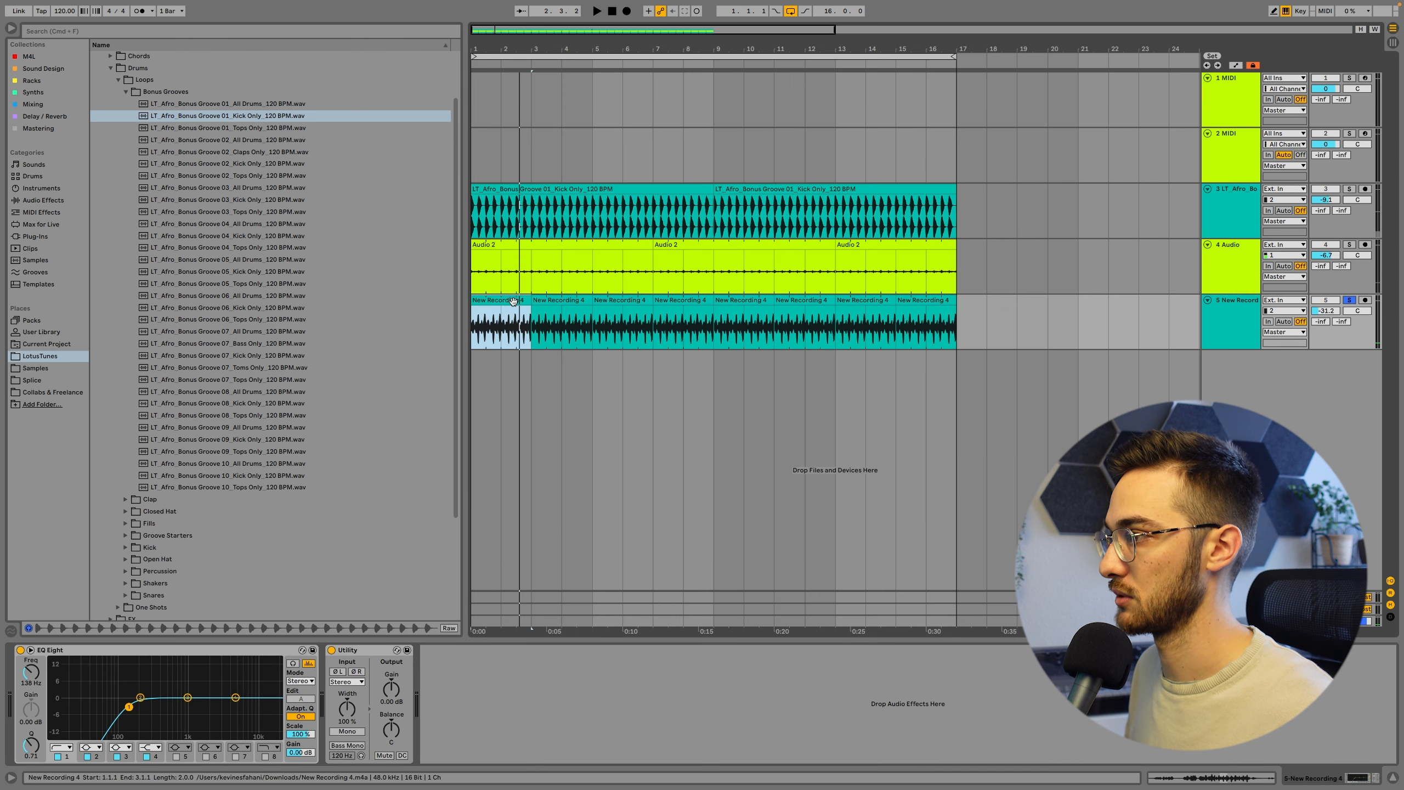
{"action": "key", "text": "super+d"}
{"action": "key", "text": "super+d"}
{"action": "key", "text": "super+d"}
{"action": "key", "text": "super+d"}
{"action": "key", "text": "super+d"}
{"action": "key", "text": "super+d"}
{"action": "key", "text": "super+d"}
{"action": "left_click", "coordinate": [1237, 318]}
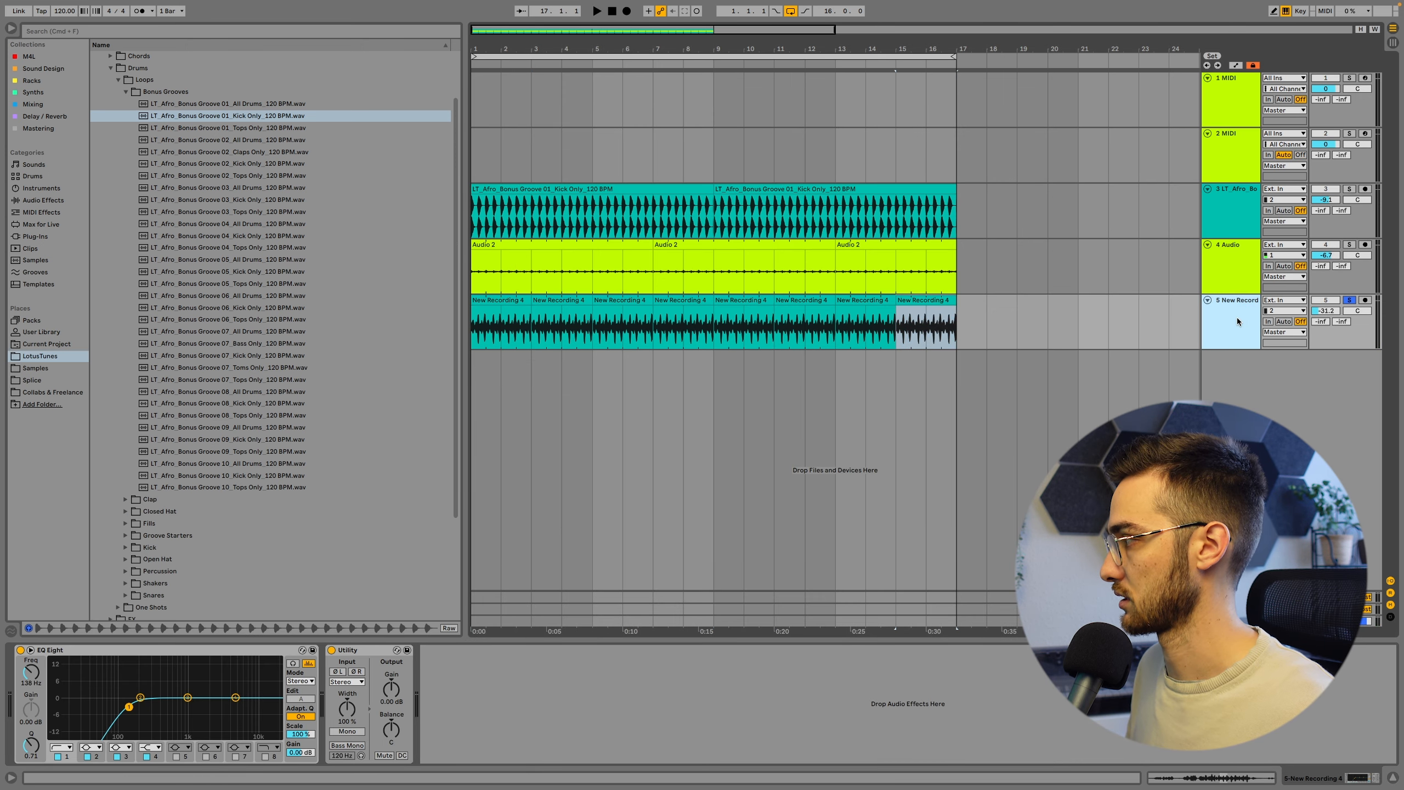
Step: Rename the New Recording track to Snappy and the Audio track above it to Loose
{"action": "key", "text": "super+r"}
{"action": "type", "text": "Snappy"}
{"action": "left_click", "coordinate": [1234, 278]}
{"action": "key", "text": "super+r"}
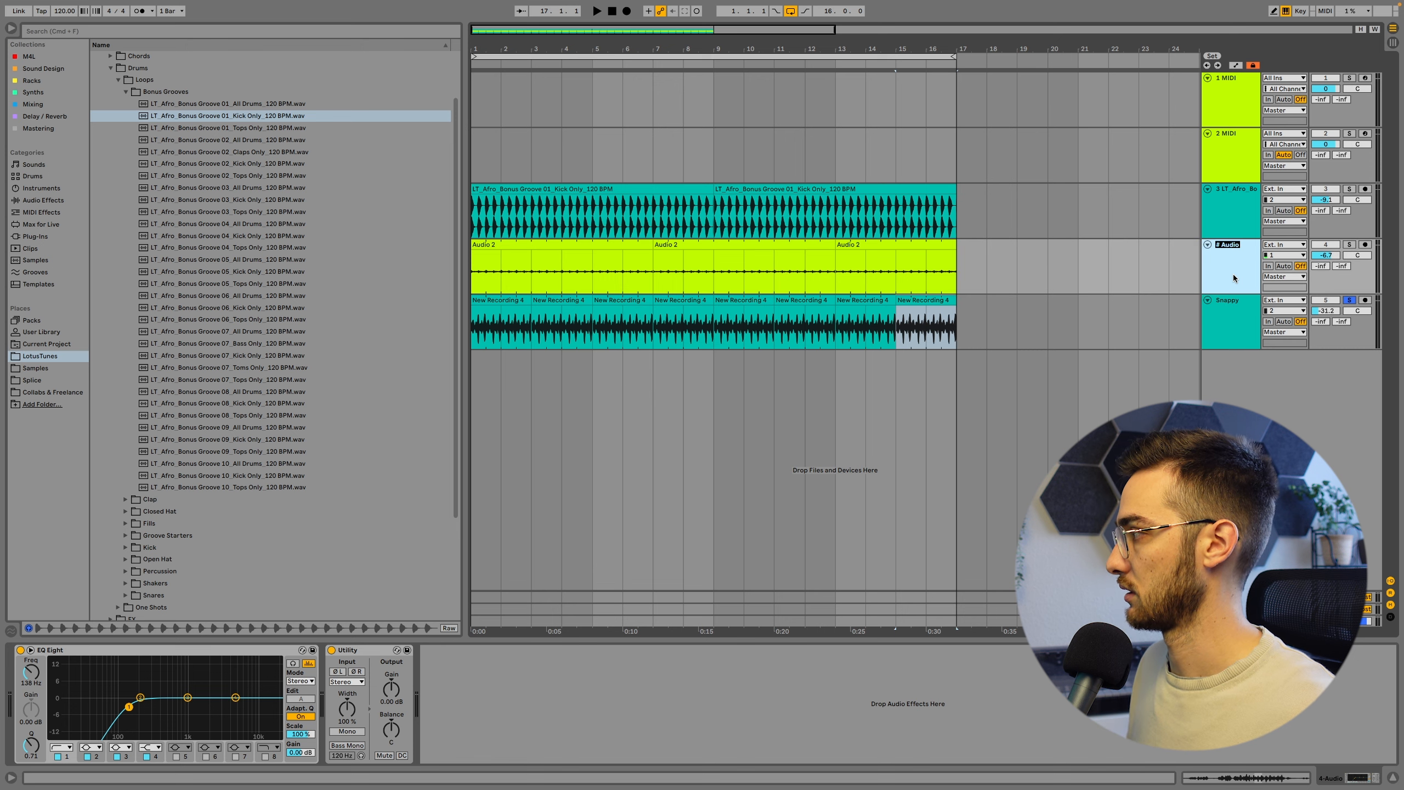
{"action": "type", "text": "Loose"}
{"action": "key", "text": "Return"}
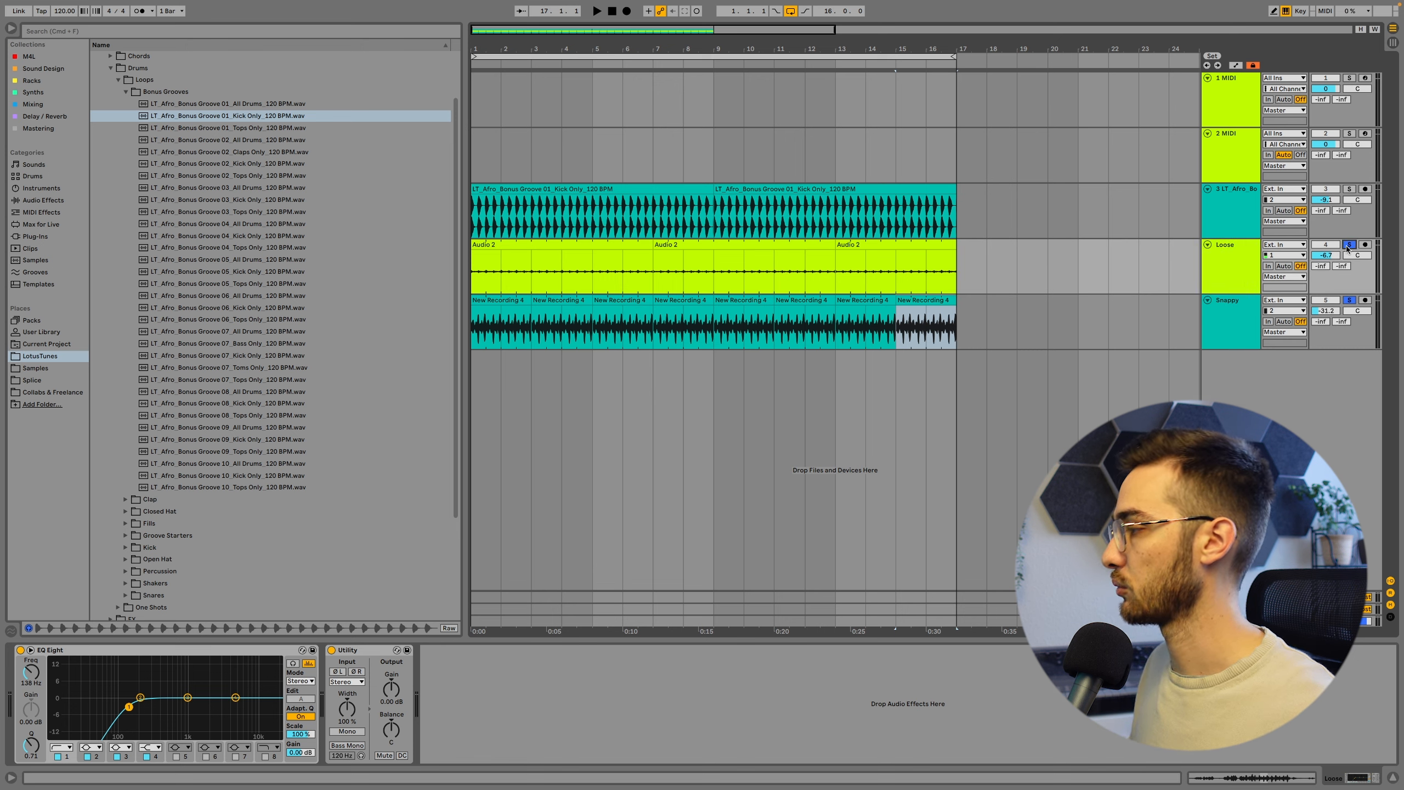
Step: Pan the Loose track to 26L and the Snappy track to 23R, fine-tuning both by ear during playback
{"action": "left_click", "coordinate": [525, 246]}
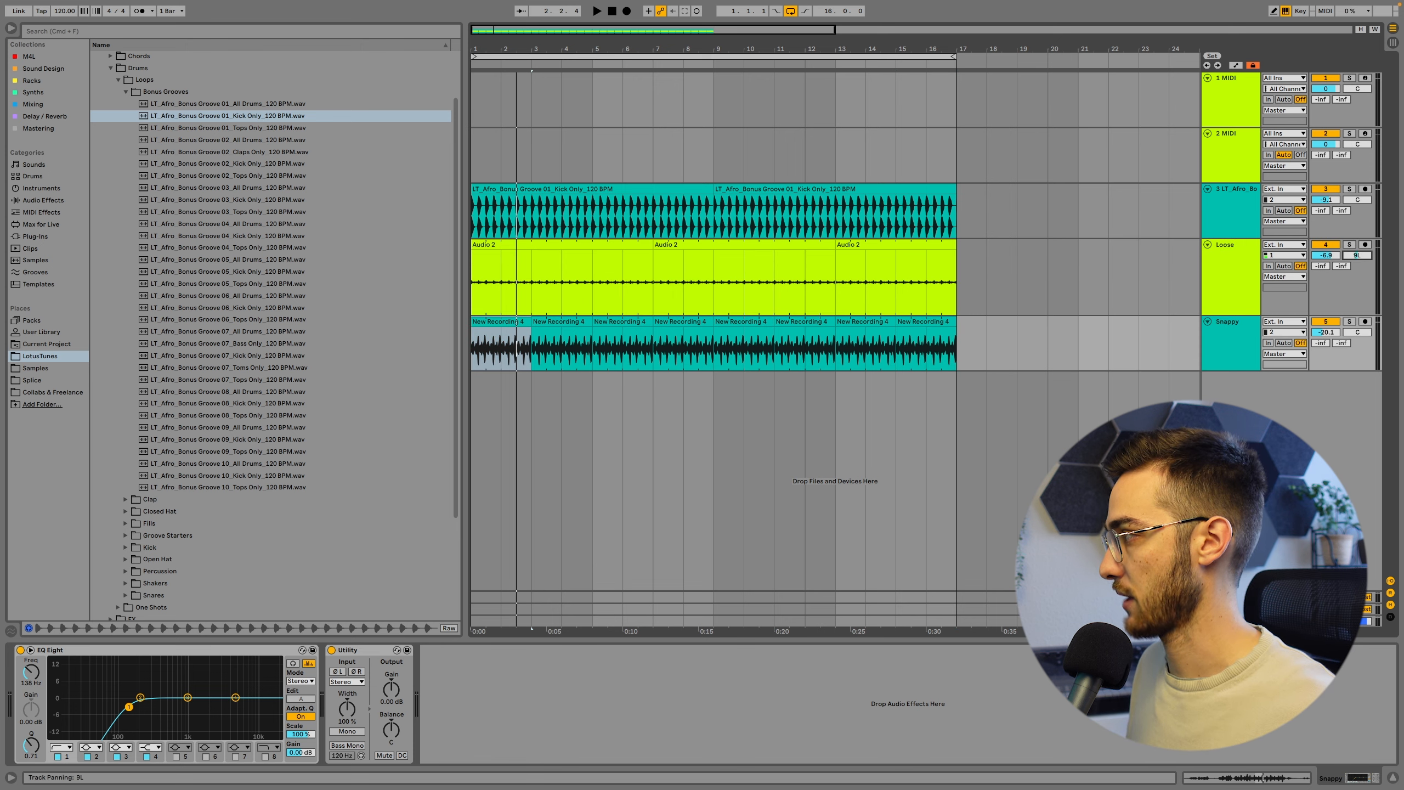
{"action": "left_click_drag", "start_coordinate": [1356, 255], "coordinate": [1356, 260]}
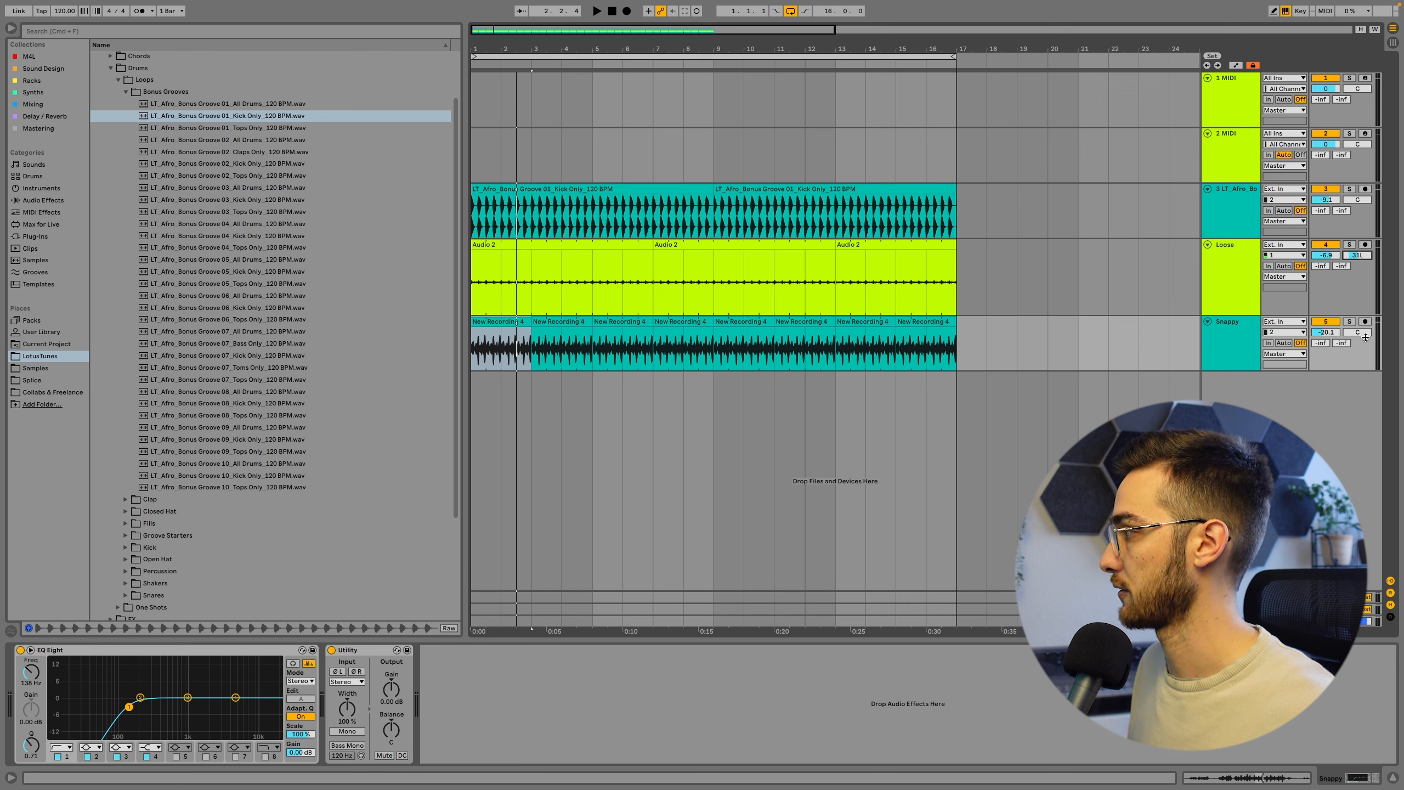
{"action": "left_click_drag", "start_coordinate": [1366, 337], "coordinate": [1366, 333]}
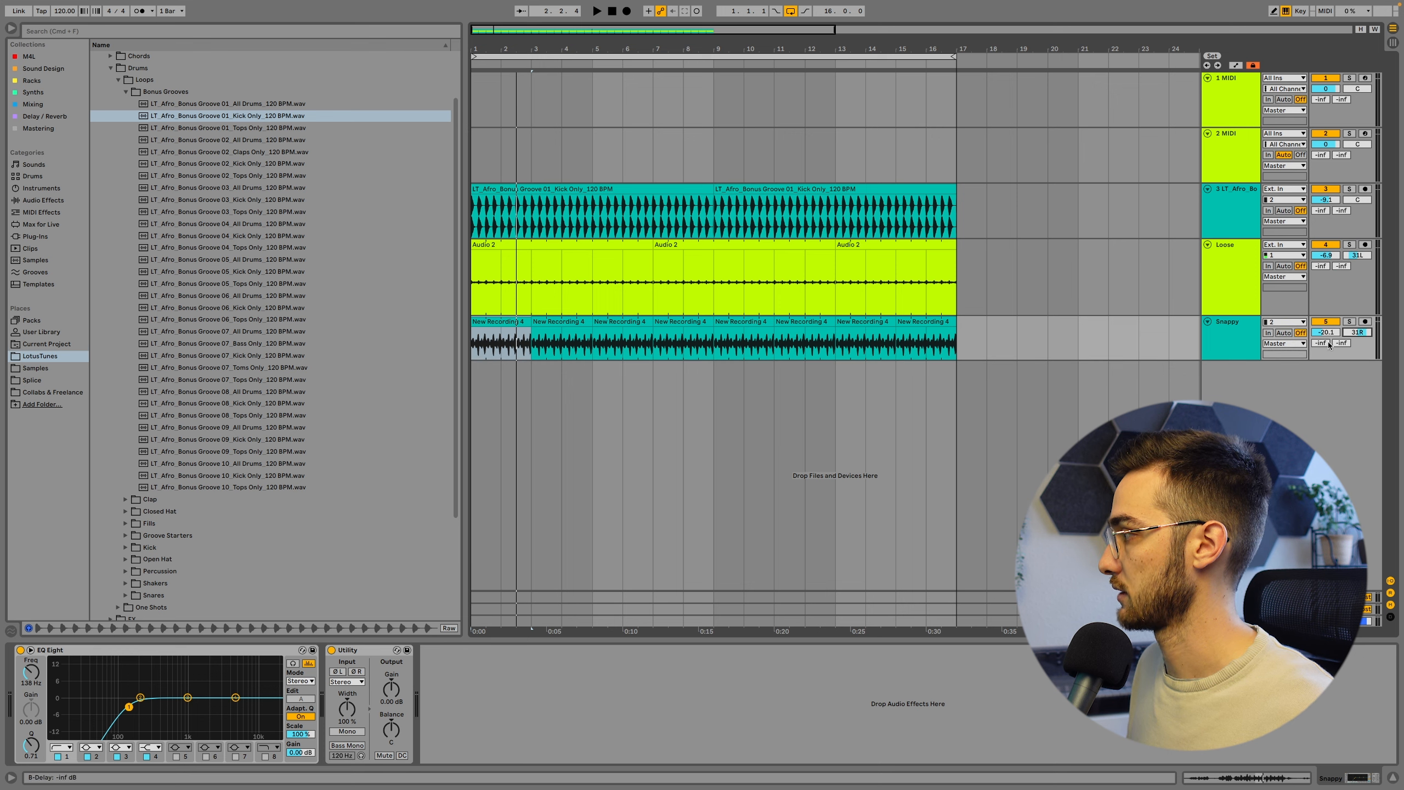
{"action": "left_click", "coordinate": [1243, 358]}
{"action": "left_click_drag", "start_coordinate": [1242, 365], "coordinate": [1242, 375]}
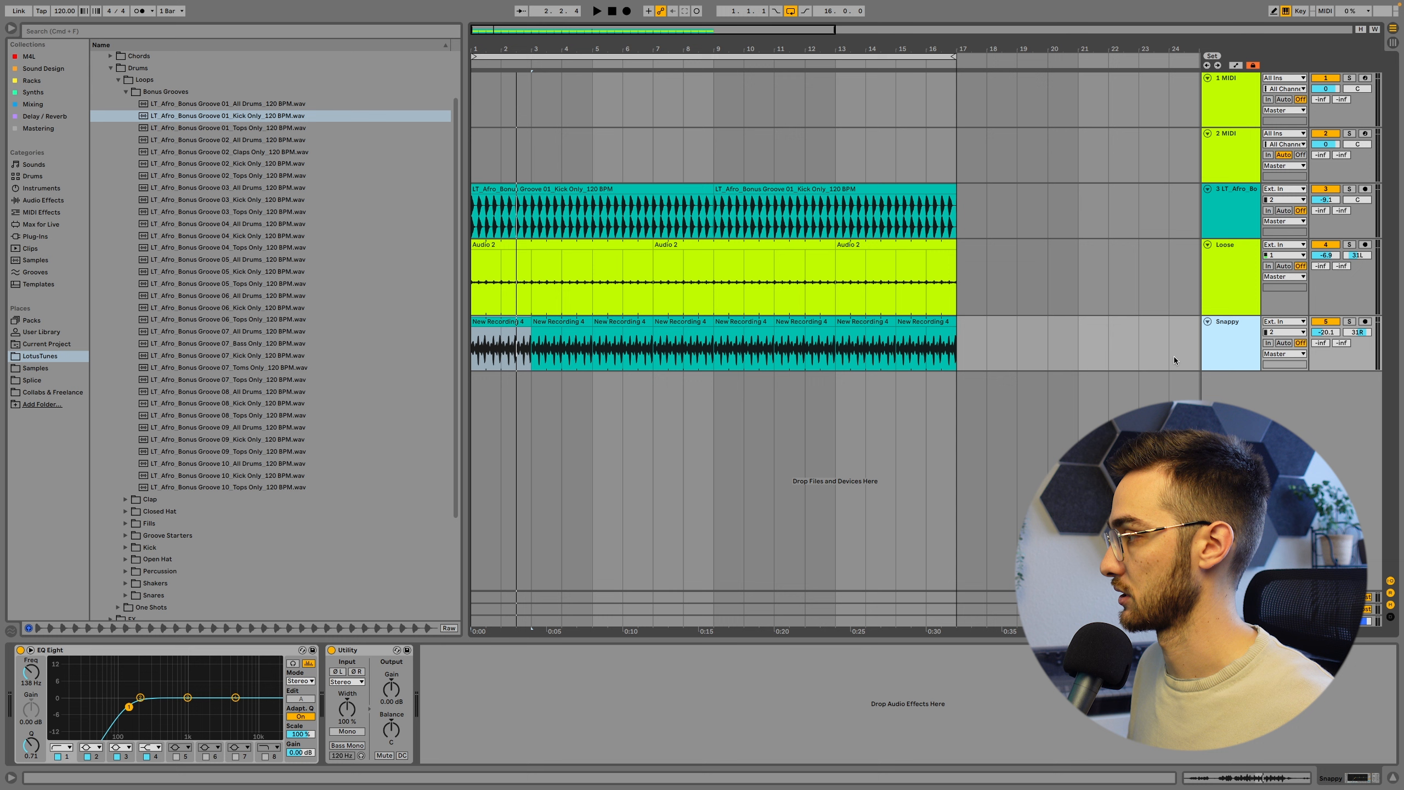
{"action": "left_click", "coordinate": [510, 322]}
{"action": "key", "text": "space"}
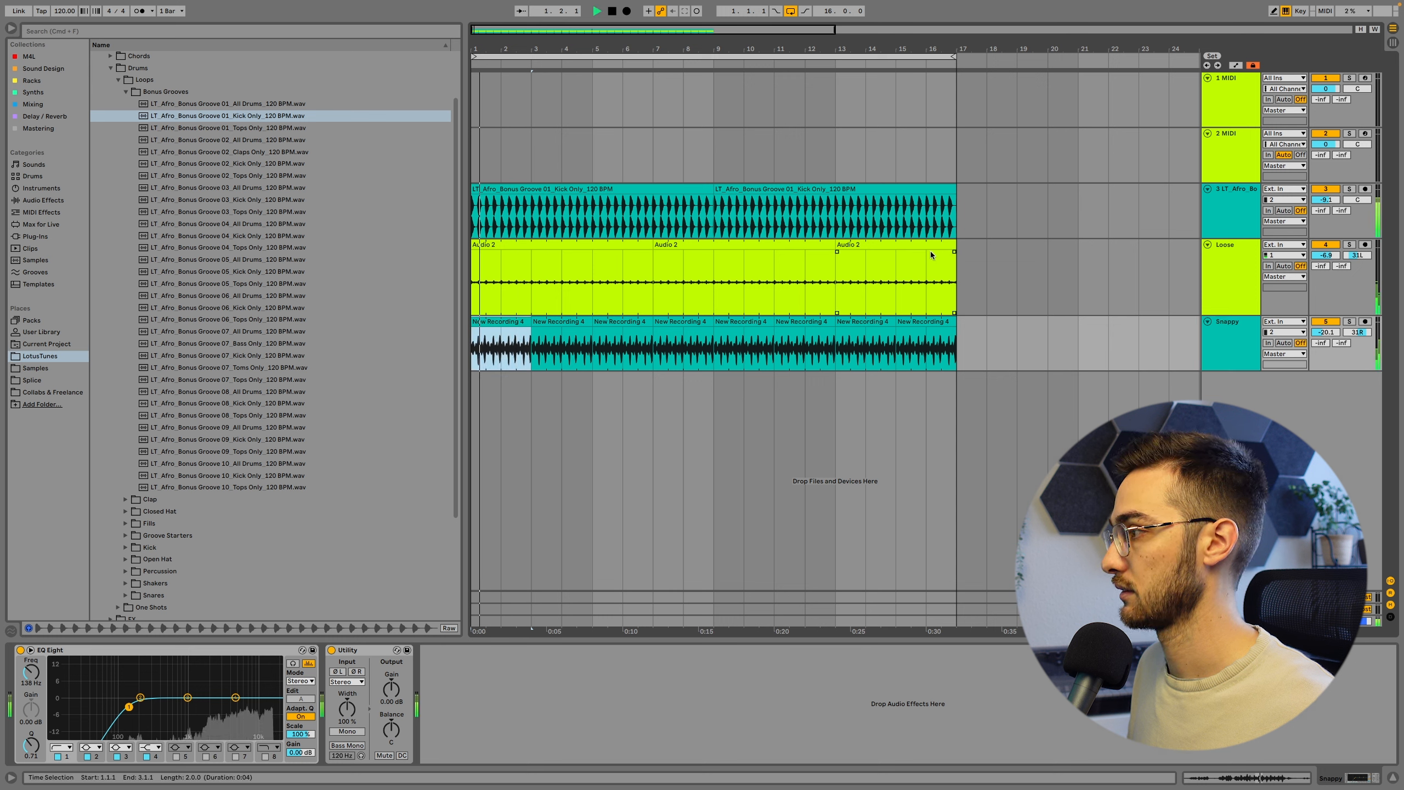
{"action": "left_click_drag", "start_coordinate": [1357, 331], "coordinate": [1358, 247]}
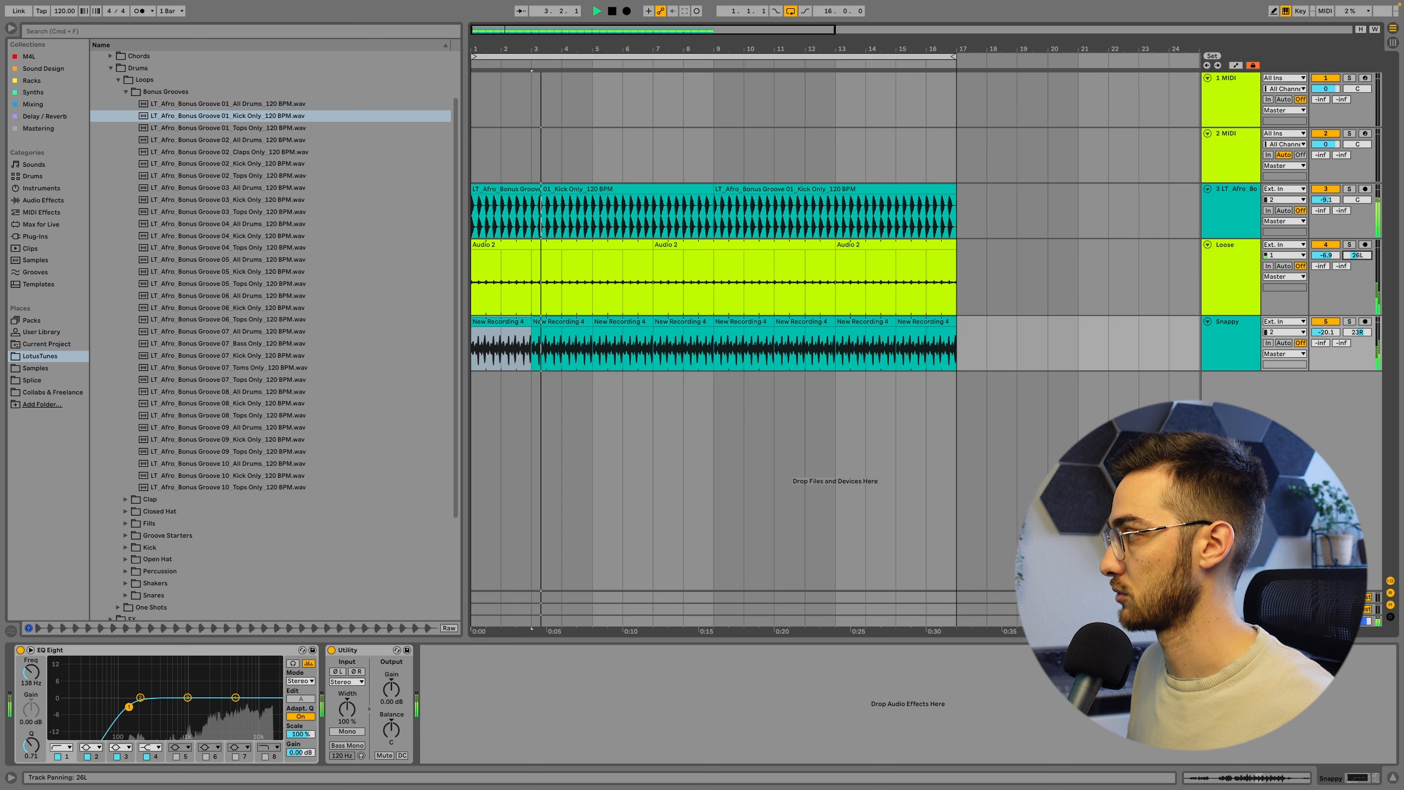
Step: Stop playback and group the Loose and Snappy tracks
{"action": "left_click", "coordinate": [1228, 283], "text": "shift"}
{"action": "key", "text": "space"}
{"action": "key", "text": "super+g"}
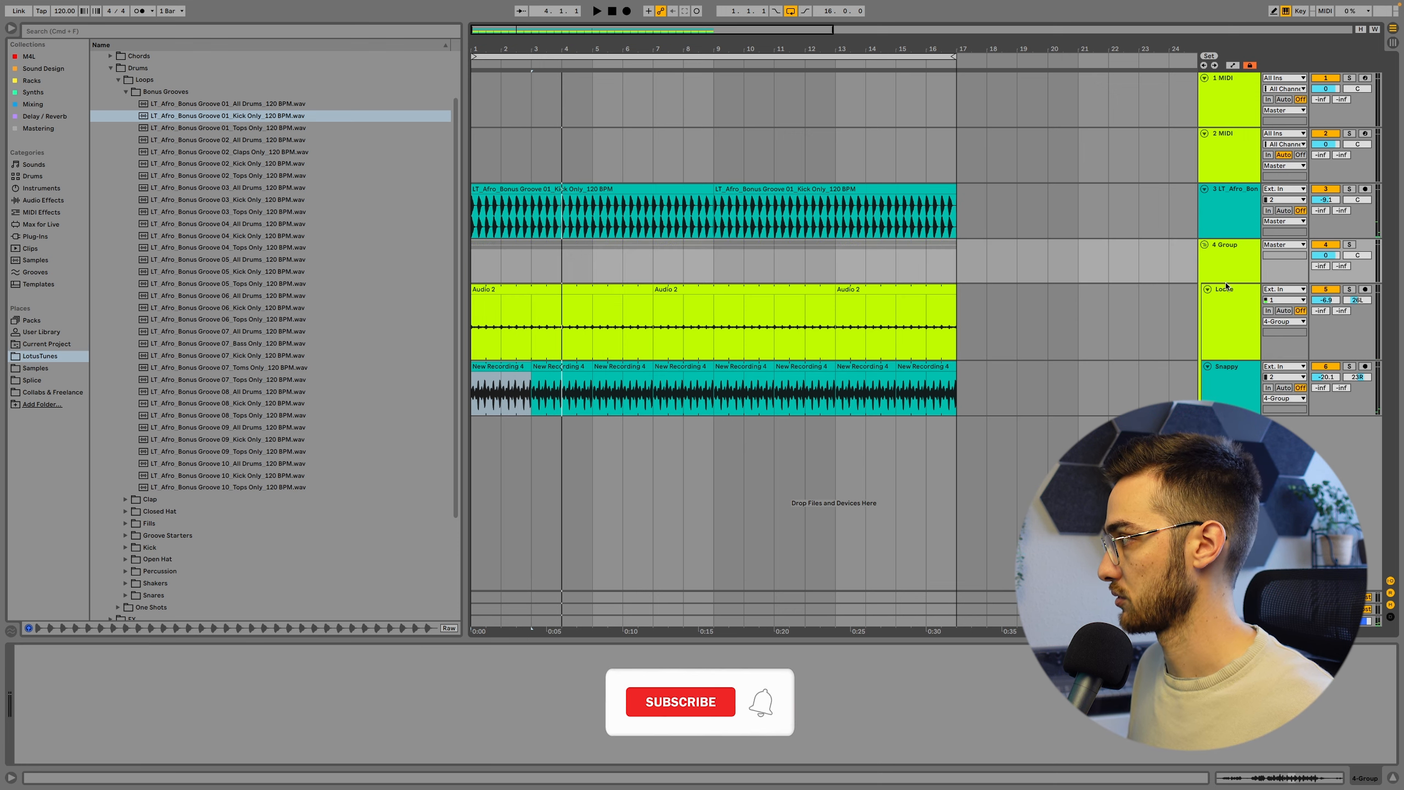
Step: Add EQ Eight with a 245 Hz low cut and Saturator with 8.57 dB drive and -6.57 dB output to the group
{"action": "left_click", "coordinate": [33, 104]}
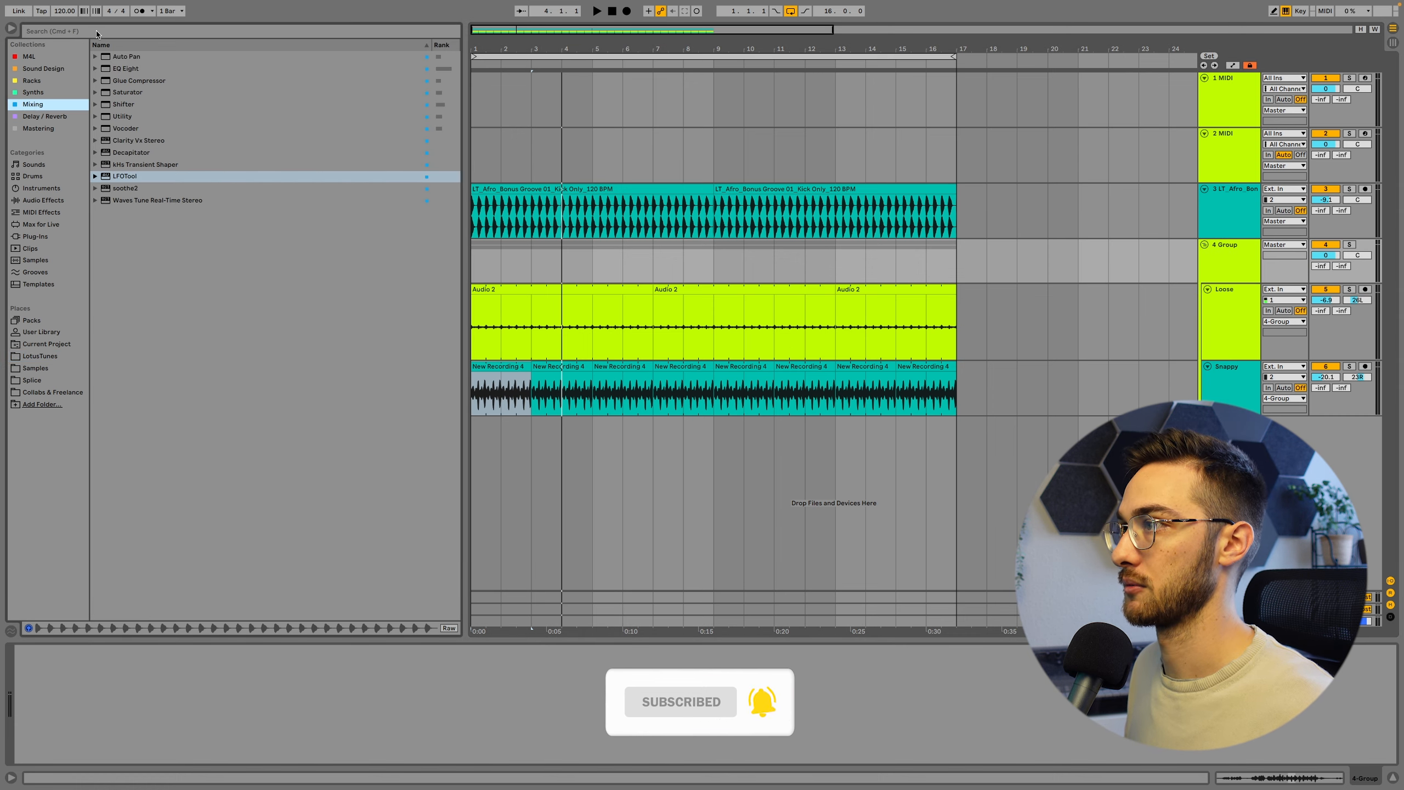
{"action": "double_click", "coordinate": [126, 68]}
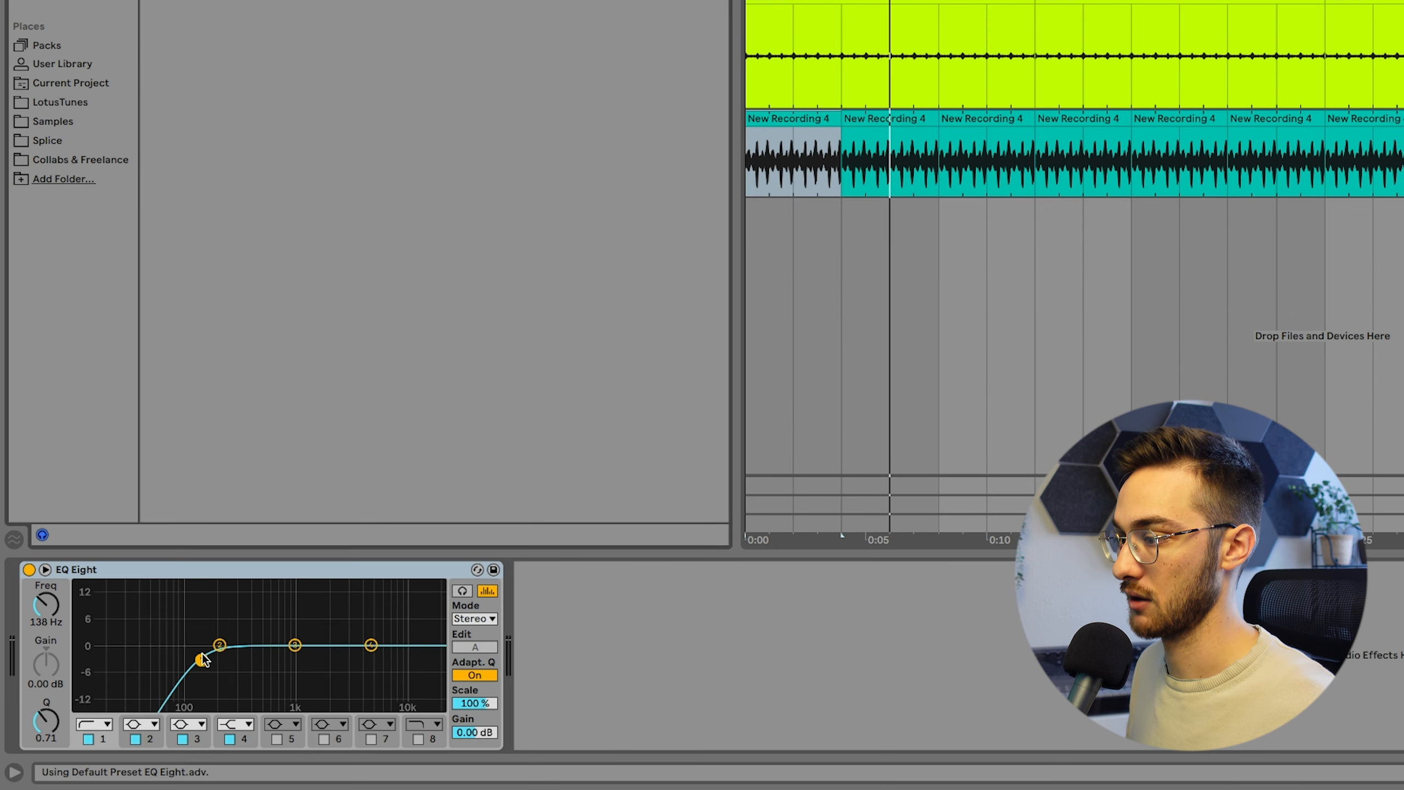
{"action": "left_click_drag", "start_coordinate": [128, 707], "coordinate": [146, 706]}
{"action": "key", "text": "Return"}
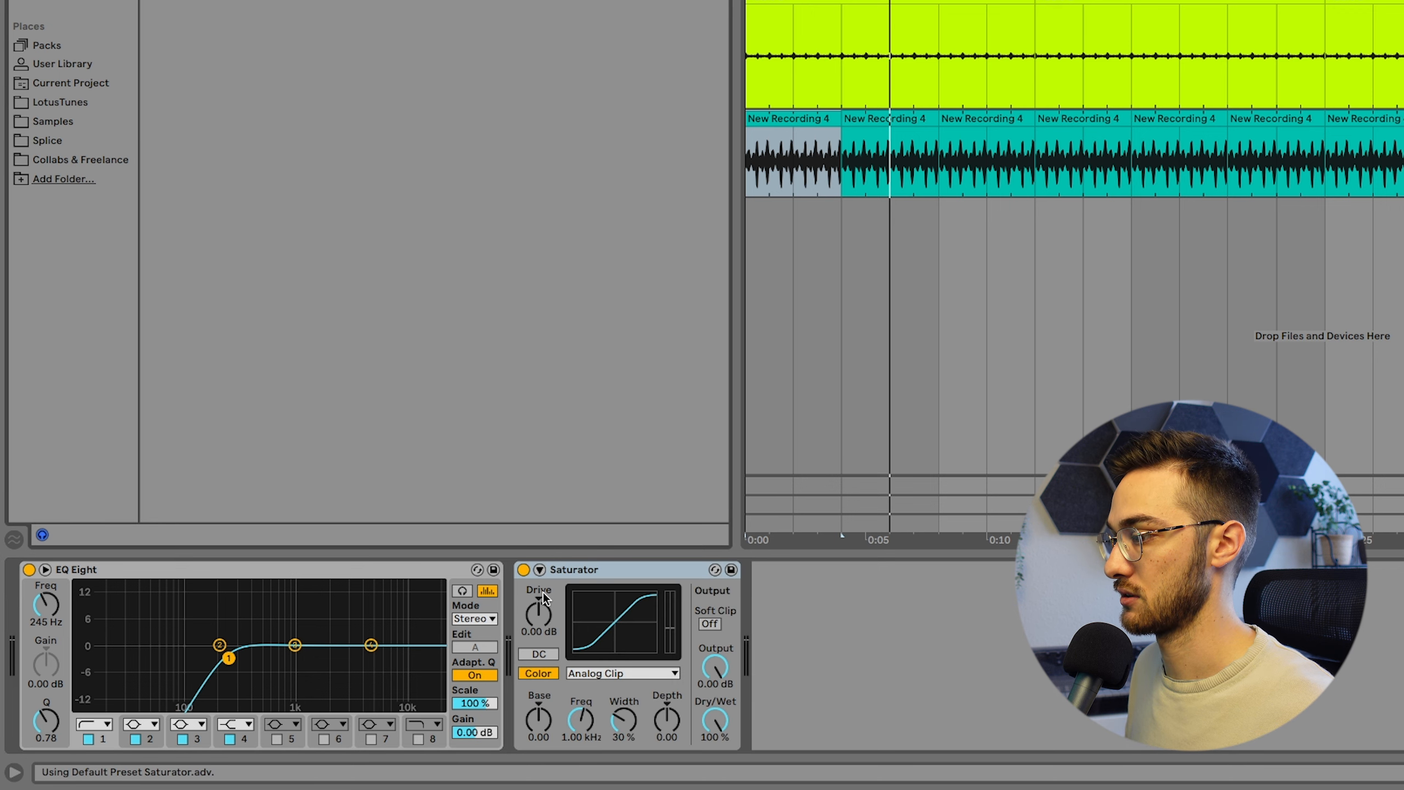
{"action": "left_click_drag", "start_coordinate": [544, 597], "coordinate": [544, 591]}
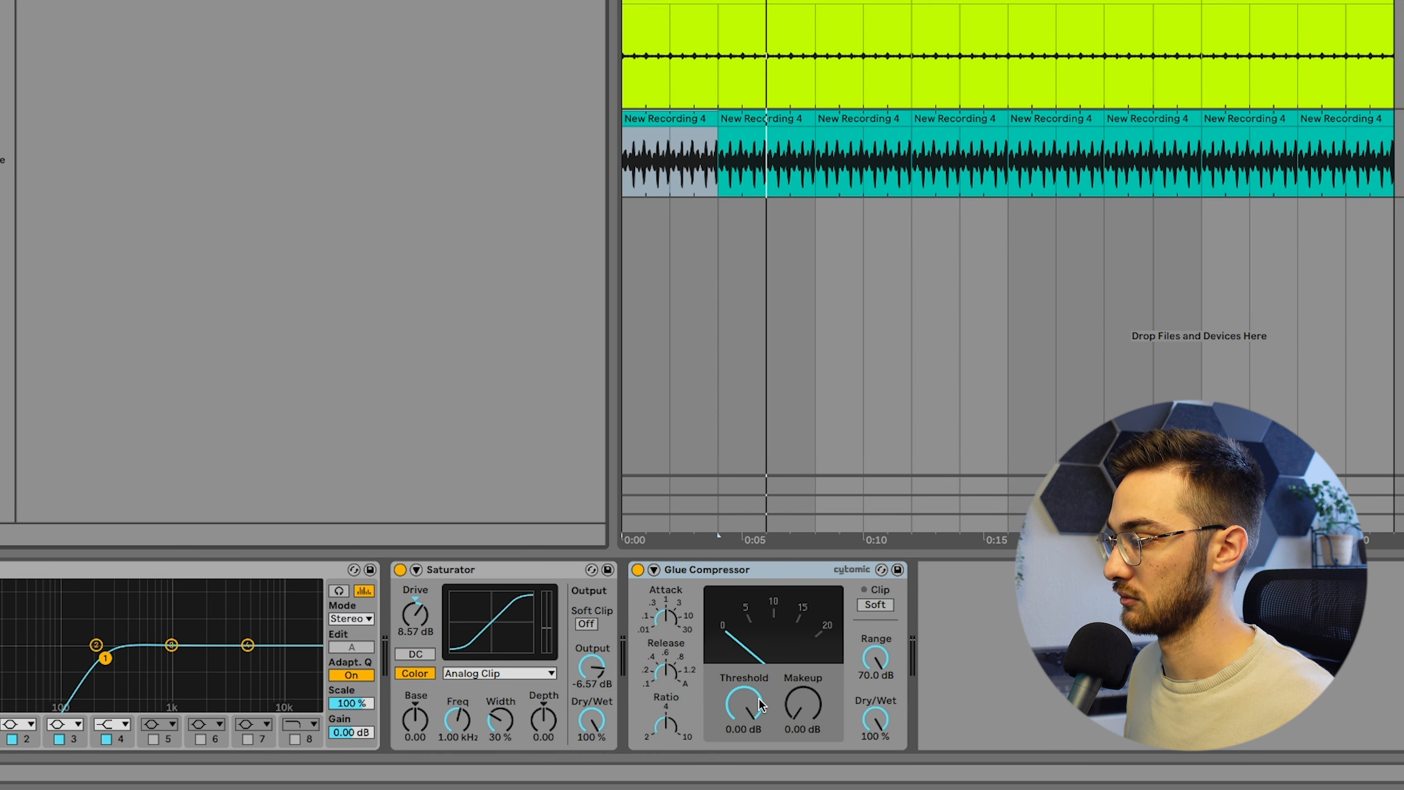
Step: Set the group's Glue Compressor to a -35.9 dB threshold and 5.24 dB makeup gain during playback
{"action": "left_click_drag", "start_coordinate": [761, 705], "coordinate": [762, 744]}
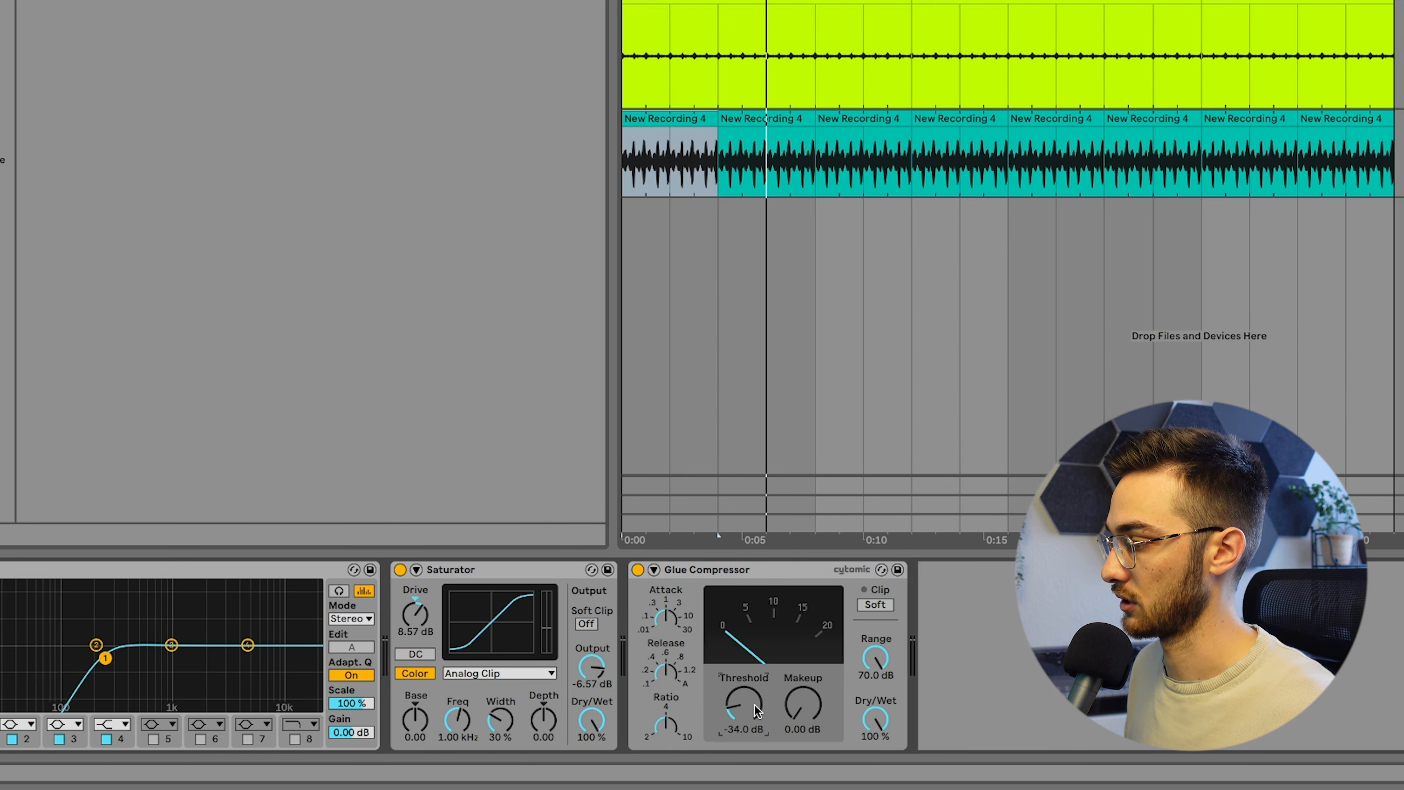
{"action": "key", "text": "space"}
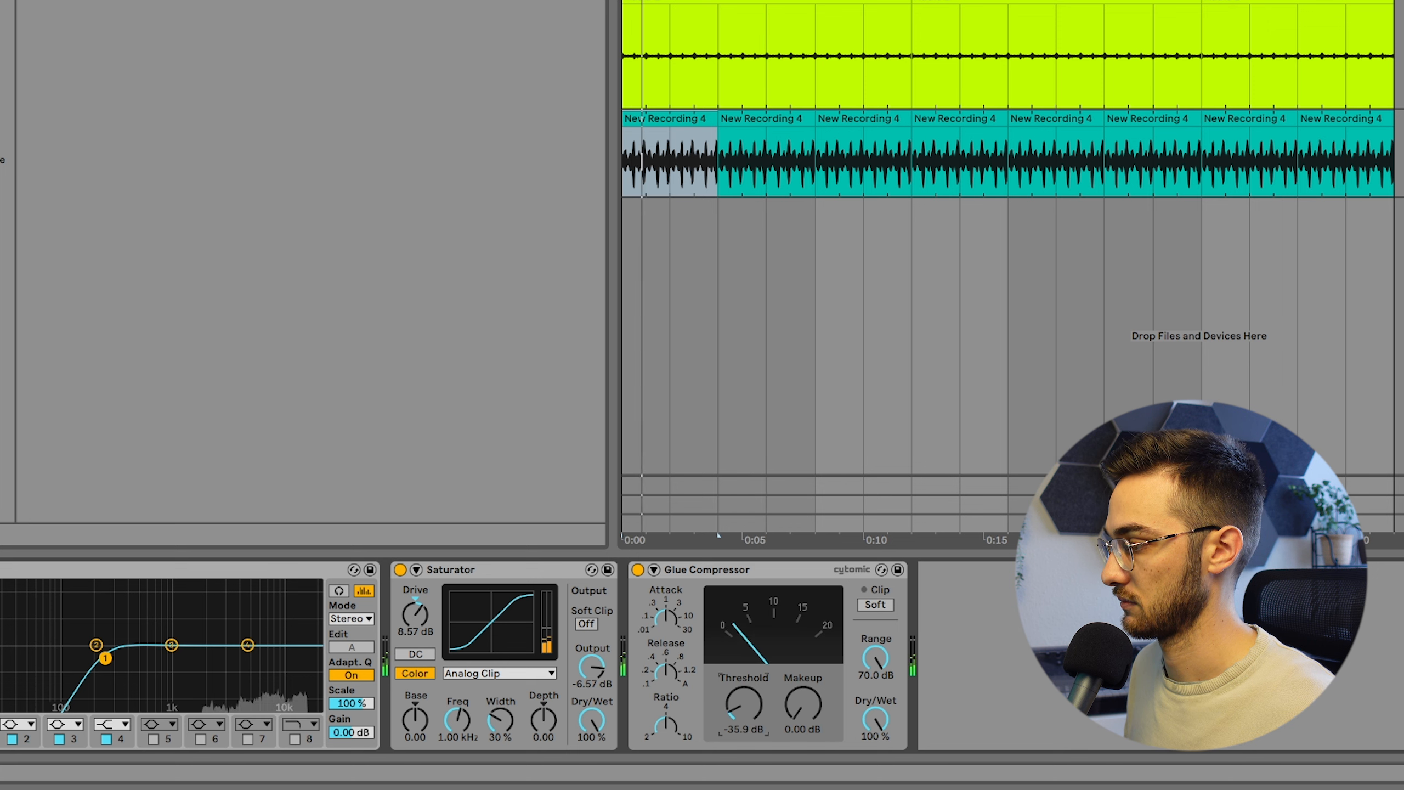
{"action": "left_click_drag", "start_coordinate": [789, 705], "coordinate": [790, 677]}
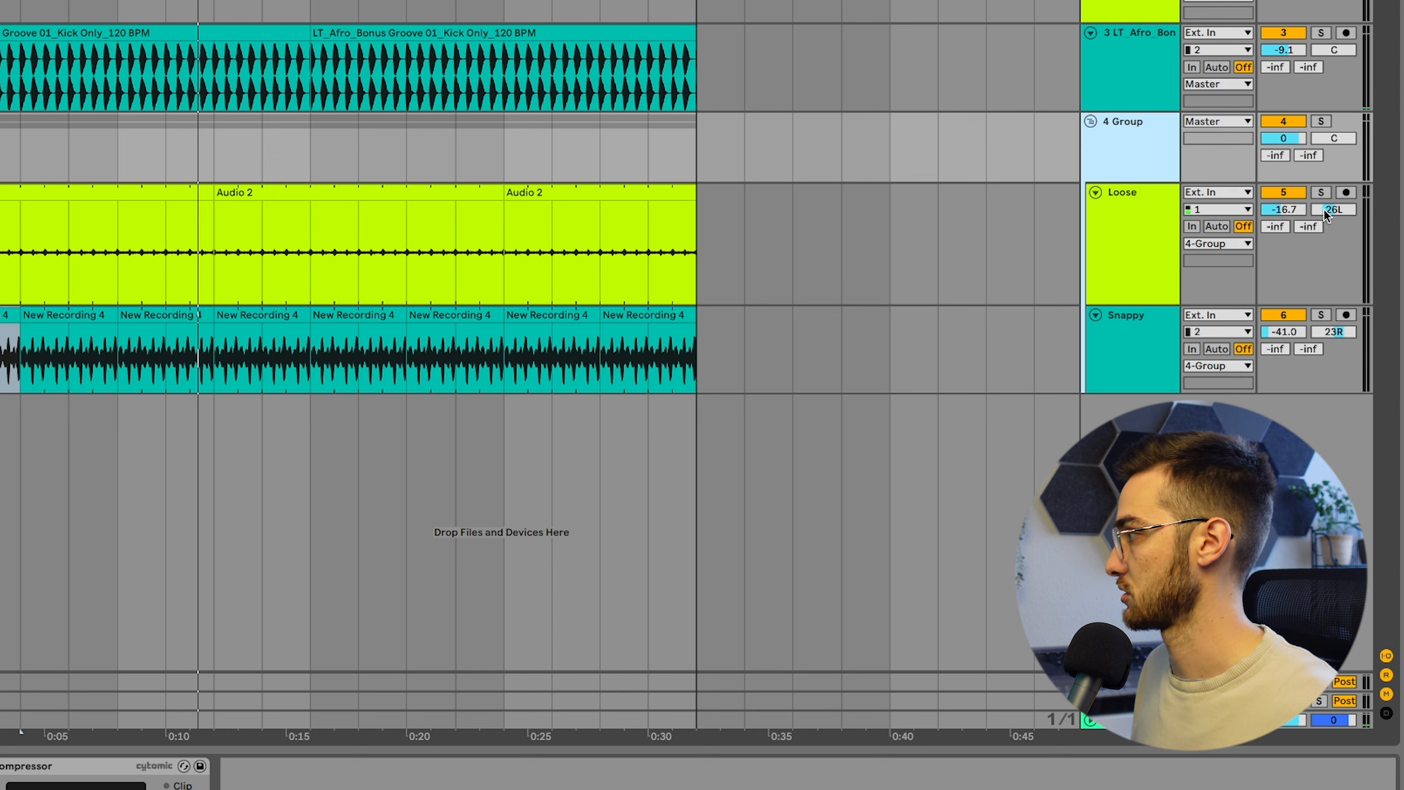
Step: Narrow the panning to 14L on Loose and 14R on Snappy, and listen to the groove
{"action": "left_click_drag", "start_coordinate": [1328, 214], "coordinate": [1327, 213]}
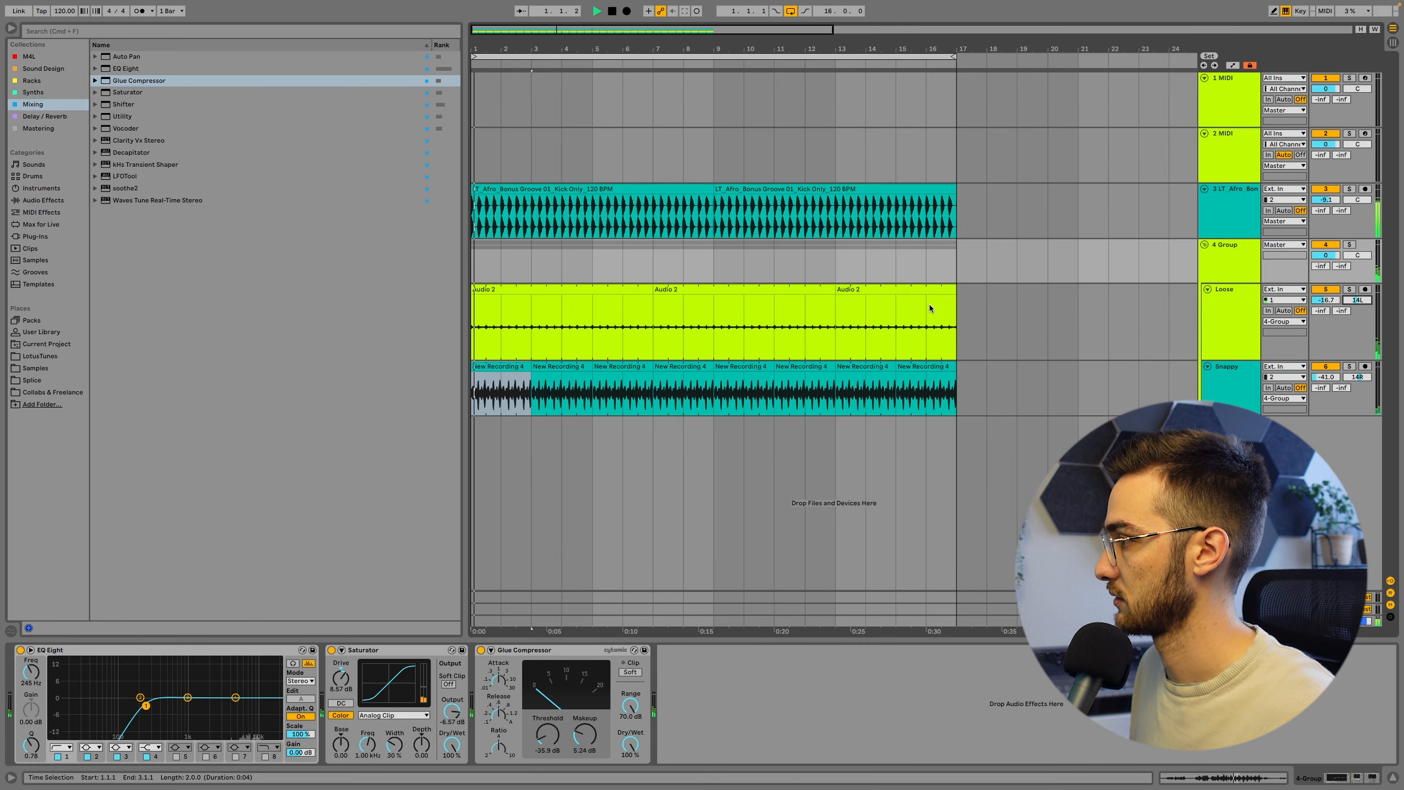
{"action": "left_click", "coordinate": [495, 286]}
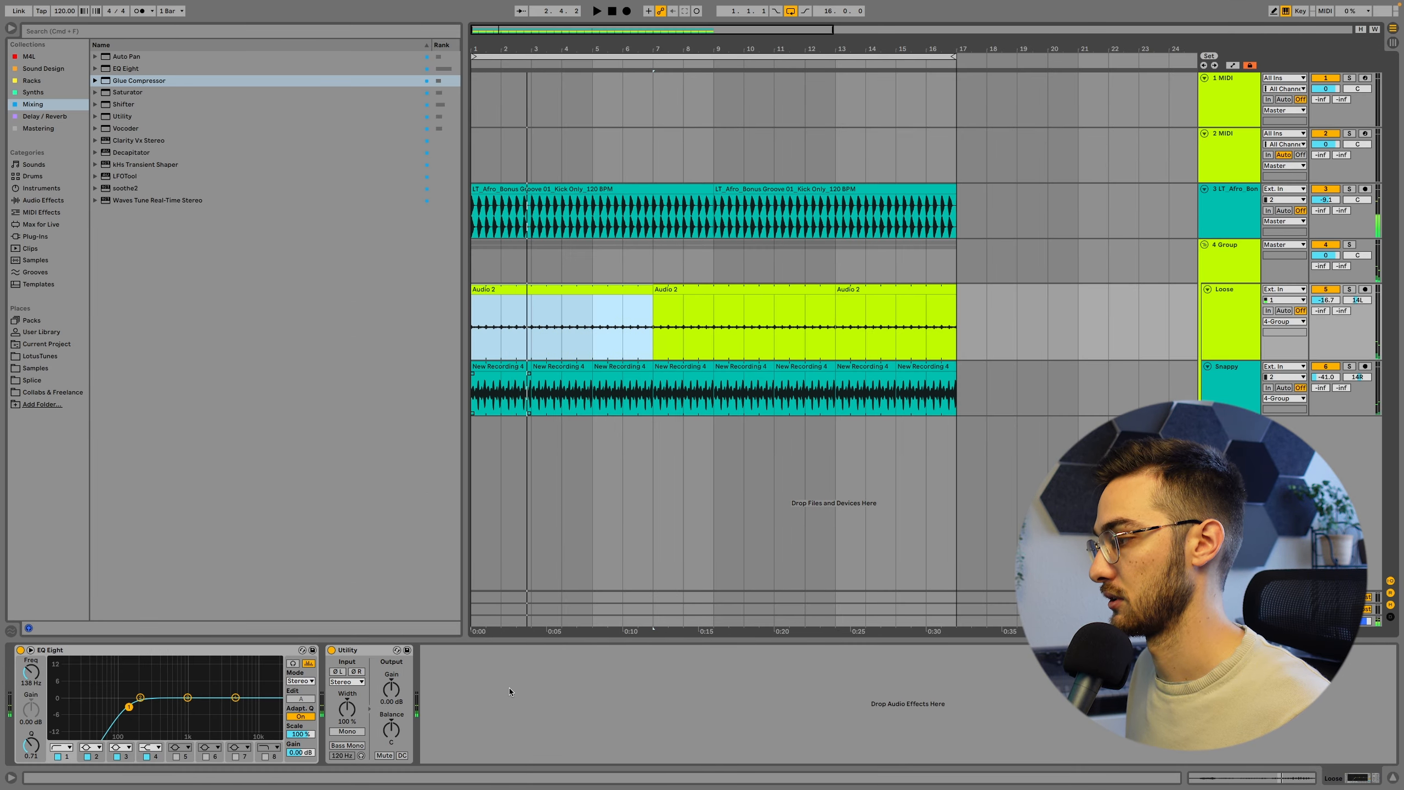
{"action": "left_click", "coordinate": [593, 394]}
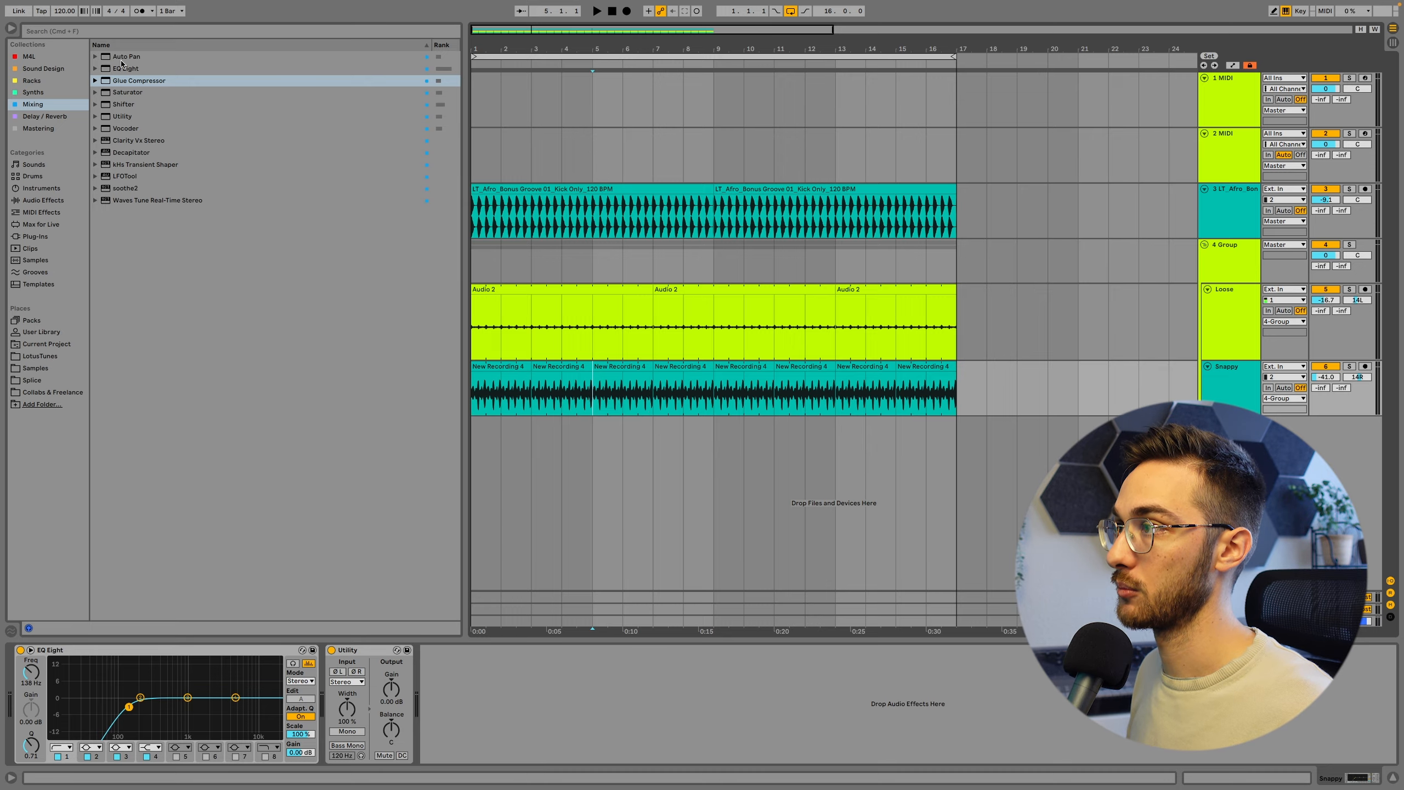
Step: Add Auto Pan to the group after the Glue Compressor, set its amount to 50 %, and start playback
{"action": "left_click_drag", "start_coordinate": [121, 61], "coordinate": [536, 246]}
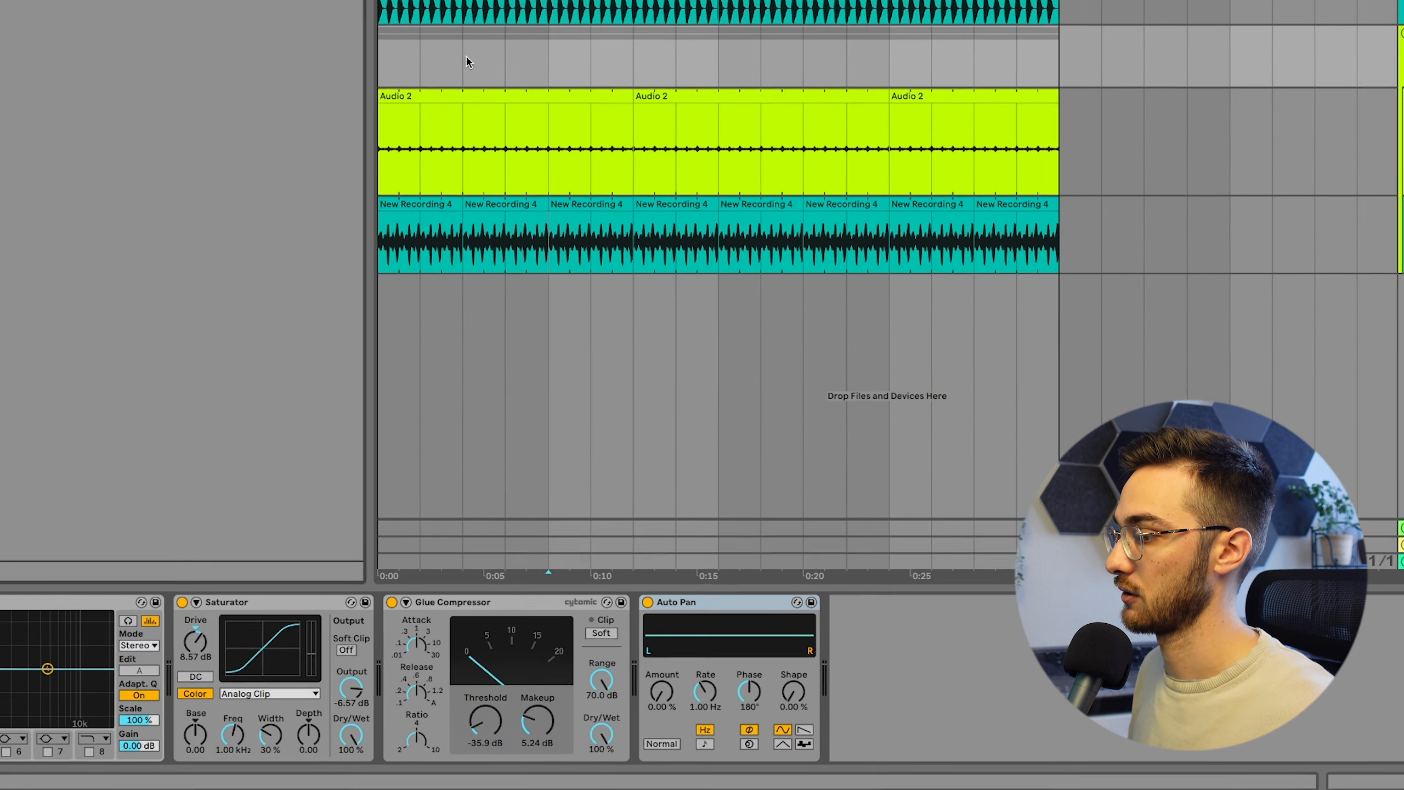
{"action": "left_click", "coordinate": [687, 602]}
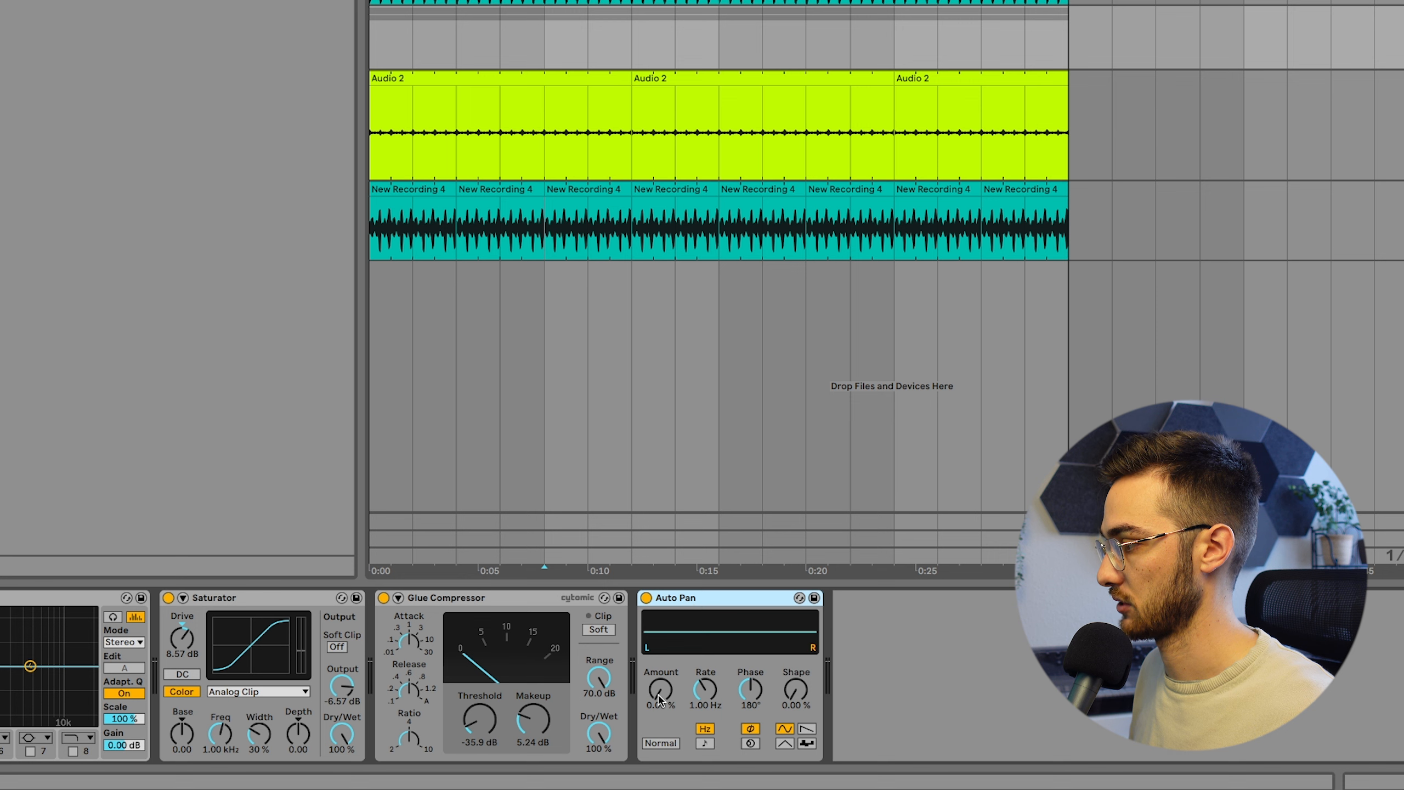
{"action": "left_click_drag", "start_coordinate": [662, 695], "coordinate": [662, 636]}
{"action": "key", "text": "space"}
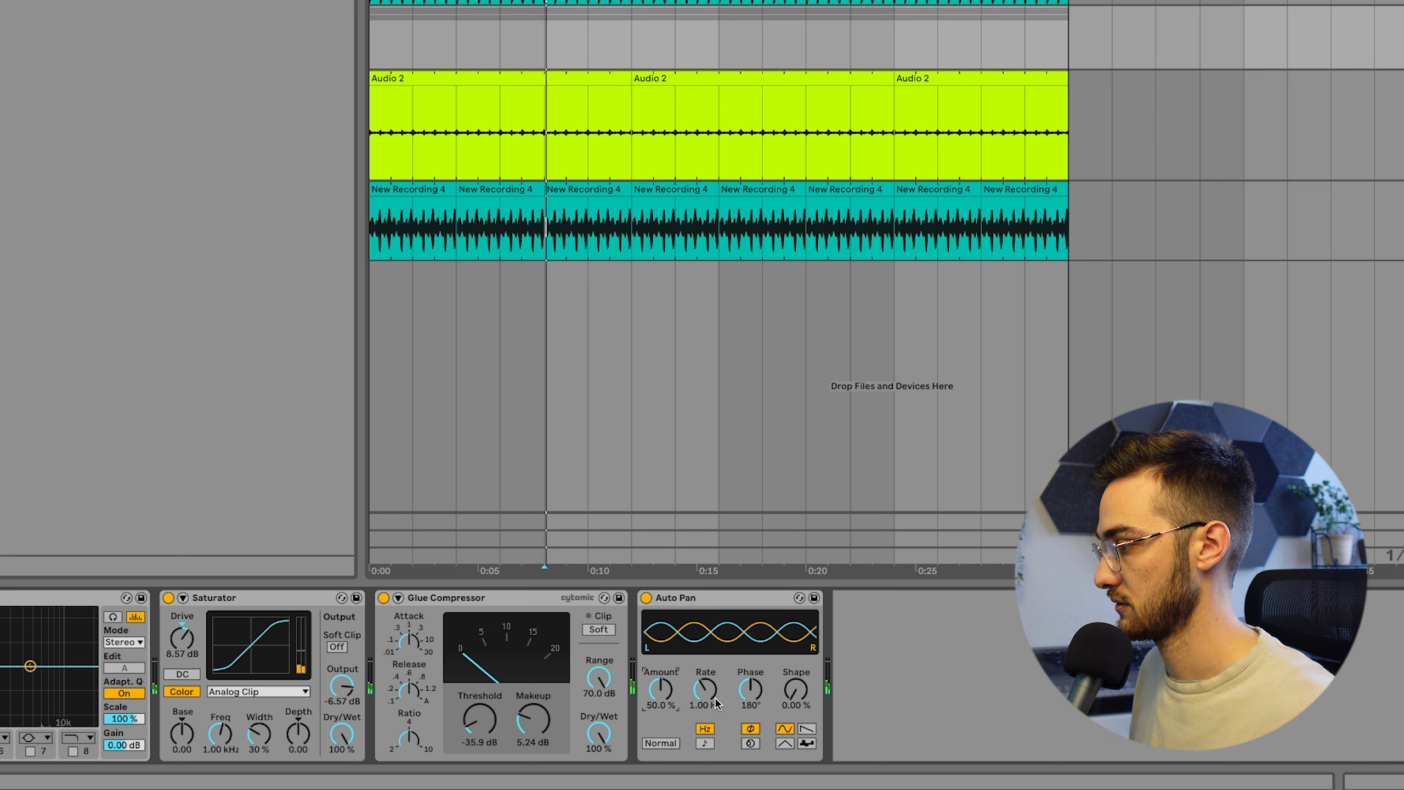
Step: Sync the Auto Pan rate to the beat at 1/16 and set its amount to 73 % while listening
{"action": "mouse_move", "coordinate": [706, 690]}
{"action": "left_mouse_down"}
{"action": "mouse_move", "coordinate": [705, 661]}
{"action": "mouse_move", "coordinate": [705, 714]}
{"action": "mouse_move", "coordinate": [661, 663]}
{"action": "mouse_move", "coordinate": [662, 634]}
{"action": "left_mouse_up"}
{"action": "left_click", "coordinate": [705, 743]}
{"action": "key", "text": "space"}
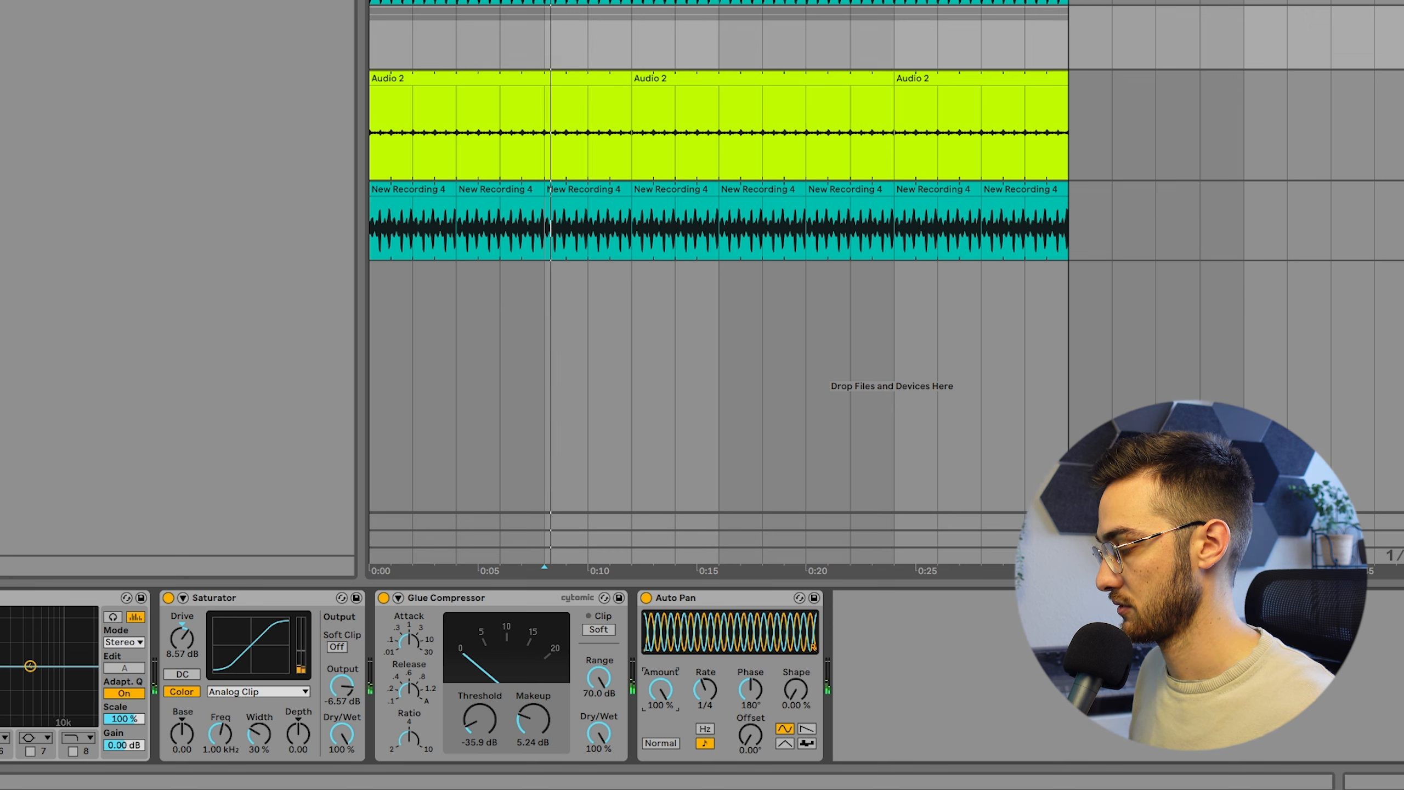
{"action": "left_click_drag", "start_coordinate": [706, 695], "coordinate": [707, 705]}
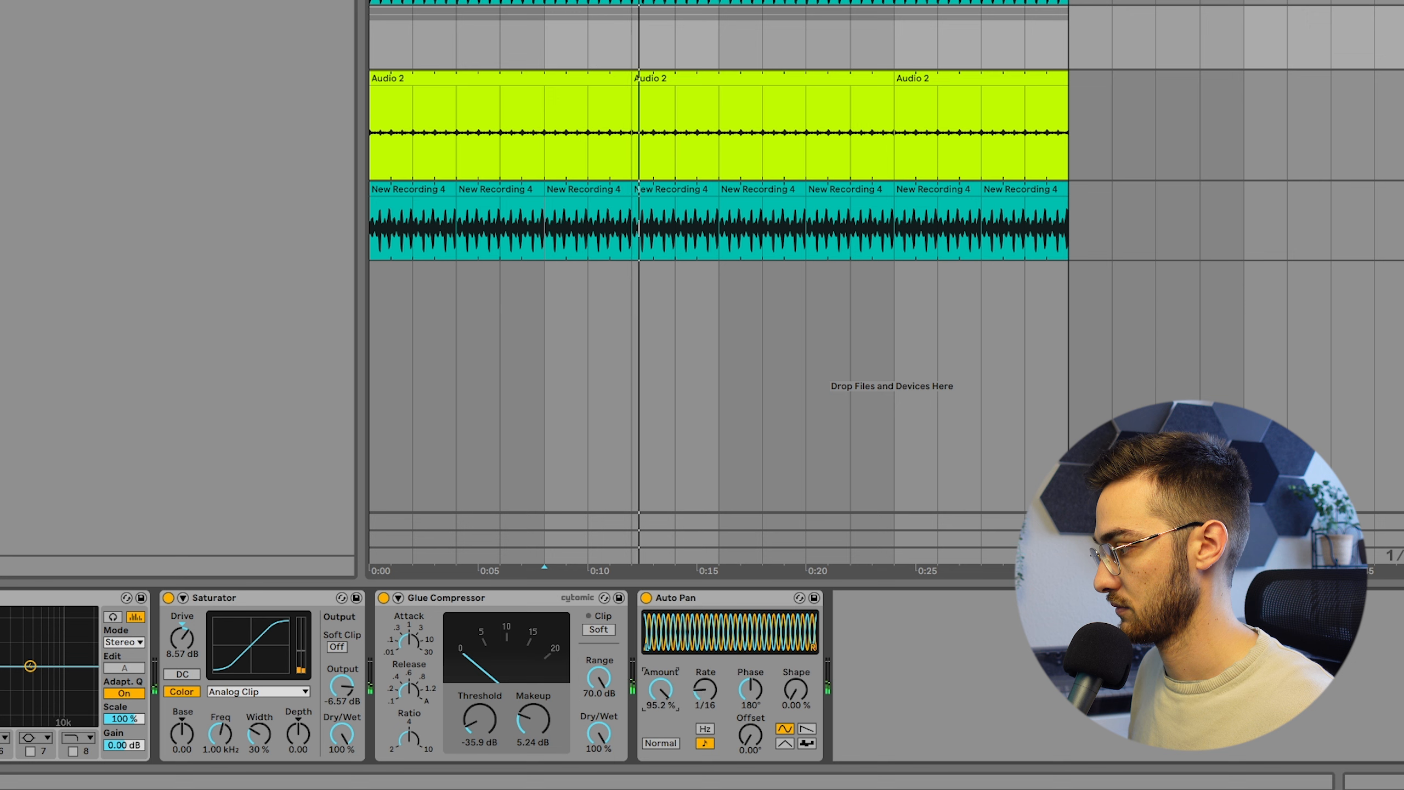
{"action": "left_click_drag", "start_coordinate": [665, 692], "coordinate": [665, 701]}
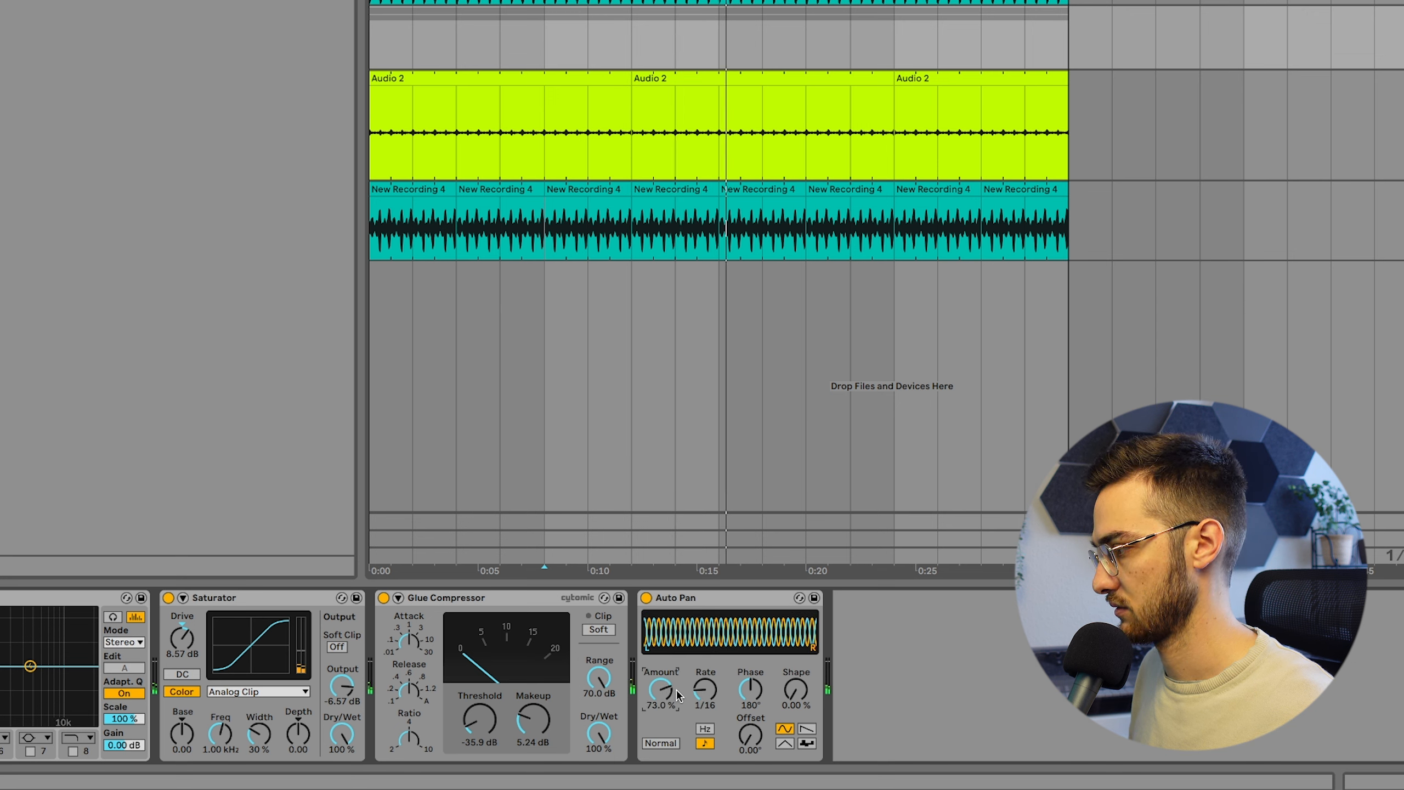
{"action": "key", "text": "space"}
Step: Load LFOTool onto the group after Auto Pan and close its plug-in window
{"action": "left_click", "coordinate": [500, 227]}
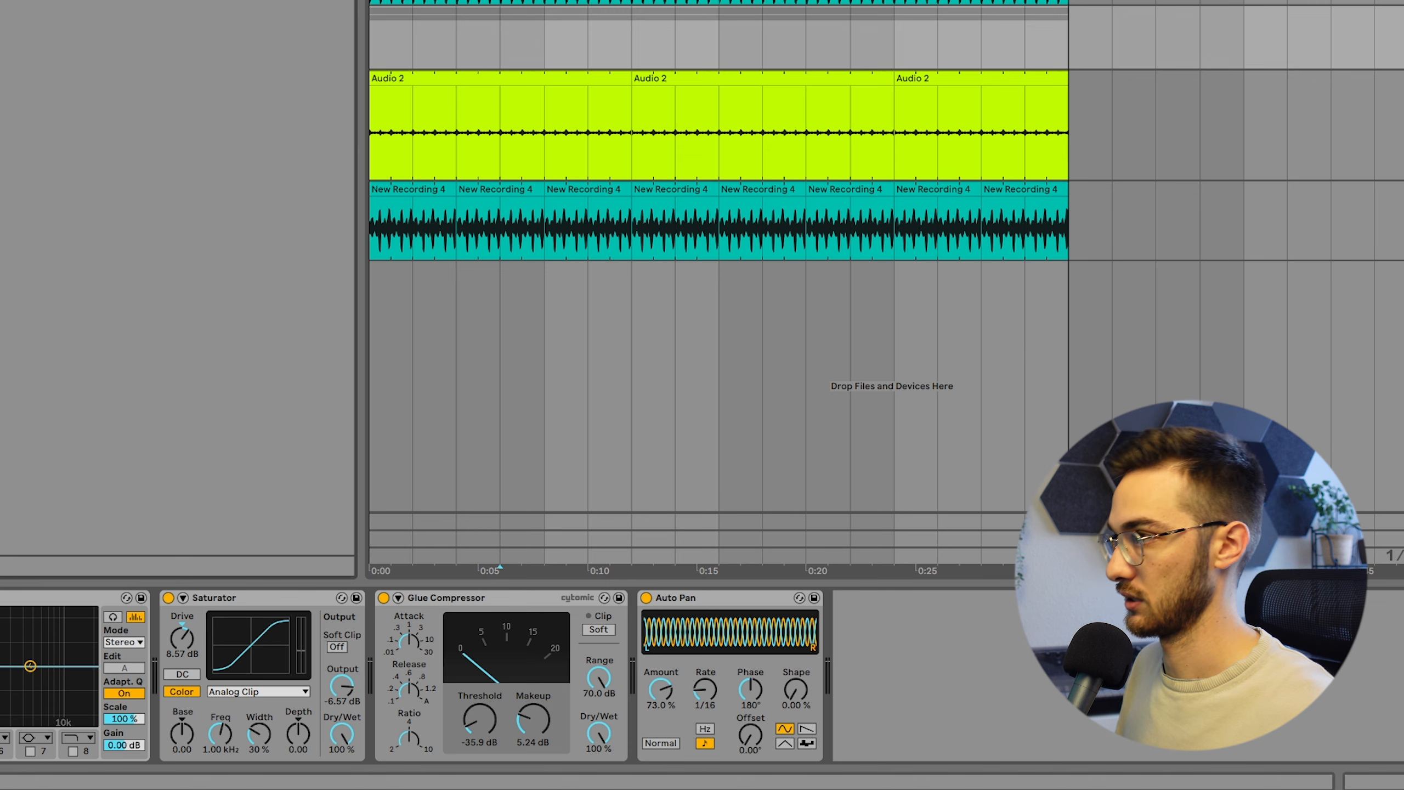
{"action": "key", "text": "Return"}
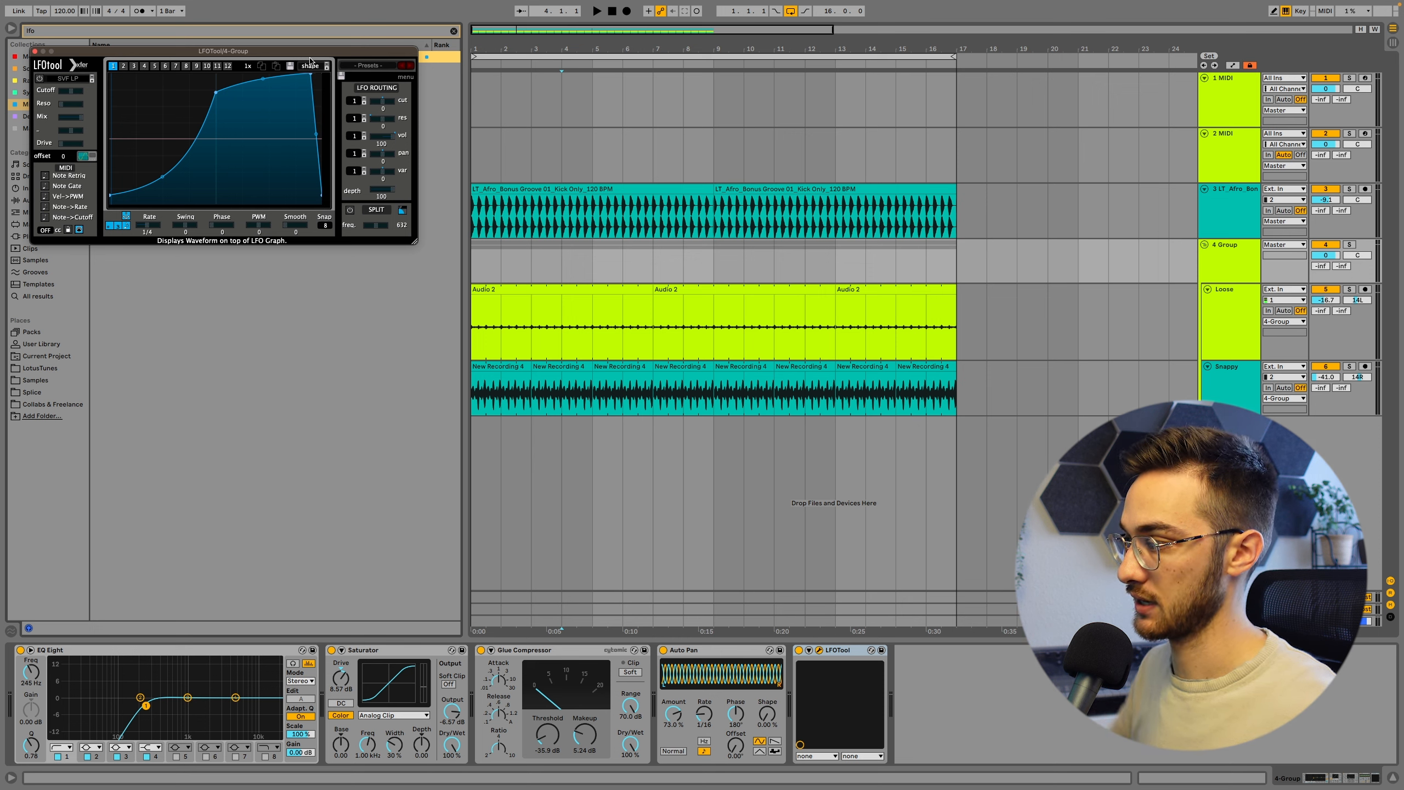
{"action": "left_click", "coordinate": [34, 51]}
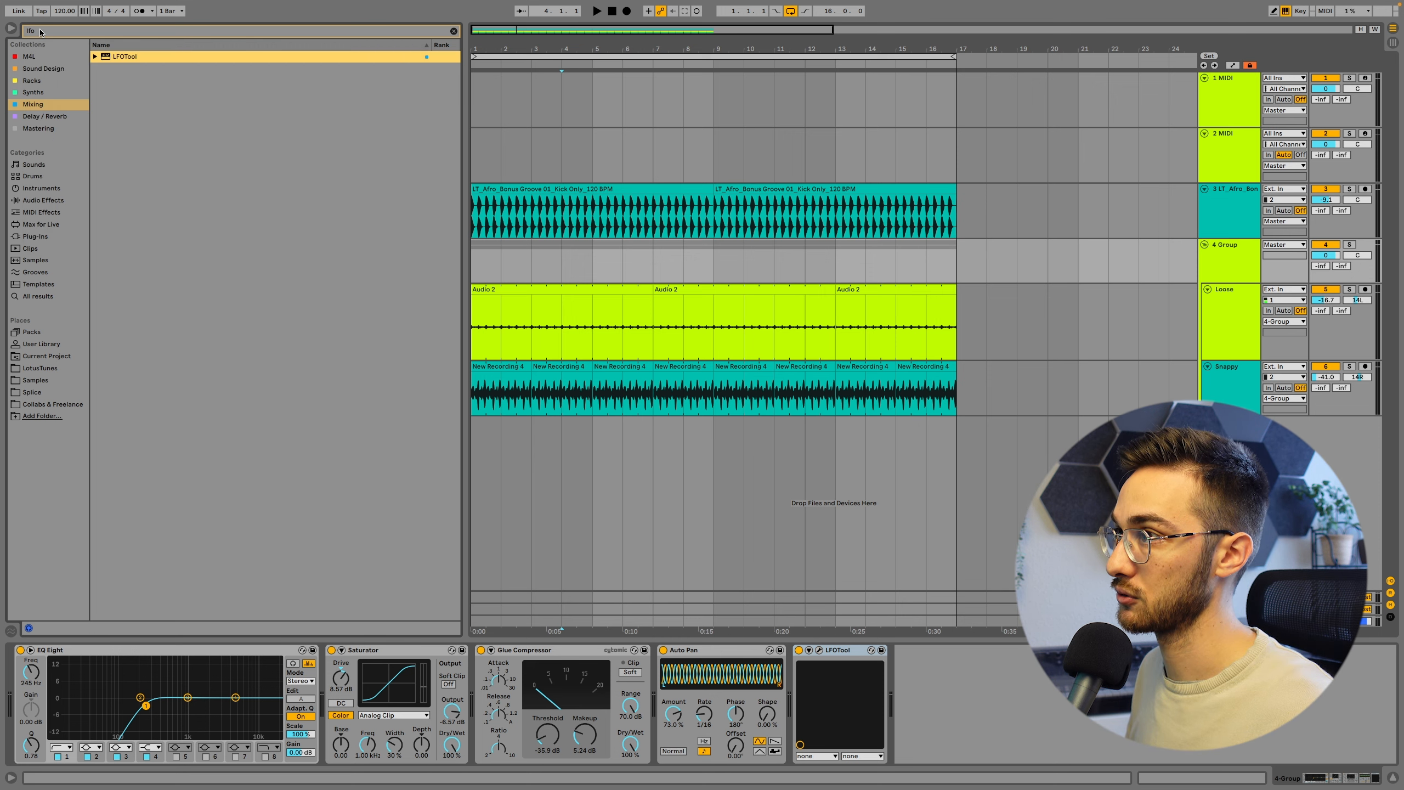
Step: Search the audio effects for "comp" and add the Compressor from Dynamics to the group after LFOTool
{"action": "left_click", "coordinate": [41, 31]}
{"action": "type", "text": "comp"}
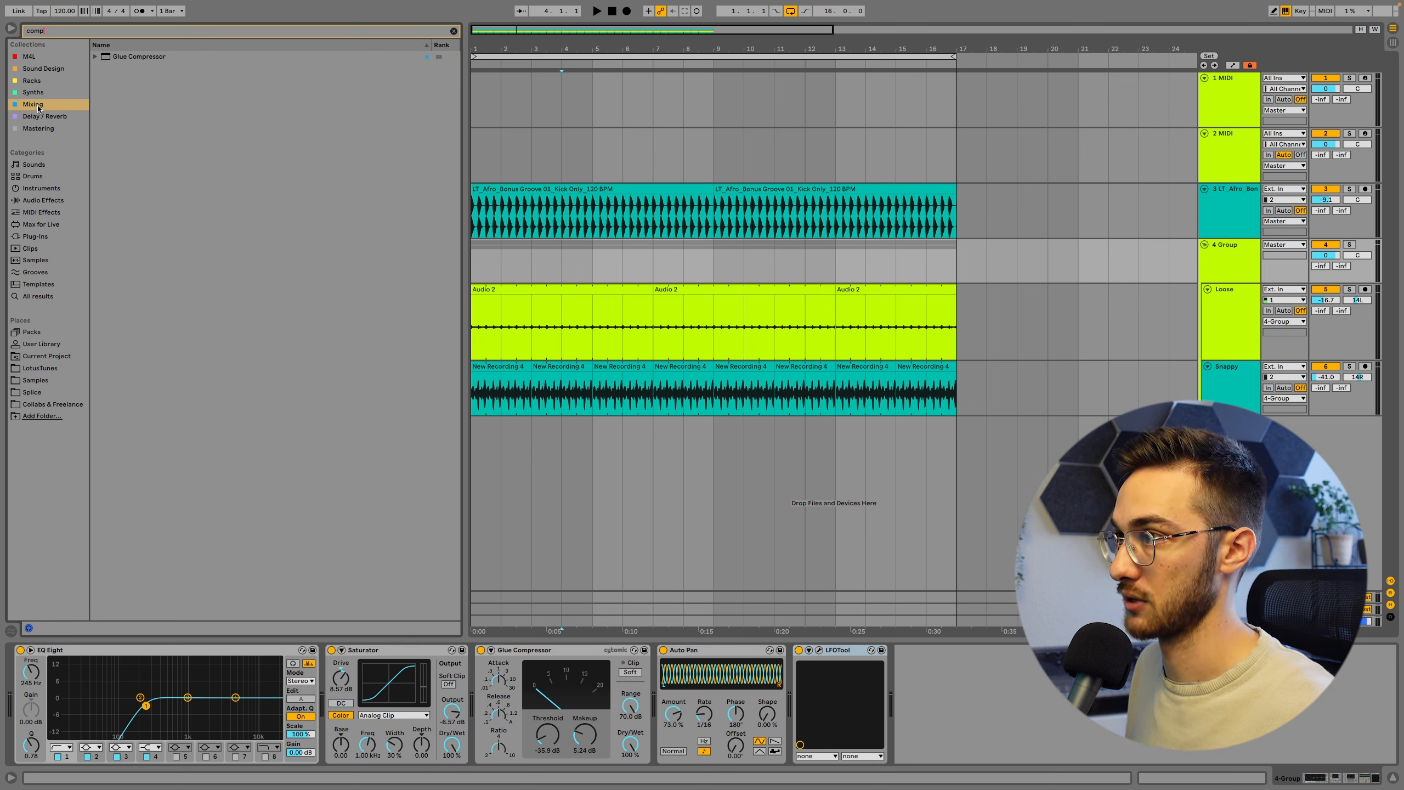
{"action": "left_click", "coordinate": [37, 106]}
{"action": "left_click", "coordinate": [43, 200]}
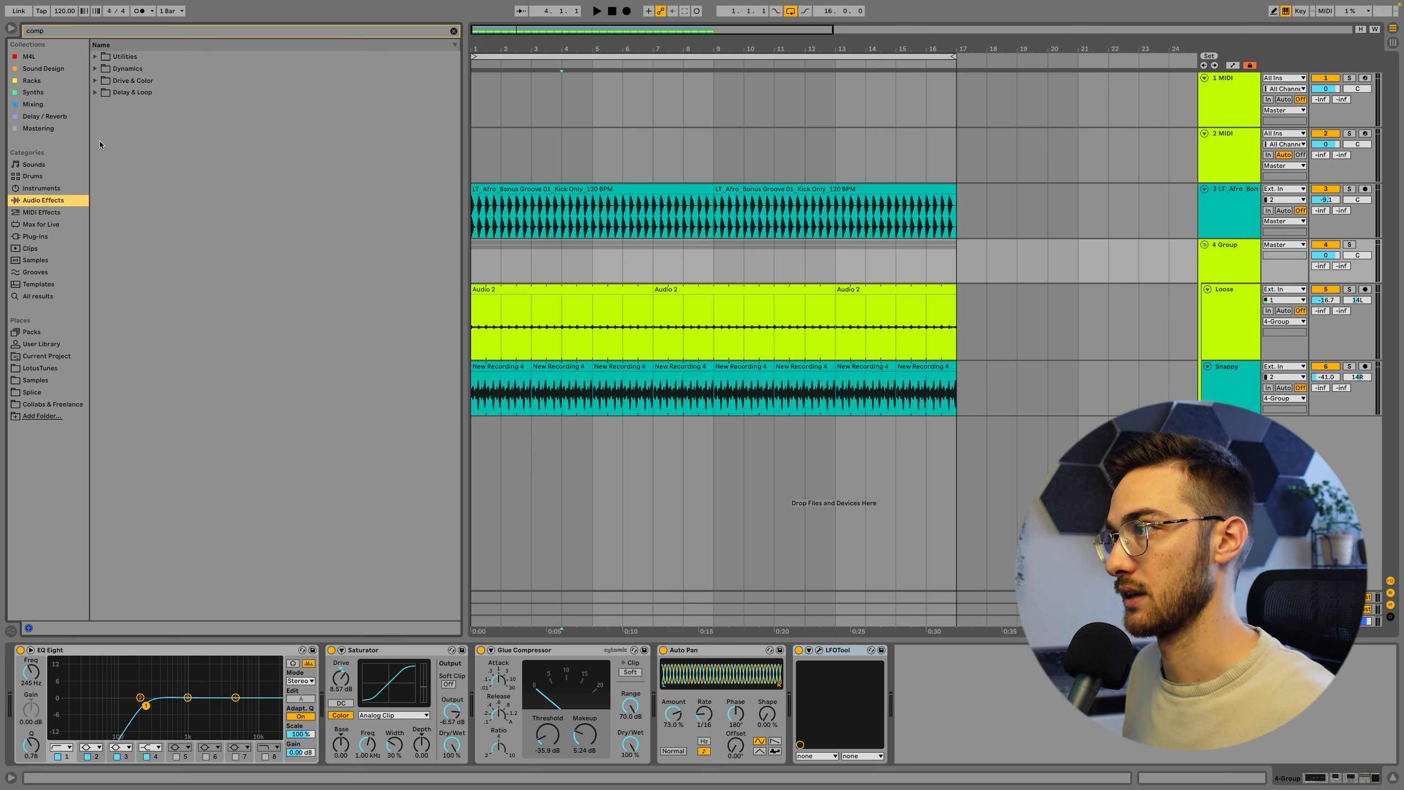
{"action": "left_click", "coordinate": [96, 68]}
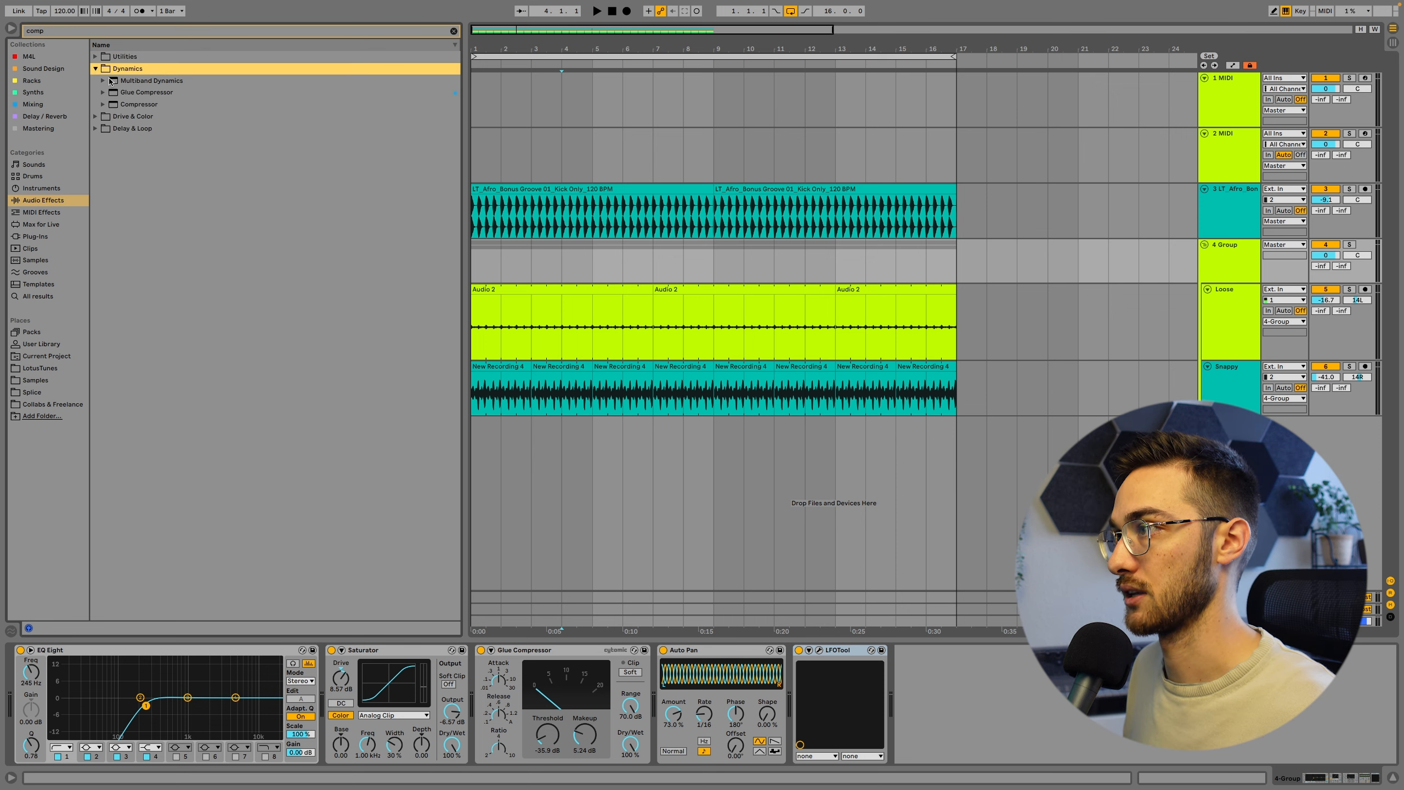
{"action": "double_click", "coordinate": [113, 106]}
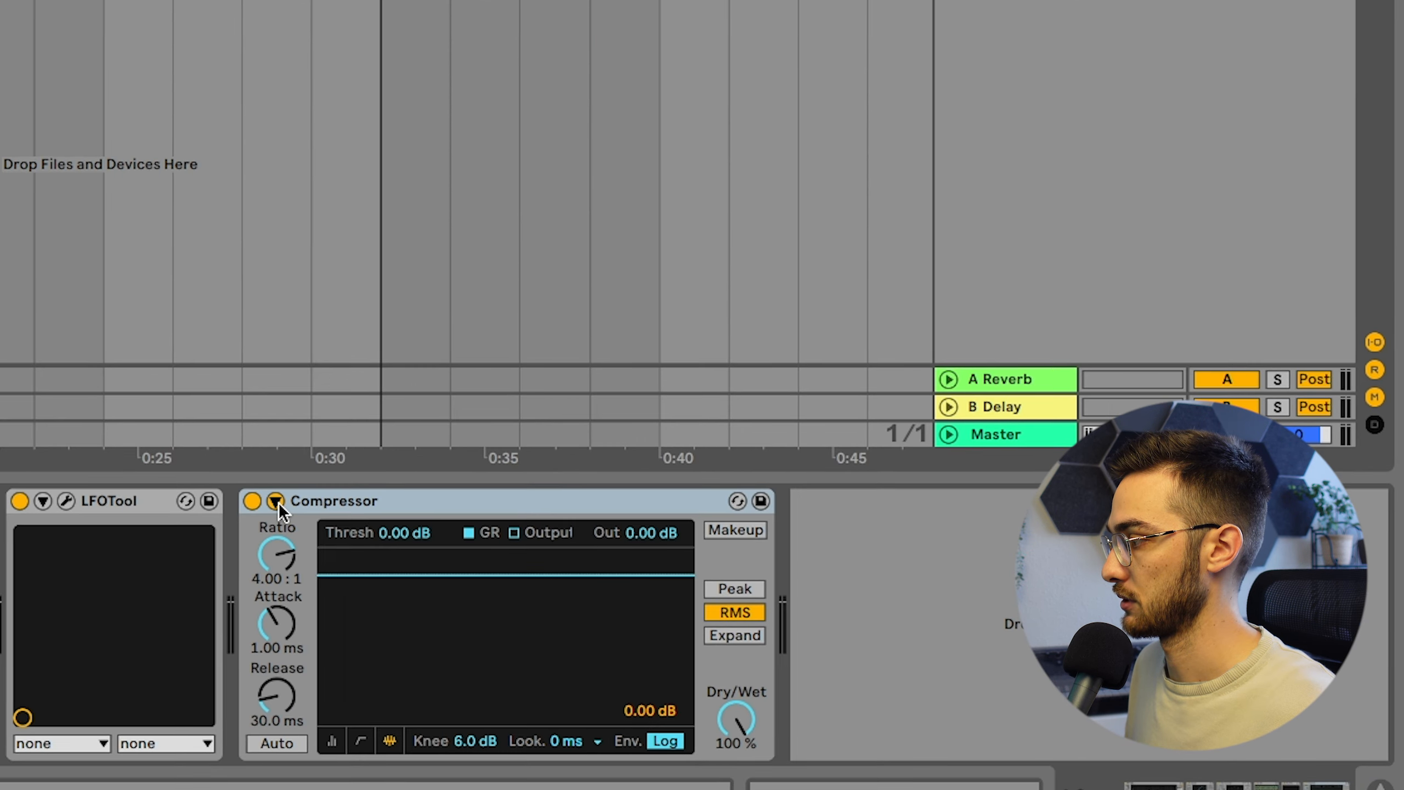
Step: Turn on the group Compressor's sidechain and take its input from the track 3-LT Afro Bonus Groove 01 Kick Only 120 BPM
{"action": "left_click", "coordinate": [911, 651]}
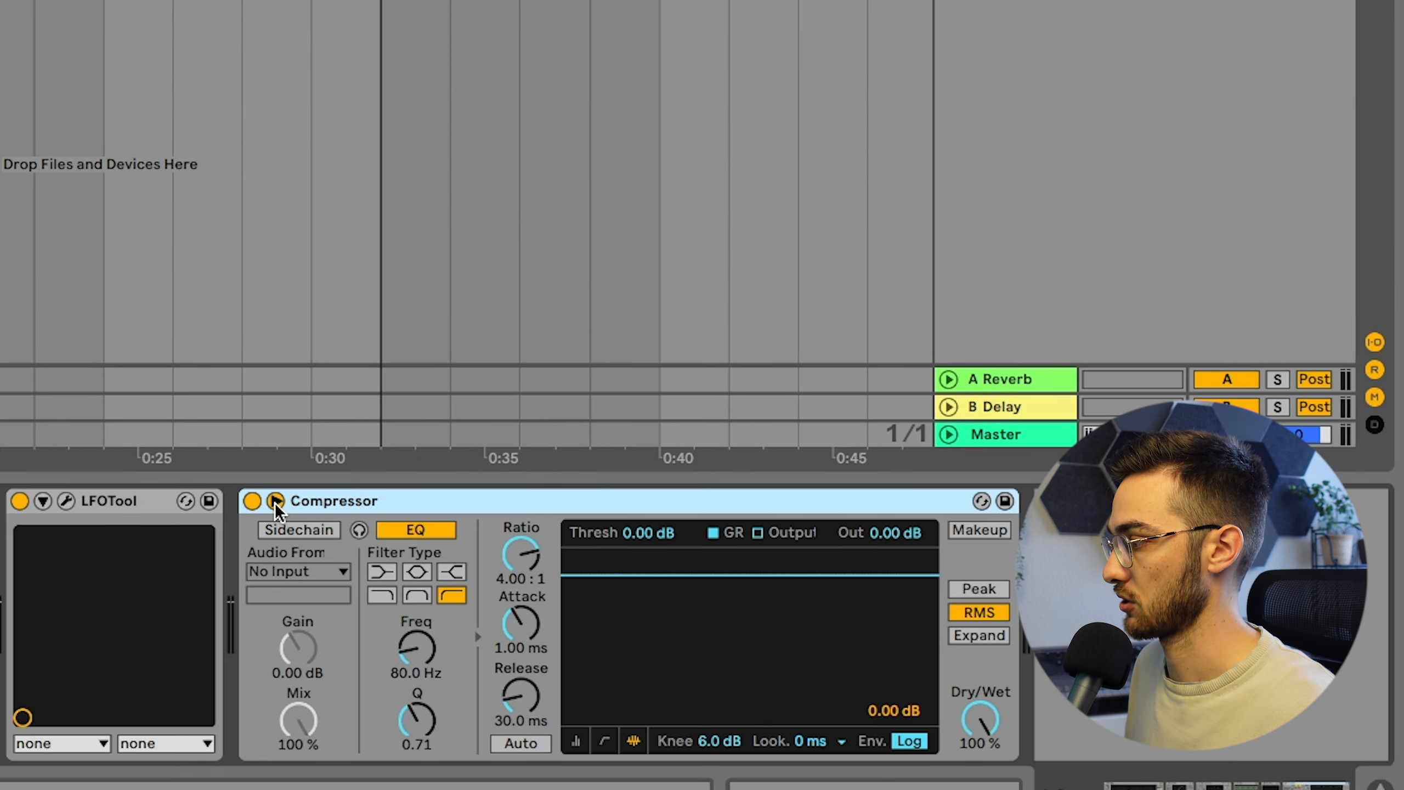
{"action": "left_click", "coordinate": [294, 530]}
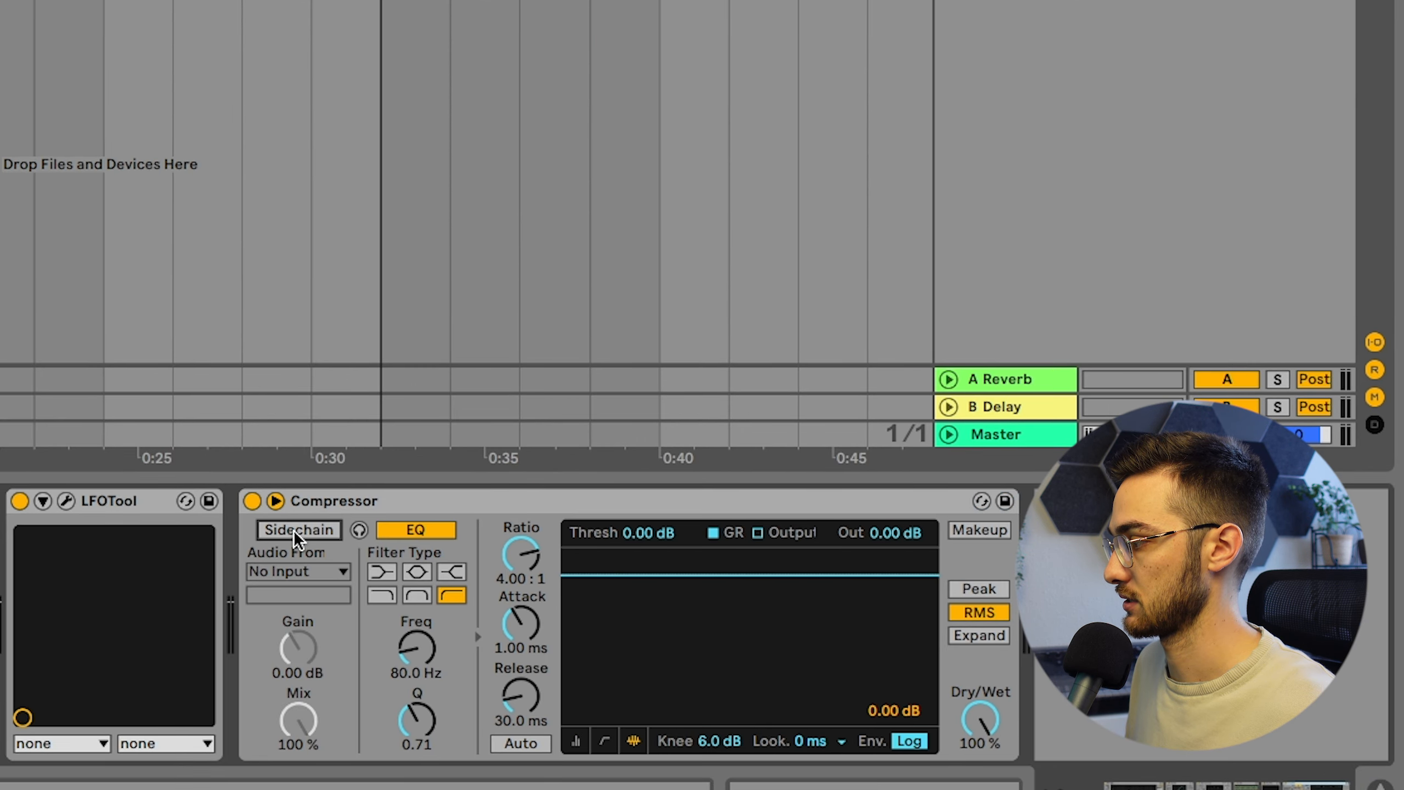
{"action": "left_click", "coordinate": [297, 573]}
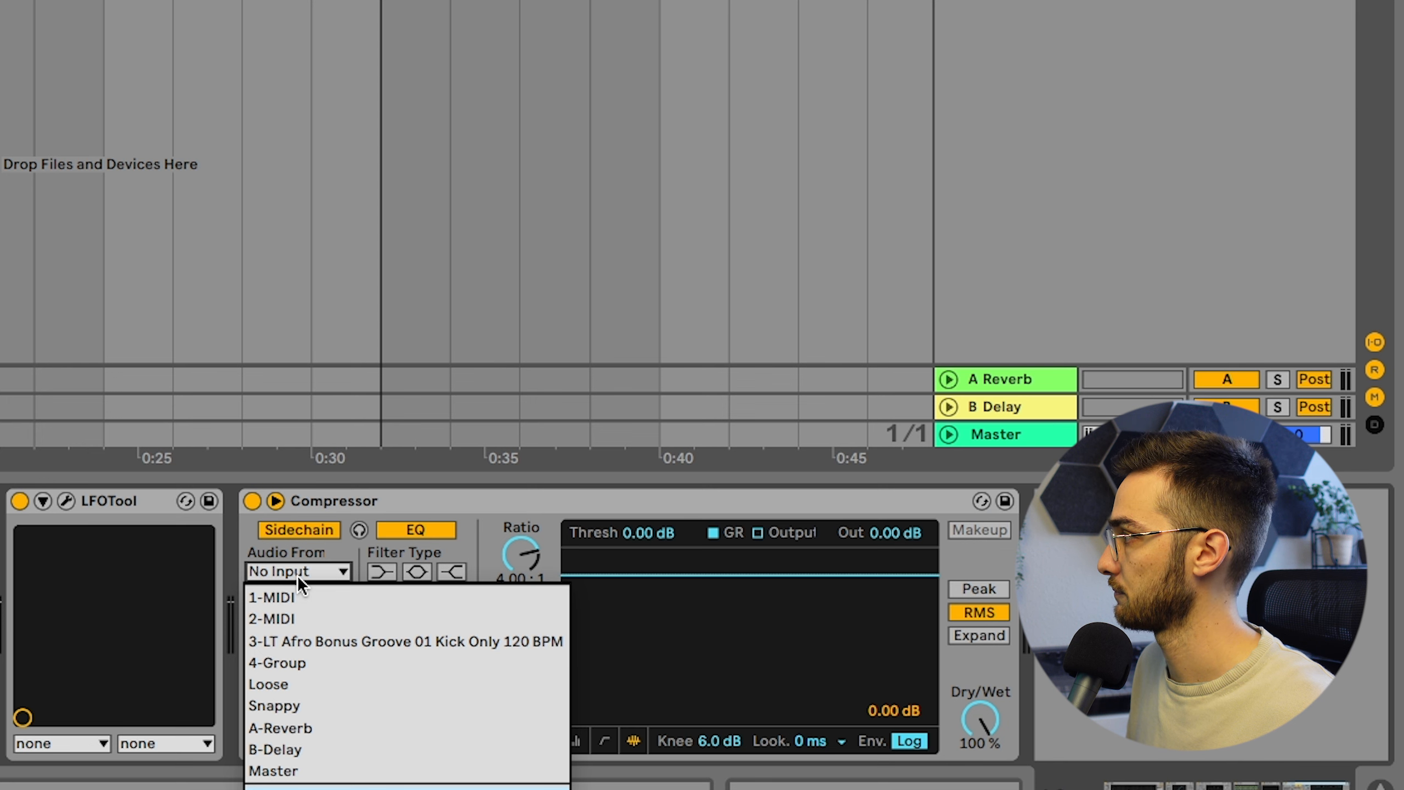
{"action": "left_click", "coordinate": [305, 641]}
Step: Bypass LFOTool, start playback and lower the sidechained Compressor's threshold to -41.2 dB
{"action": "mouse_move", "coordinate": [644, 533]}
{"action": "left_mouse_down"}
{"action": "mouse_move", "coordinate": [644, 586]}
{"action": "mouse_move", "coordinate": [640, 531]}
{"action": "left_mouse_up"}
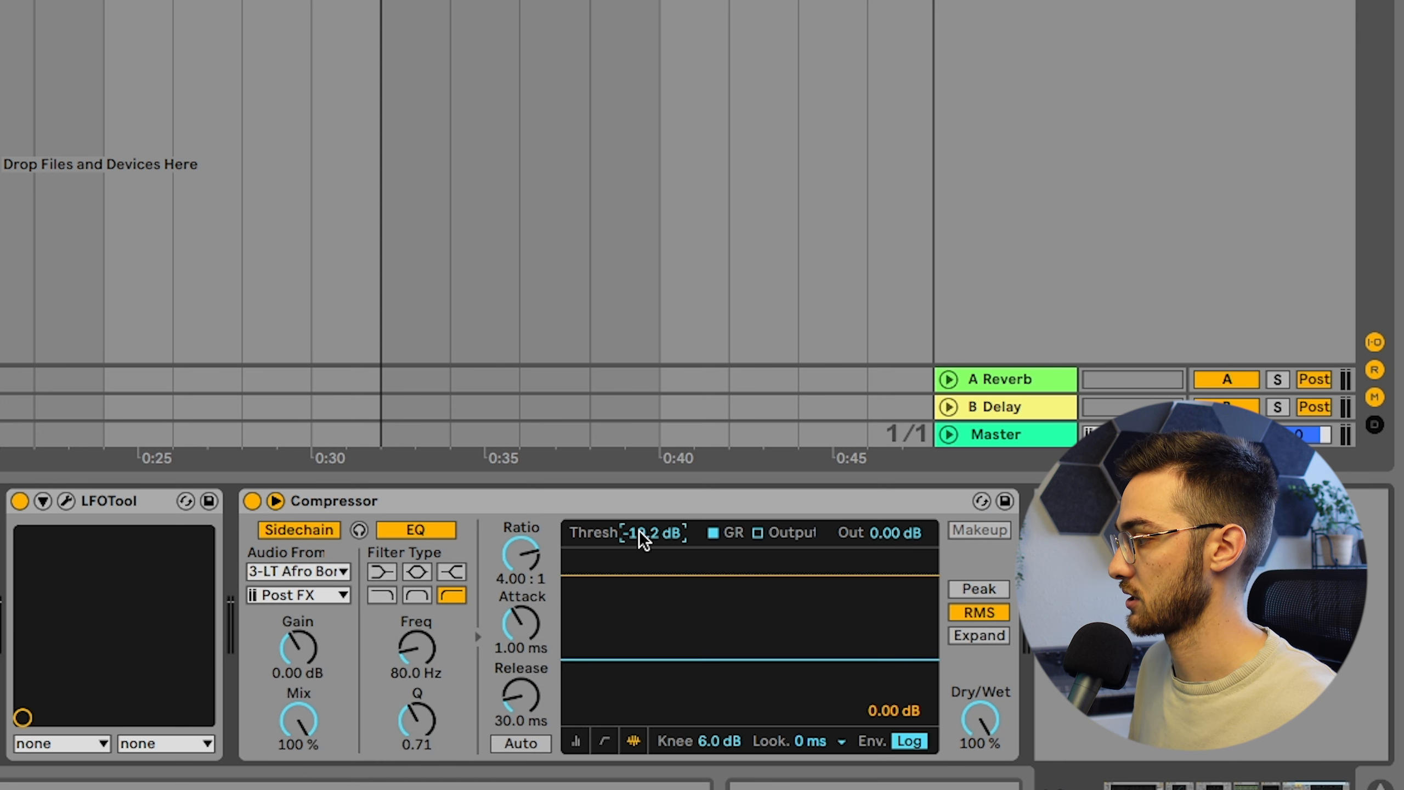
{"action": "left_click", "coordinate": [18, 501]}
{"action": "key", "text": "space"}
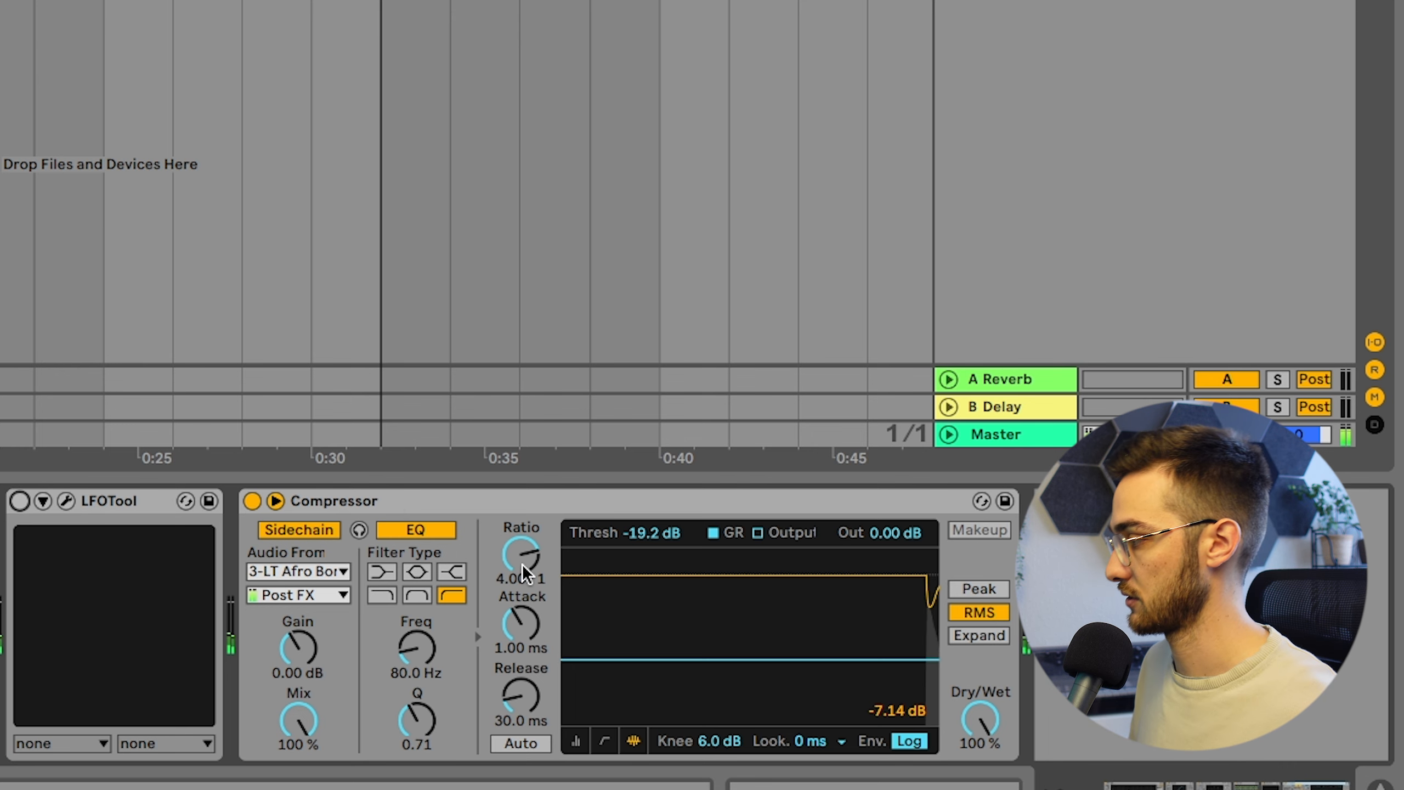
{"action": "left_click_drag", "start_coordinate": [620, 541], "coordinate": [620, 604]}
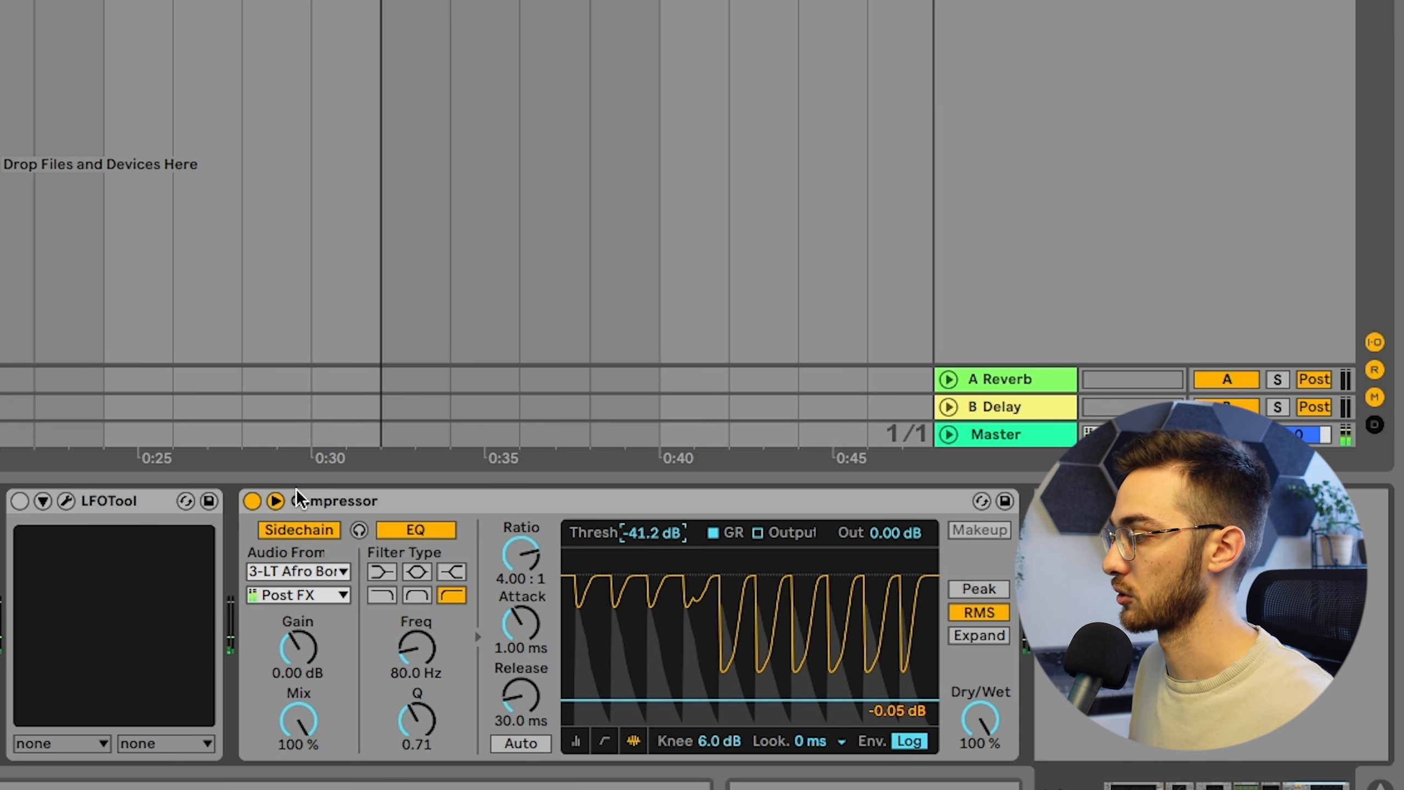
Step: Bypass the Compressor, re-enable LFOTool and nudge the upper middle point of its volume curve slightly later
{"action": "left_click", "coordinate": [252, 501]}
{"action": "left_click", "coordinate": [19, 501]}
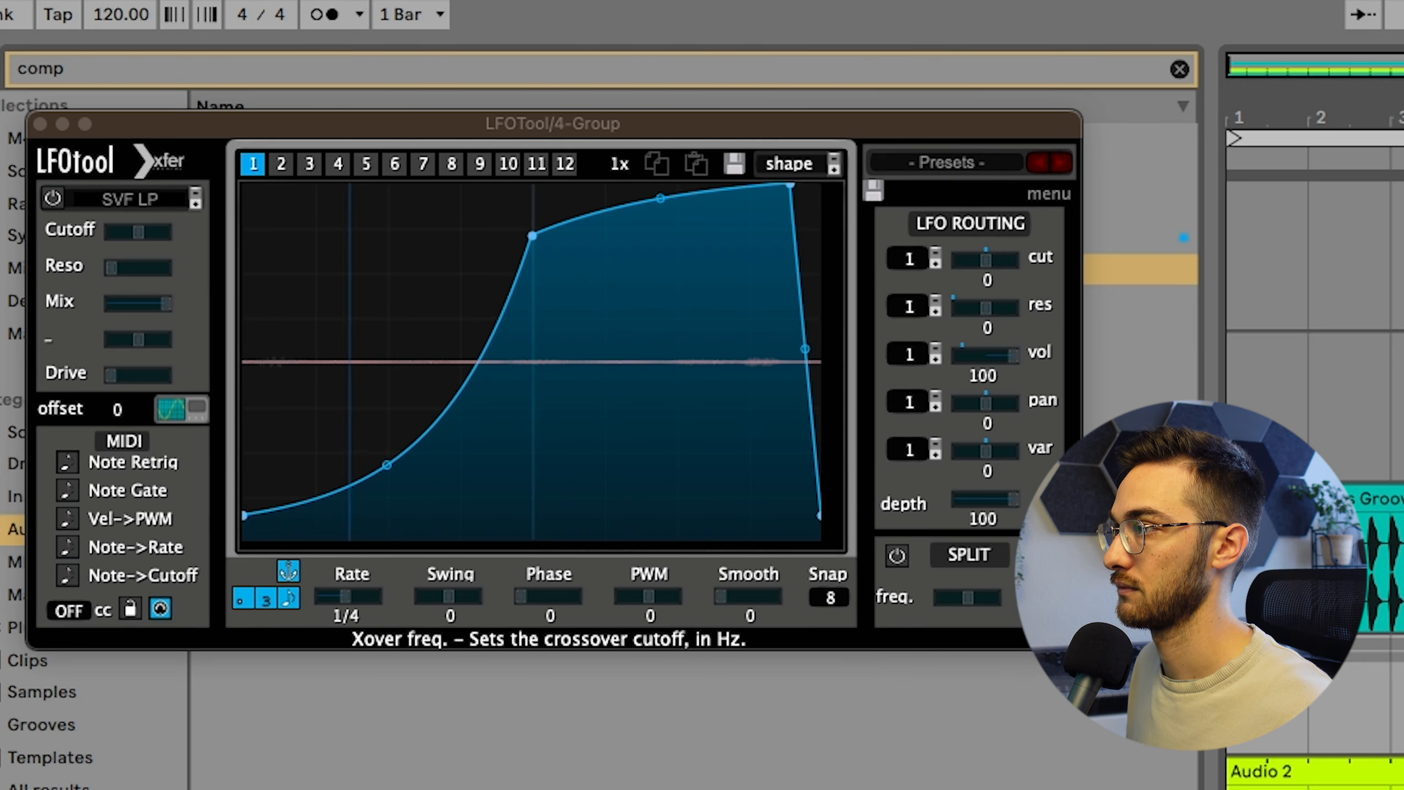
{"action": "left_click_drag", "start_coordinate": [994, 504], "coordinate": [1035, 500]}
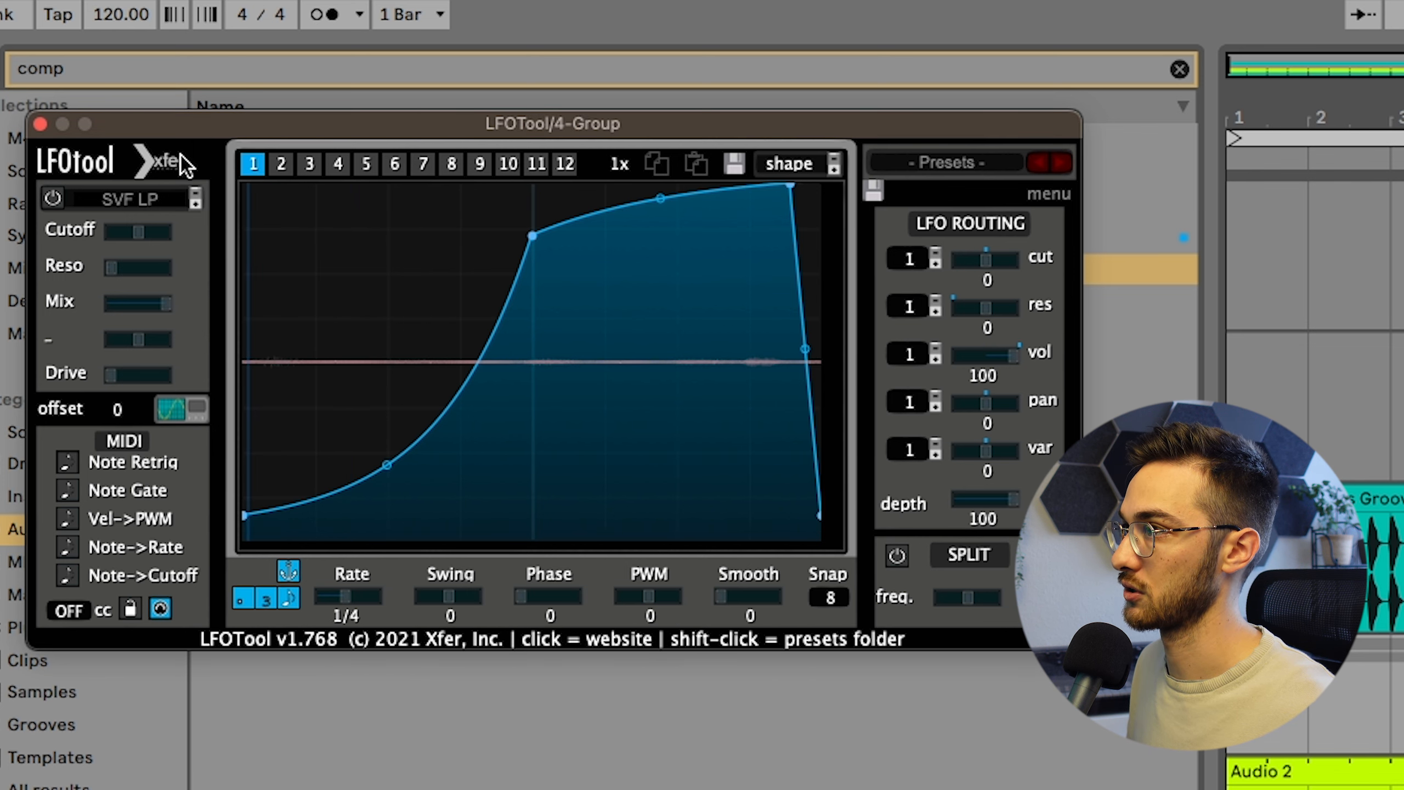
{"action": "mouse_move", "coordinate": [533, 236]}
{"action": "left_mouse_down"}
{"action": "mouse_move", "coordinate": [385, 233]}
{"action": "mouse_move", "coordinate": [543, 235]}
{"action": "left_mouse_up"}
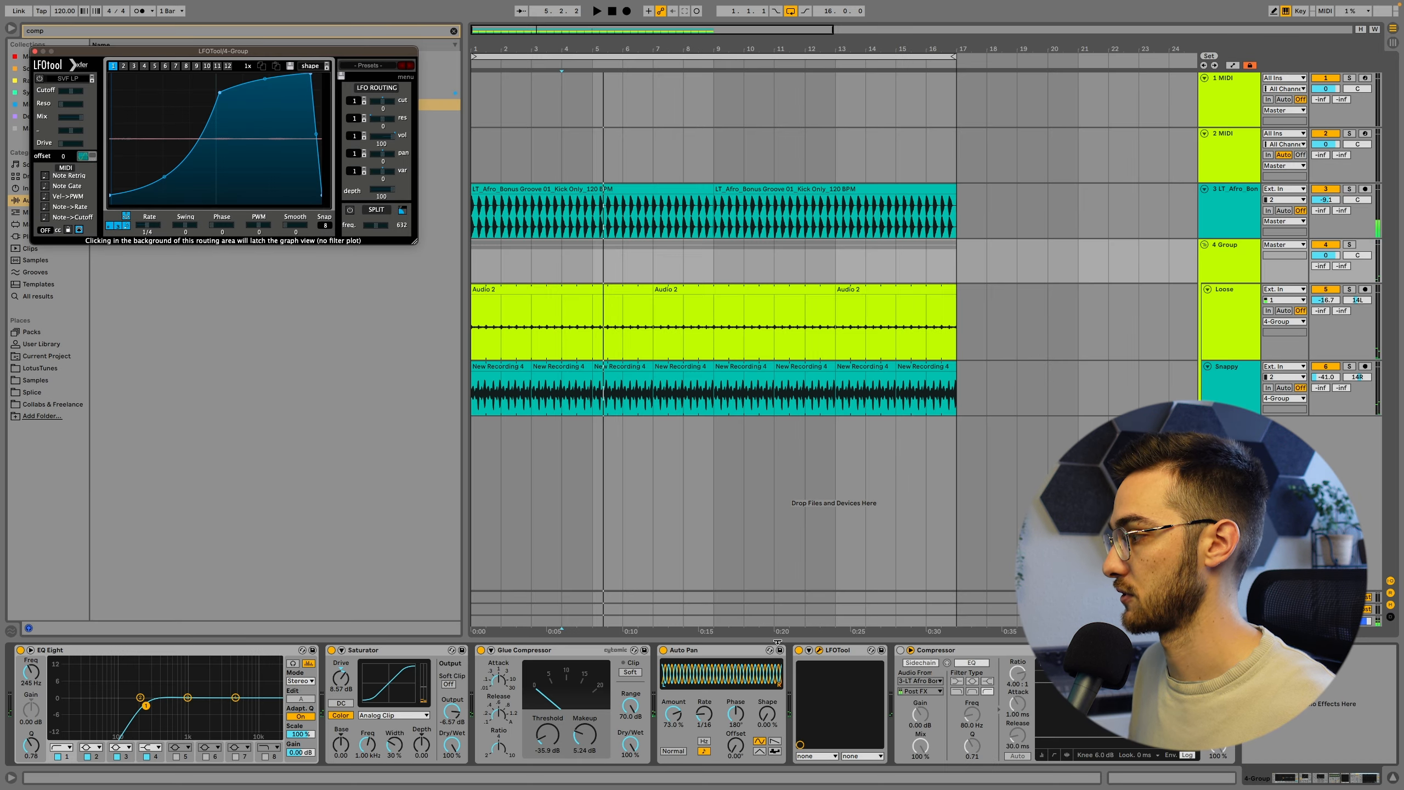
Step: Bypass LFOTool again and listen briefly to the group with the sidechained Compressor active
{"action": "left_click", "coordinate": [798, 650]}
{"action": "left_click", "coordinate": [900, 650]}
{"action": "key", "text": "space"}
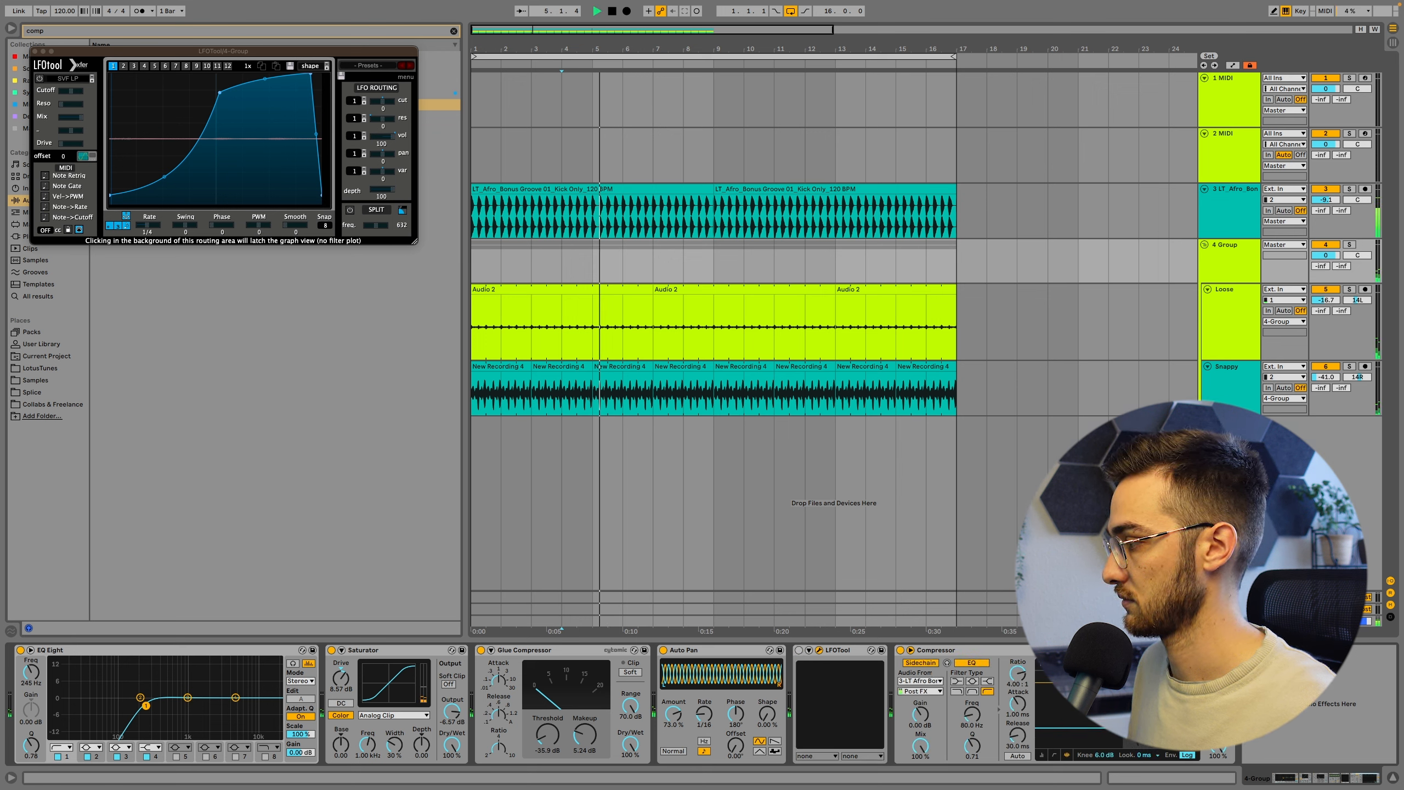
{"action": "key", "text": "space"}
Step: Delete the Compressor from the group's device chain and reactivate LFOTool
{"action": "left_click", "coordinate": [1024, 656]}
{"action": "key", "text": "Delete"}
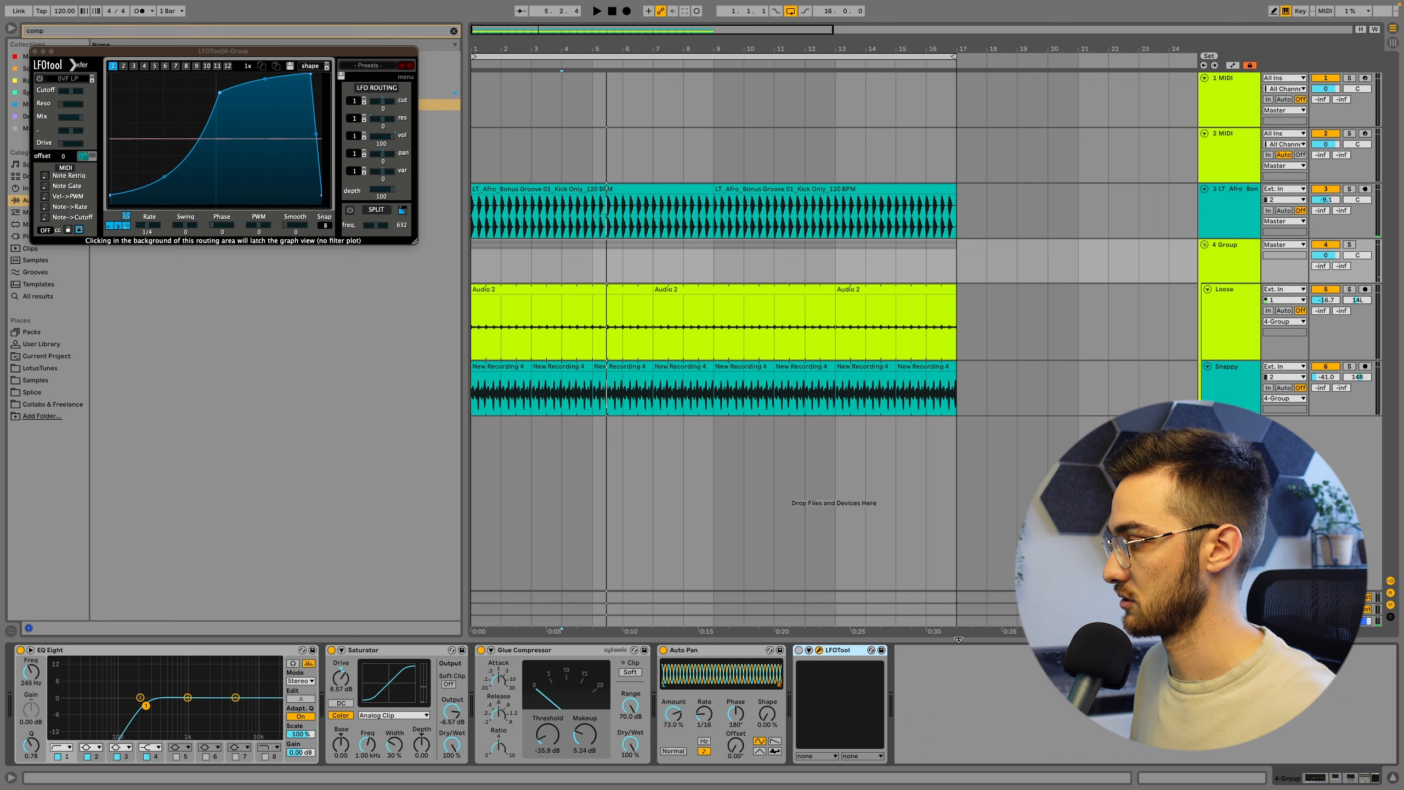
{"action": "key", "text": "0"}
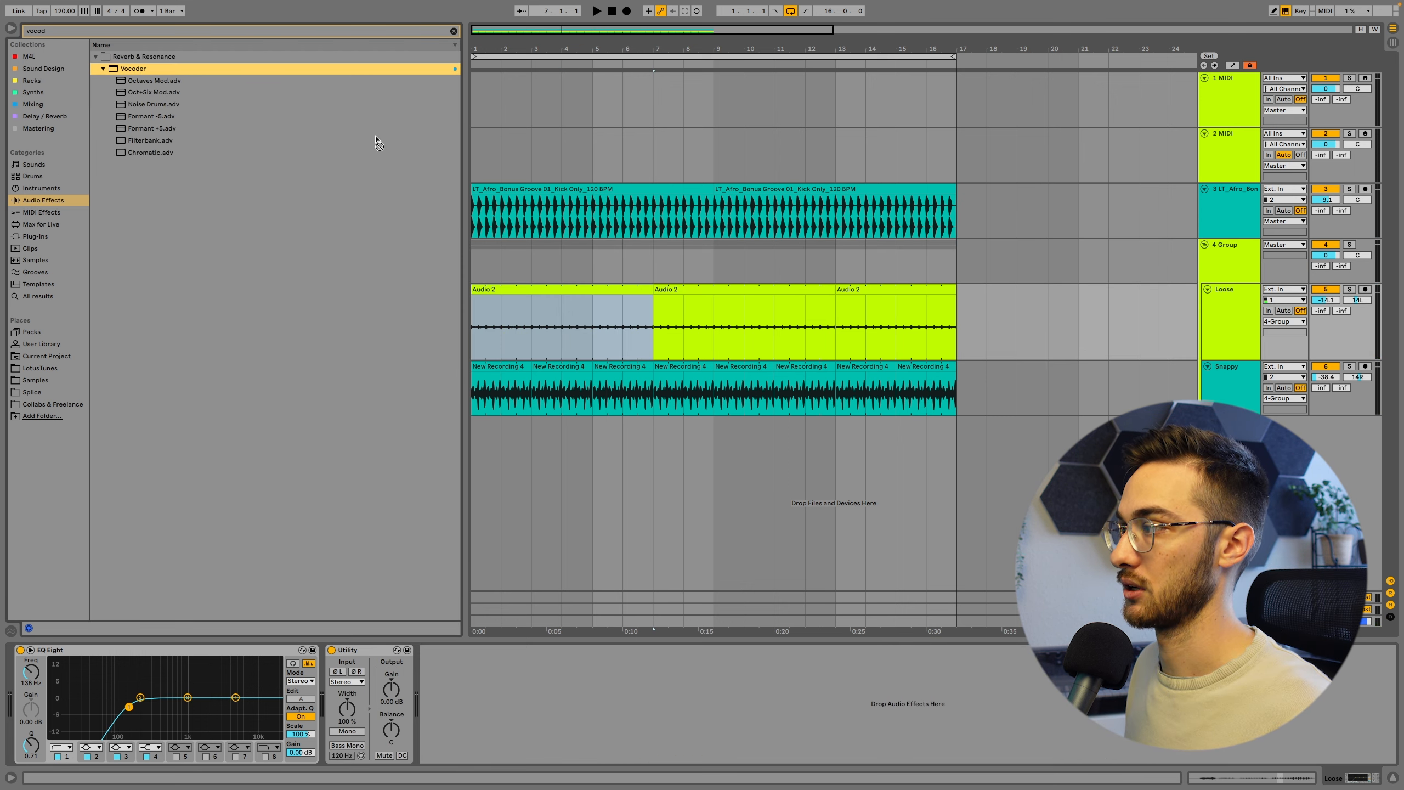
Step: Add the Vocoder to 4 Group and place it between the Glue Compressor and Auto Pan
{"action": "left_click_drag", "start_coordinate": [377, 141], "coordinate": [524, 326]}
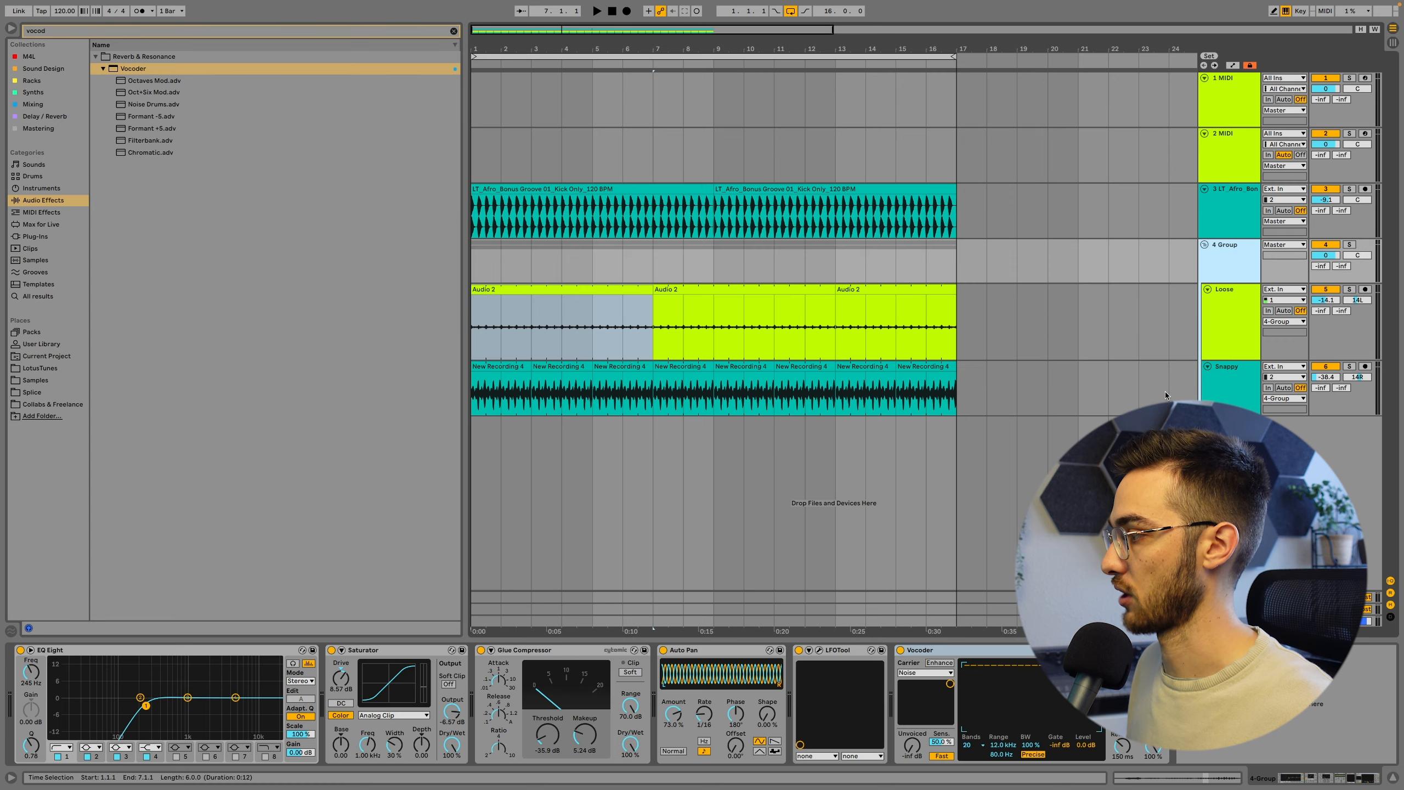
{"action": "left_click", "coordinate": [982, 660]}
{"action": "left_click_drag", "start_coordinate": [983, 660], "coordinate": [661, 672]}
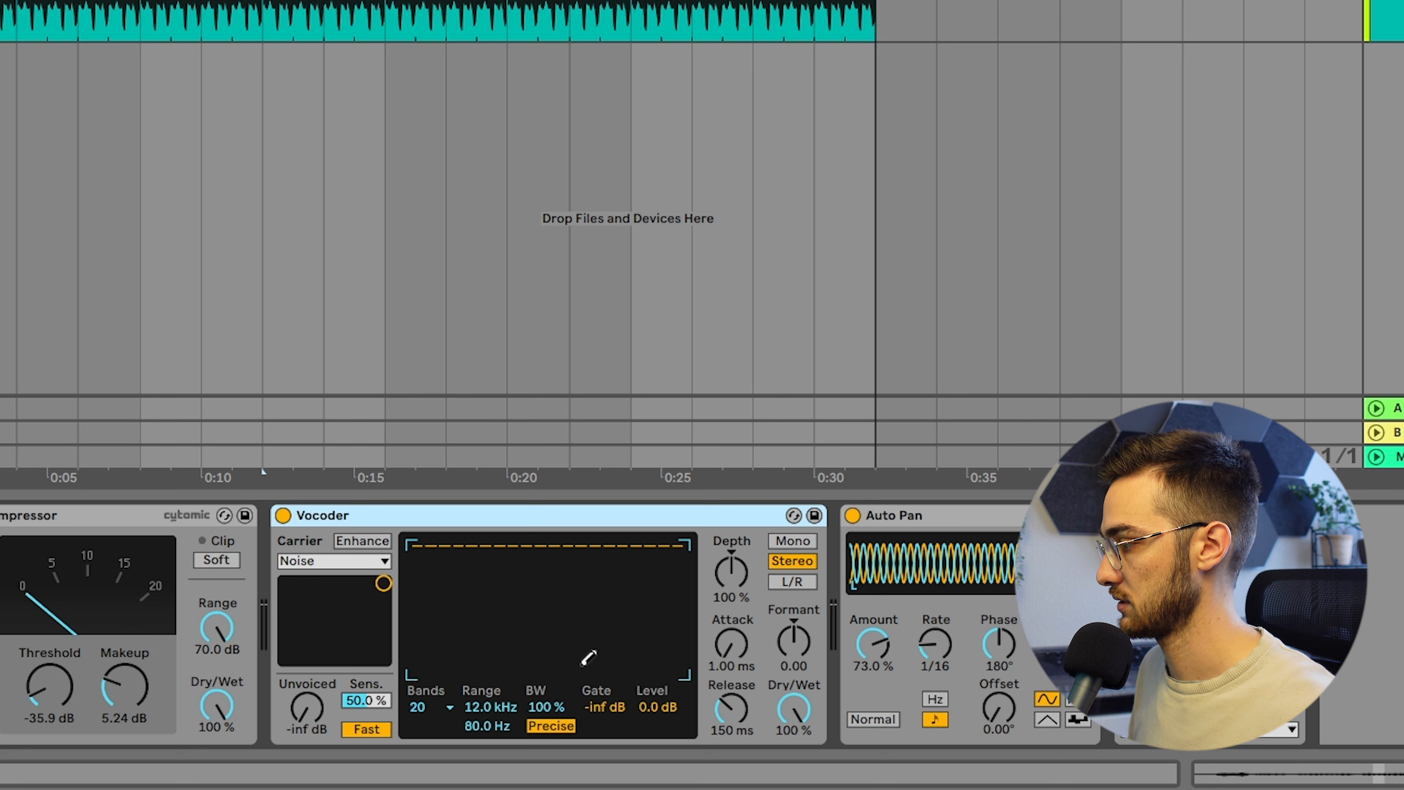
Step: Listen to the Vocoder and set its release to 119 ms and its dry/wet to 71 %
{"action": "key", "text": "space"}
{"action": "mouse_move", "coordinate": [793, 709]}
{"action": "left_mouse_down"}
{"action": "mouse_move", "coordinate": [793, 785]}
{"action": "mouse_move", "coordinate": [793, 710]}
{"action": "left_mouse_up"}
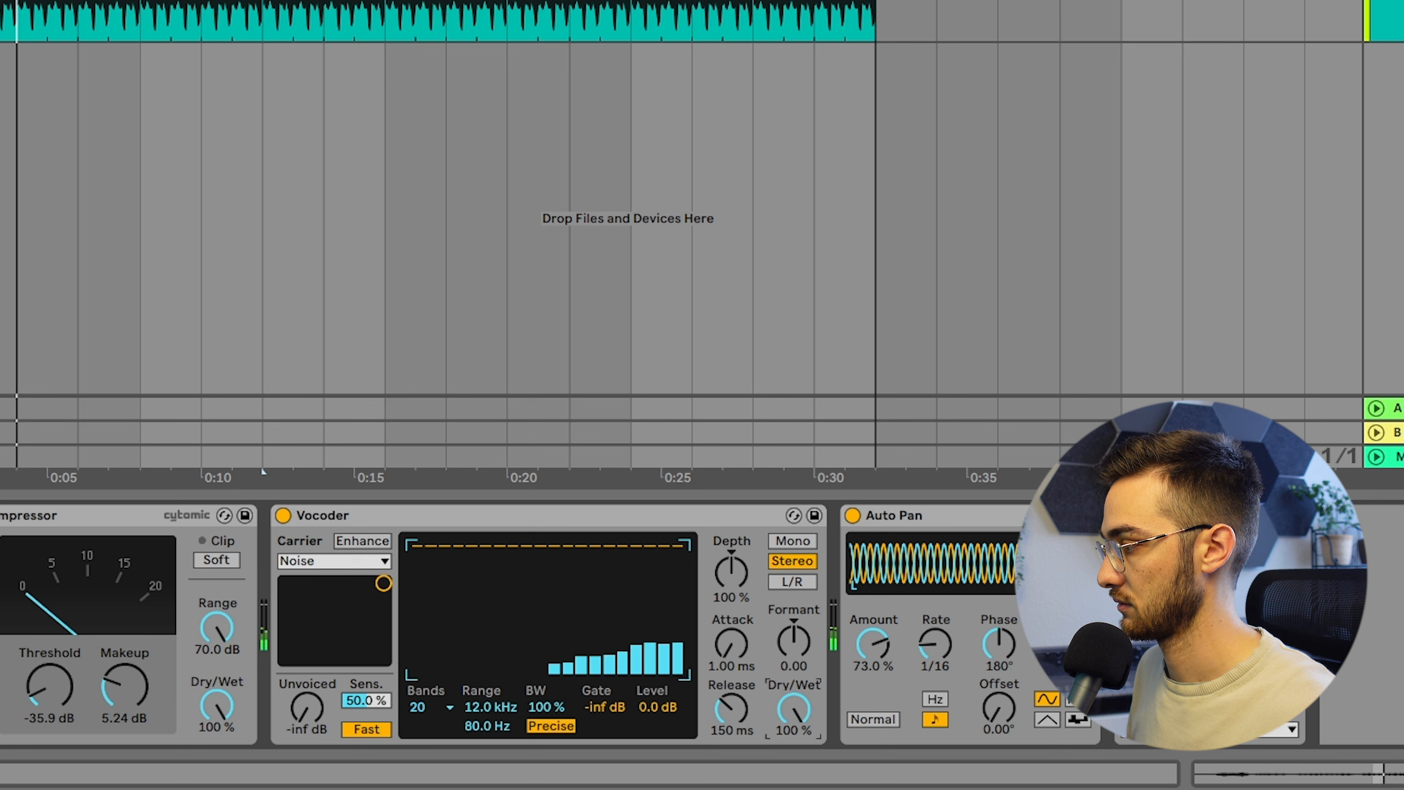
{"action": "key", "text": "space"}
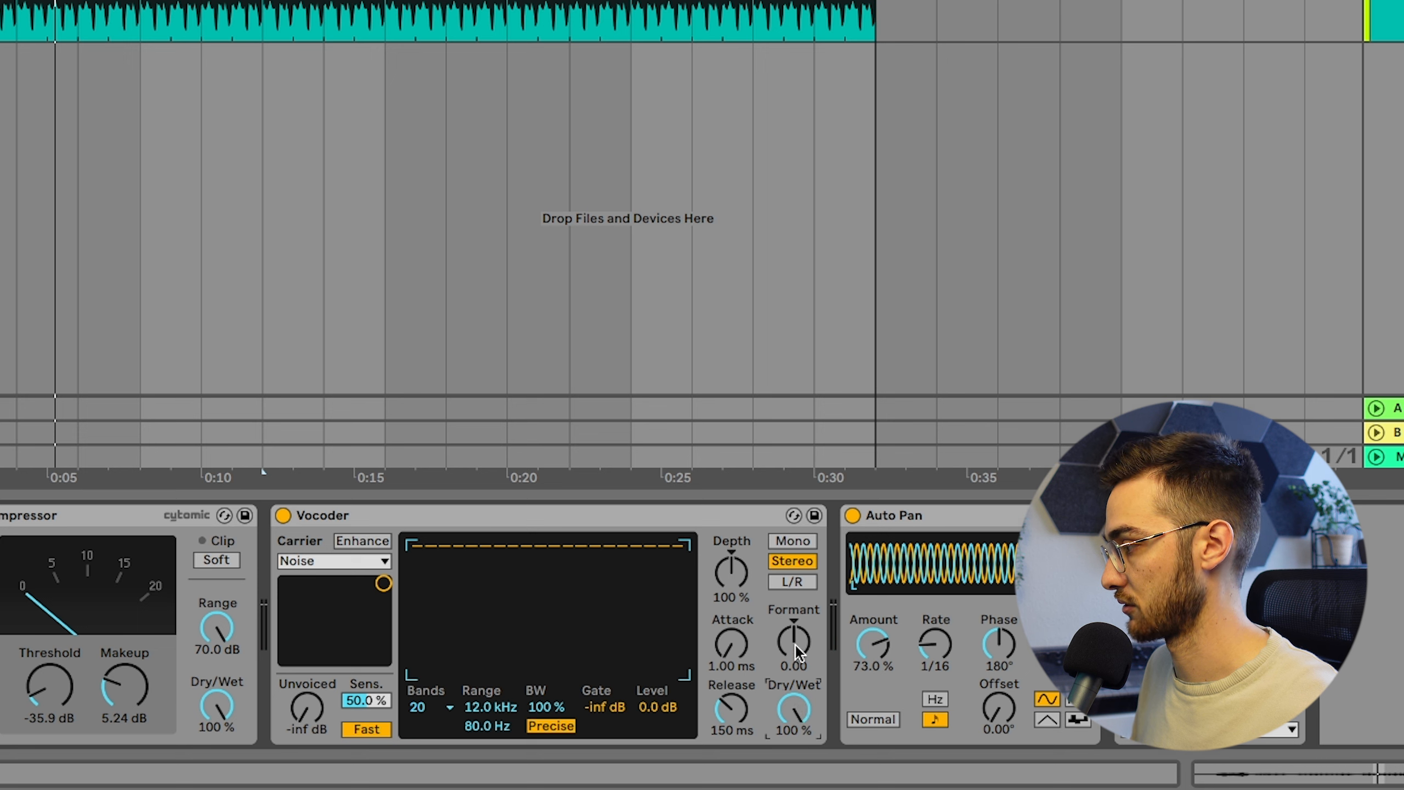
{"action": "key", "text": "space"}
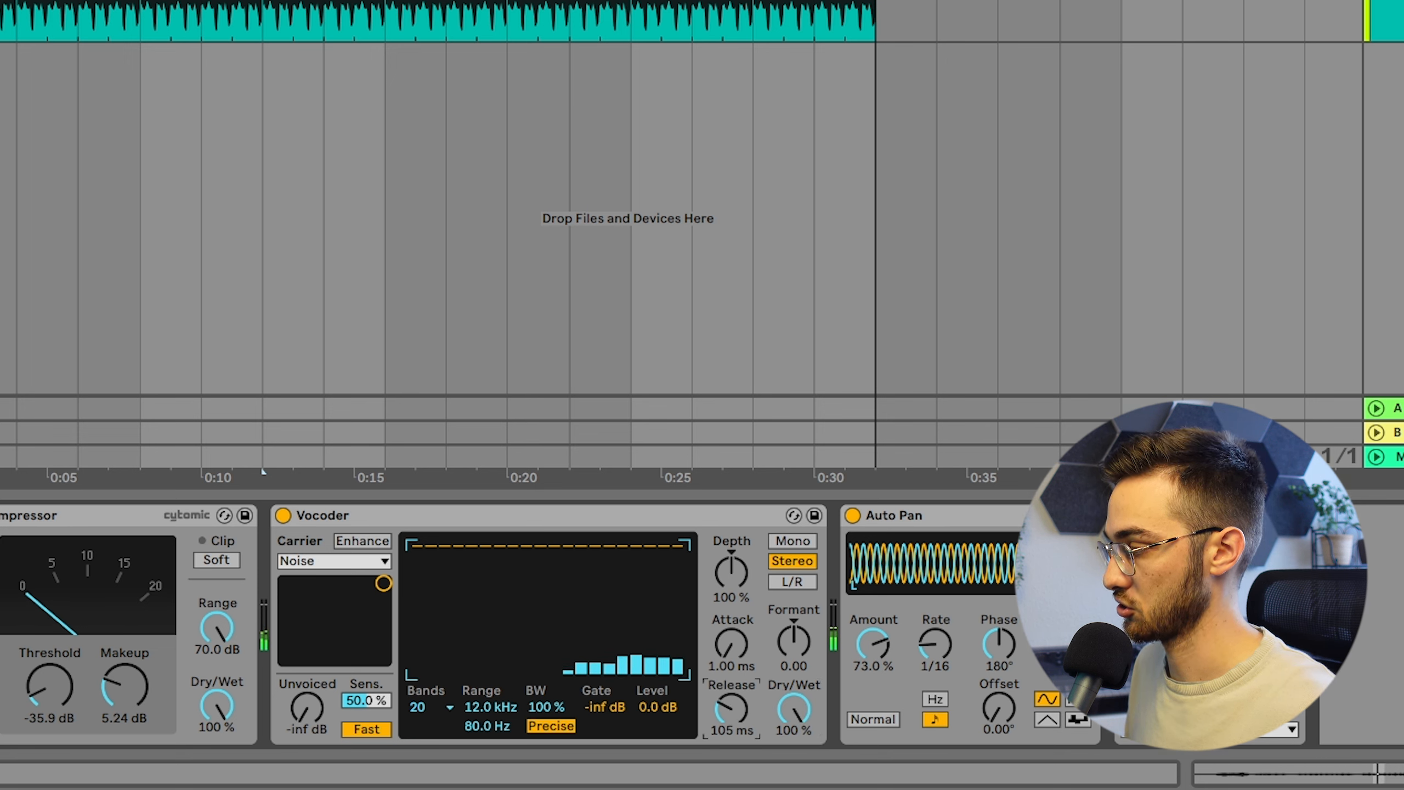
{"action": "left_click_drag", "start_coordinate": [730, 709], "coordinate": [789, 728]}
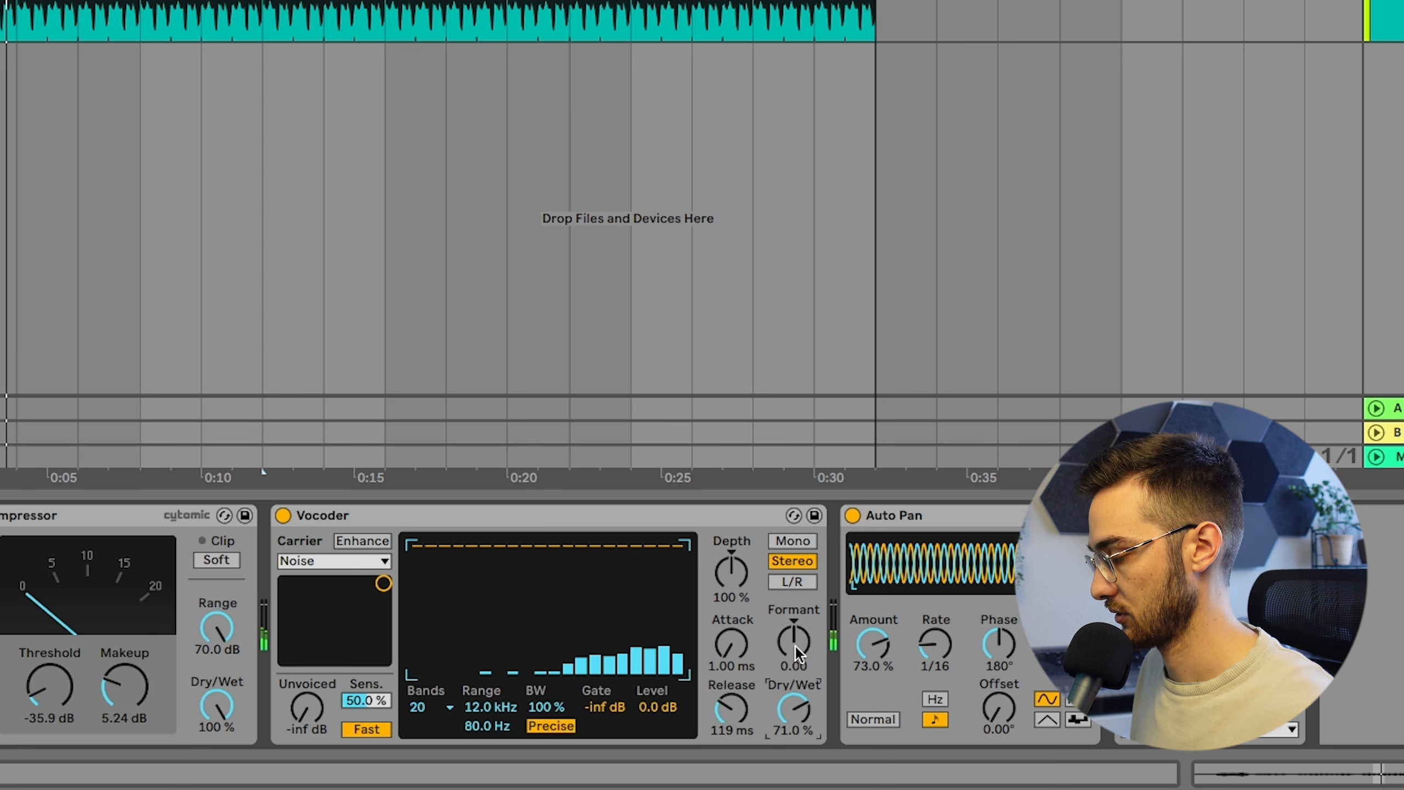
Step: Try the Vocoder's formant at -21.4, reset it to 0, and audition release times of 38 ms and 272 ms
{"action": "left_click_drag", "start_coordinate": [795, 651], "coordinate": [796, 665]}
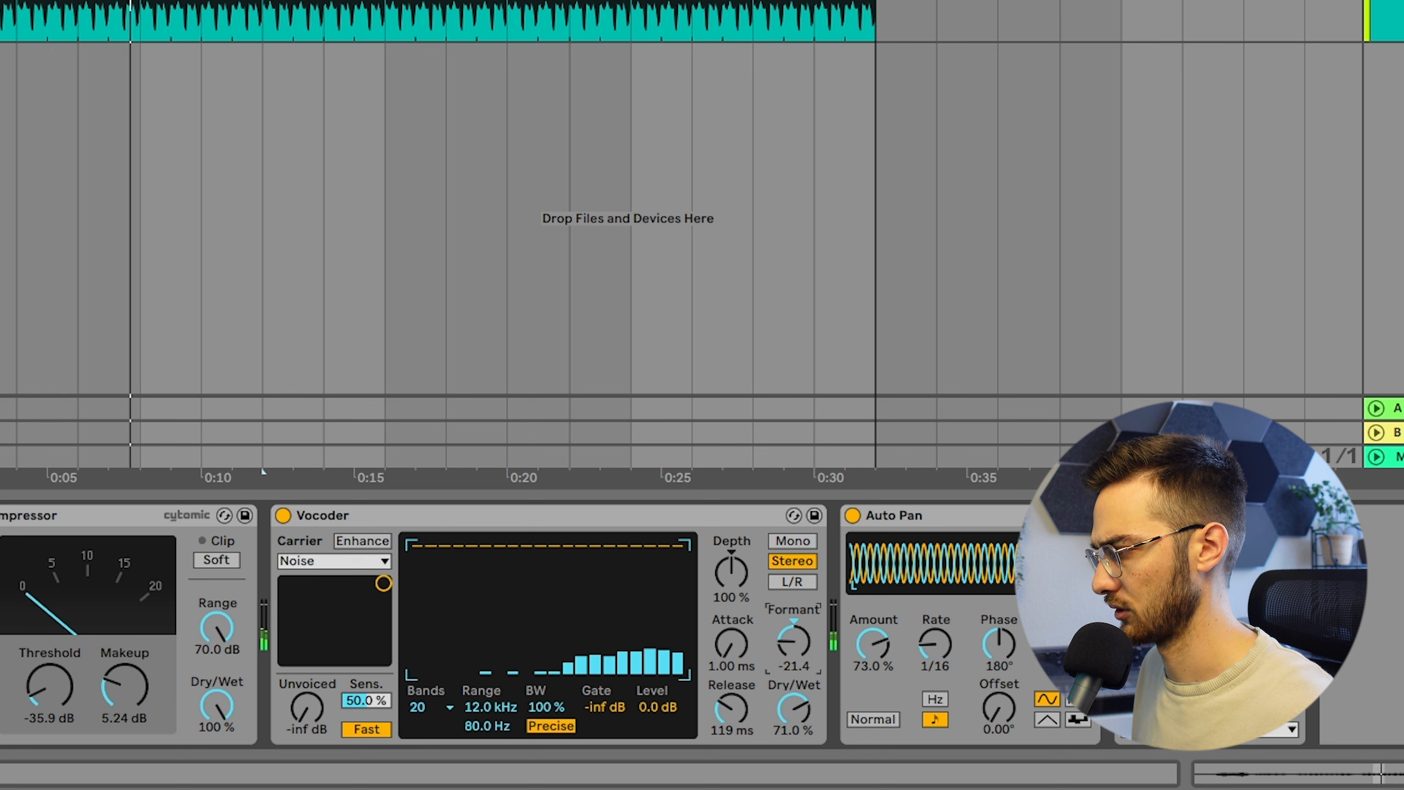
{"action": "double_click", "coordinate": [793, 644]}
{"action": "mouse_move", "coordinate": [732, 709]}
{"action": "left_mouse_down"}
{"action": "mouse_move", "coordinate": [731, 687]}
{"action": "mouse_move", "coordinate": [731, 715]}
{"action": "left_mouse_up"}
{"action": "key", "text": "space"}
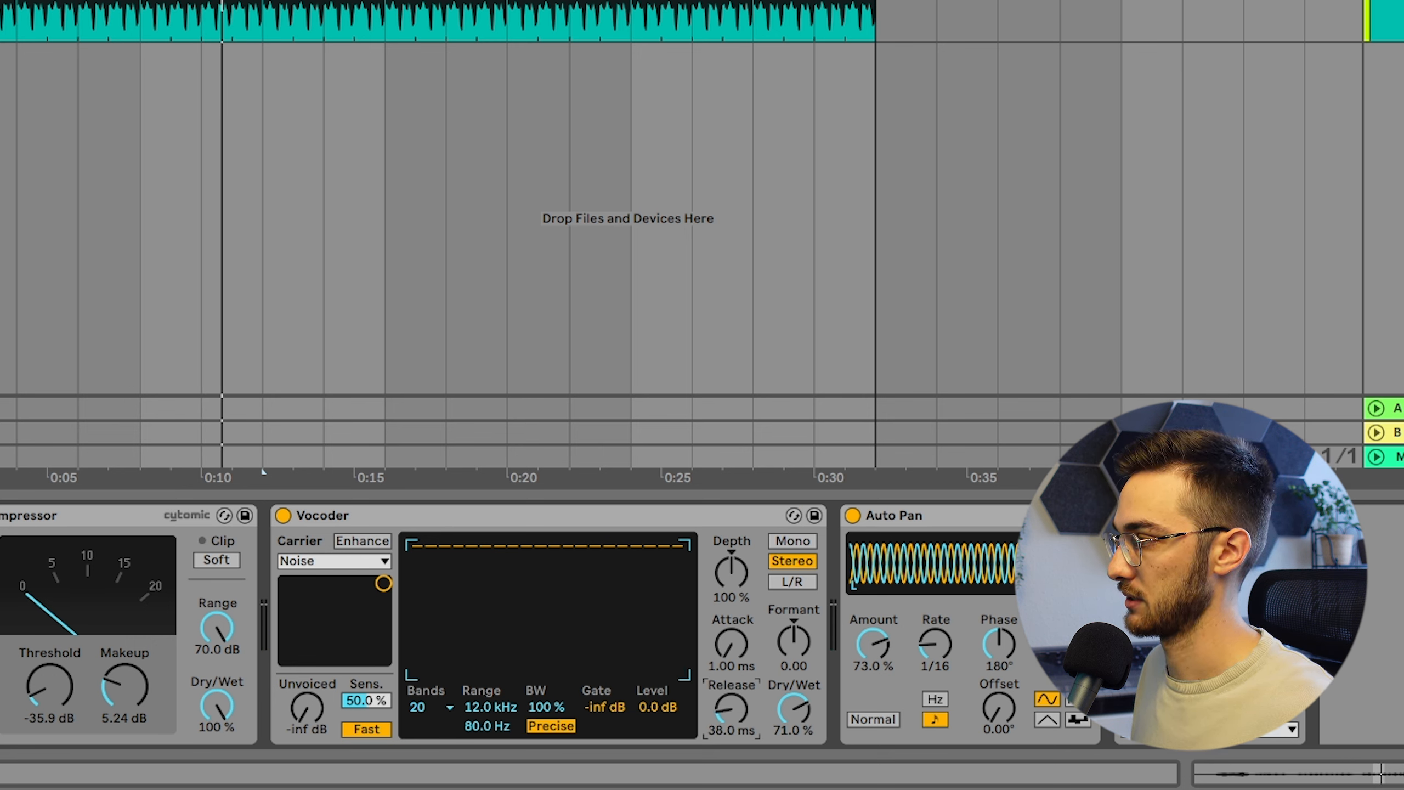
{"action": "left_click_drag", "start_coordinate": [731, 709], "coordinate": [731, 692]}
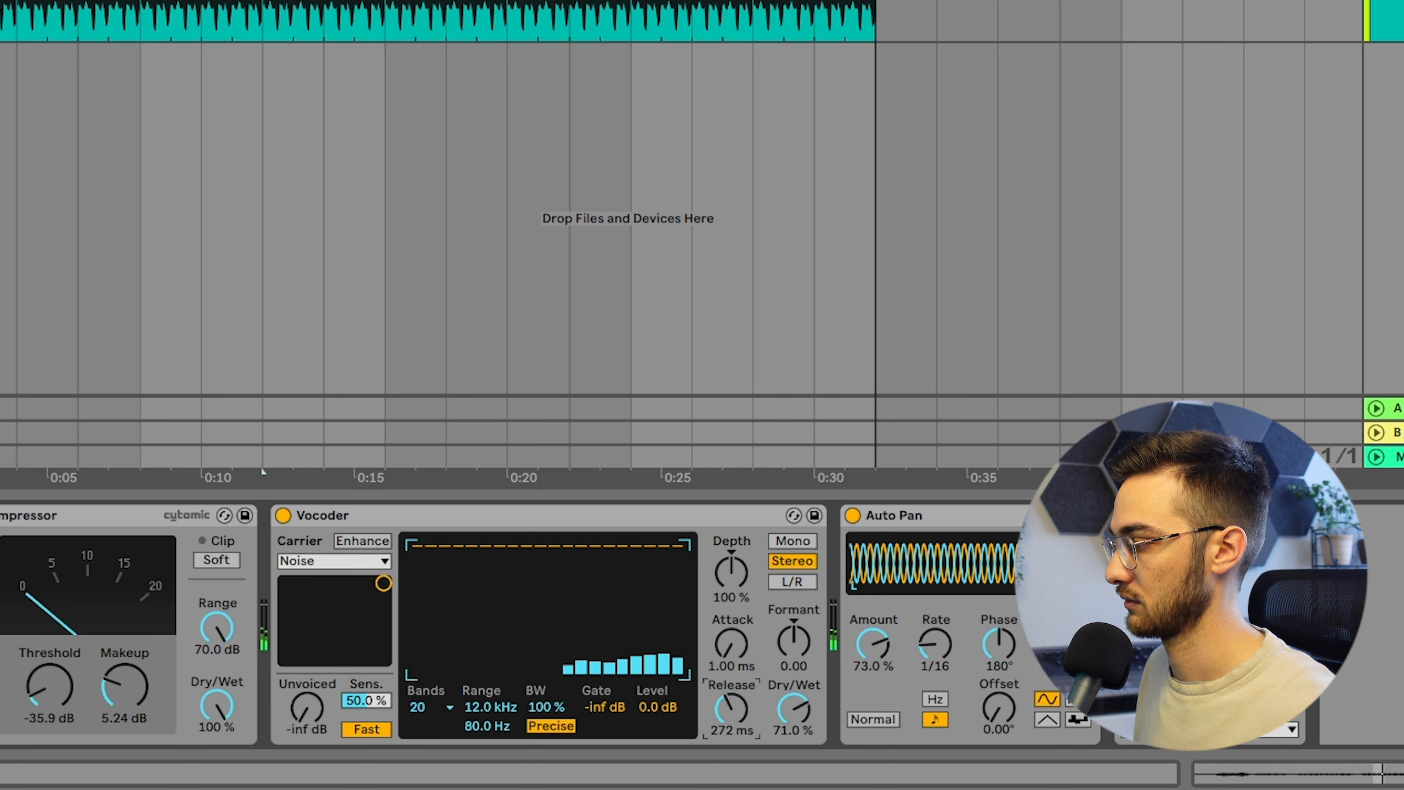
Step: Set the Vocoder's release to 119 ms and its dry/wet to 65.5 %, and stop playback
{"action": "left_click_drag", "start_coordinate": [731, 709], "coordinate": [731, 716]}
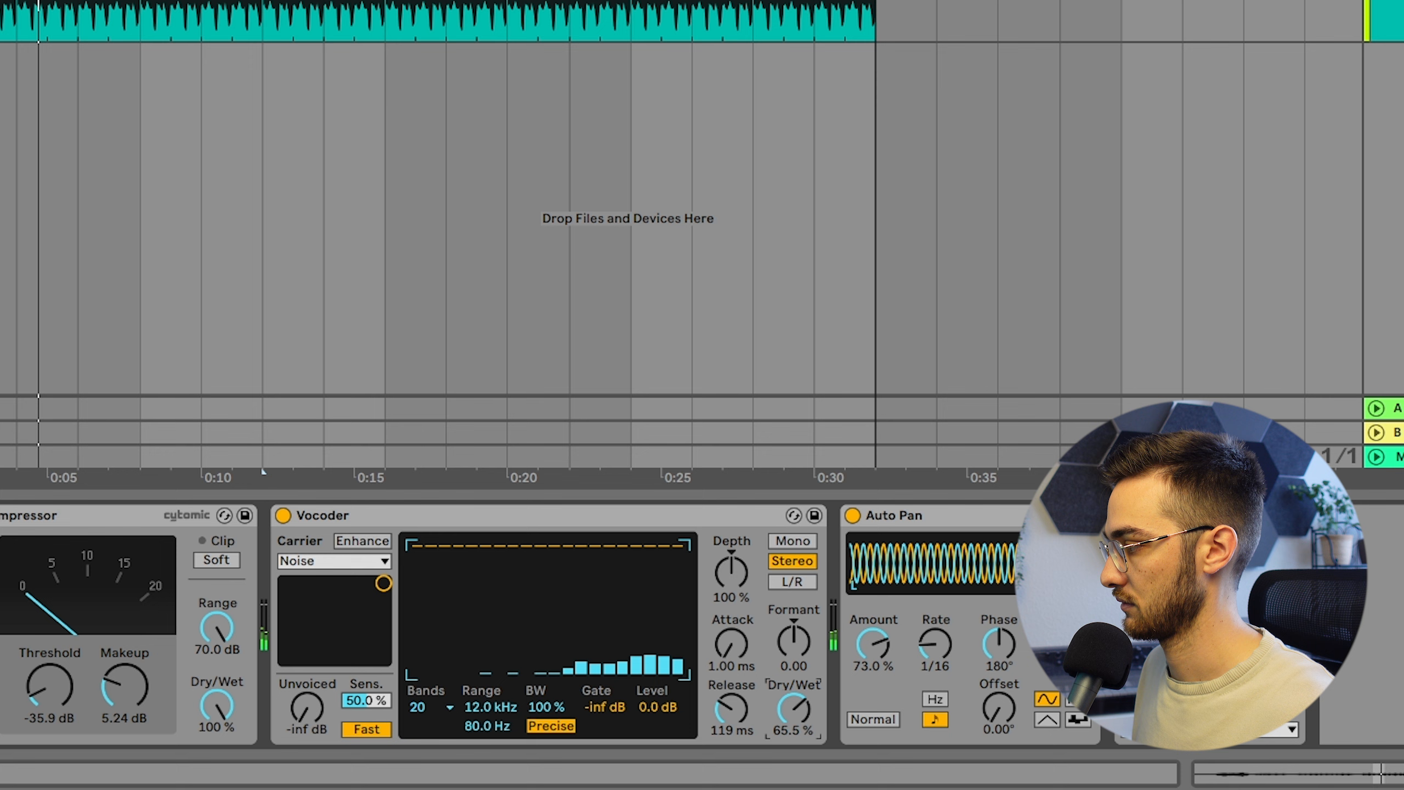
{"action": "left_click_drag", "start_coordinate": [803, 707], "coordinate": [802, 710]}
{"action": "left_click", "coordinate": [1385, 20]}
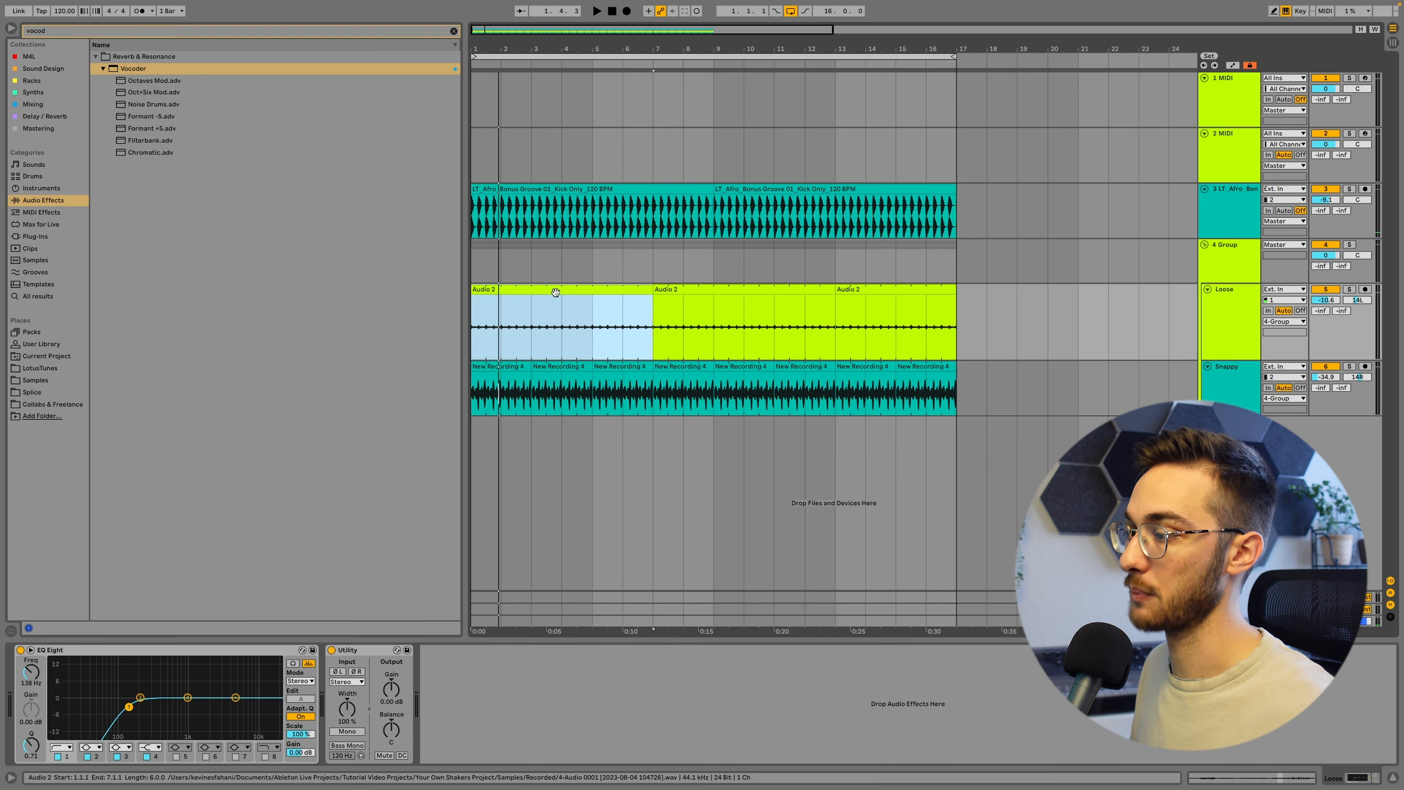
Step: Open the first Audio 2 clip on the Loose track and move its two-beat loop to start at bar 11
{"action": "double_click", "coordinate": [553, 289]}
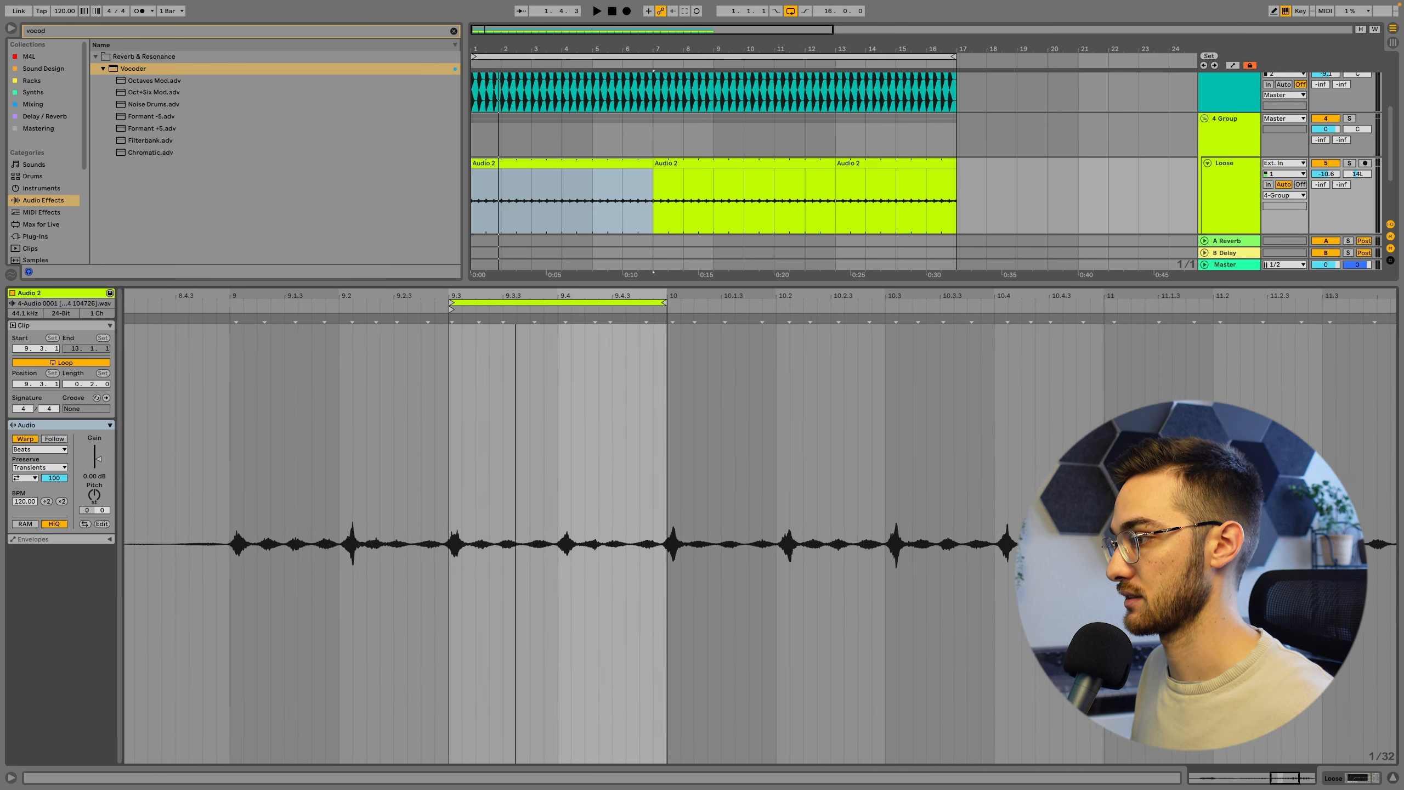
{"action": "left_click", "coordinate": [801, 358]}
{"action": "left_click_drag", "start_coordinate": [801, 295], "coordinate": [796, 306]}
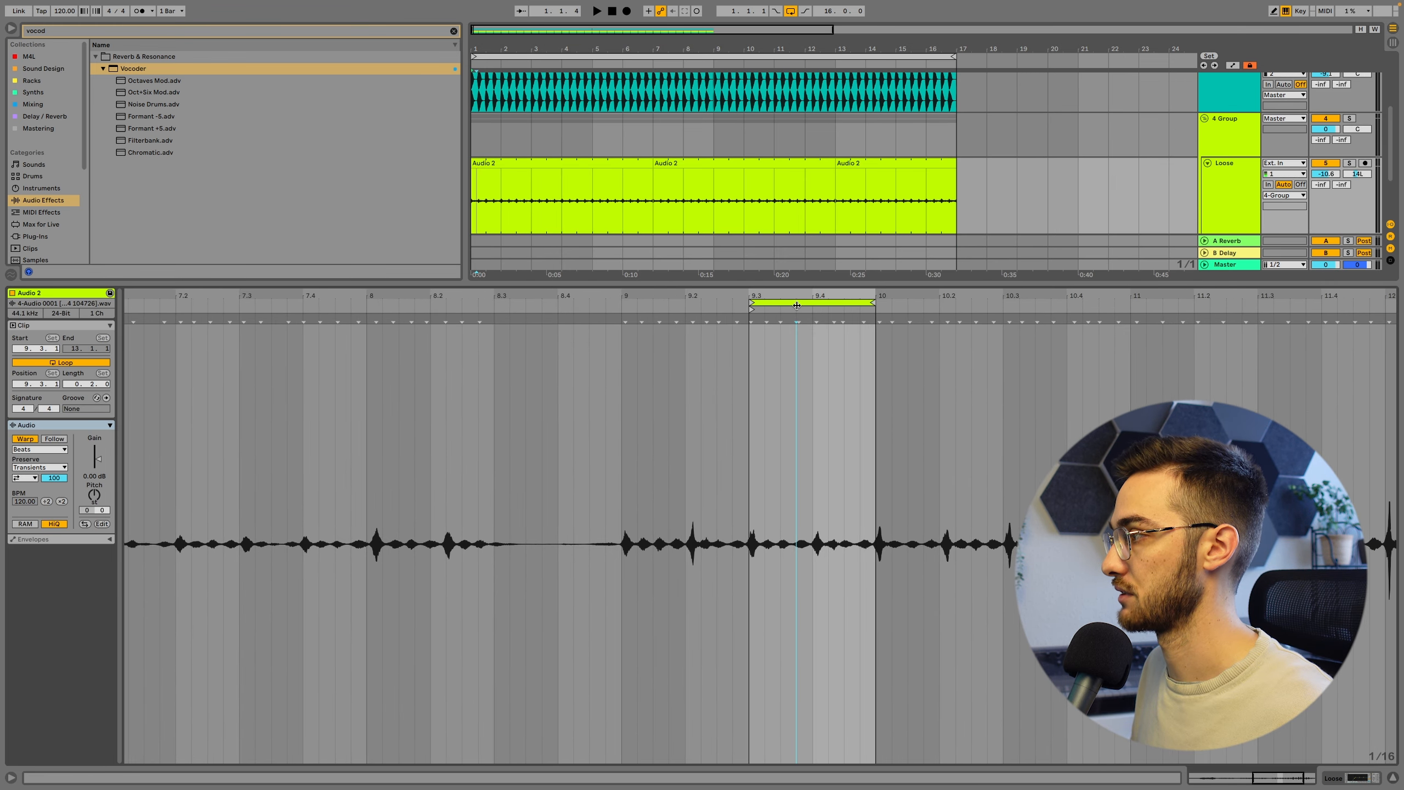
{"action": "scroll", "coordinate": [796, 301], "scroll_direction": "down", "scroll_amount": 2}
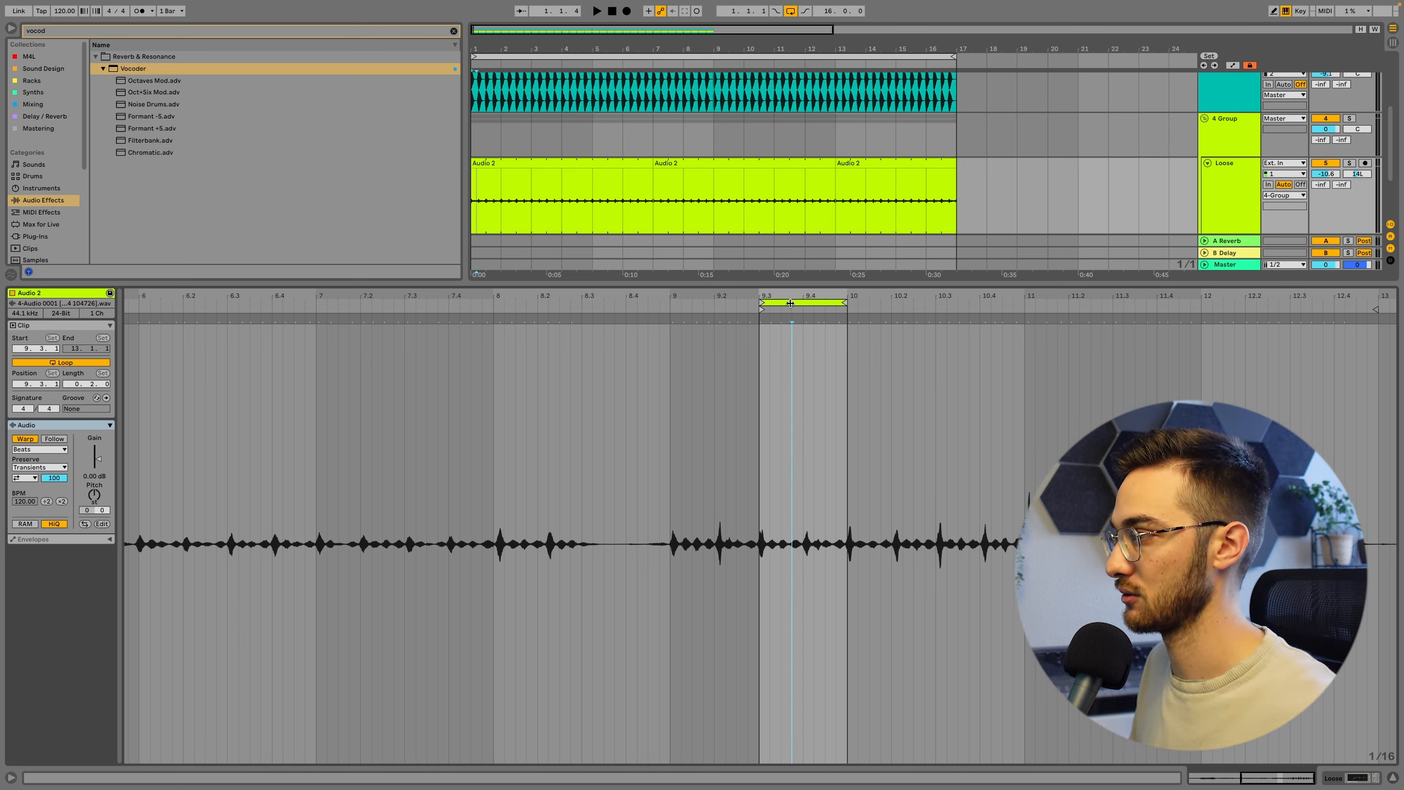
{"action": "left_click_drag", "start_coordinate": [791, 303], "coordinate": [1055, 303]}
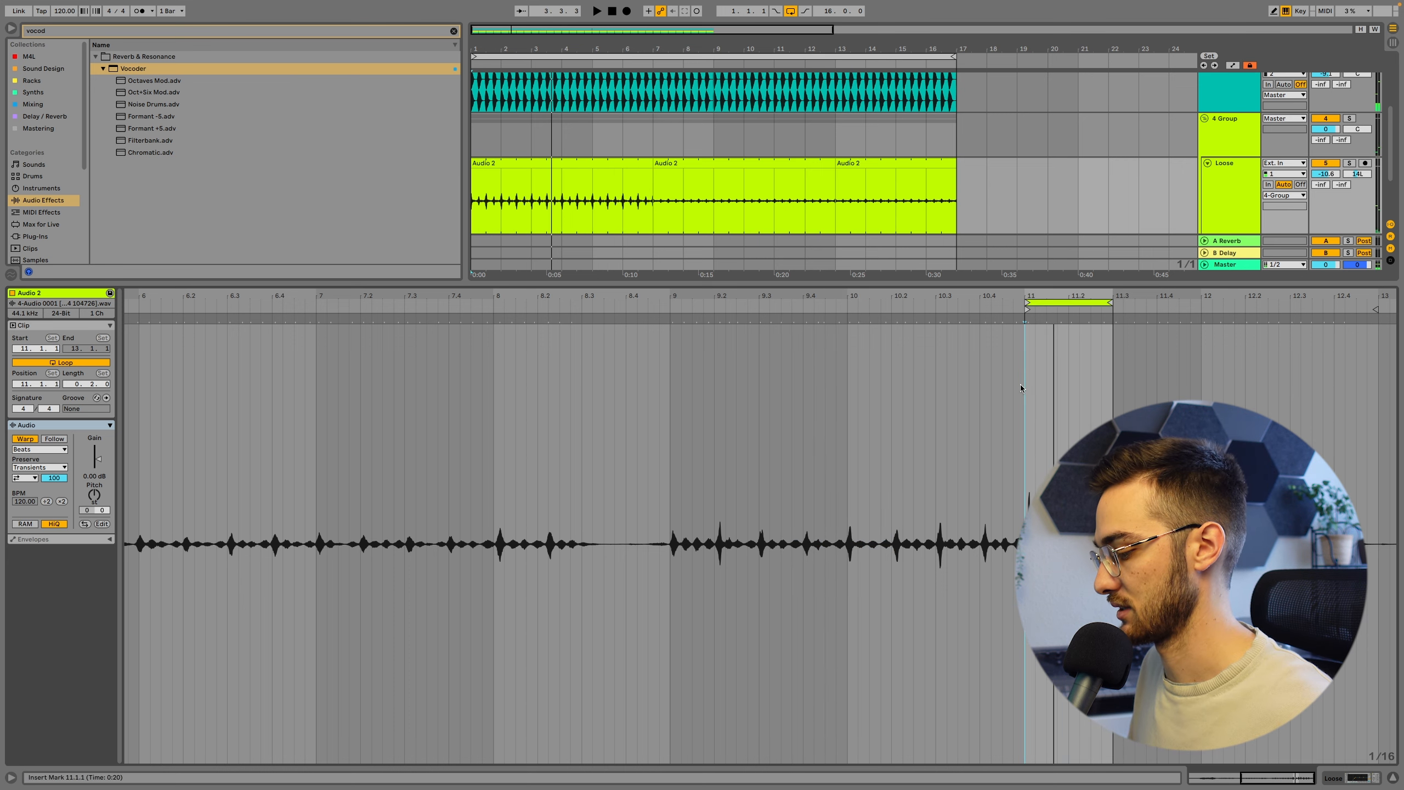
Step: Quantize the whole Audio 2 recording to 1/16 at 100 % and move its loop back to around bar 9
{"action": "key", "text": "ctrl+a"}
{"action": "key", "text": "ctrl+shift+u"}
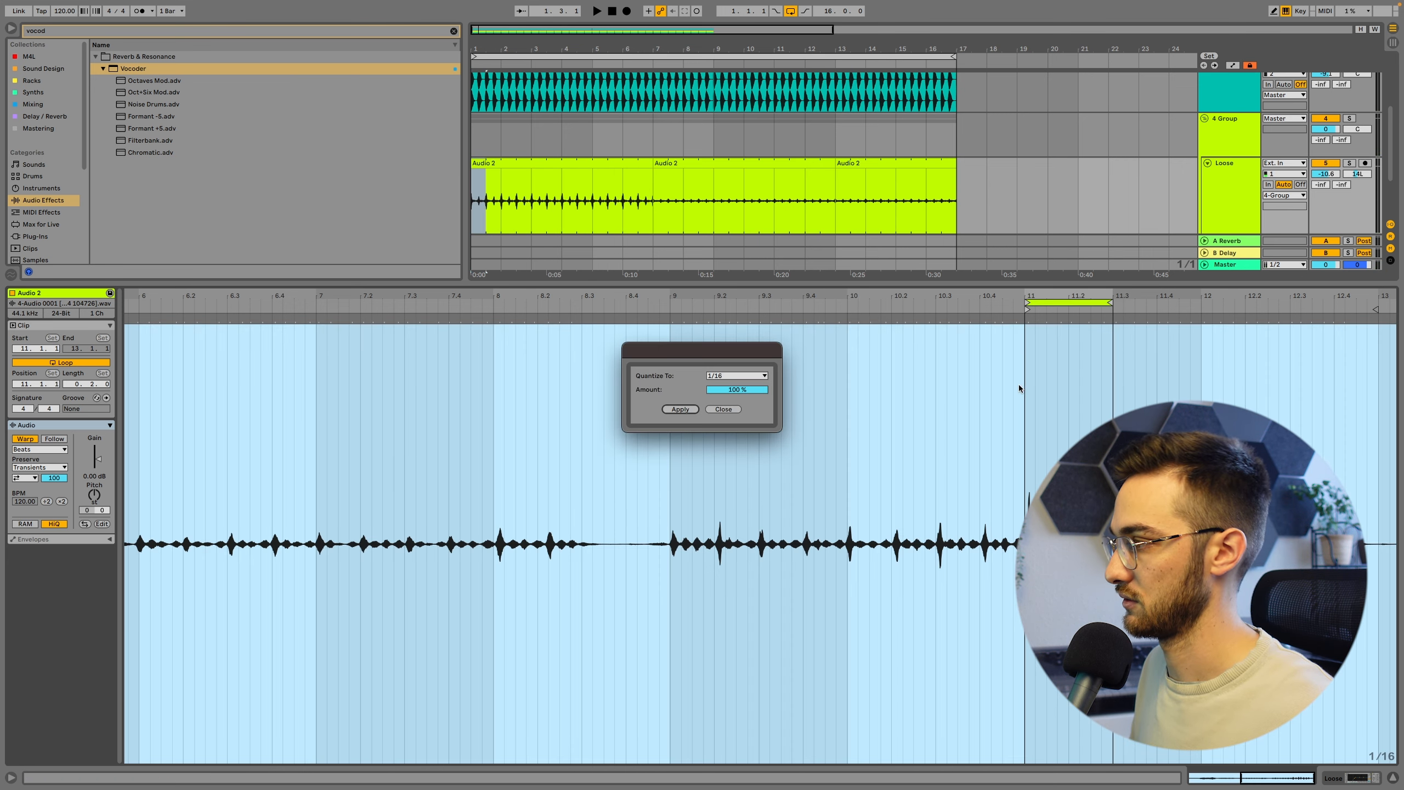
{"action": "left_click", "coordinate": [680, 409]}
{"action": "key", "text": "space"}
{"action": "left_click_drag", "start_coordinate": [1067, 303], "coordinate": [801, 304]}
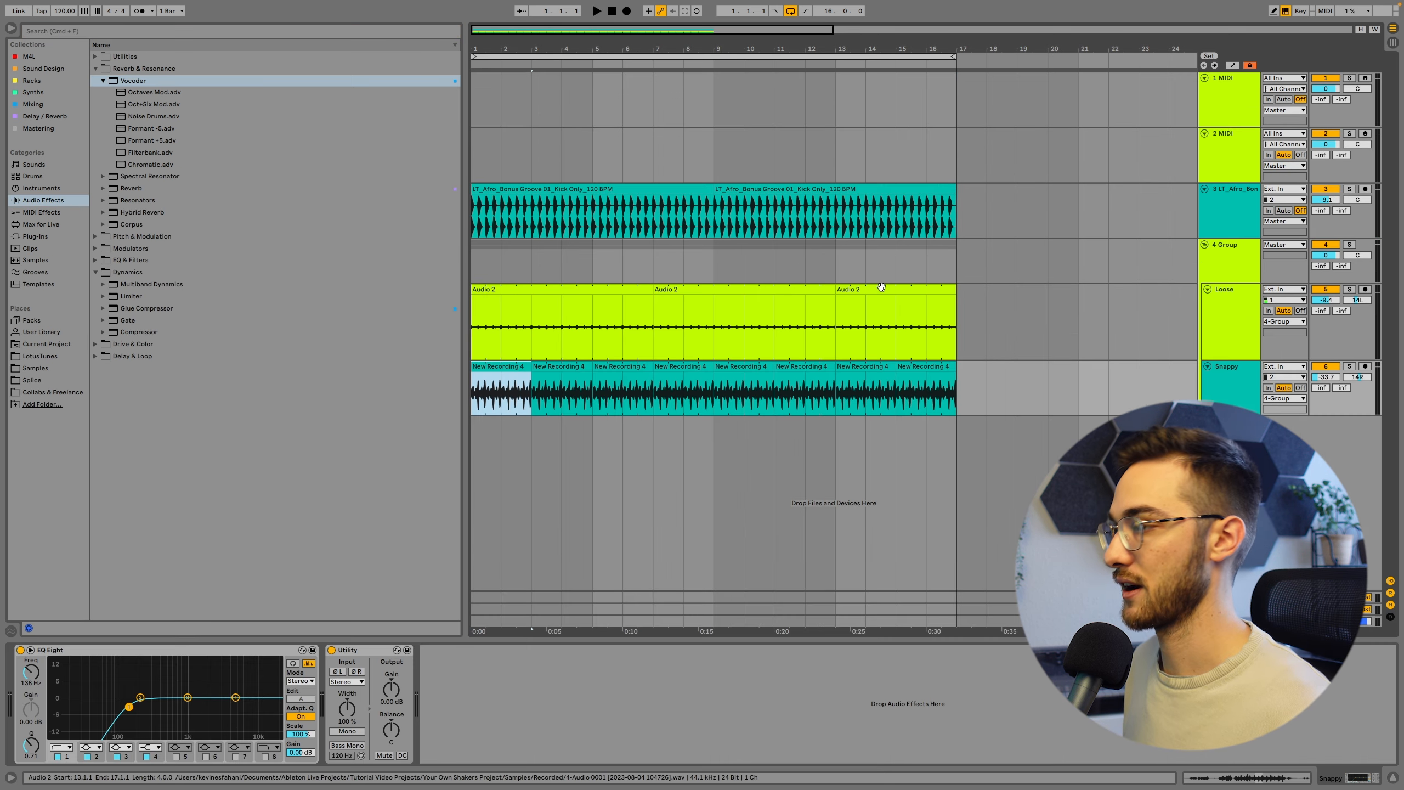
Step: Select the last Audio 2 clip on the Loose track and search the Grooves library for "logi"
{"action": "left_click", "coordinate": [882, 287], "text": "shift"}
{"action": "left_click", "coordinate": [511, 305]}
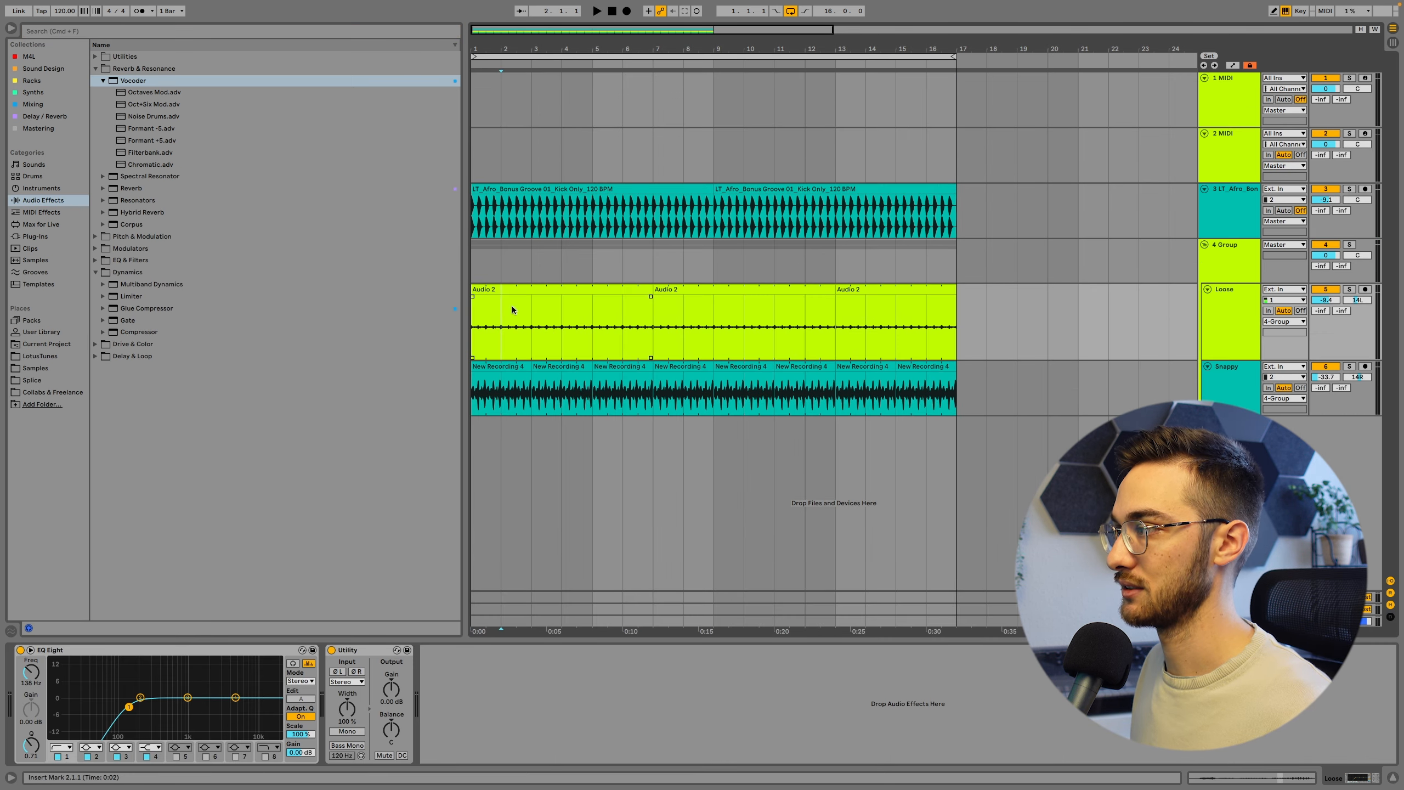
{"action": "left_click", "coordinate": [513, 291]}
{"action": "left_click", "coordinate": [902, 293]}
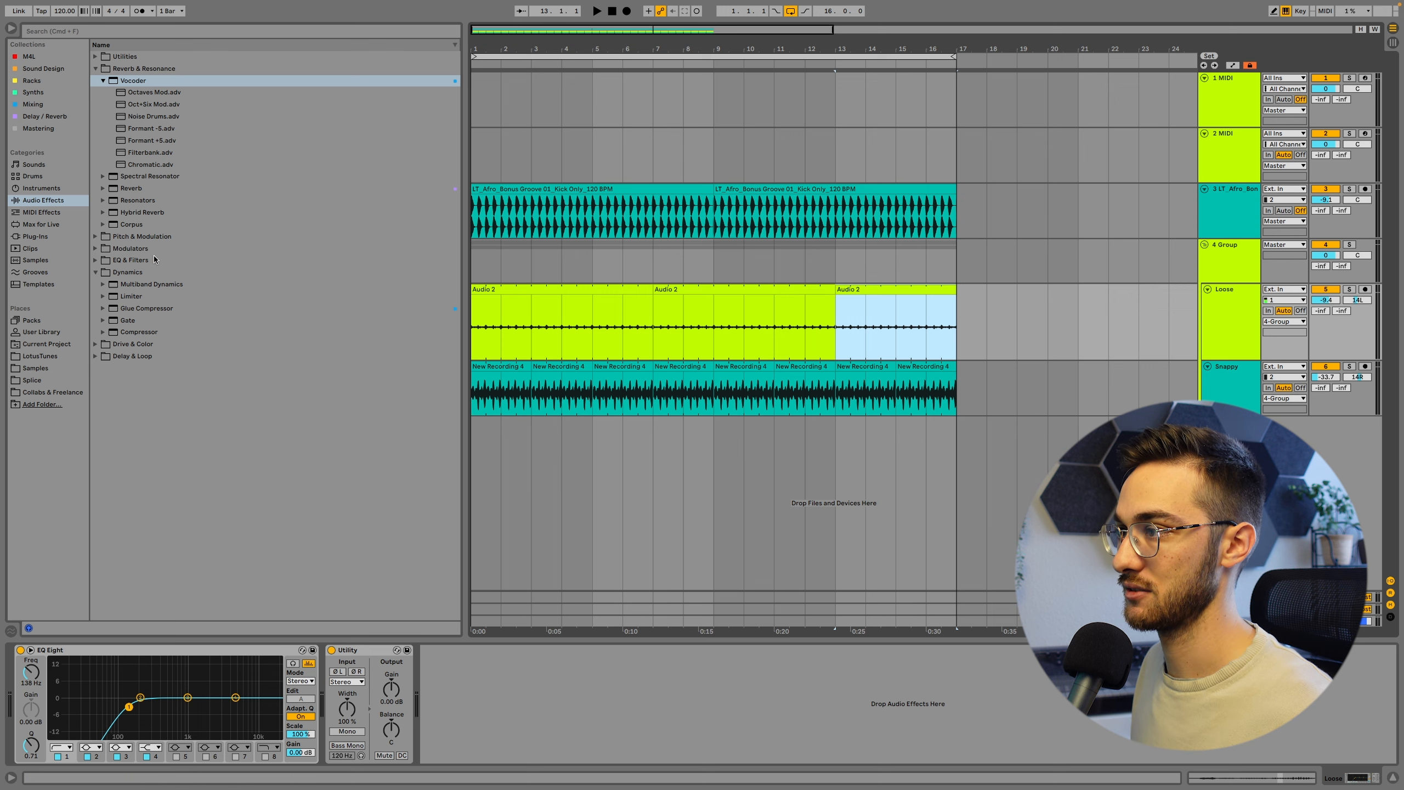
{"action": "left_click", "coordinate": [34, 272]}
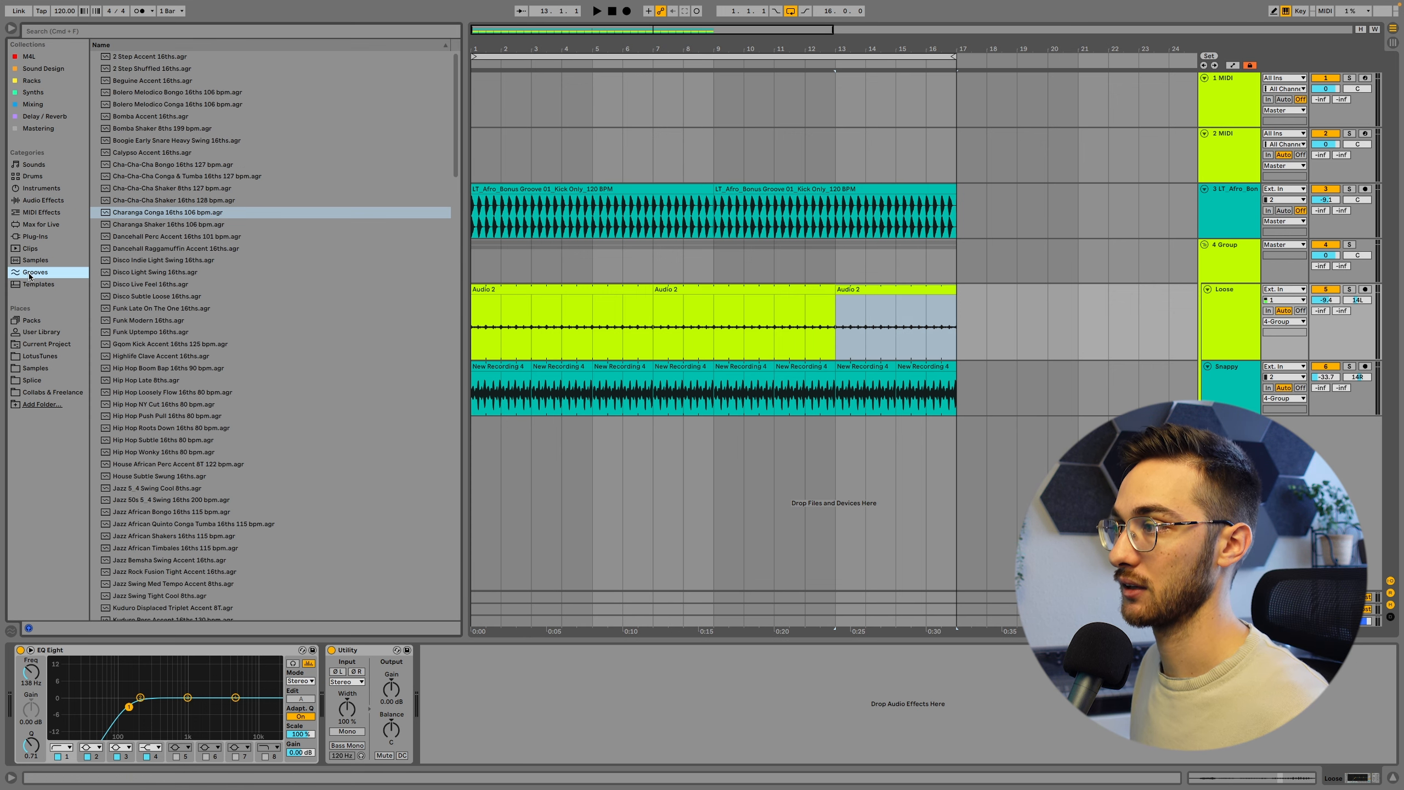
{"action": "scroll", "coordinate": [184, 417], "scroll_direction": "down", "scroll_amount": 3}
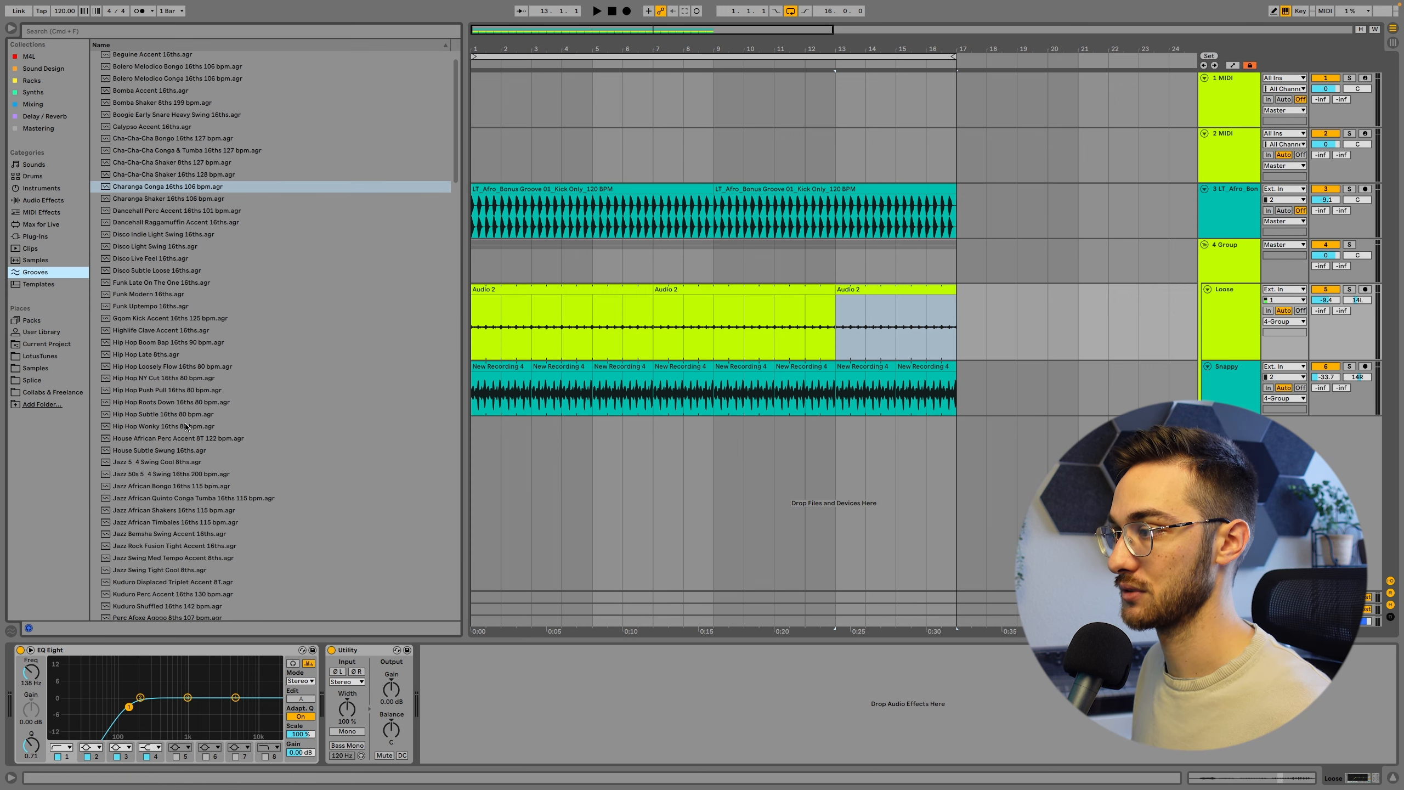
{"action": "left_click", "coordinate": [106, 33]}
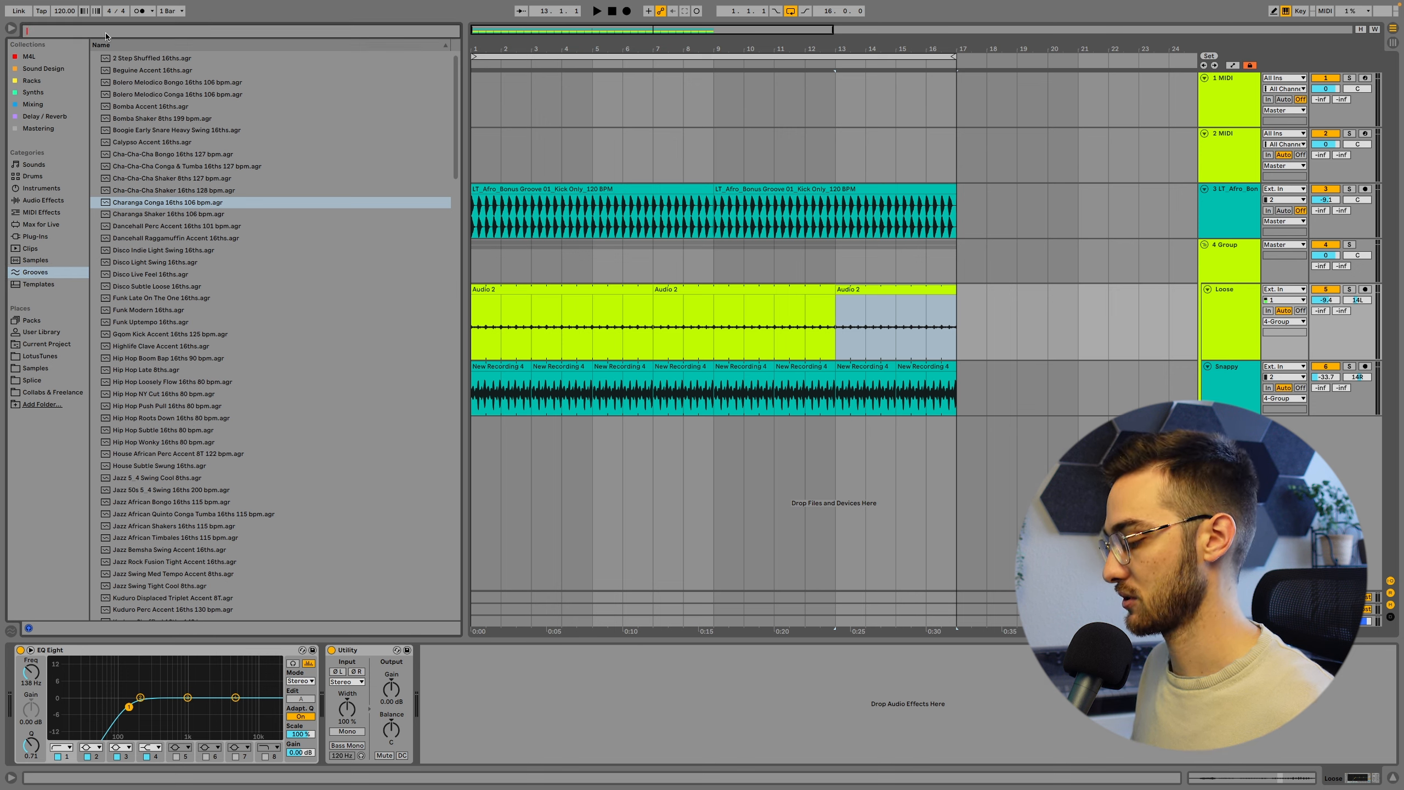
{"action": "type", "text": "logi"}
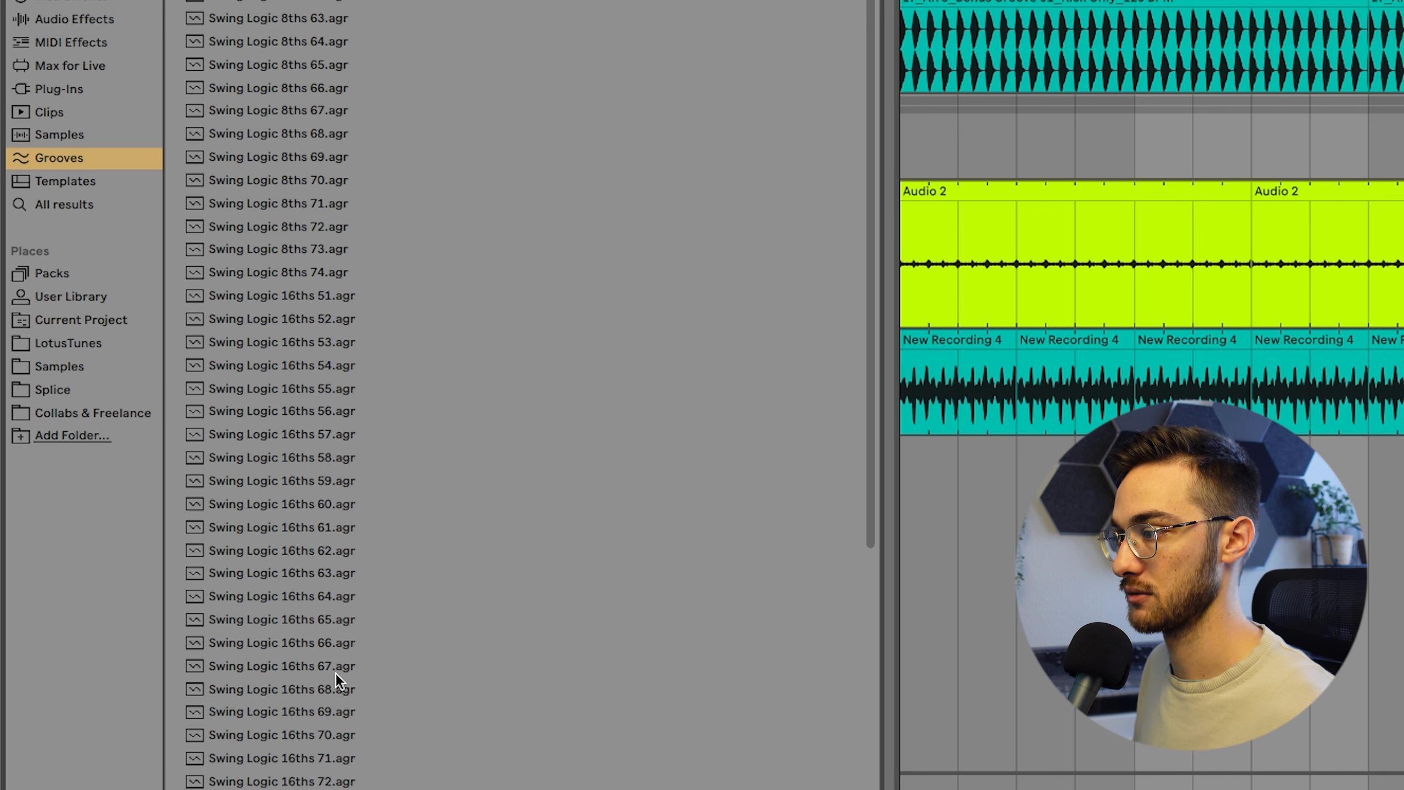
Step: Browse the Swing Logic grooves in the search results and select Swing Logic 16ths 55
{"action": "scroll", "coordinate": [337, 619], "scroll_direction": "down", "scroll_amount": 5}
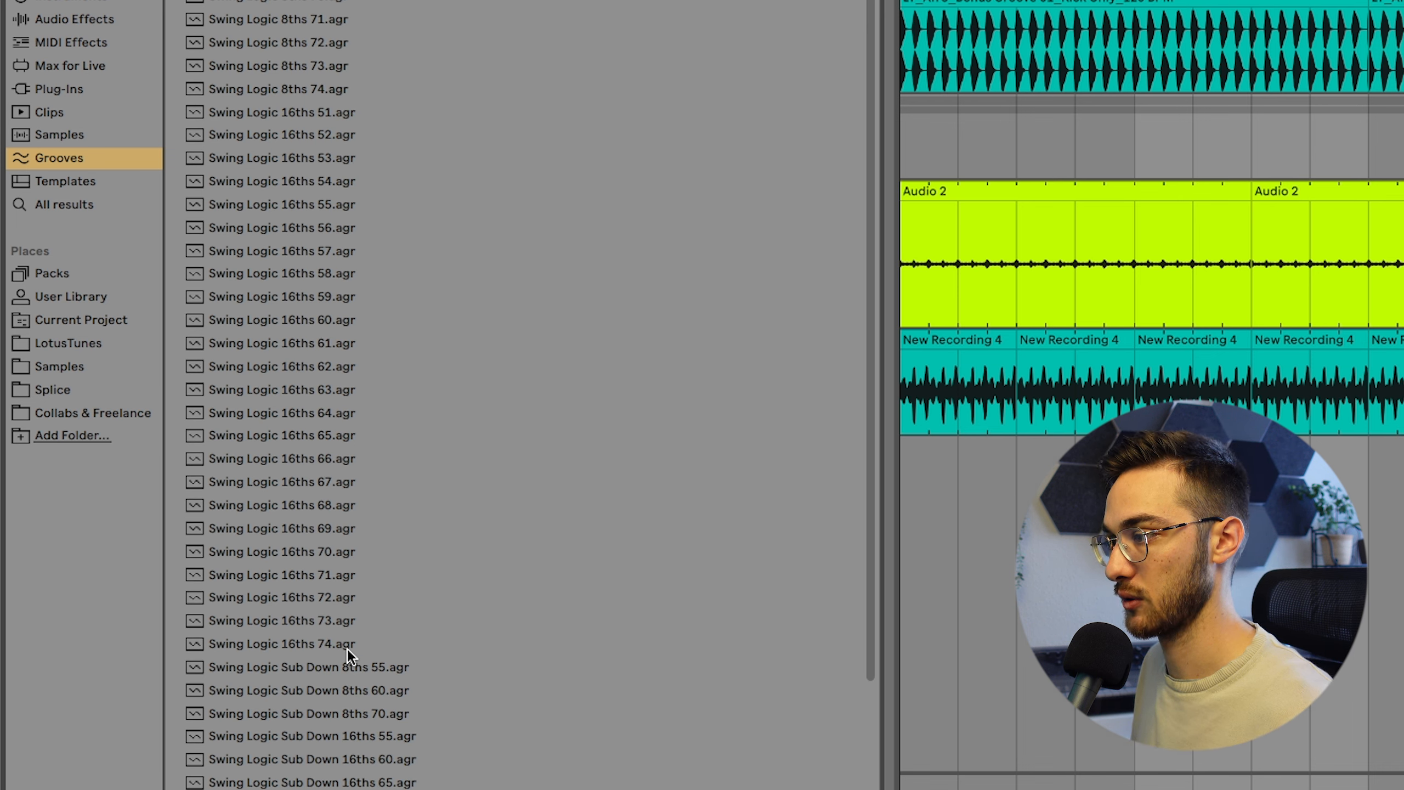
{"action": "scroll", "coordinate": [344, 650], "scroll_direction": "down", "scroll_amount": 1}
{"action": "right_click", "coordinate": [344, 650]}
{"action": "left_click", "coordinate": [323, 588]}
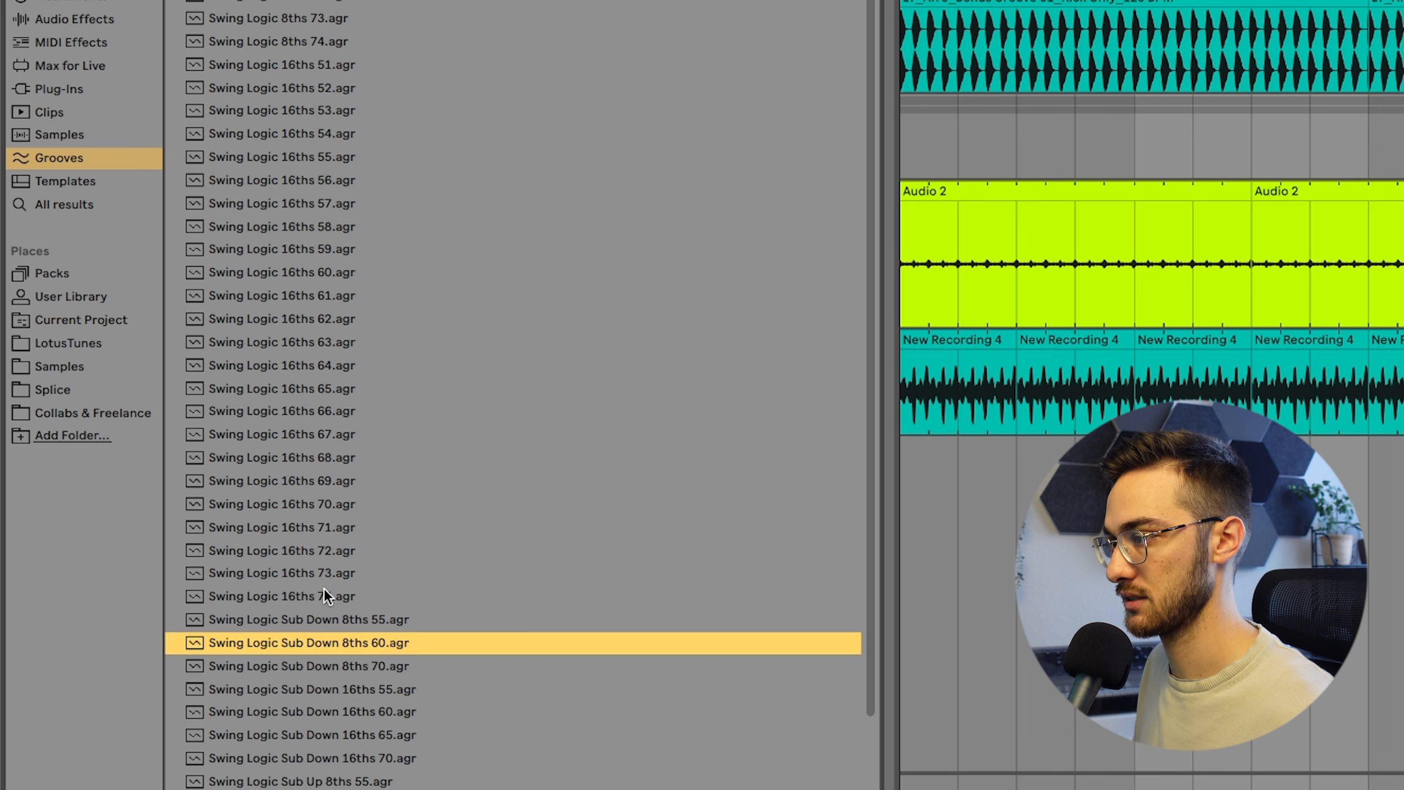
{"action": "scroll", "coordinate": [346, 518], "scroll_direction": "up", "scroll_amount": 5}
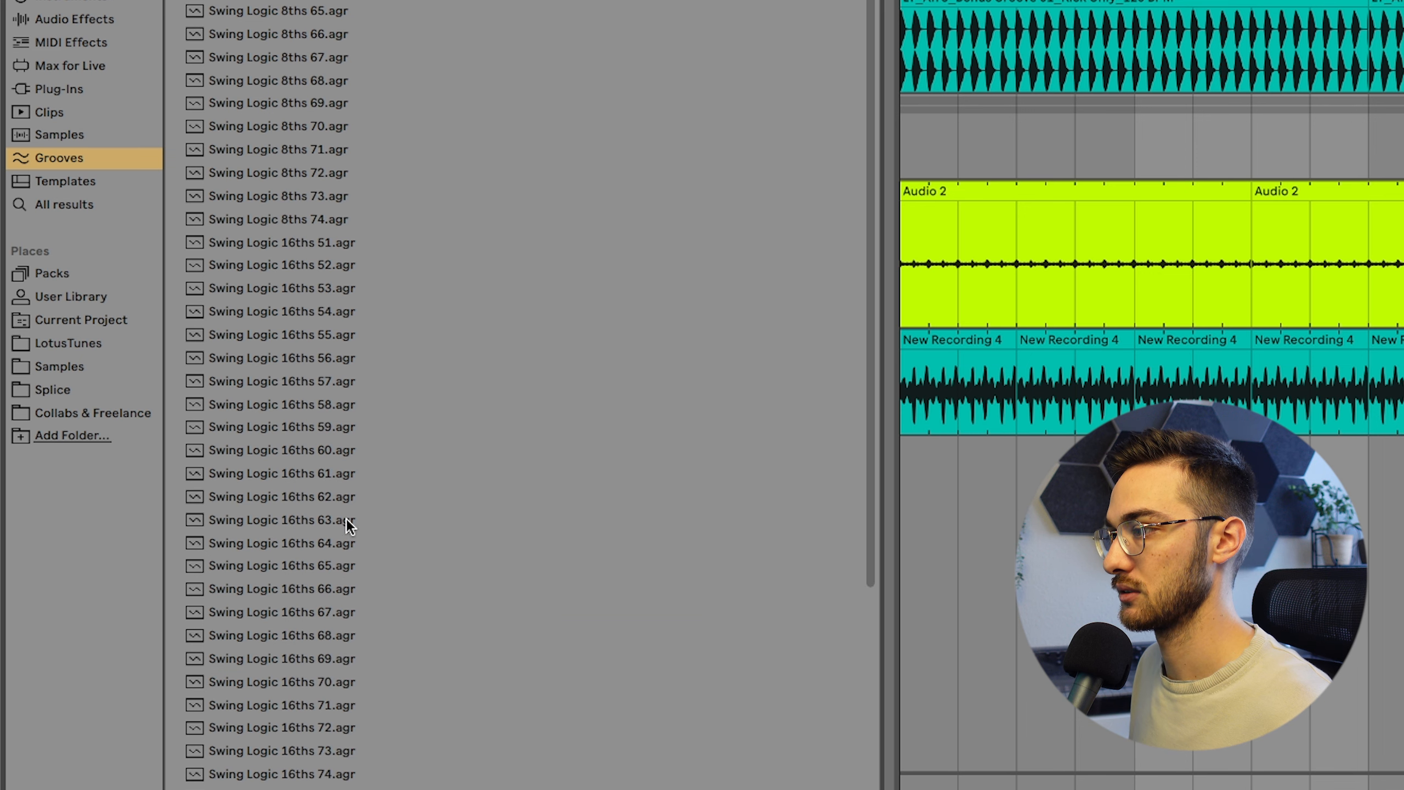
{"action": "left_click", "coordinate": [312, 337]}
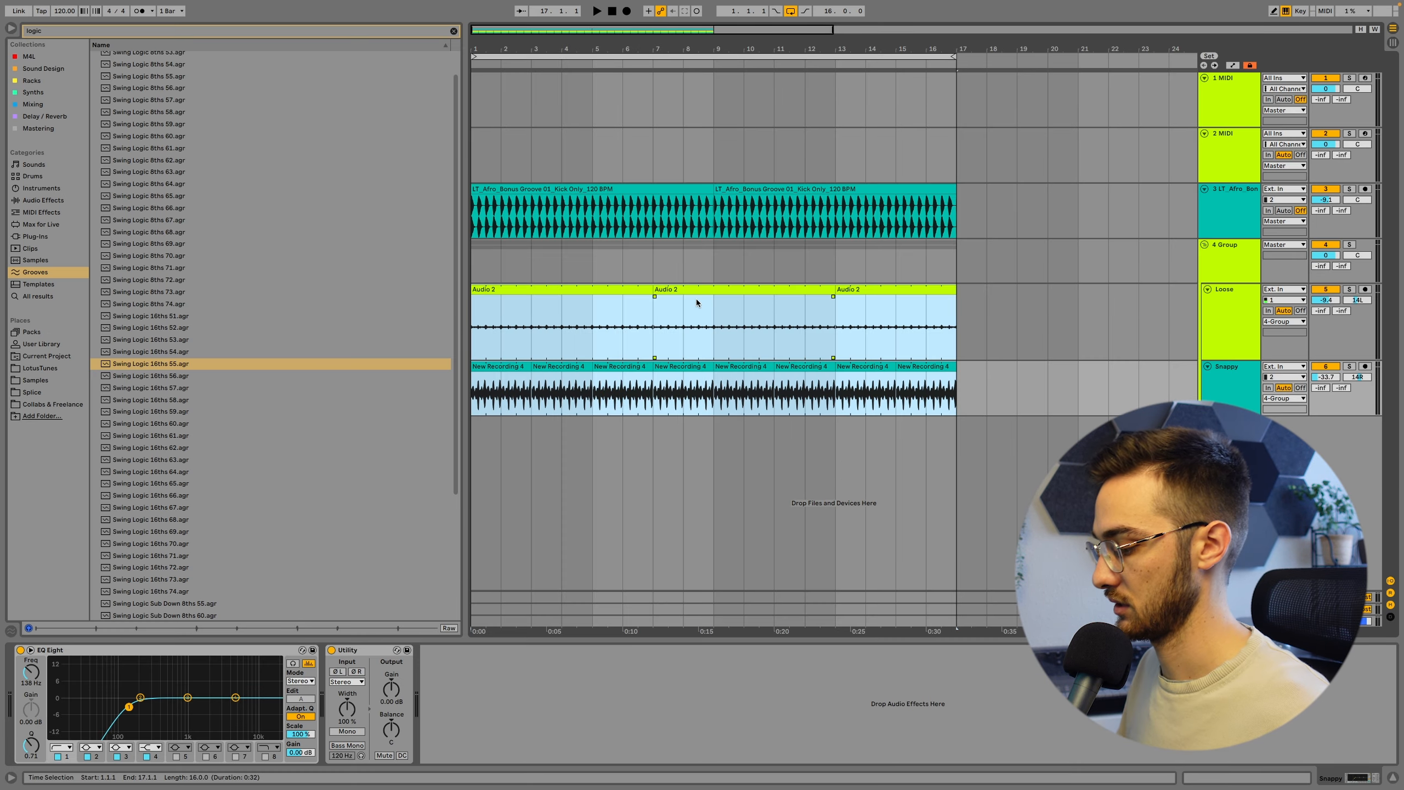
Step: Consolidate the clips on the Loose and Snappy tracks into one clip each and apply the Swing Logic 16ths 55 groove to both
{"action": "key", "text": "ctrl+j"}
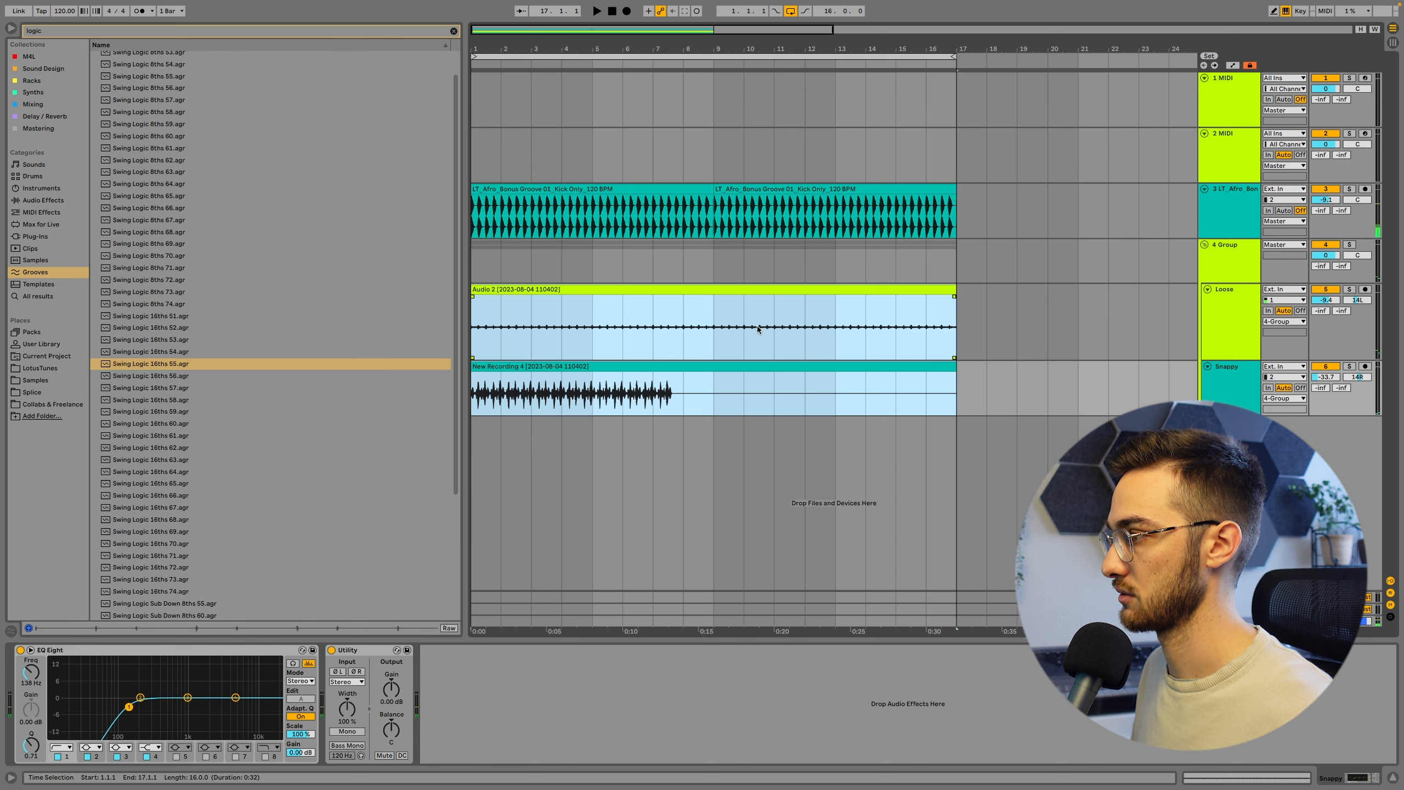
{"action": "left_click", "coordinate": [631, 288]}
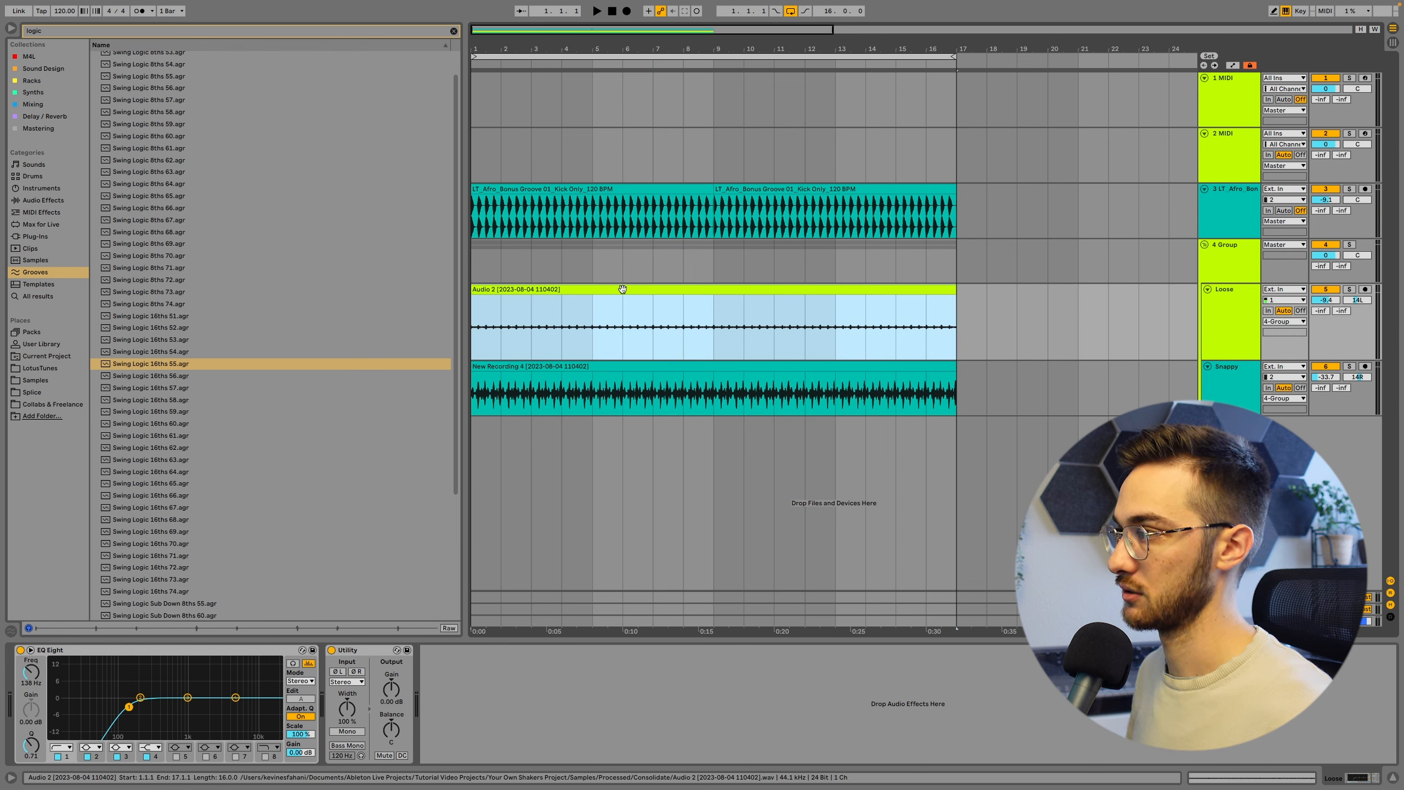
{"action": "left_click", "coordinate": [475, 391], "text": "shift"}
{"action": "left_click_drag", "start_coordinate": [164, 365], "coordinate": [508, 376]}
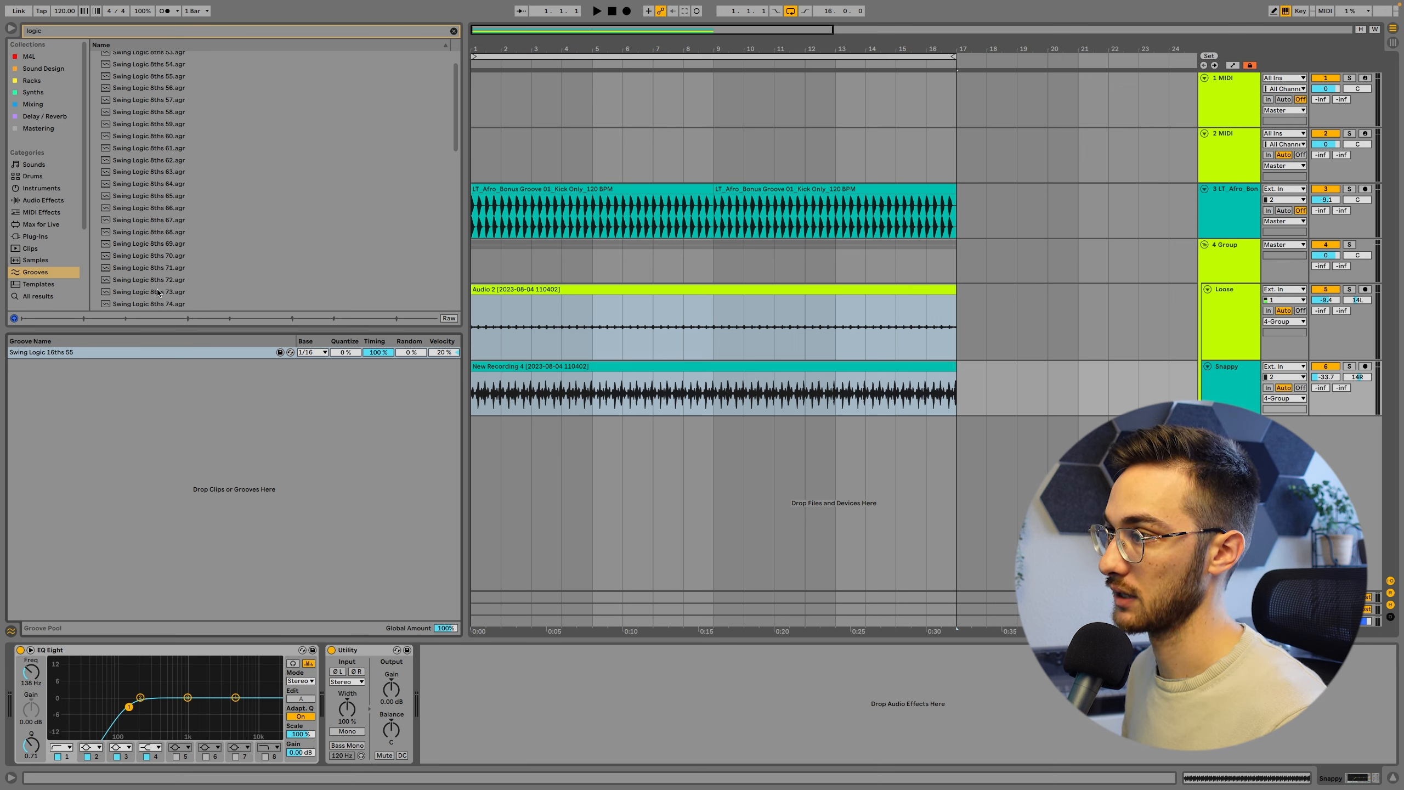
Step: Add the Swing Logic 8ths 72 and Swing Logic 8ths 67 grooves to the Groove Pool, then hide the pool
{"action": "left_click_drag", "start_coordinate": [157, 280], "coordinate": [165, 416]}
{"action": "left_click_drag", "start_coordinate": [161, 221], "coordinate": [166, 476]}
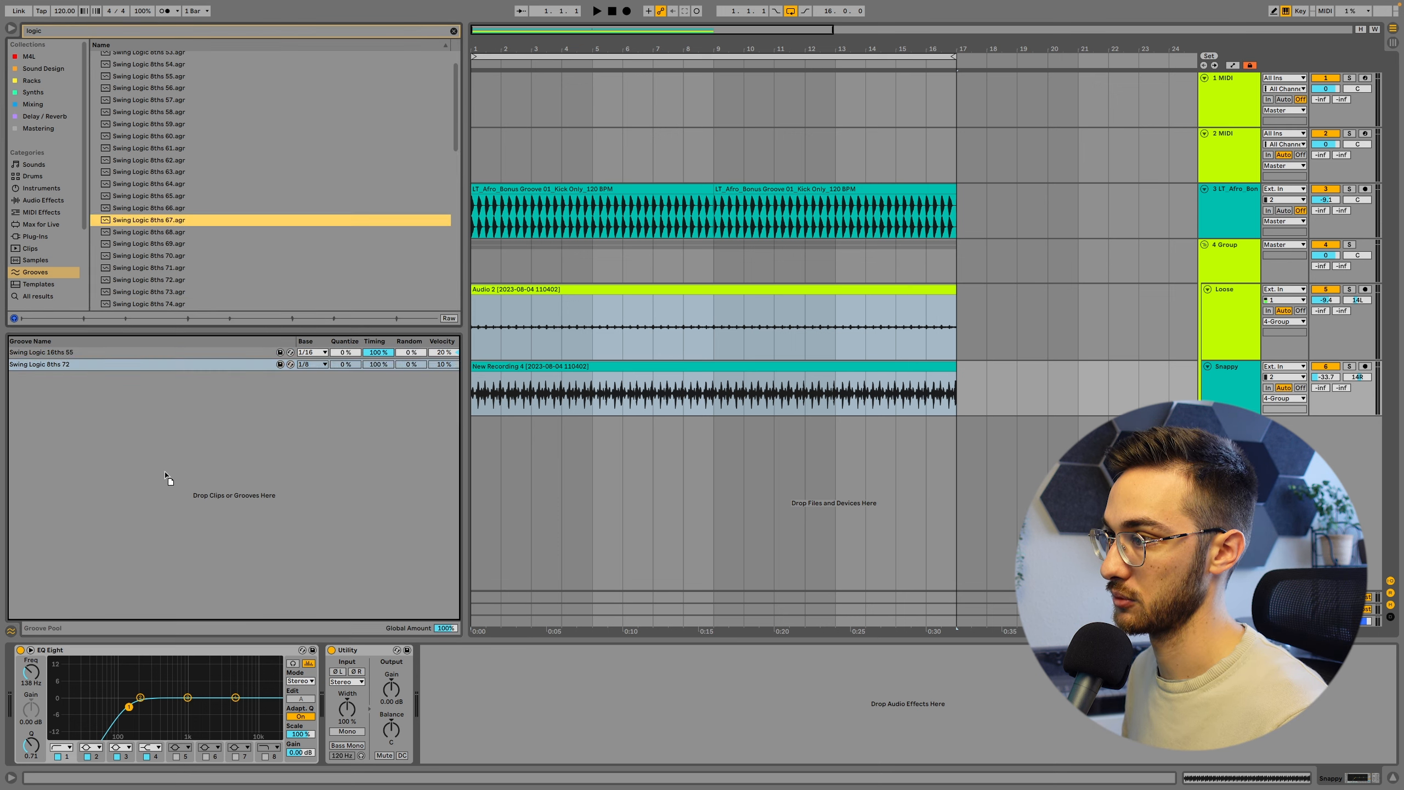
{"action": "left_click", "coordinate": [11, 631]}
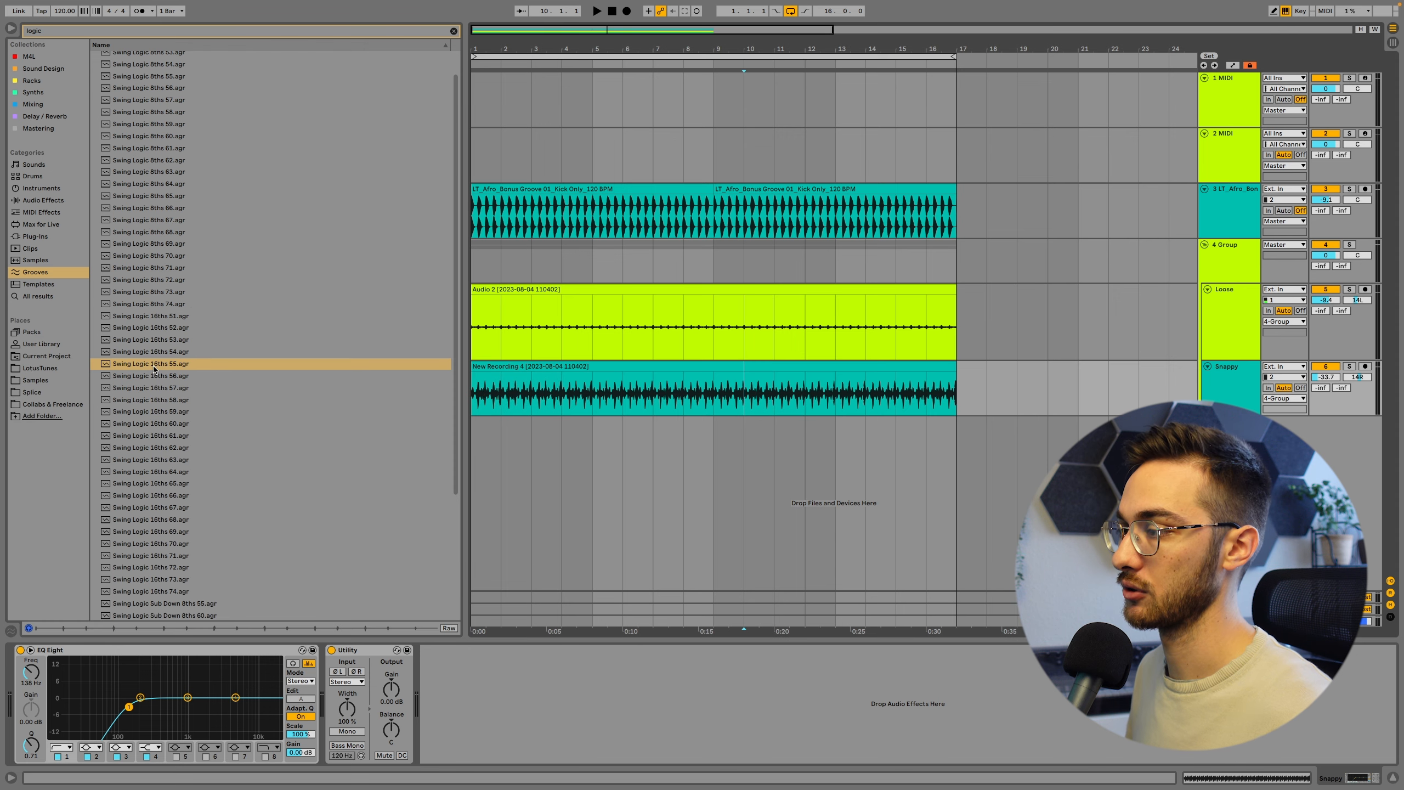
Step: Add Swing Logic 16ths 55 to the Groove Pool, select both shaker clips and open the Audio 2 clip's settings
{"action": "left_click", "coordinate": [158, 365]}
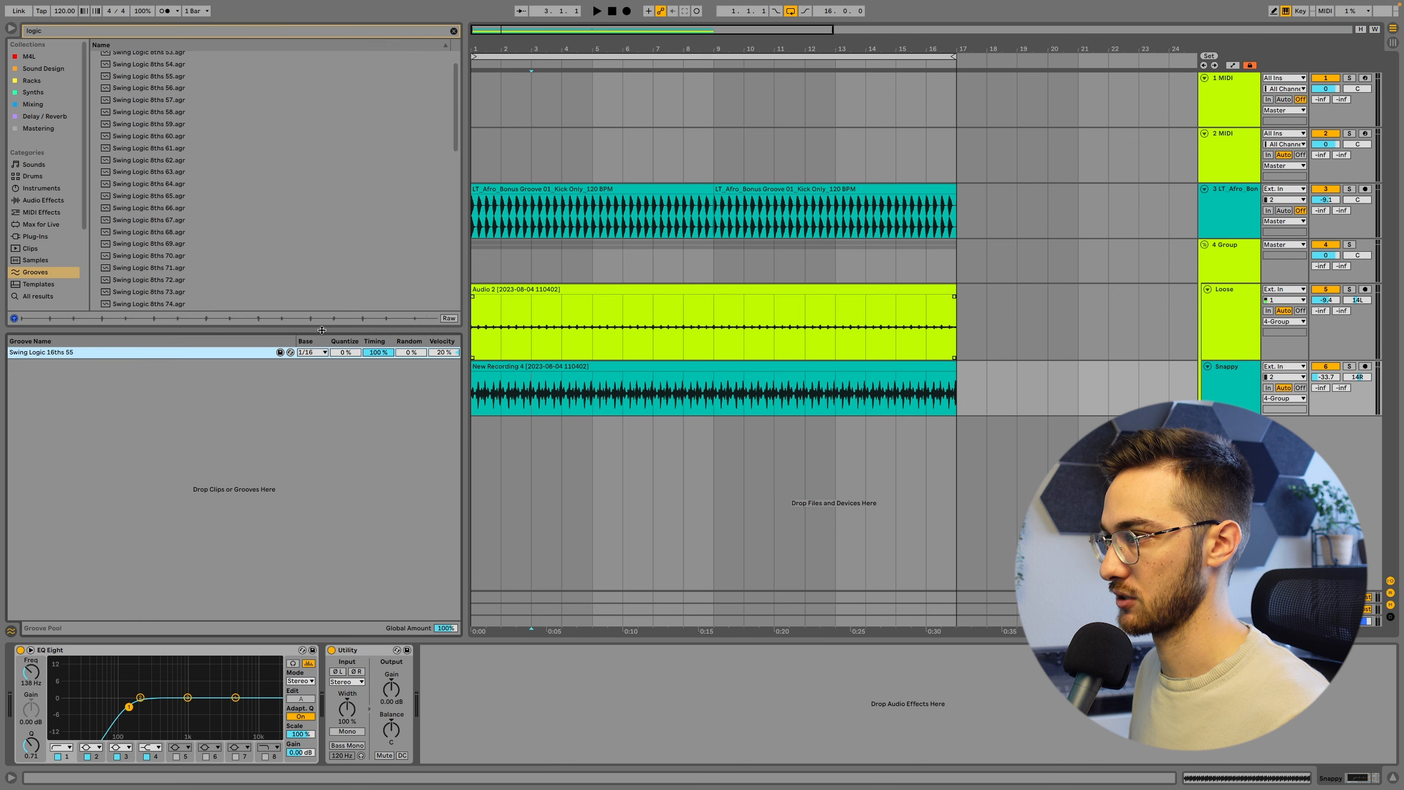
{"action": "scroll", "coordinate": [226, 285], "scroll_direction": "down", "scroll_amount": 3}
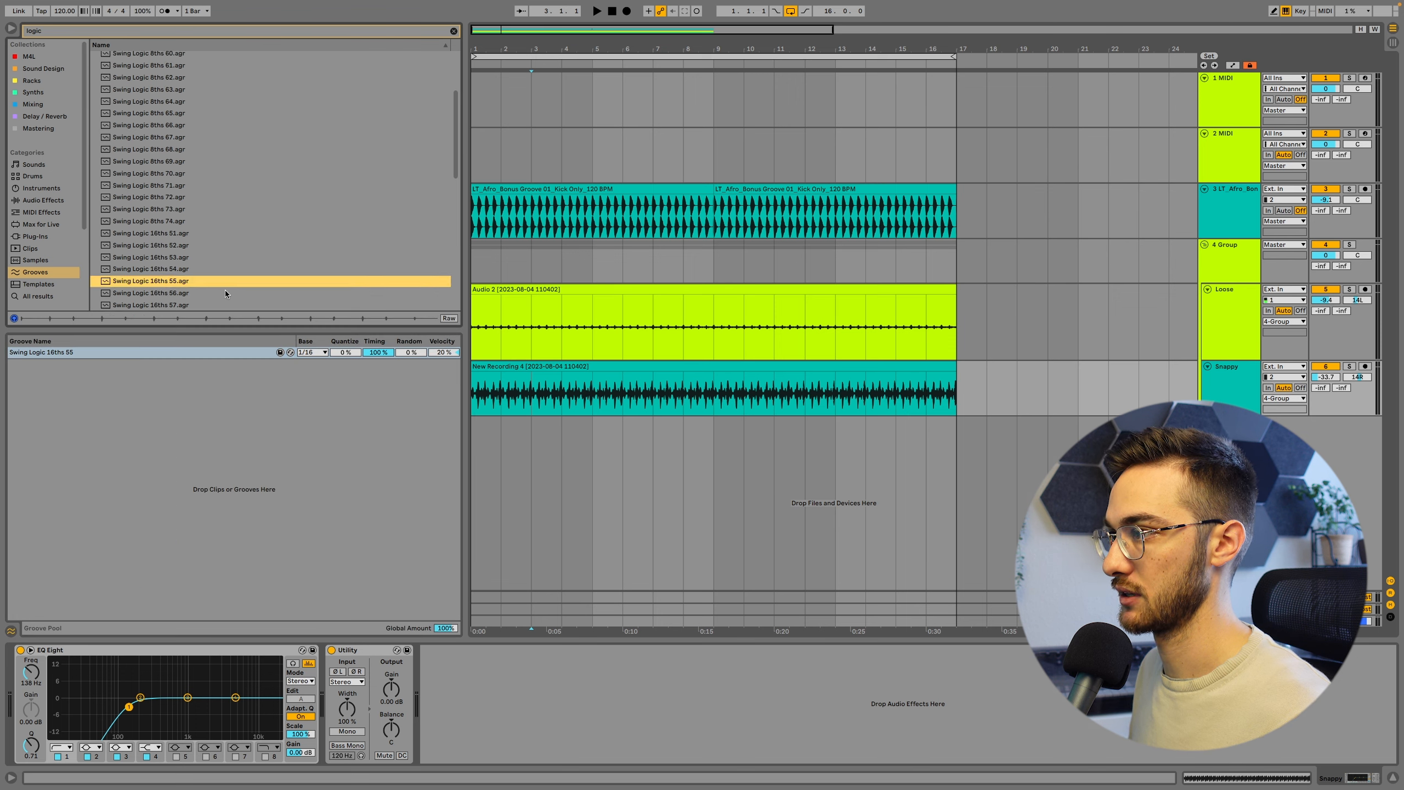
{"action": "left_click", "coordinate": [517, 366]}
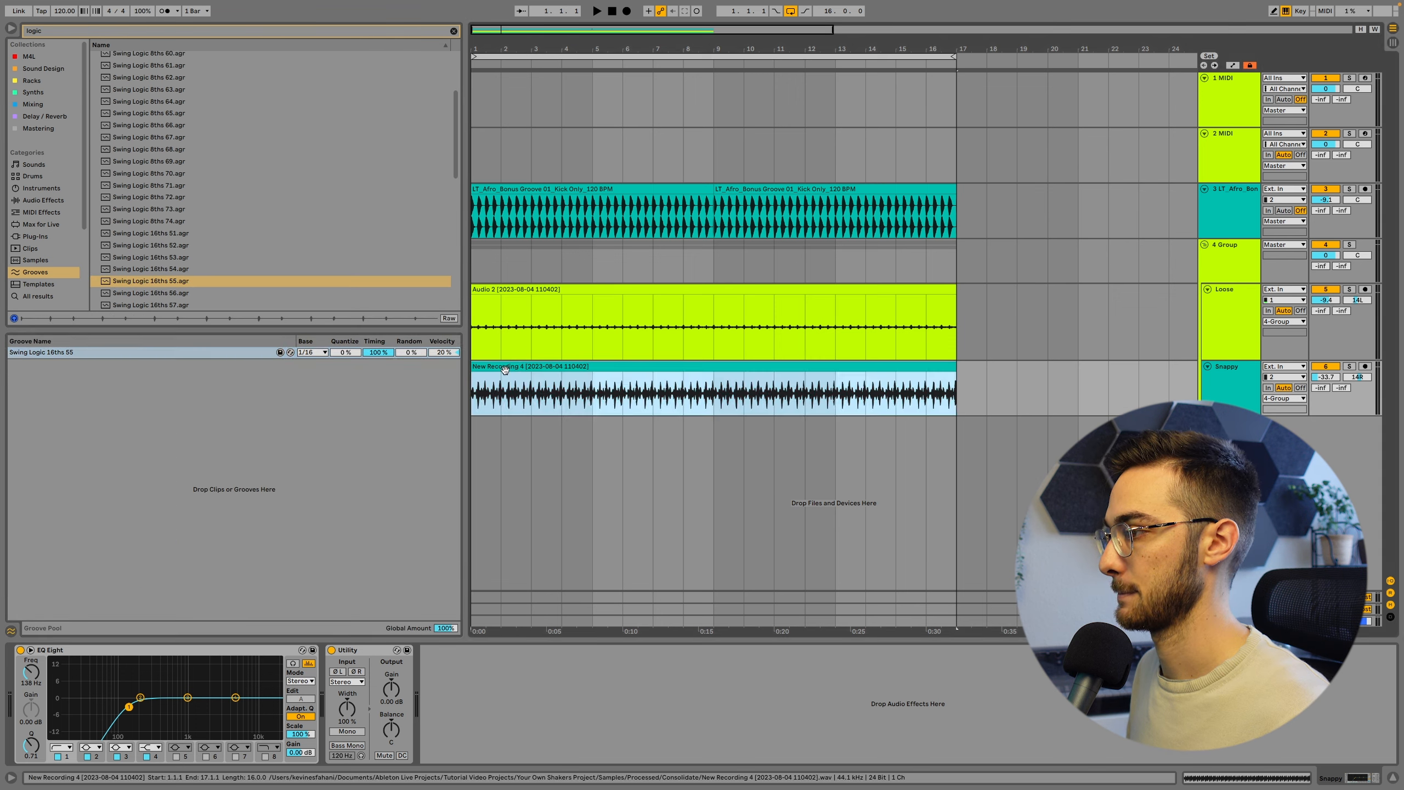
{"action": "left_click", "coordinate": [11, 631]}
{"action": "left_click", "coordinate": [542, 292], "text": "shift"}
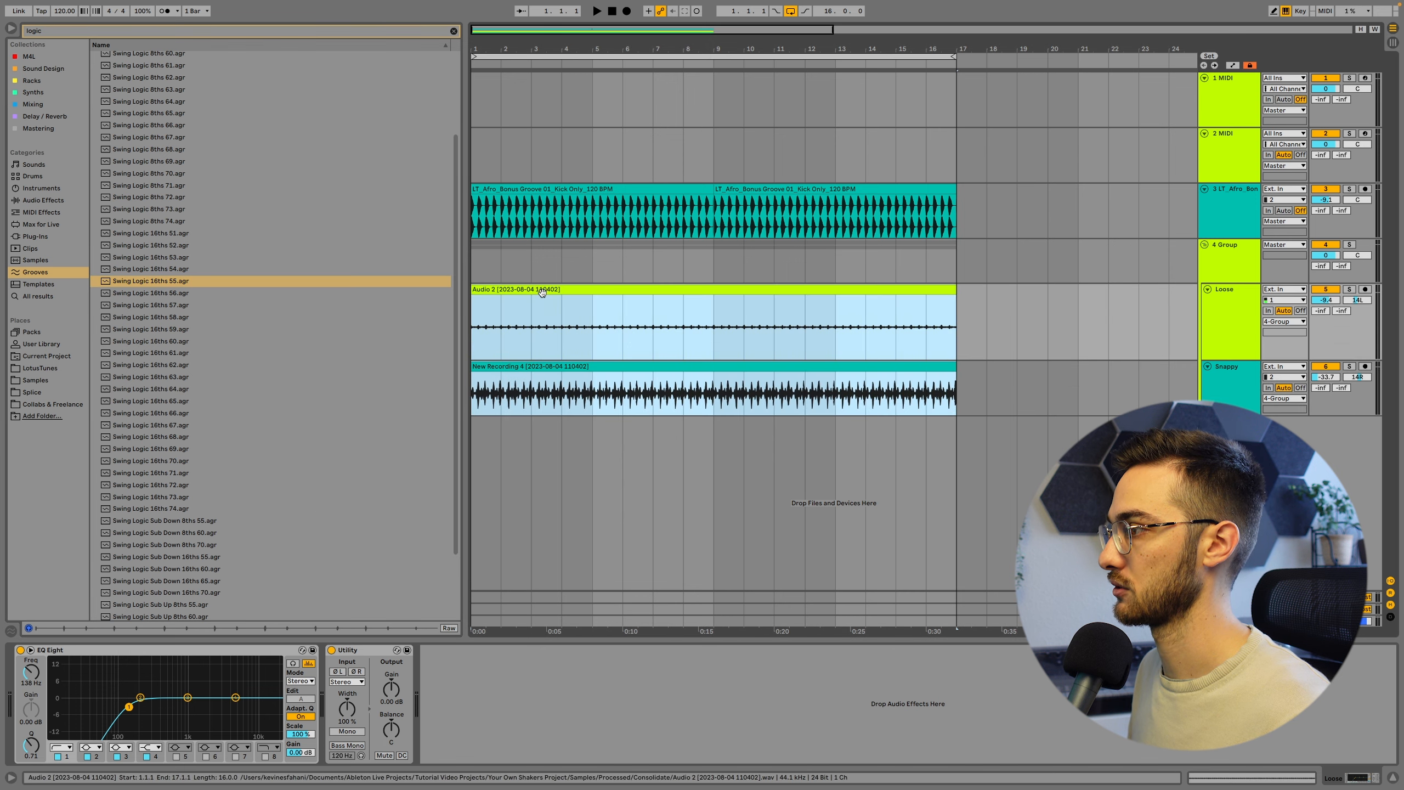
{"action": "double_click", "coordinate": [602, 294]}
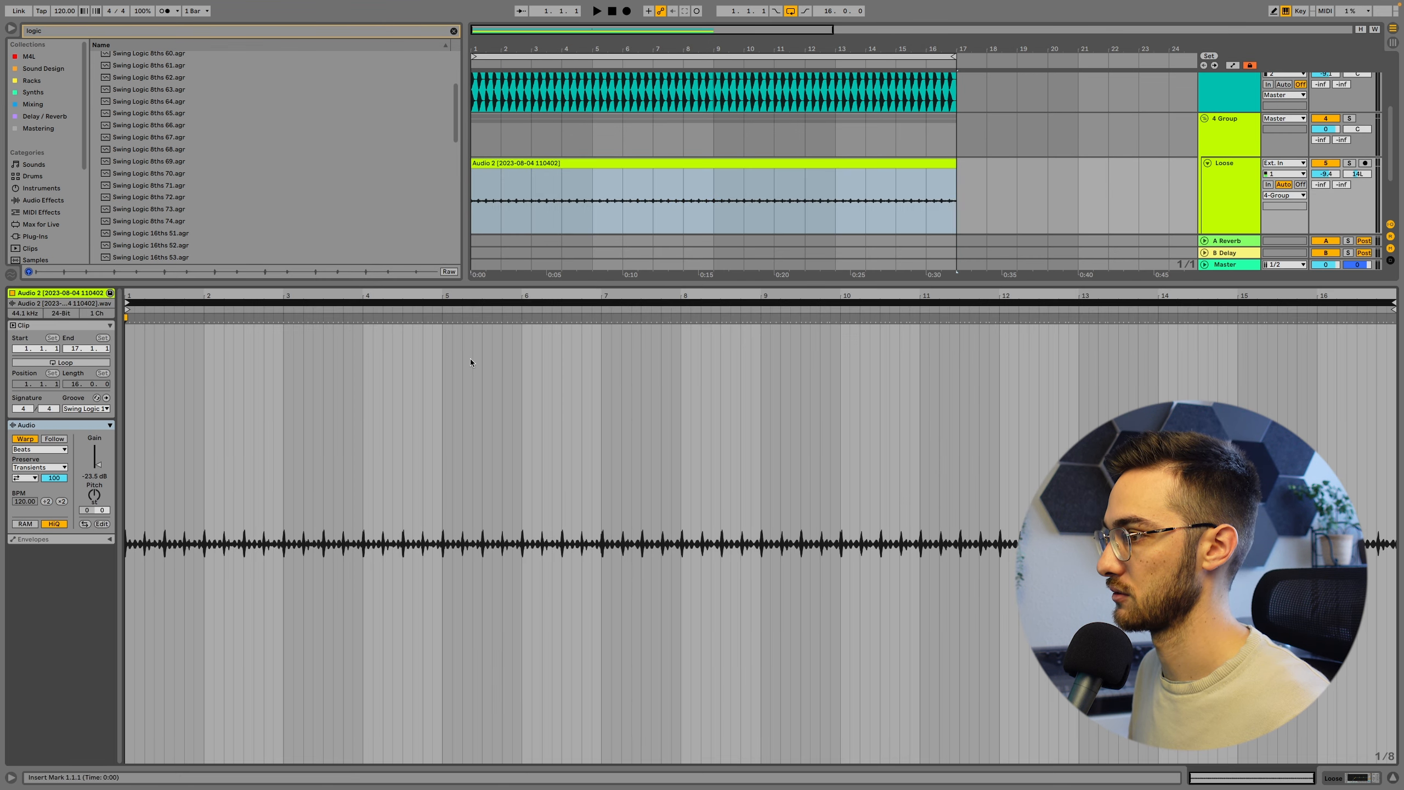
Step: Play the arrangement with the Audio 2 clip's groove set to Swing Logic 16ths 55
{"action": "key", "text": "space"}
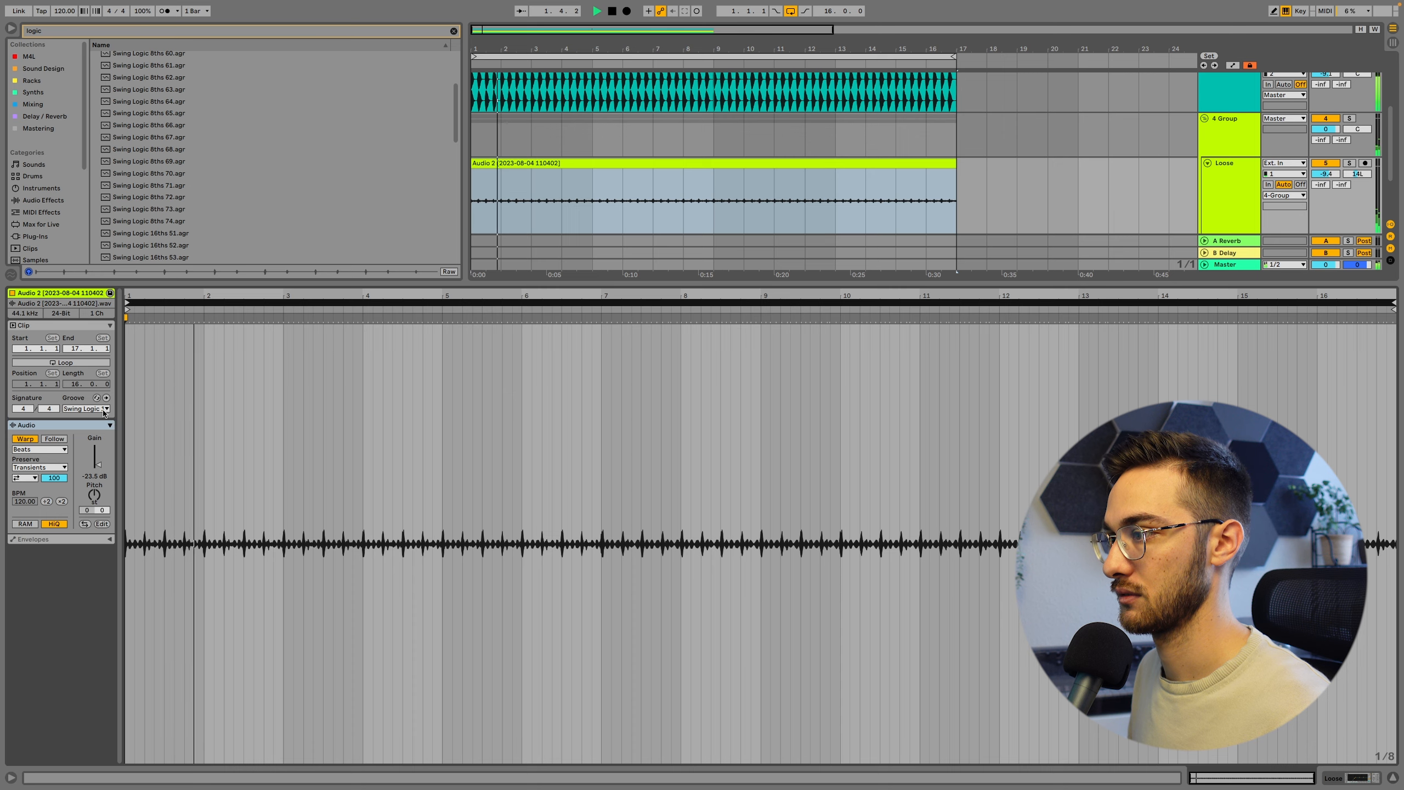
{"action": "left_click", "coordinate": [97, 411]}
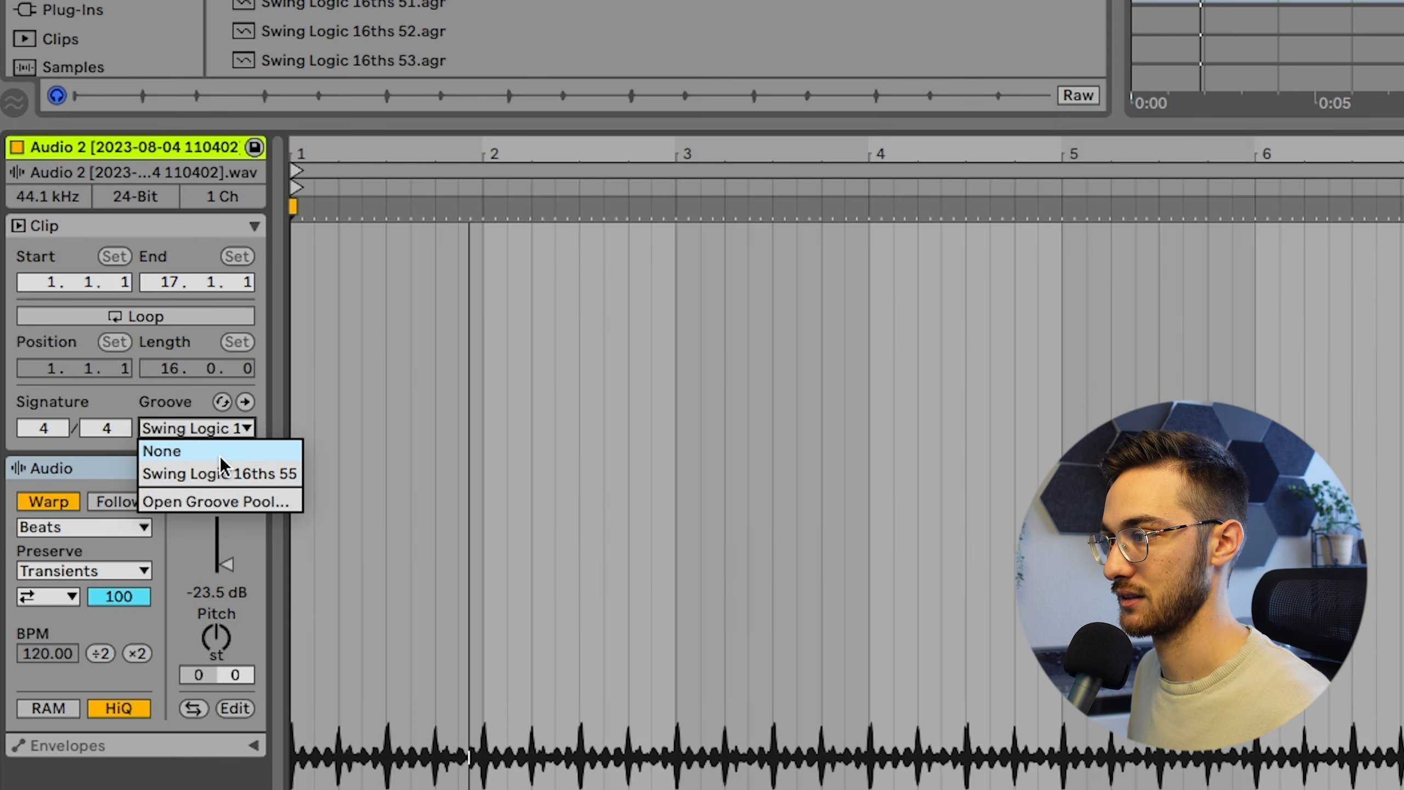
{"action": "left_click", "coordinate": [221, 471]}
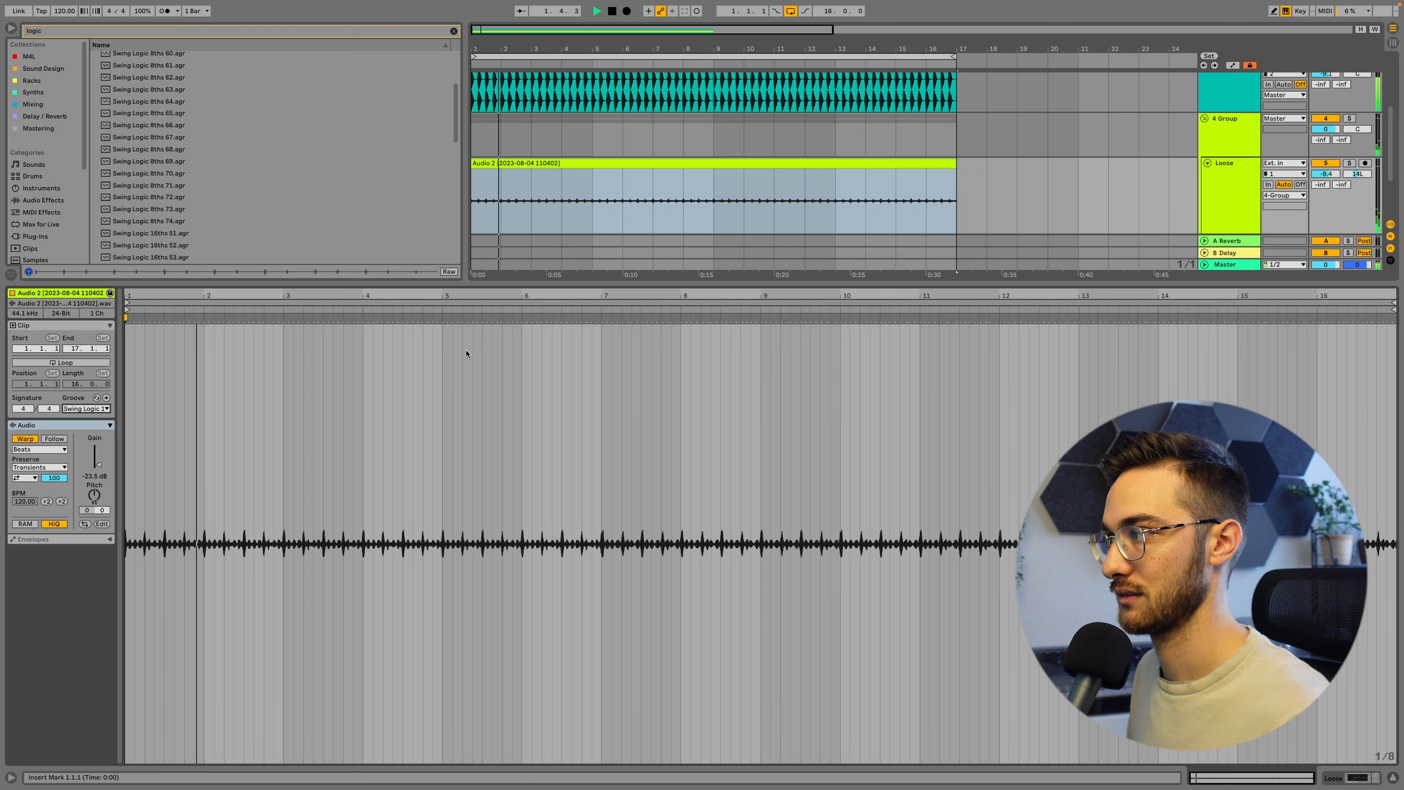
Step: Set the groove of the New Recording 4 and Audio 2 clips to None and audition the loop without swing
{"action": "key", "text": "shift+Tab"}
{"action": "left_click", "coordinate": [506, 387]}
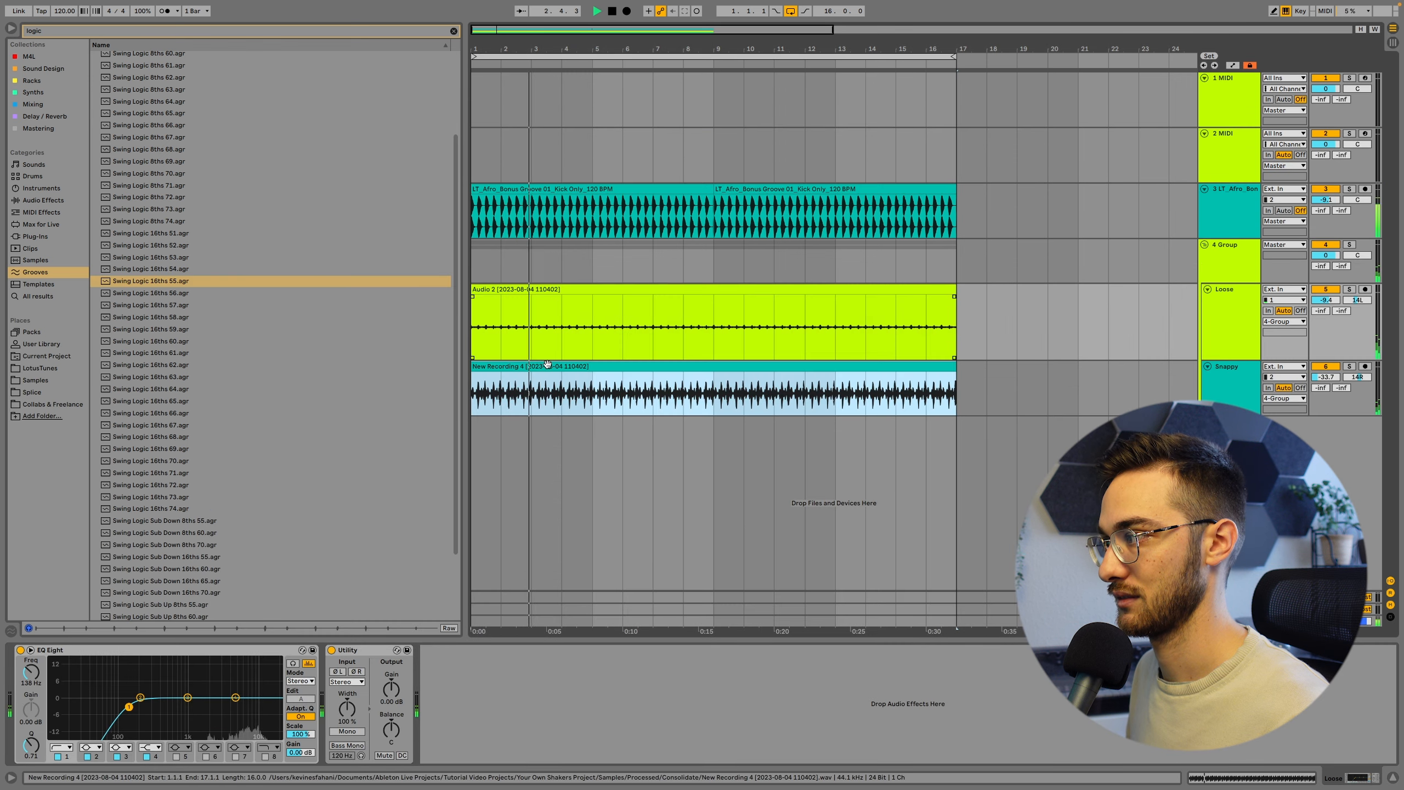
{"action": "key", "text": "shift+Tab"}
{"action": "left_click", "coordinate": [84, 409]}
{"action": "left_click", "coordinate": [71, 418]}
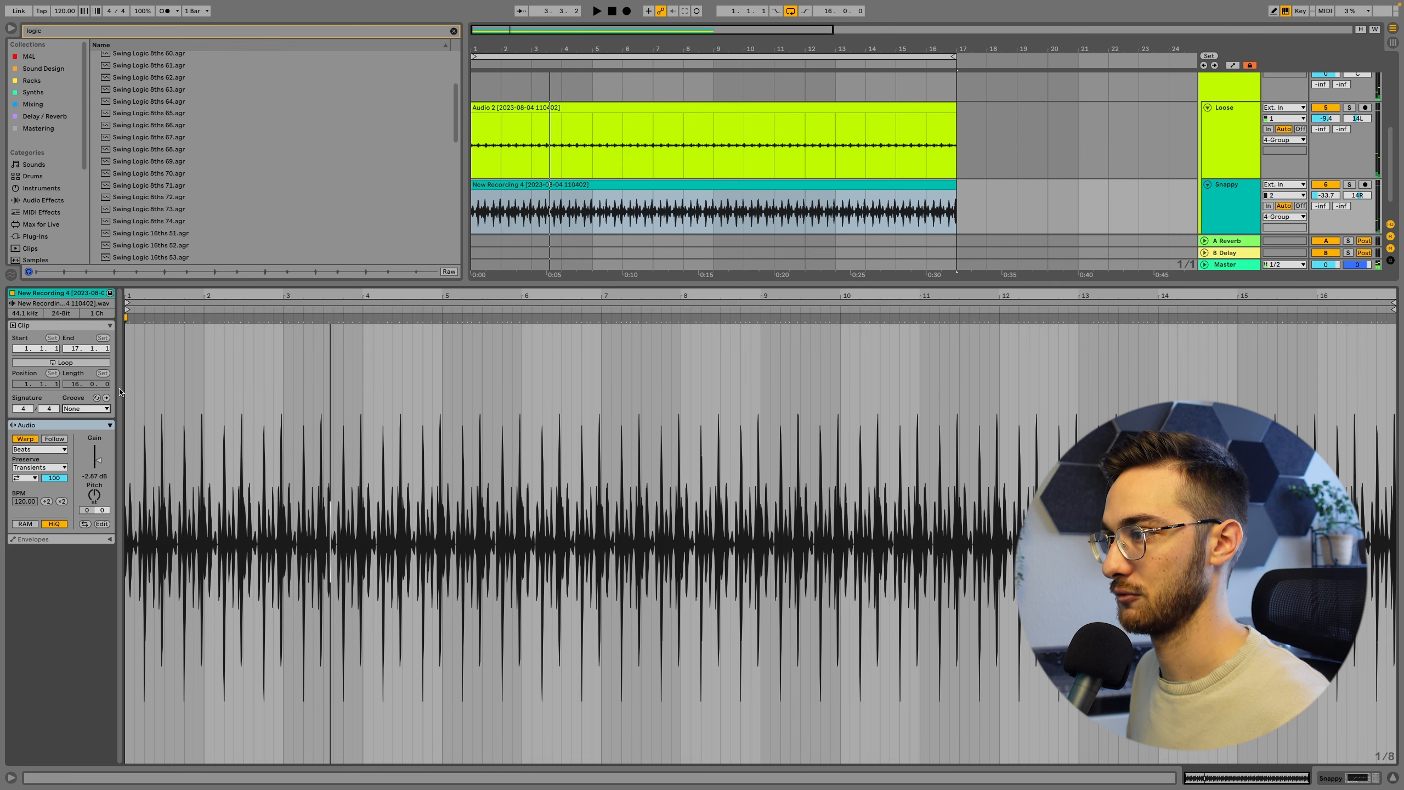
{"action": "left_click", "coordinate": [550, 107]}
{"action": "key", "text": "space"}
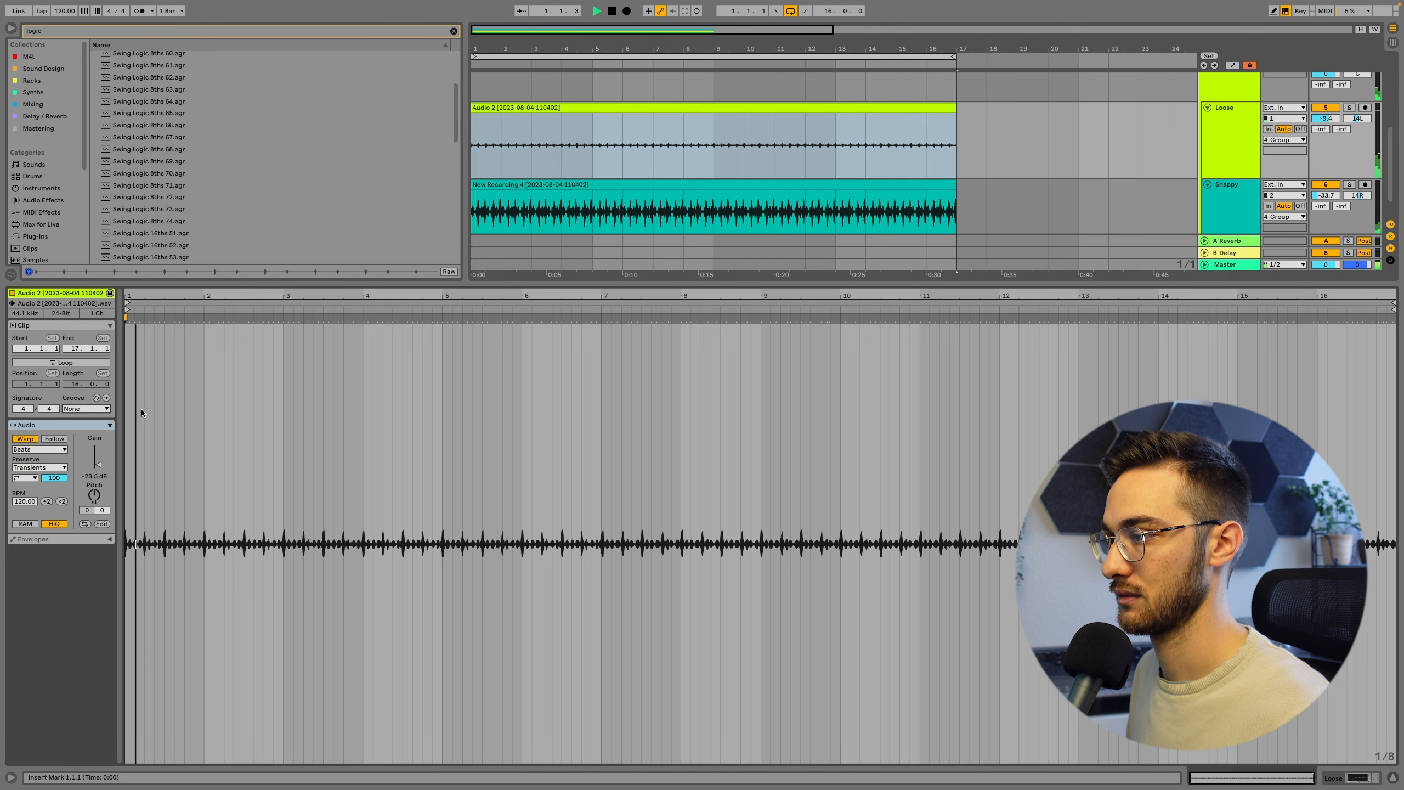
{"action": "key", "text": "space"}
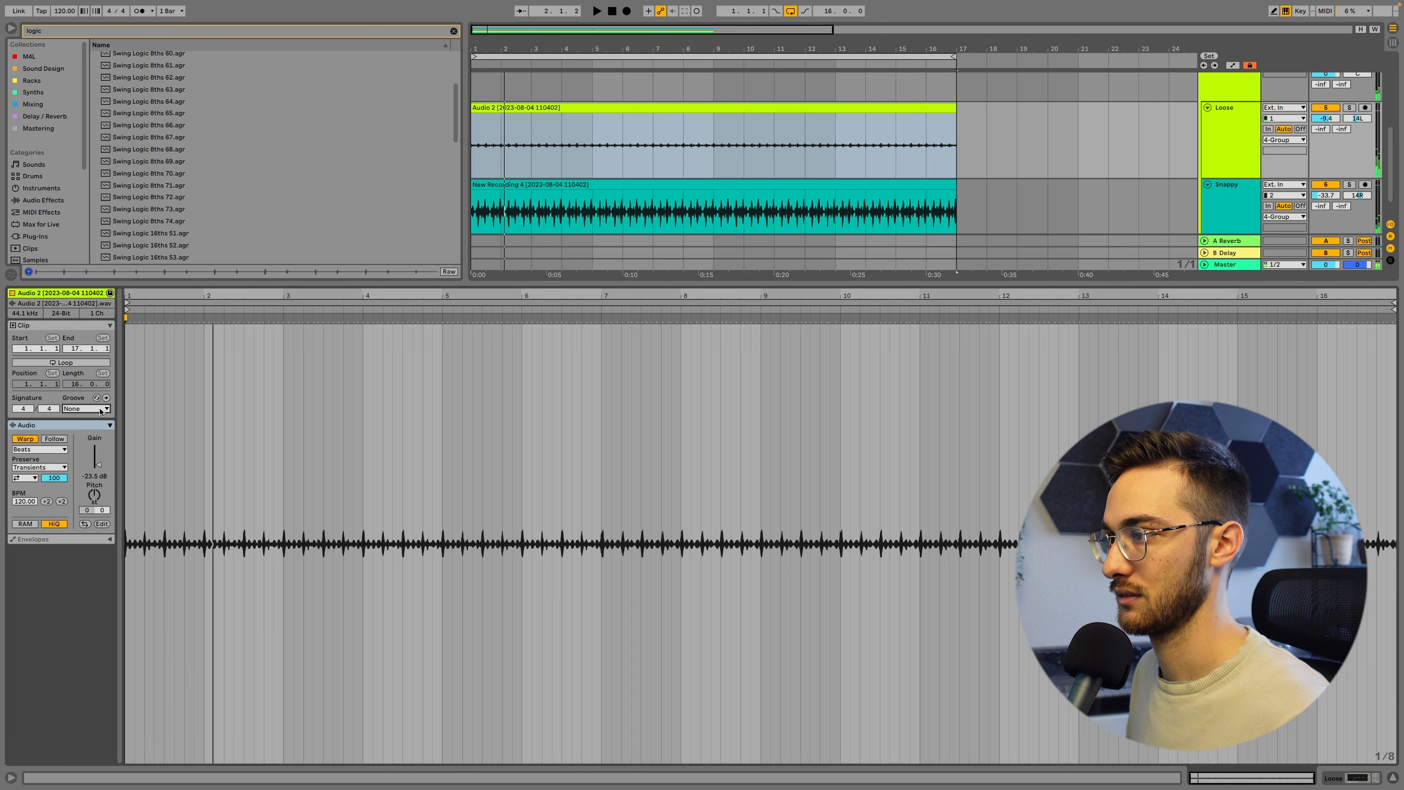
Step: Assign the Swing Logic 16ths 55 groove to the Audio 2 clip and the New Recording 4 clip
{"action": "left_click", "coordinate": [101, 411]}
{"action": "left_click", "coordinate": [87, 432]}
{"action": "key", "text": "Down"}
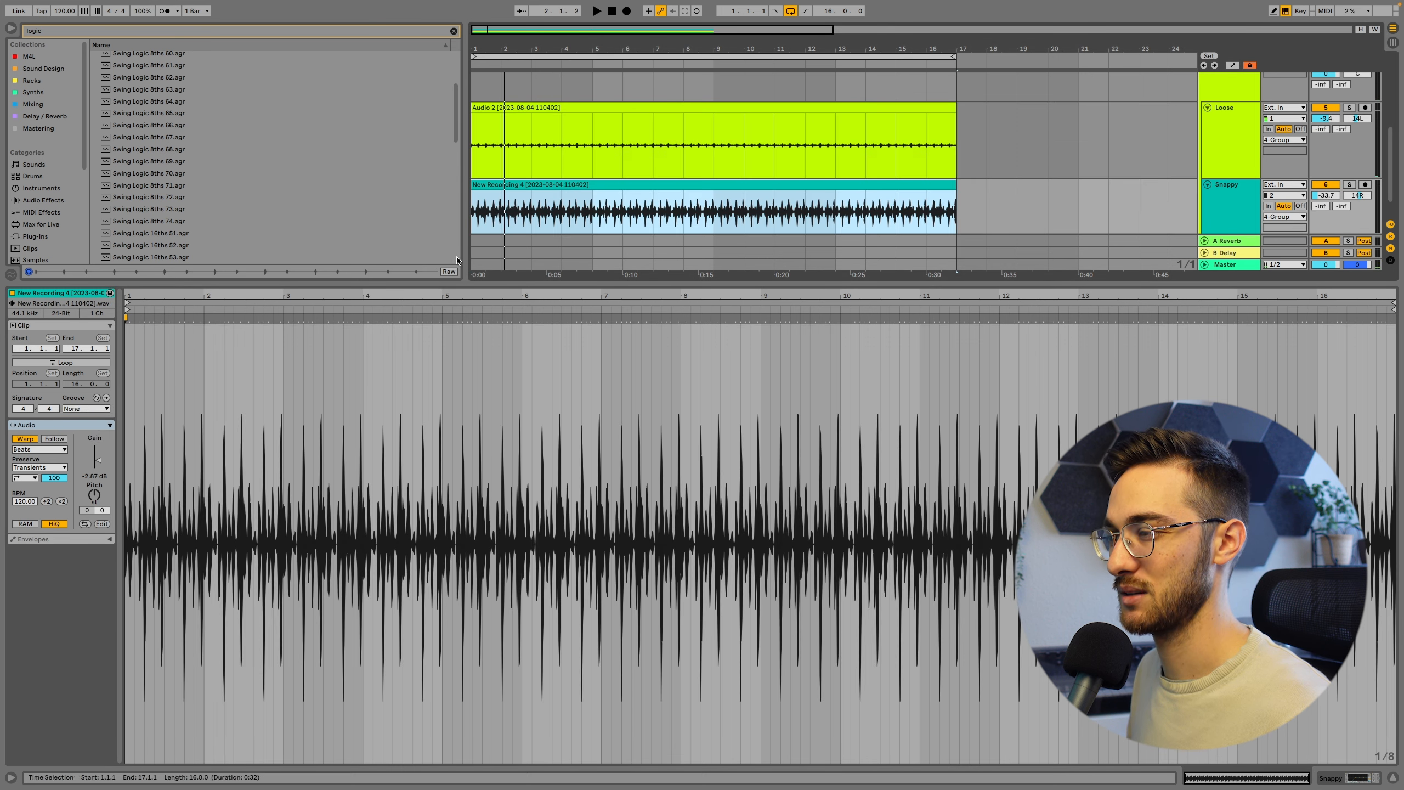
{"action": "left_click", "coordinate": [85, 408]}
{"action": "left_click", "coordinate": [87, 432]}
{"action": "left_click", "coordinate": [260, 442]}
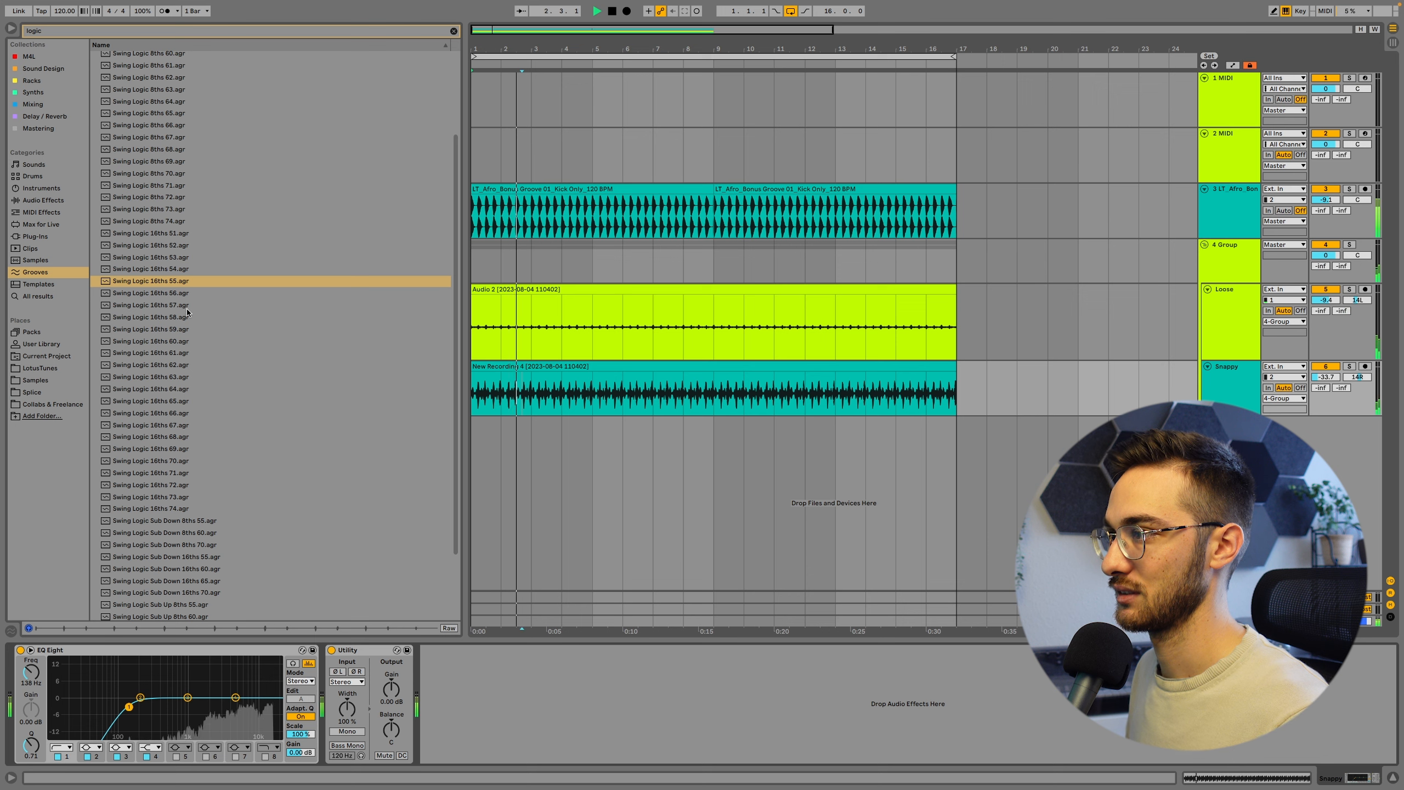
Step: Search the grooves for "shaker" and add Jazz African Shakers 16ths 115 bpm to the Groove Pool
{"action": "left_click", "coordinate": [97, 31]}
{"action": "key", "text": "BackSpace"}
{"action": "type", "text": "sh"}
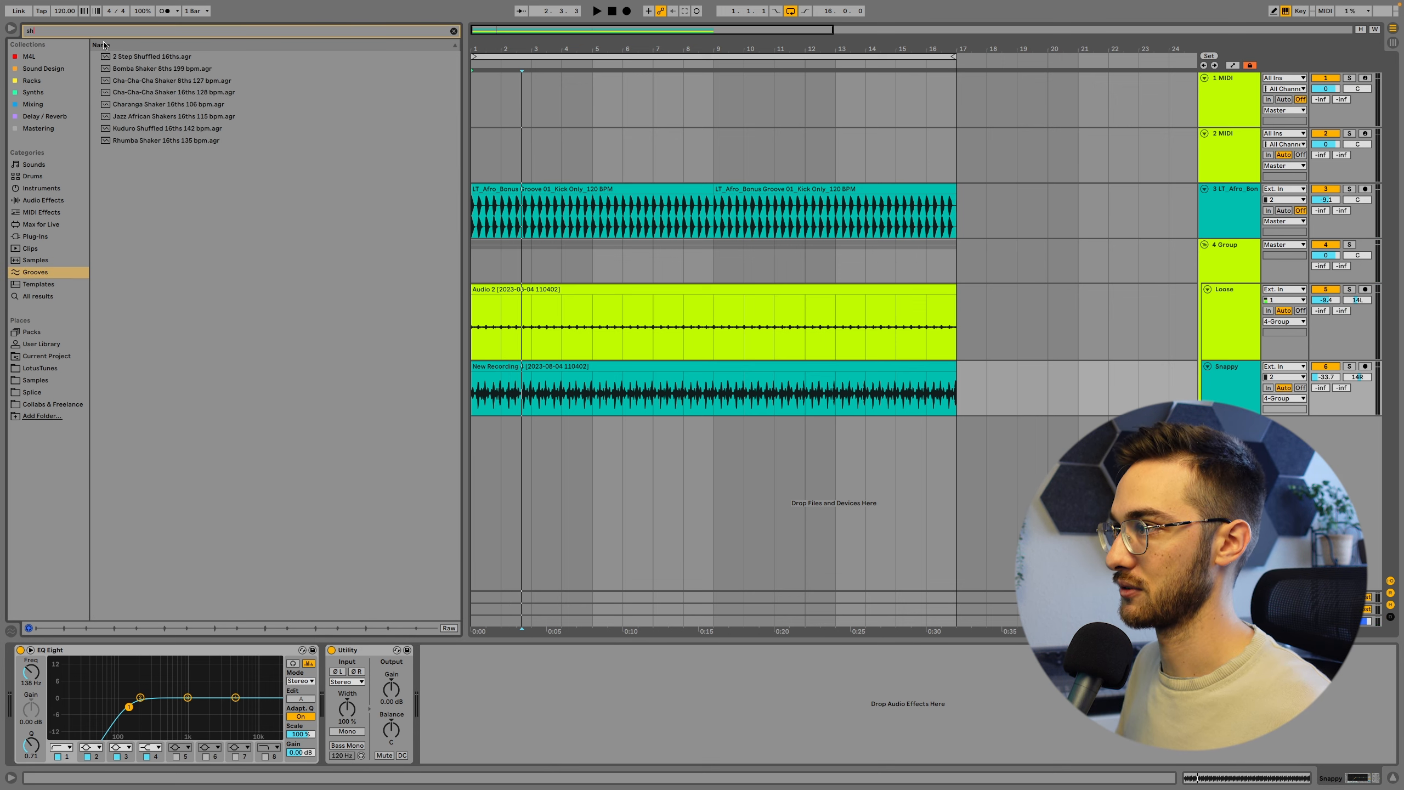
{"action": "type", "text": "aker"}
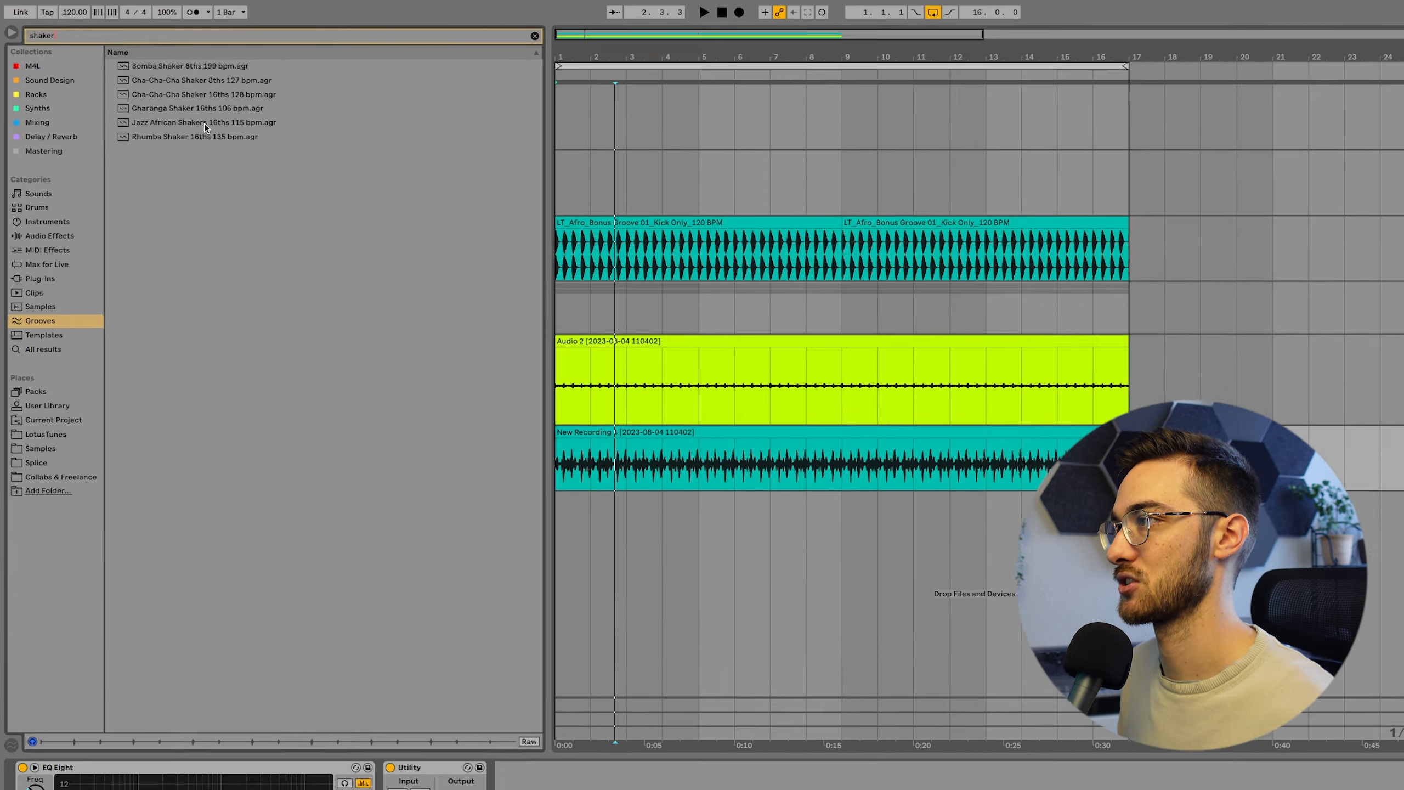
{"action": "left_click", "coordinate": [170, 105]}
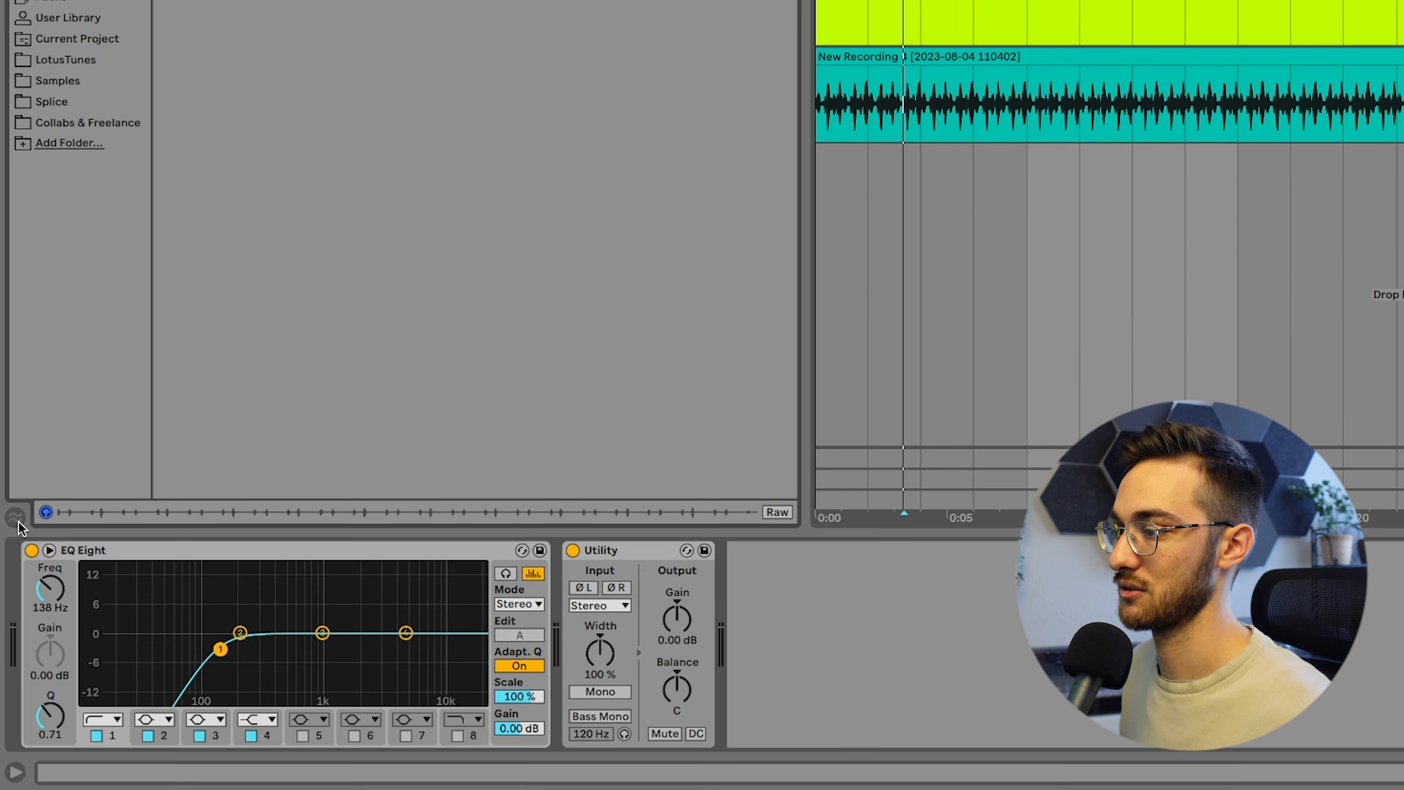
{"action": "left_click", "coordinate": [17, 520]}
{"action": "left_click_drag", "start_coordinate": [221, 2], "coordinate": [362, 141]}
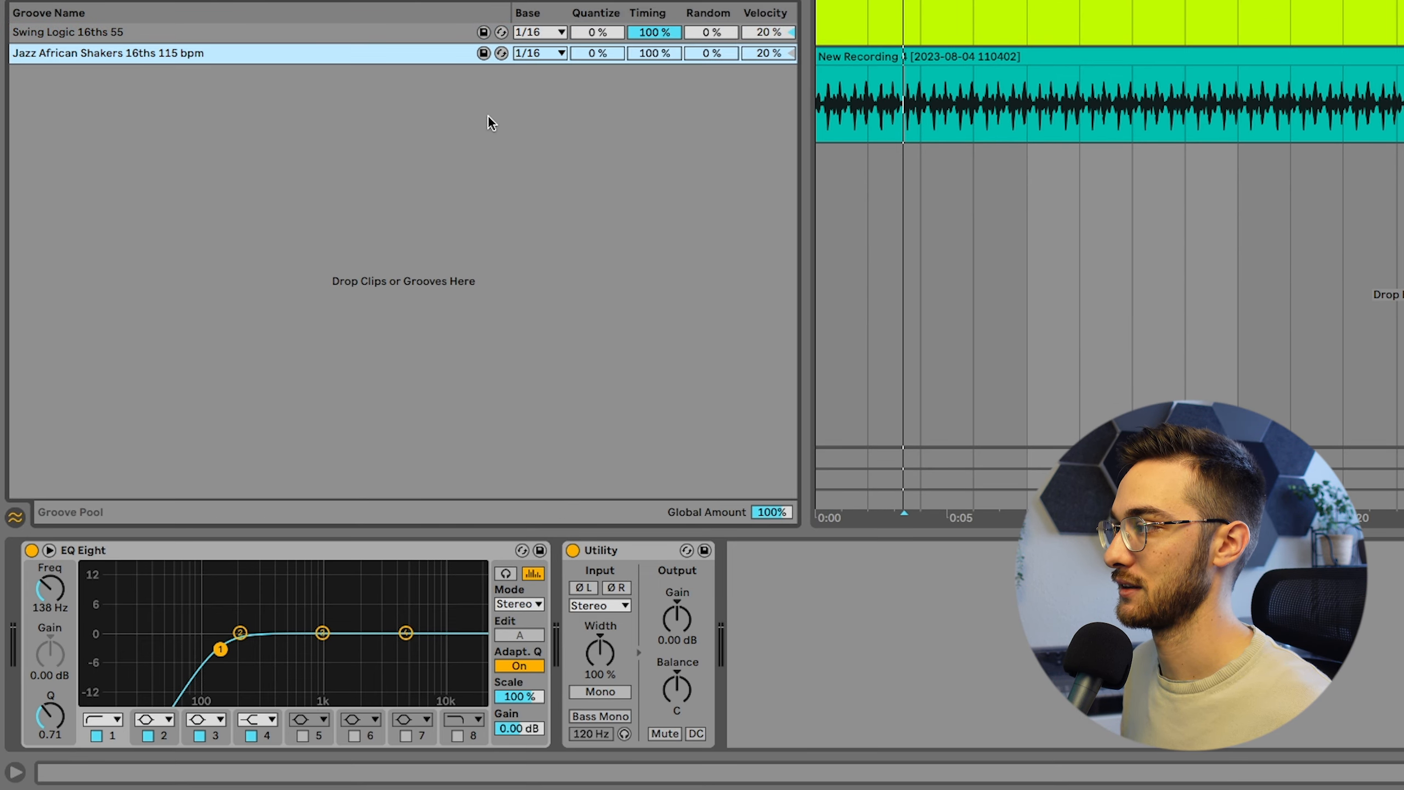
Step: Apply the Jazz African Shakers 16ths 115 bpm groove to the New Recording 4 clip on the Snappy track and audition it
{"action": "left_click", "coordinate": [896, 5]}
{"action": "left_click_drag", "start_coordinate": [77, 61], "coordinate": [927, 71]}
{"action": "left_click", "coordinate": [930, 60]}
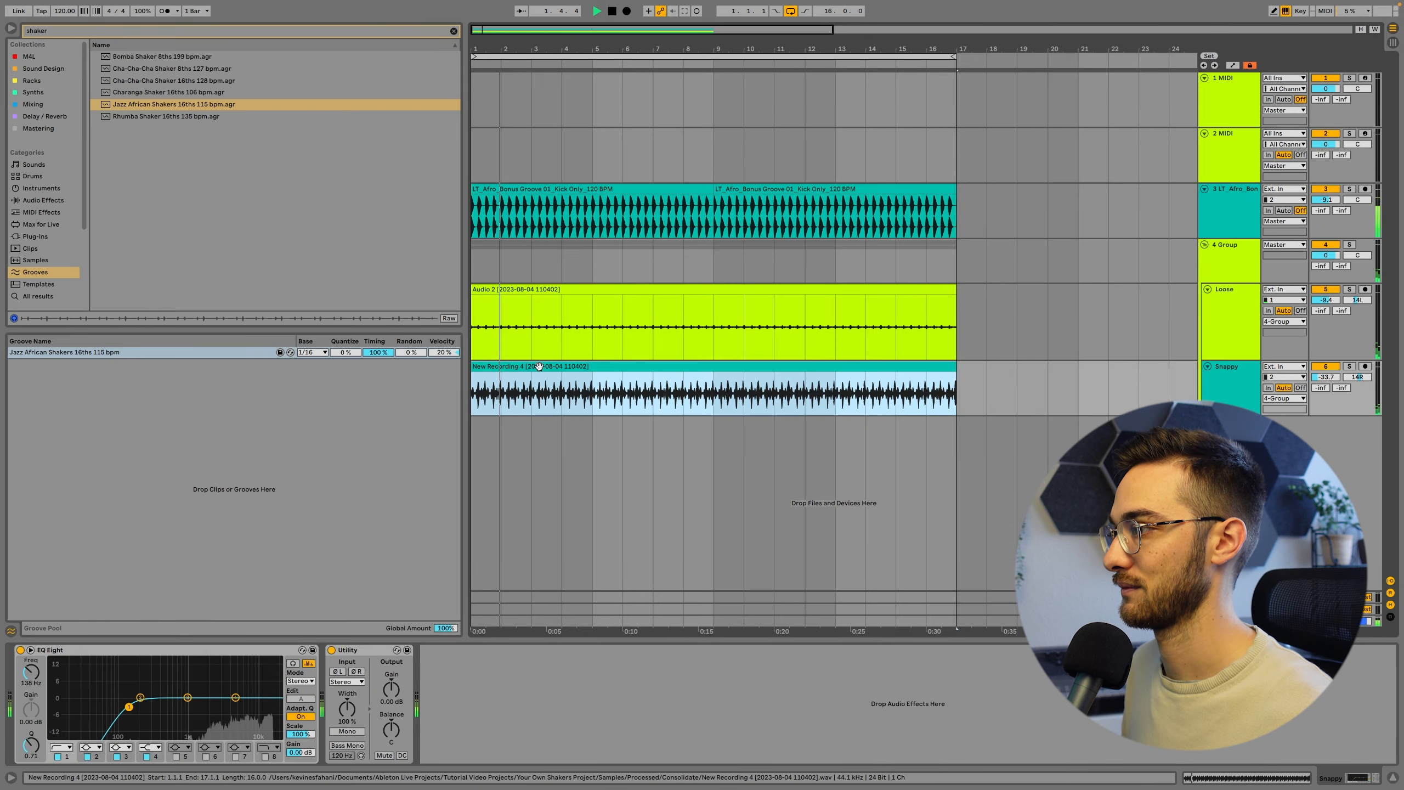
{"action": "key", "text": "space"}
Step: Hide the Groove Pool and set the Audio 2 clip's groove on the Loose track to Swing Logic 16ths 55
{"action": "left_click", "coordinate": [12, 631]}
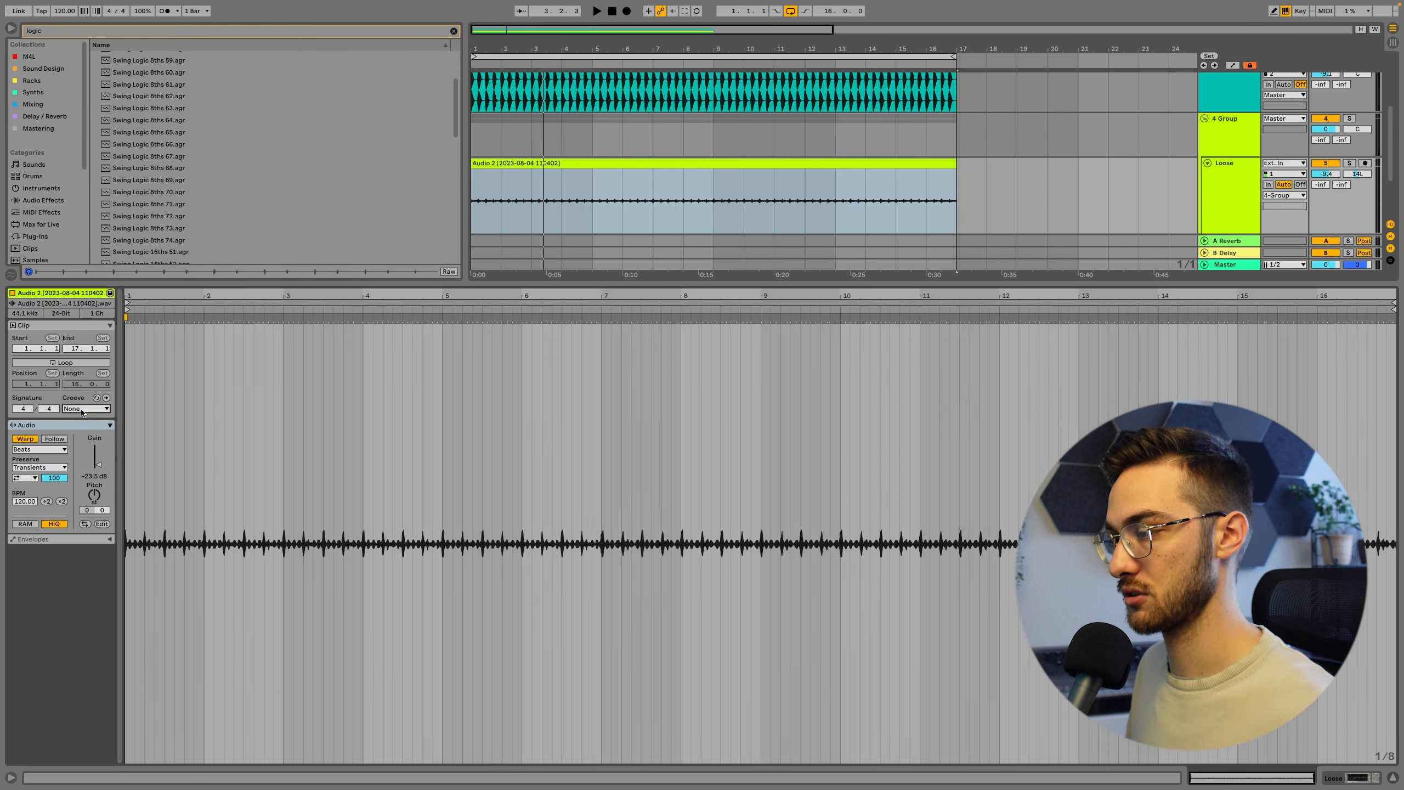
{"action": "left_click", "coordinate": [81, 409]}
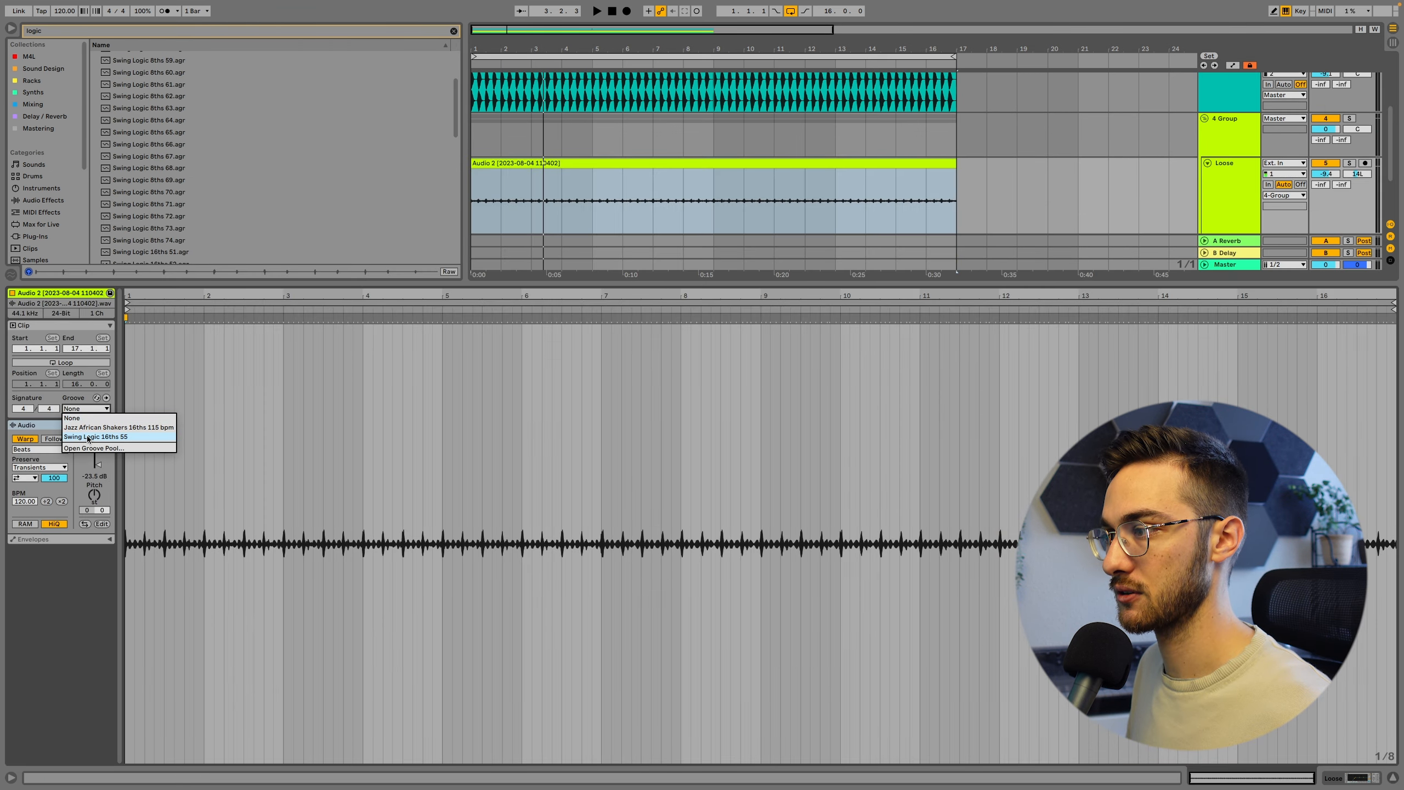
{"action": "left_click", "coordinate": [89, 437]}
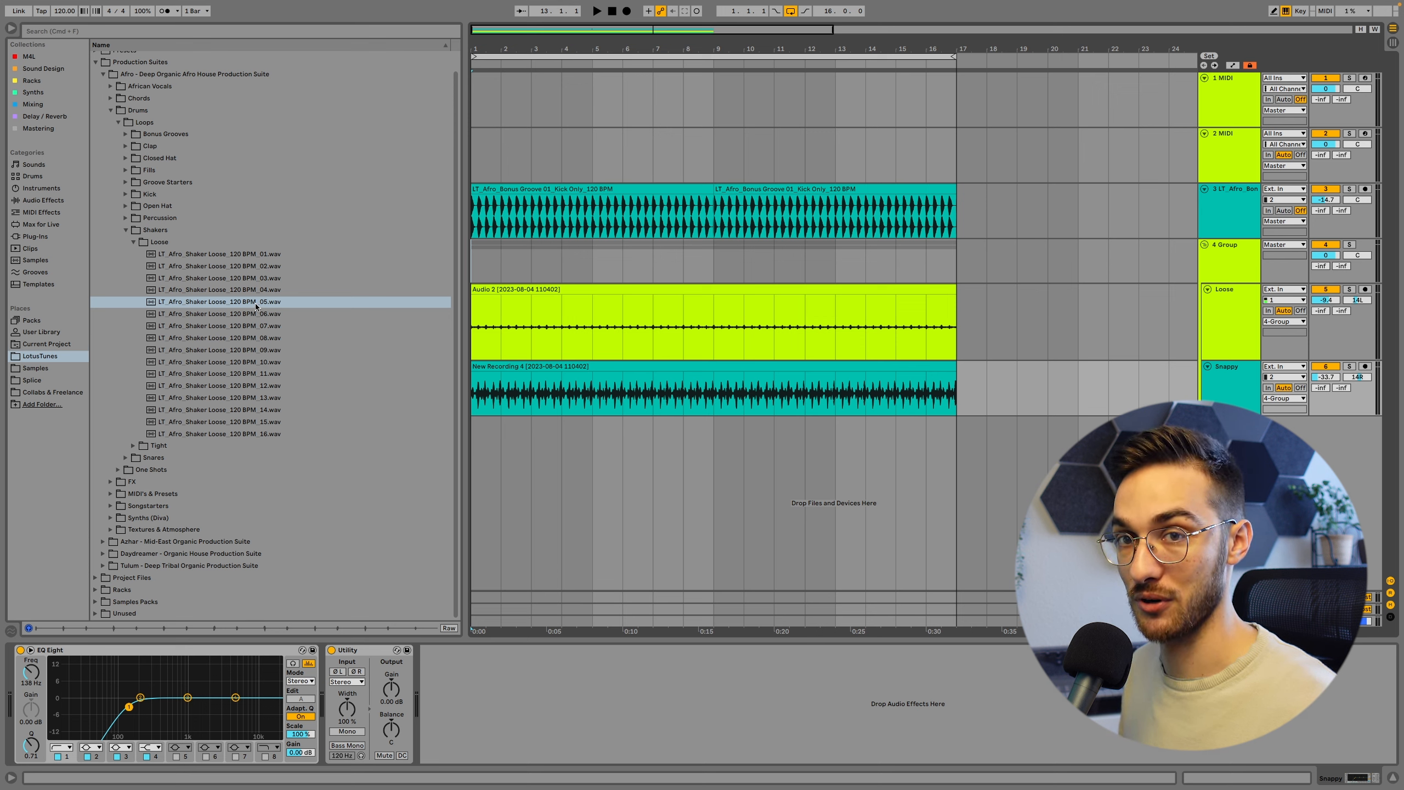
Step: Place LT_Afro_Shaker Loose_120 BPM_05.wav on a new track below Snappy and duplicate it until it reaches bar 17
{"action": "left_click_drag", "start_coordinate": [256, 306], "coordinate": [481, 443]}
{"action": "key", "text": "ctrl+d"}
{"action": "key", "text": "ctrl+d"}
{"action": "key", "text": "ctrl+d"}
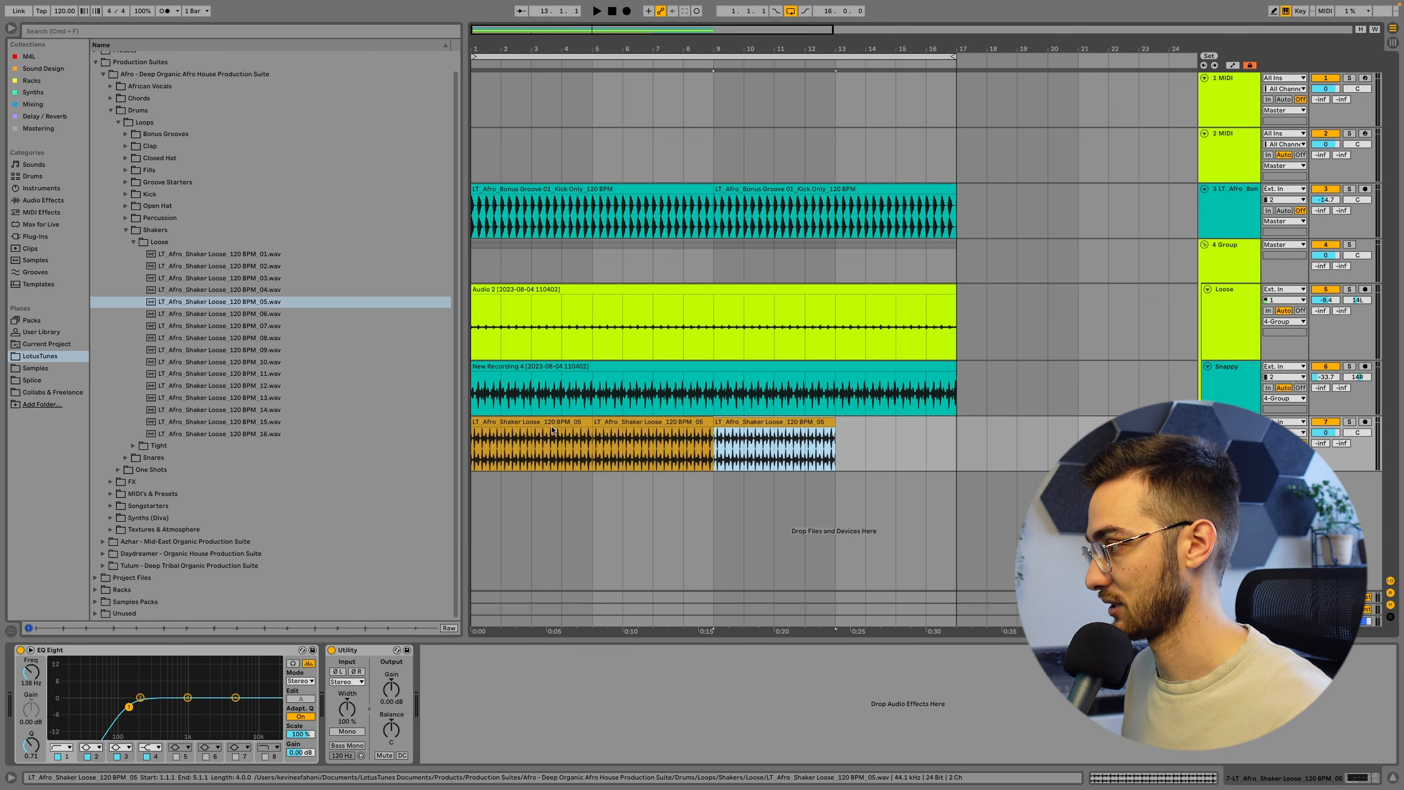
Step: Lower the new Shaker Loose 05 track's volume, pan it to the left and audition it with the other loops
{"action": "left_click_drag", "start_coordinate": [1325, 432], "coordinate": [1357, 435]}
{"action": "left_click", "coordinate": [531, 422]}
{"action": "key", "text": "space"}
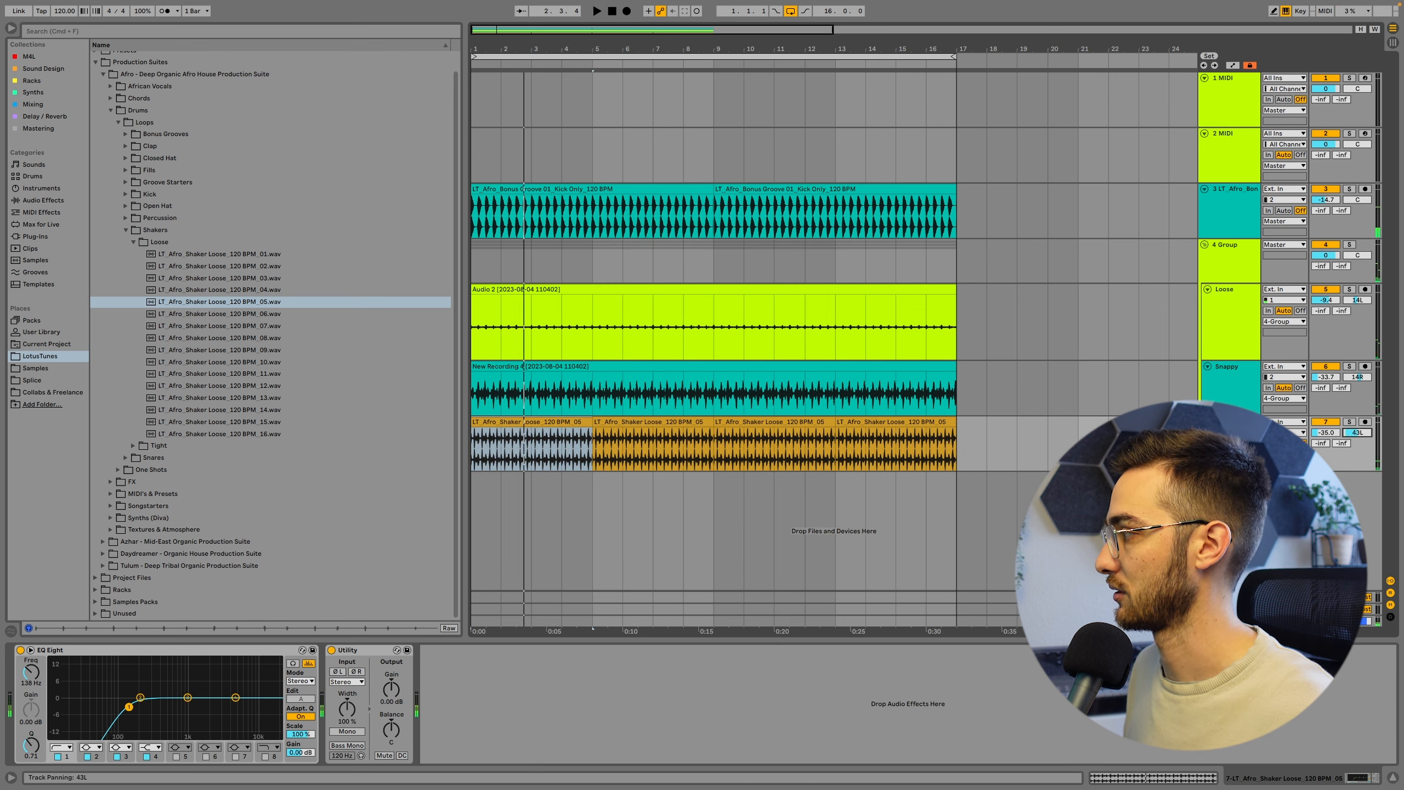
Step: Place LT_Afro_Shaker Loose_120 BPM_06.wav at bar 1 on another new track, pan it to about 38R and play it
{"action": "left_click", "coordinate": [206, 315]}
{"action": "left_click_drag", "start_coordinate": [202, 317], "coordinate": [481, 486]}
{"action": "left_click_drag", "start_coordinate": [1357, 488], "coordinate": [1357, 467]}
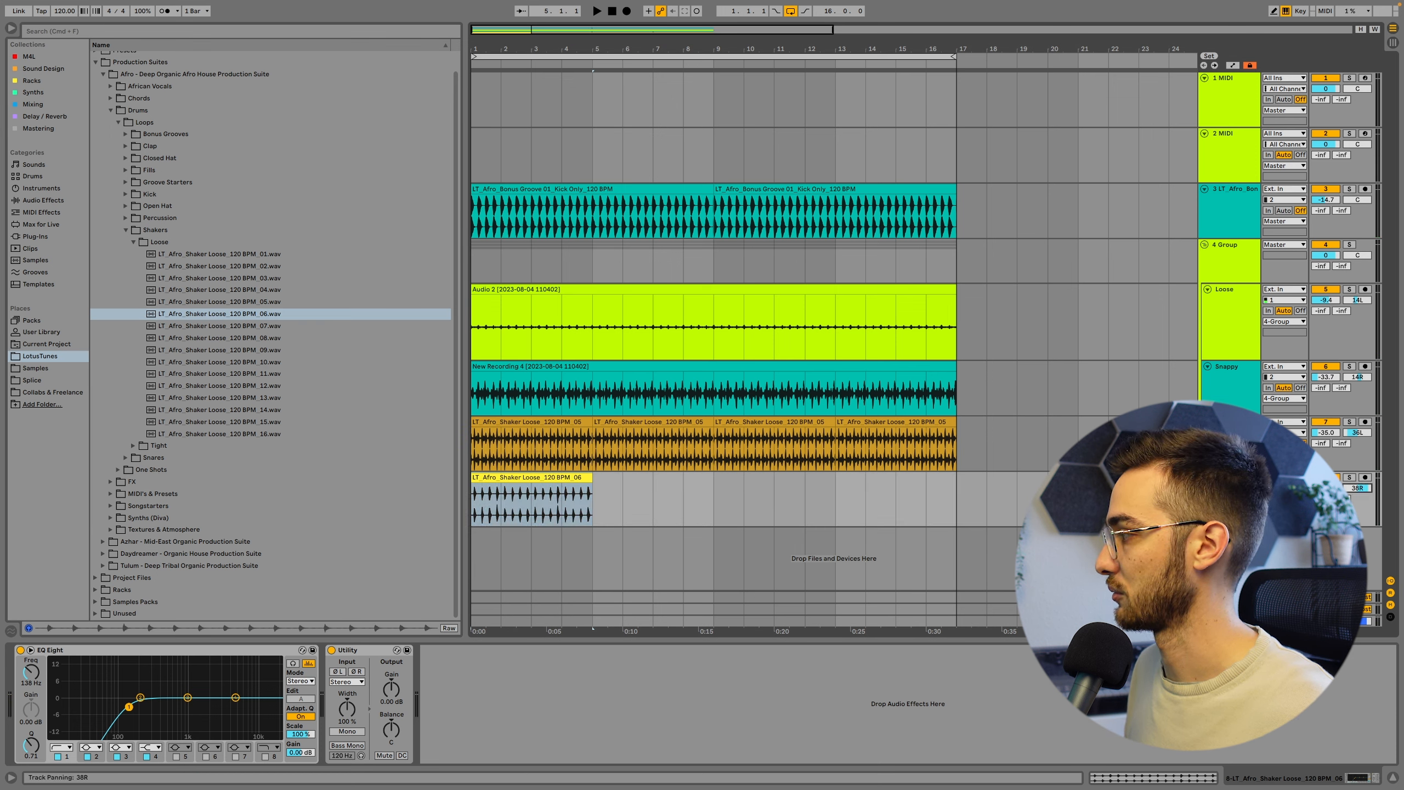
{"action": "key", "text": "space"}
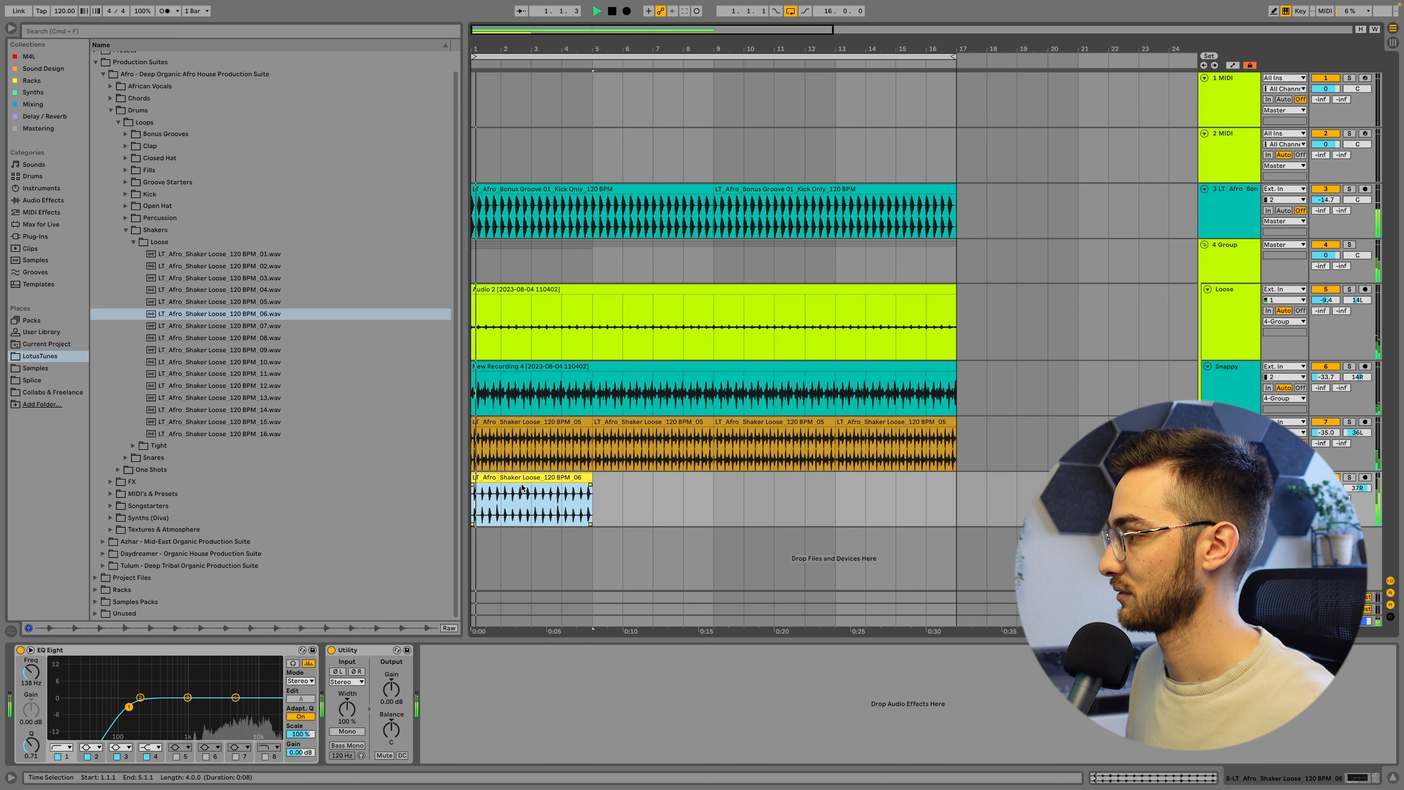
Step: Lower the Shaker Loose 06 track's volume to about -11.4 dB and duplicate its clip until it reaches bar 17
{"action": "left_click_drag", "start_coordinate": [1326, 488], "coordinate": [1326, 509]}
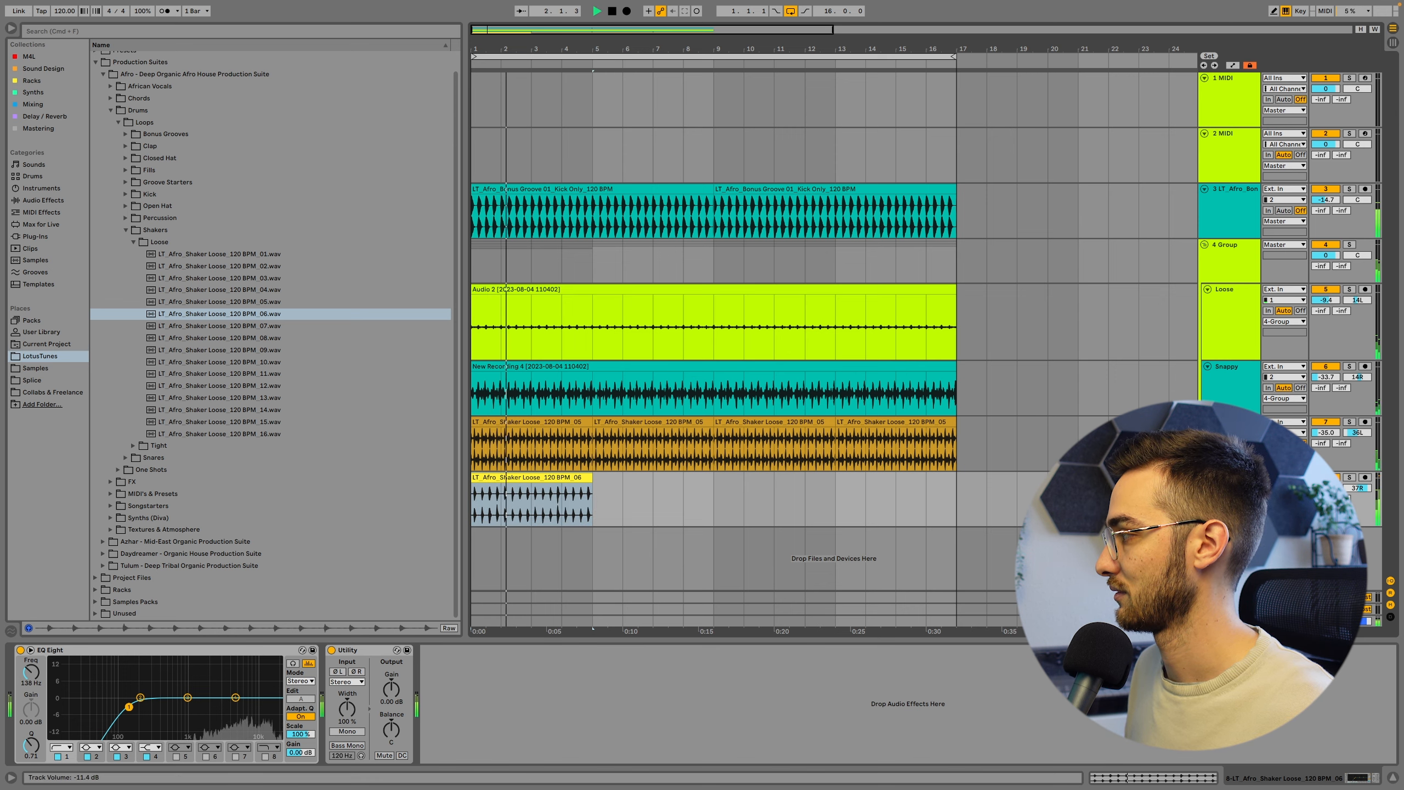
{"action": "key", "text": "super+d"}
{"action": "key", "text": "super+d"}
{"action": "key", "text": "super+d"}
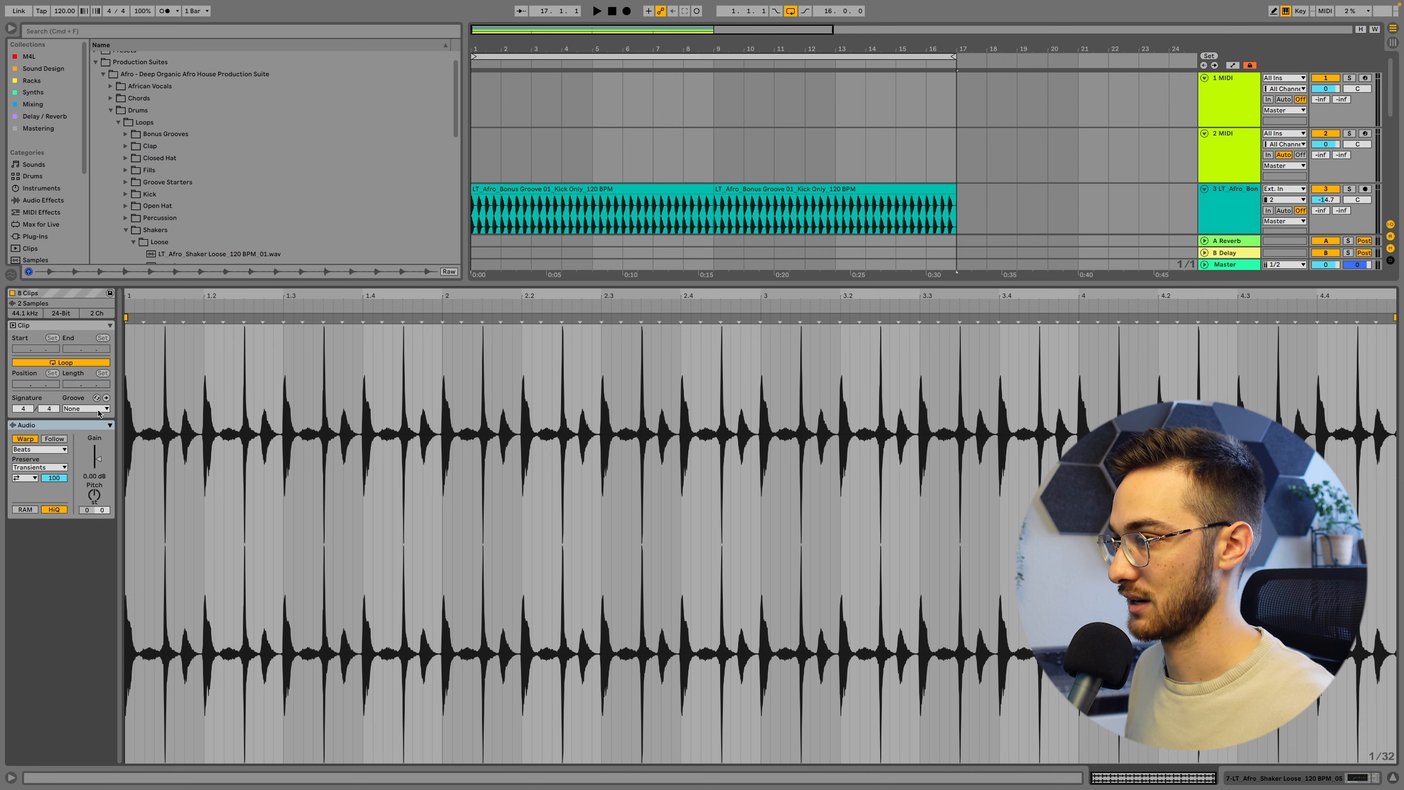
Step: Set the groove of all Shaker Loose 05 and 06 clips to Swing Logic 16ths 55 and play the arrangement
{"action": "left_click", "coordinate": [100, 410]}
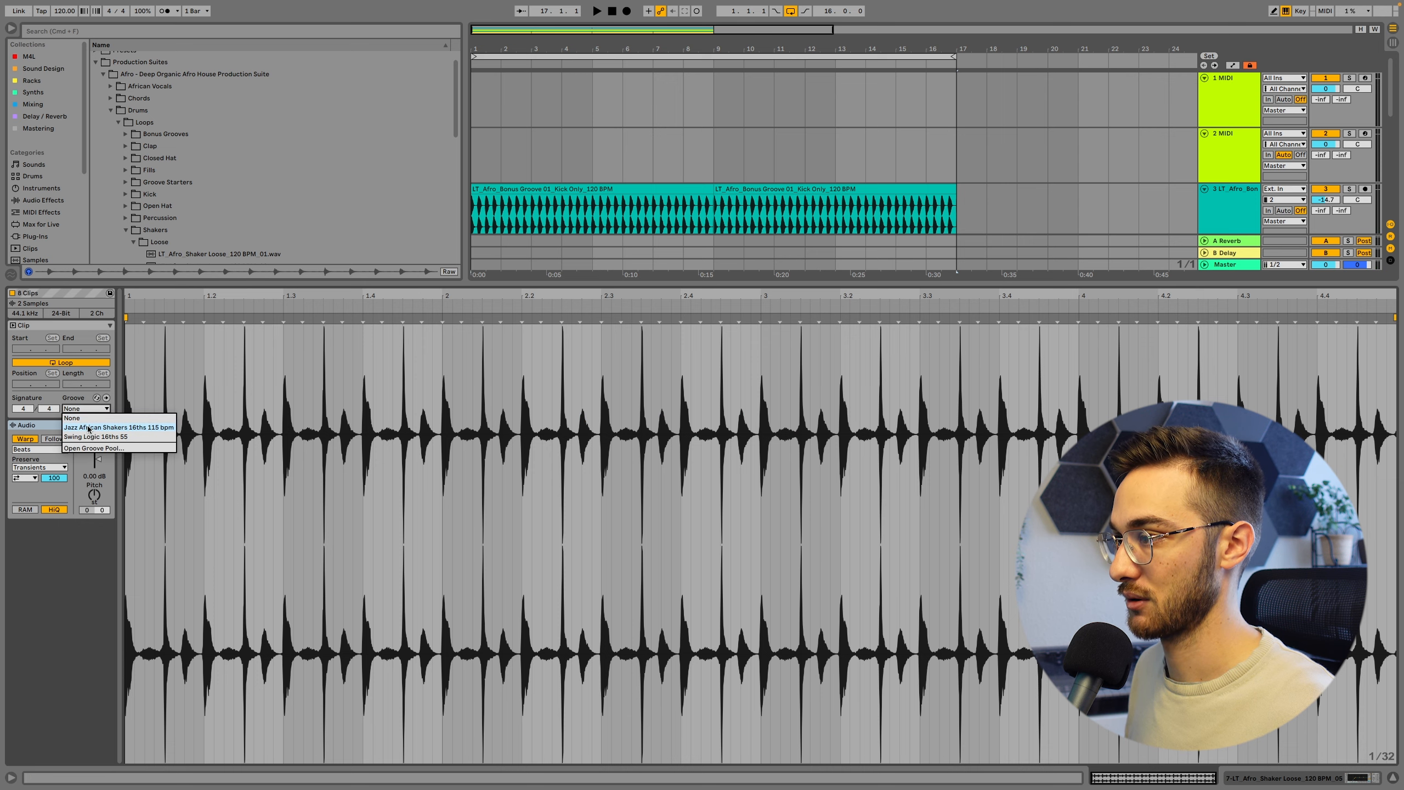
{"action": "left_click", "coordinate": [92, 437]}
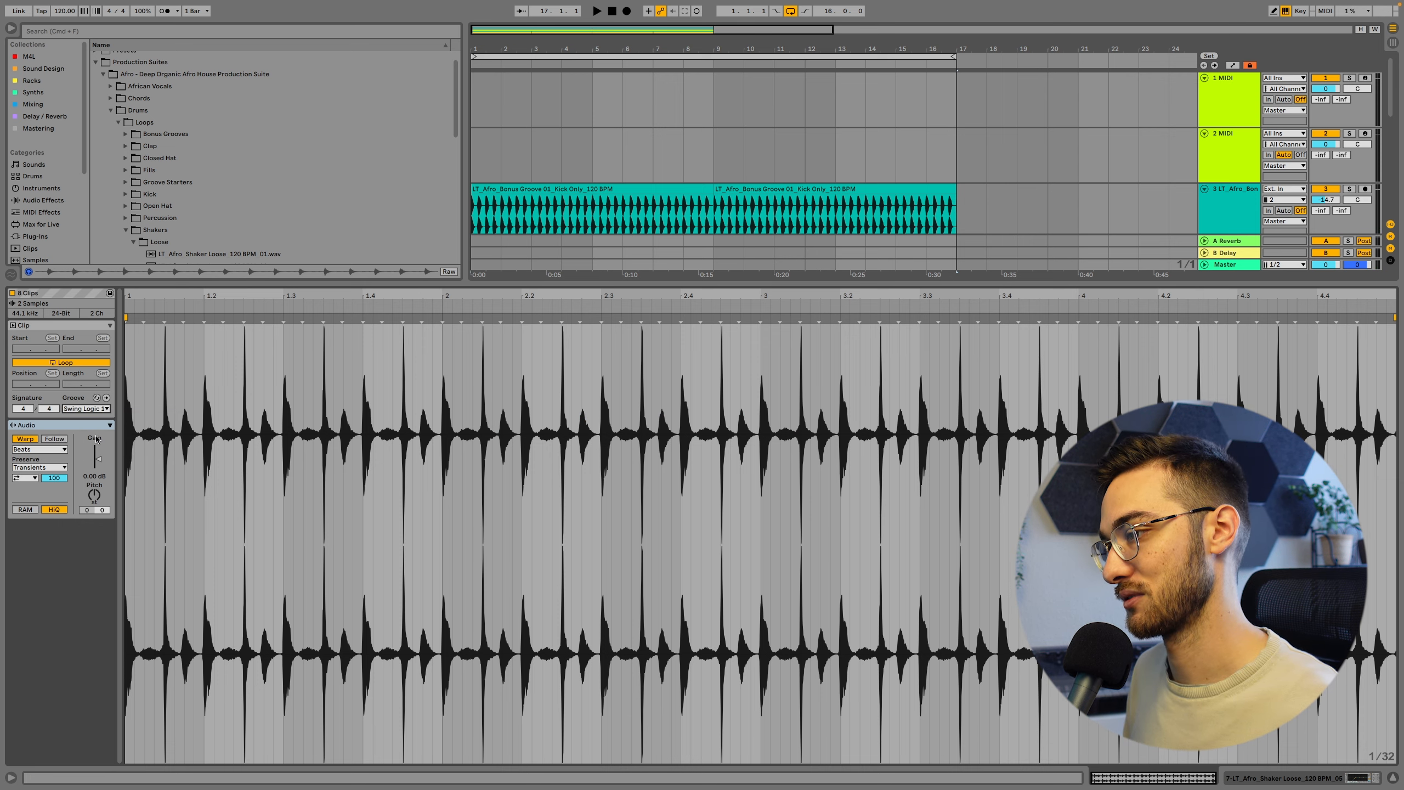
{"action": "key", "text": "space"}
{"action": "key", "text": "shift+Tab"}
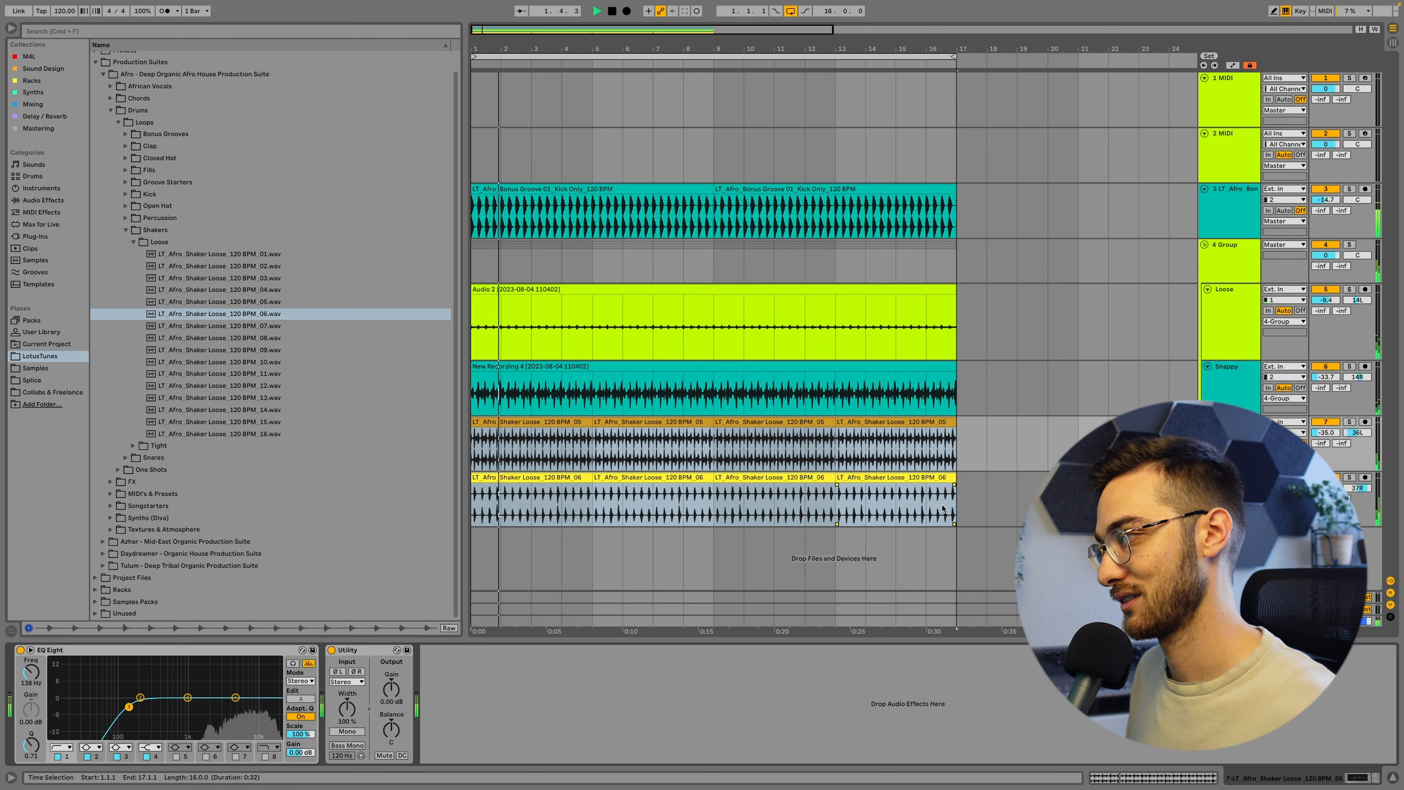
Step: Raise the Unvoiced level of the Vocoder on the group track that holds the shakers
{"action": "left_click", "coordinate": [1232, 263]}
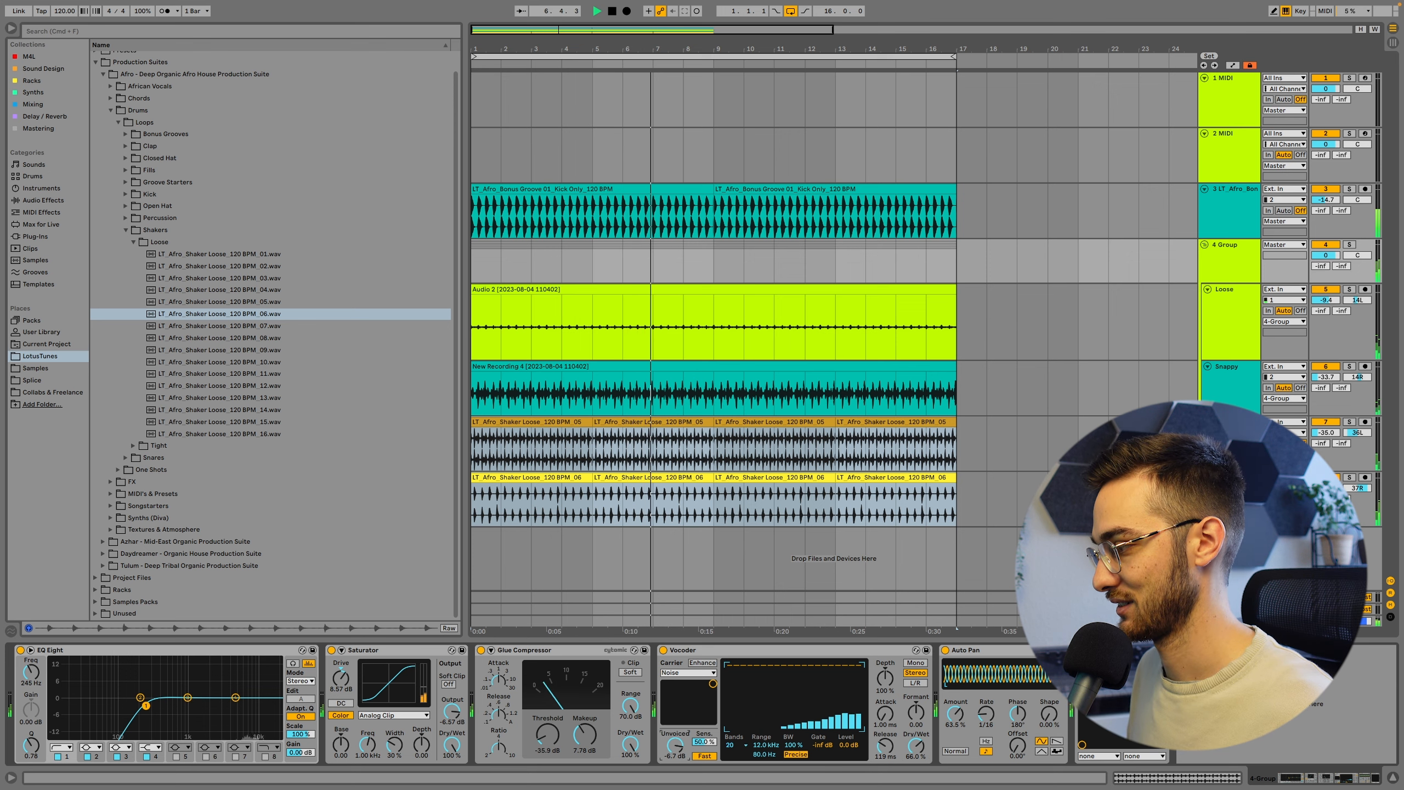
{"action": "left_click_drag", "start_coordinate": [674, 745], "coordinate": [674, 719]}
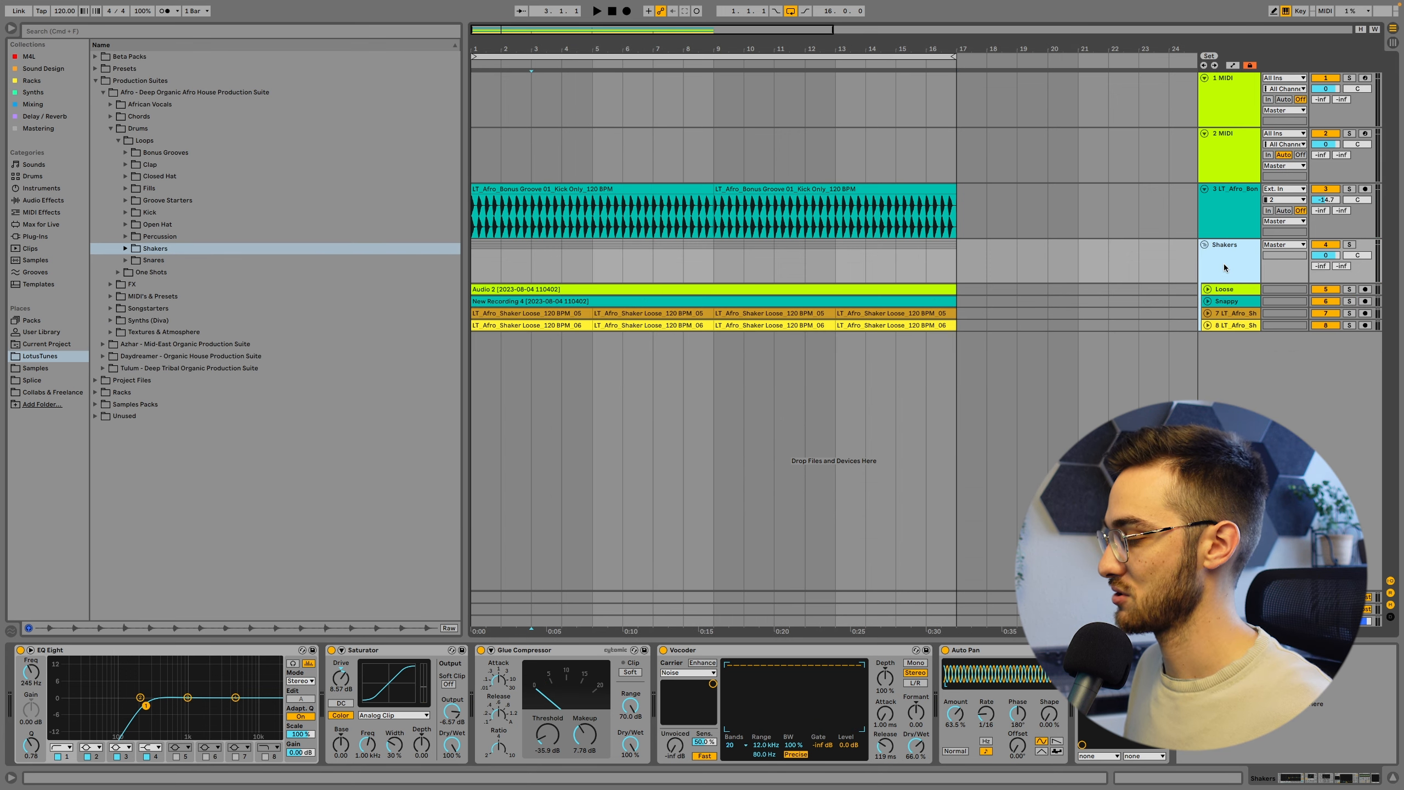
Step: Add an audio track below the Shakers group, place LT_Afro_Groove Starter_120BPM_17.wav at bar 1 and duplicate it to bar 17
{"action": "key", "text": "super+t"}
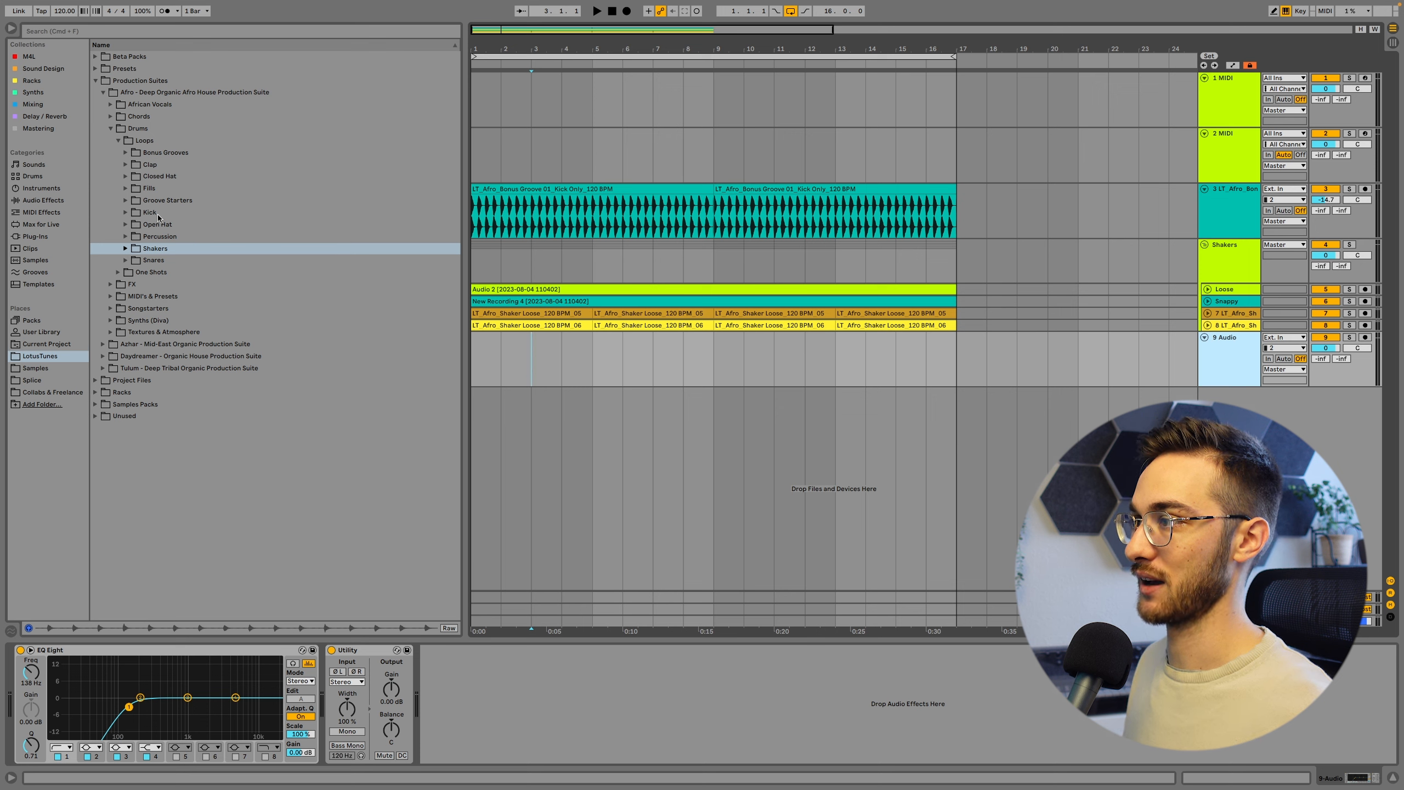
{"action": "left_click", "coordinate": [126, 201]}
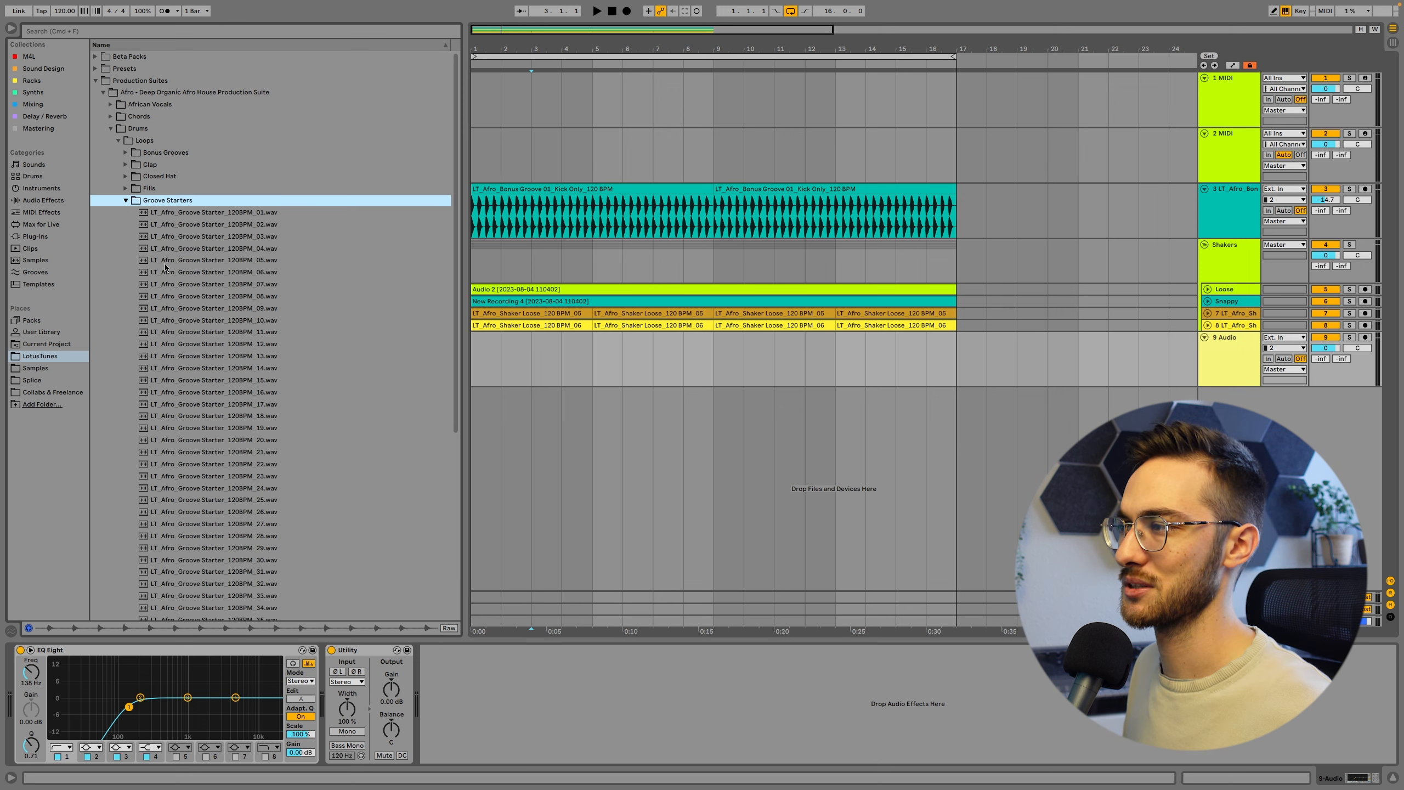
{"action": "left_click", "coordinate": [210, 332]}
{"action": "left_click_drag", "start_coordinate": [210, 404], "coordinate": [475, 351]}
{"action": "key", "text": "ctrl+d"}
{"action": "key", "text": "space"}
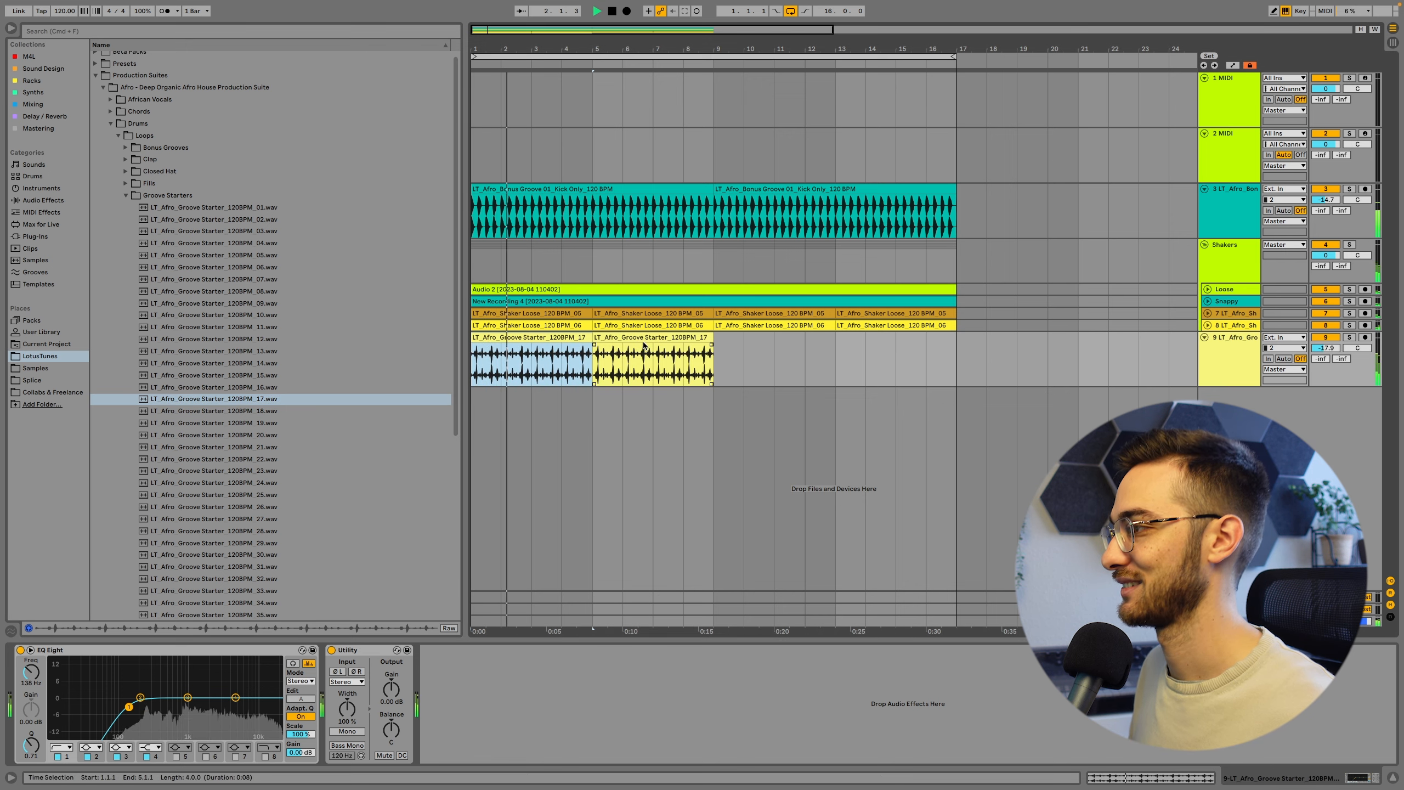
{"action": "key", "text": "ctrl+d"}
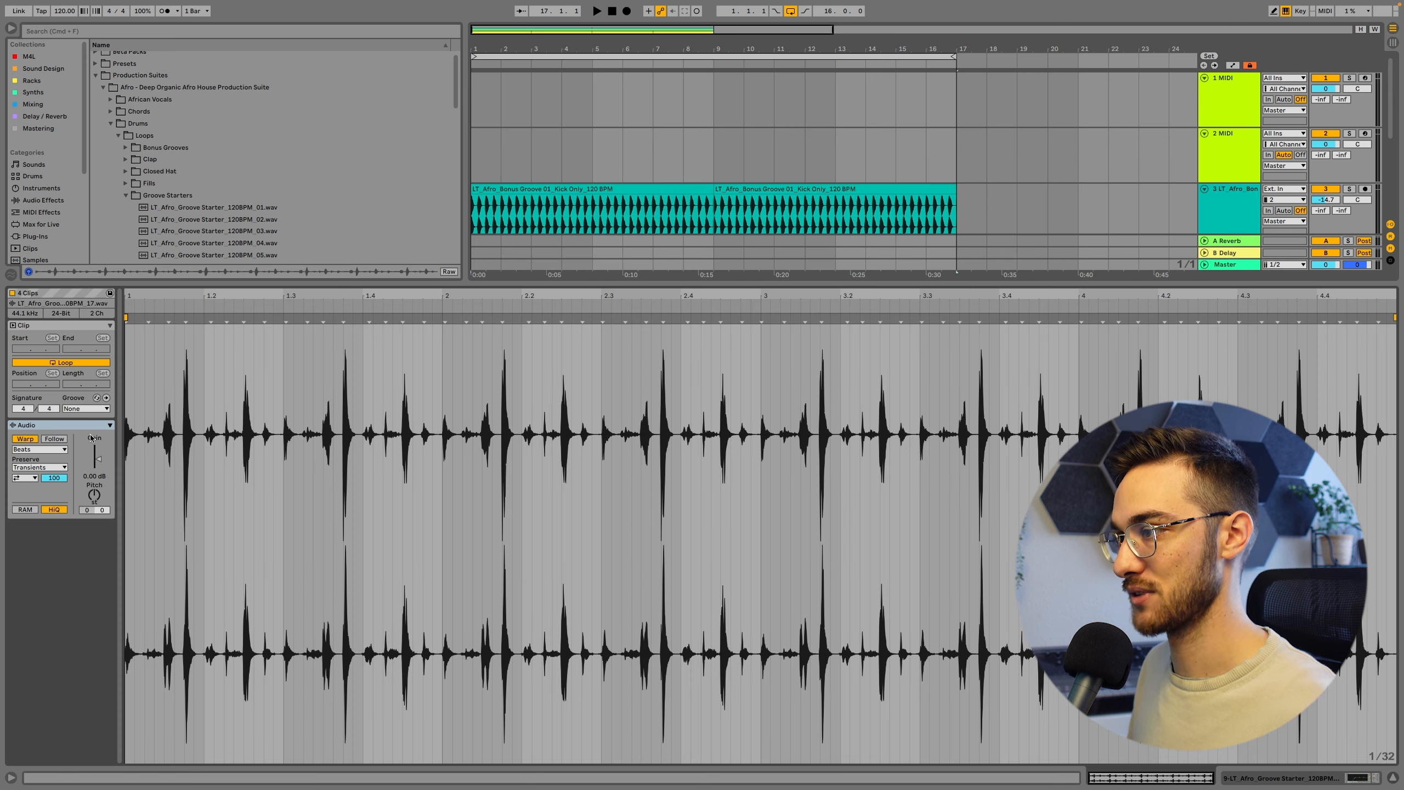
Step: Set the groove of the four Groove Starter 17 clips to Swing Logic 16ths 55
{"action": "left_click", "coordinate": [81, 409]}
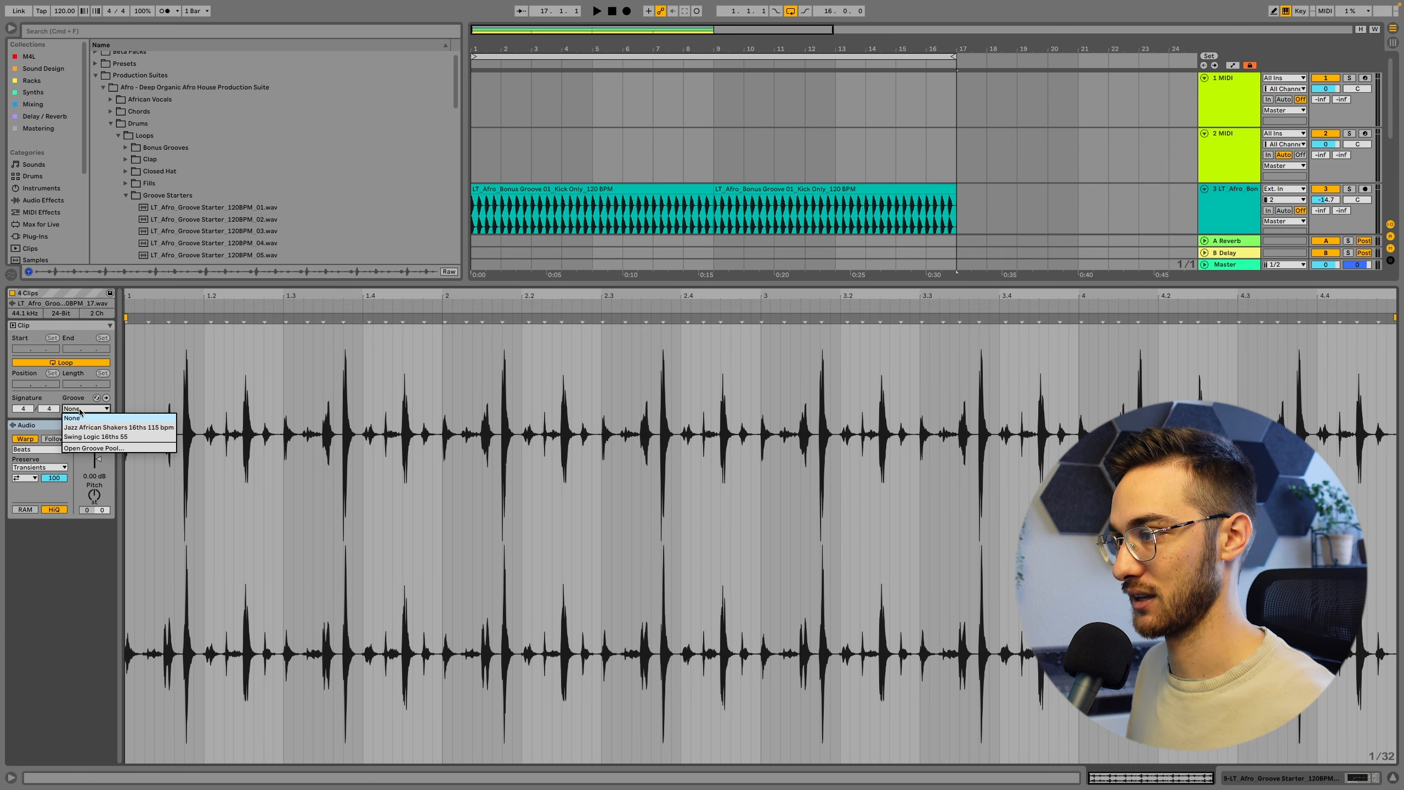
{"action": "left_click", "coordinate": [91, 437]}
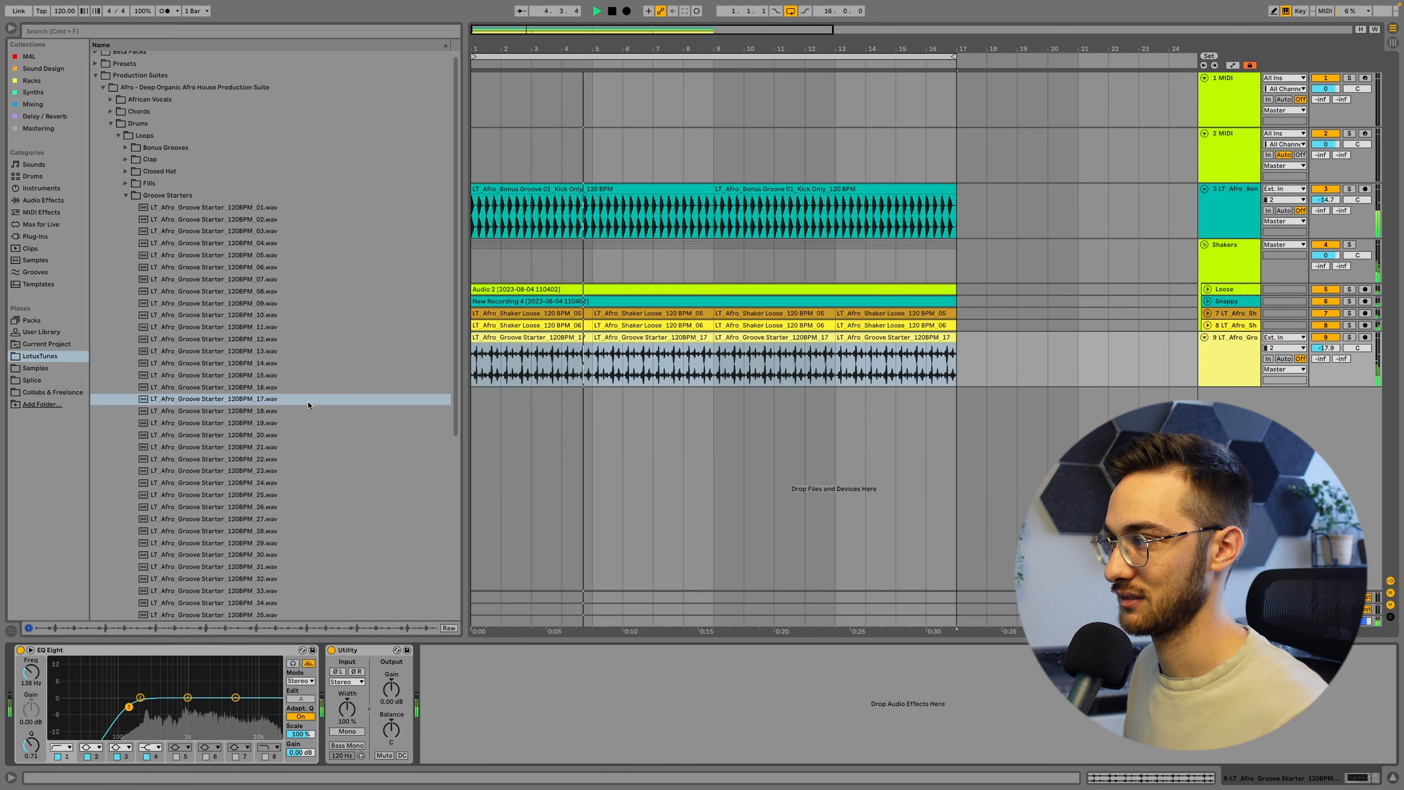
Step: Replace the Groove Starter 17 clips with LT_Afro_Groove Starter_120BPM_25.wav from bar 1 and repeat it to bar 17
{"action": "key", "text": "Down"}
{"action": "key", "text": "Down"}
{"action": "key", "text": "Down"}
{"action": "key", "text": "Down"}
{"action": "key", "text": "Down"}
{"action": "key", "text": "Down"}
{"action": "key", "text": "Down"}
{"action": "key", "text": "Down"}
{"action": "left_click_drag", "start_coordinate": [480, 349], "coordinate": [481, 347]}
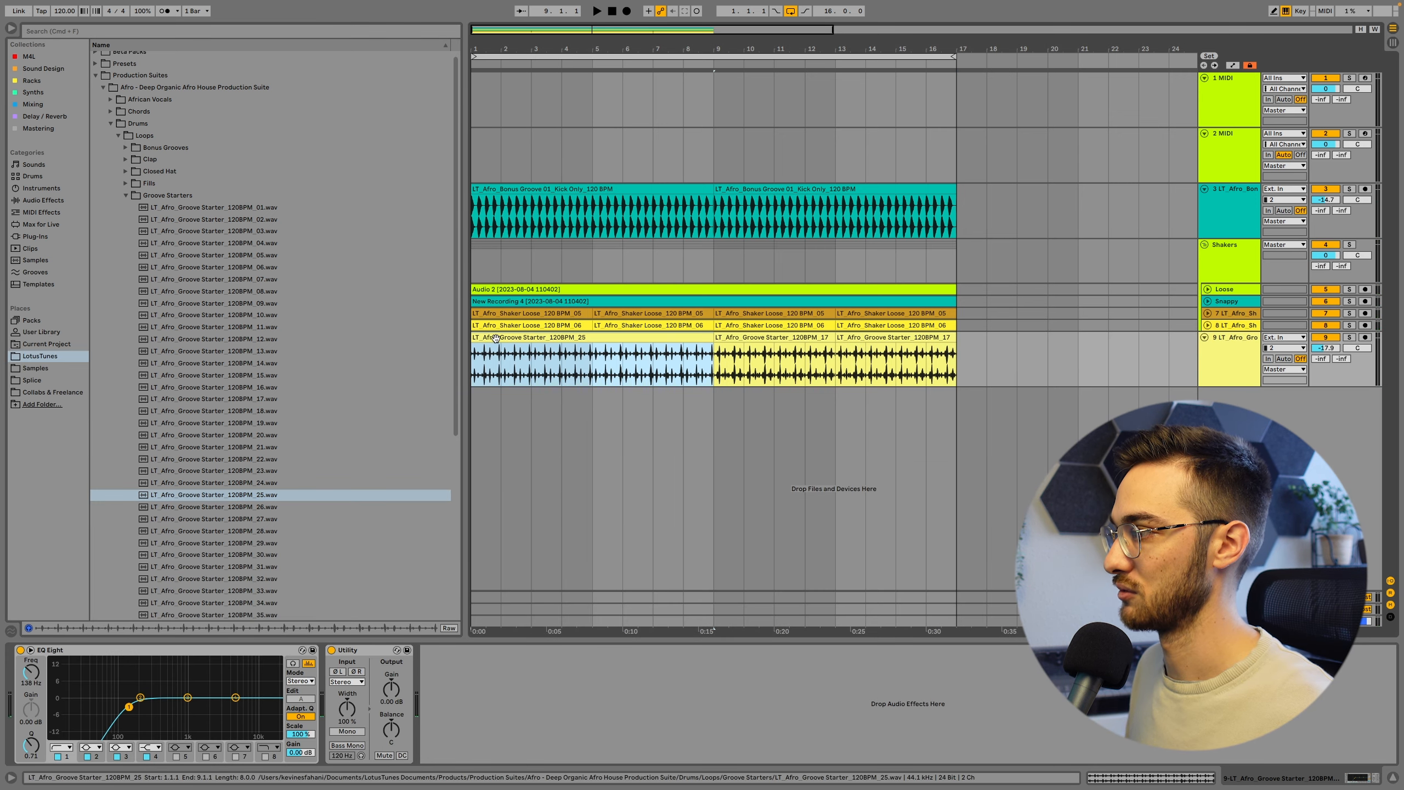
{"action": "left_click", "coordinate": [766, 337], "text": "shift"}
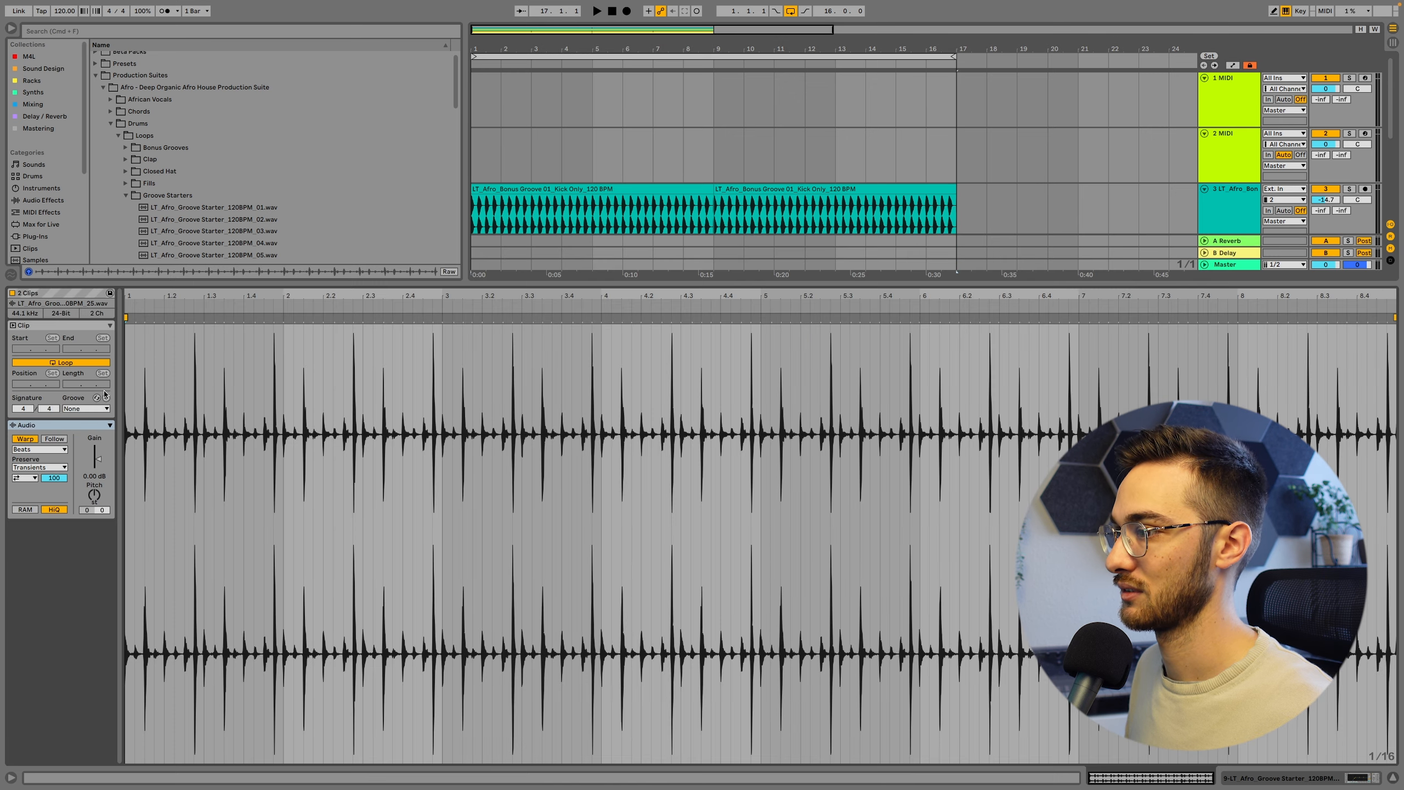
Step: Set the groove of both Groove Starter 25 clips and play the arrangement
{"action": "left_click", "coordinate": [83, 409]}
{"action": "left_click", "coordinate": [100, 449]}
{"action": "key", "text": "space"}
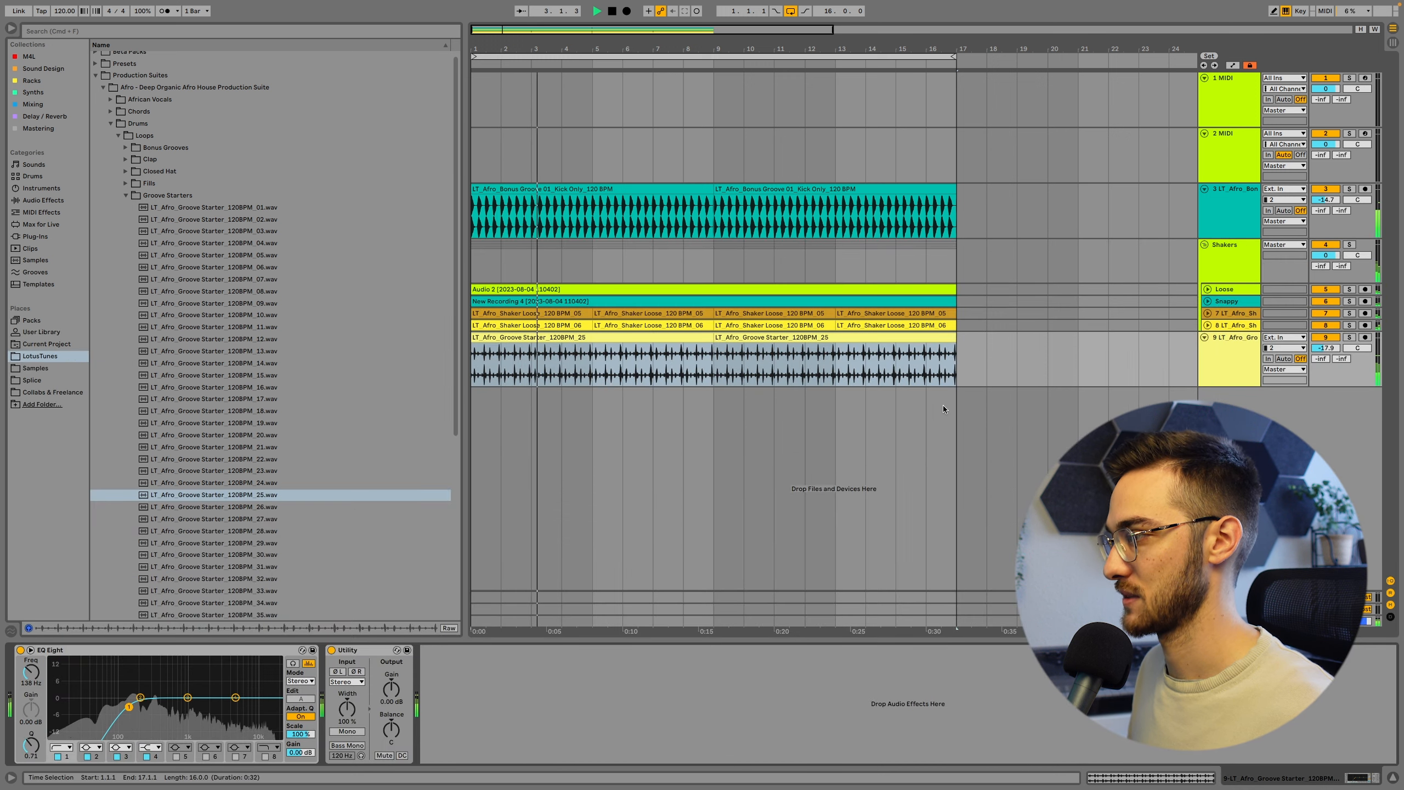
Step: Play the arrangement and lower the Clap Loop 06 track's volume to about -20.4 dB
{"action": "left_click", "coordinate": [1226, 223]}
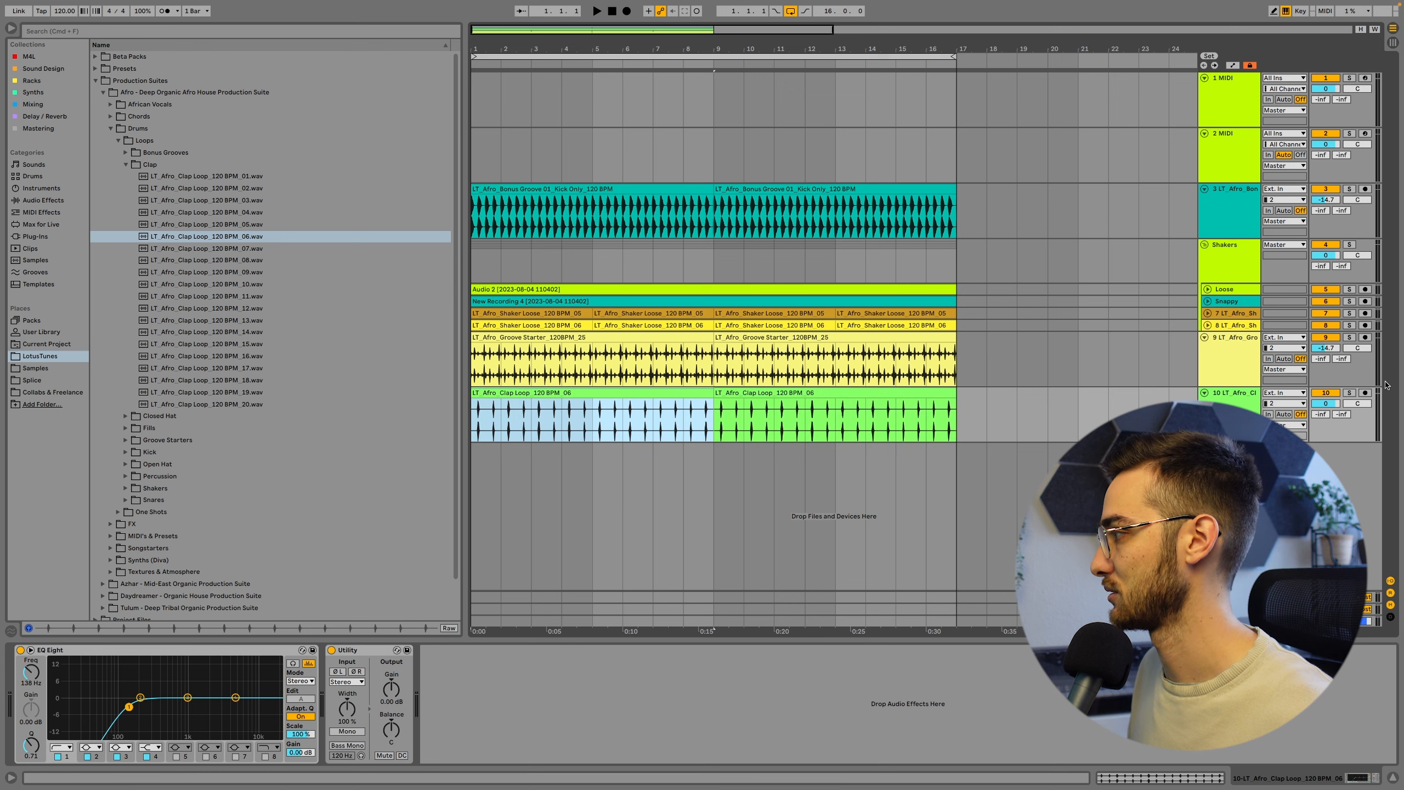
{"action": "key", "text": "space"}
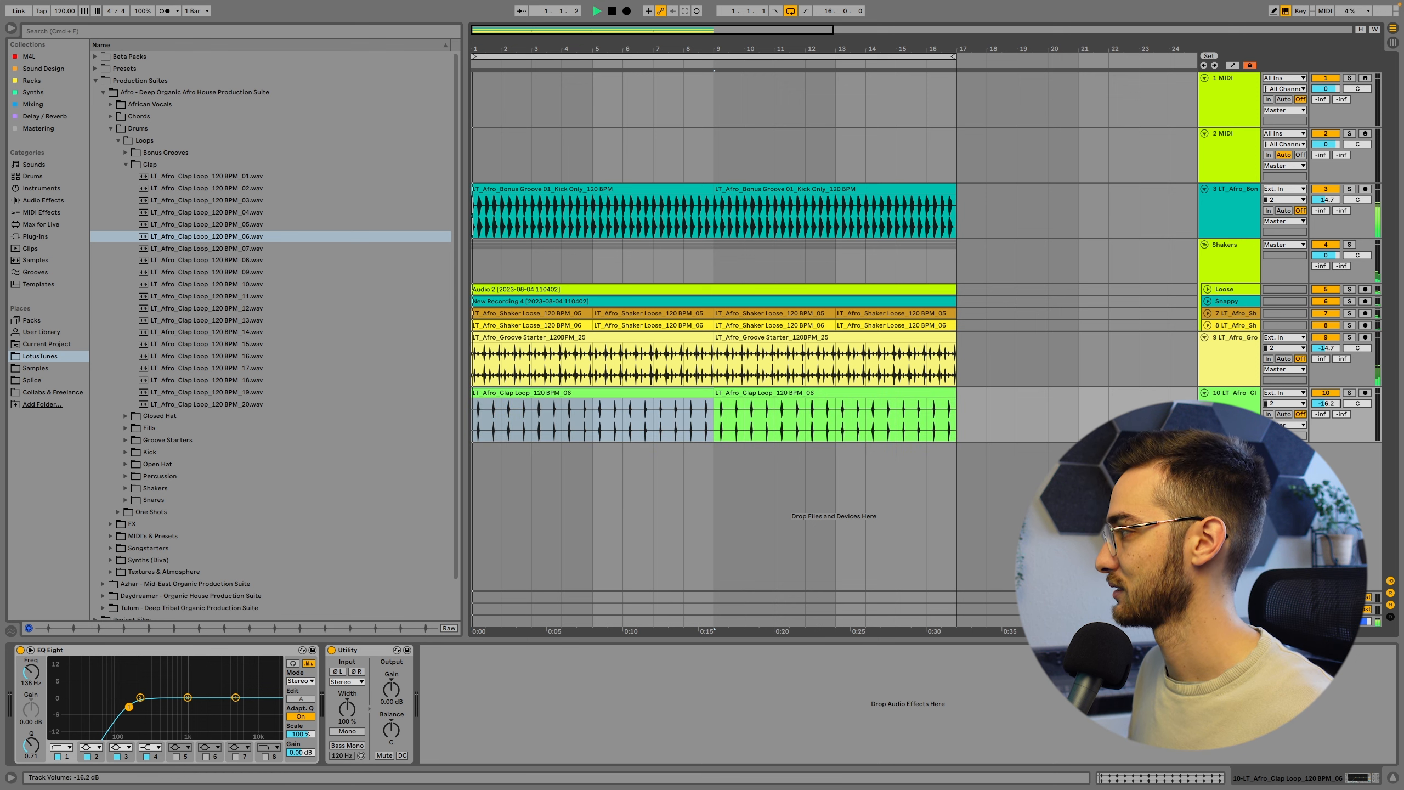
{"action": "left_click_drag", "start_coordinate": [1327, 404], "coordinate": [1332, 407]}
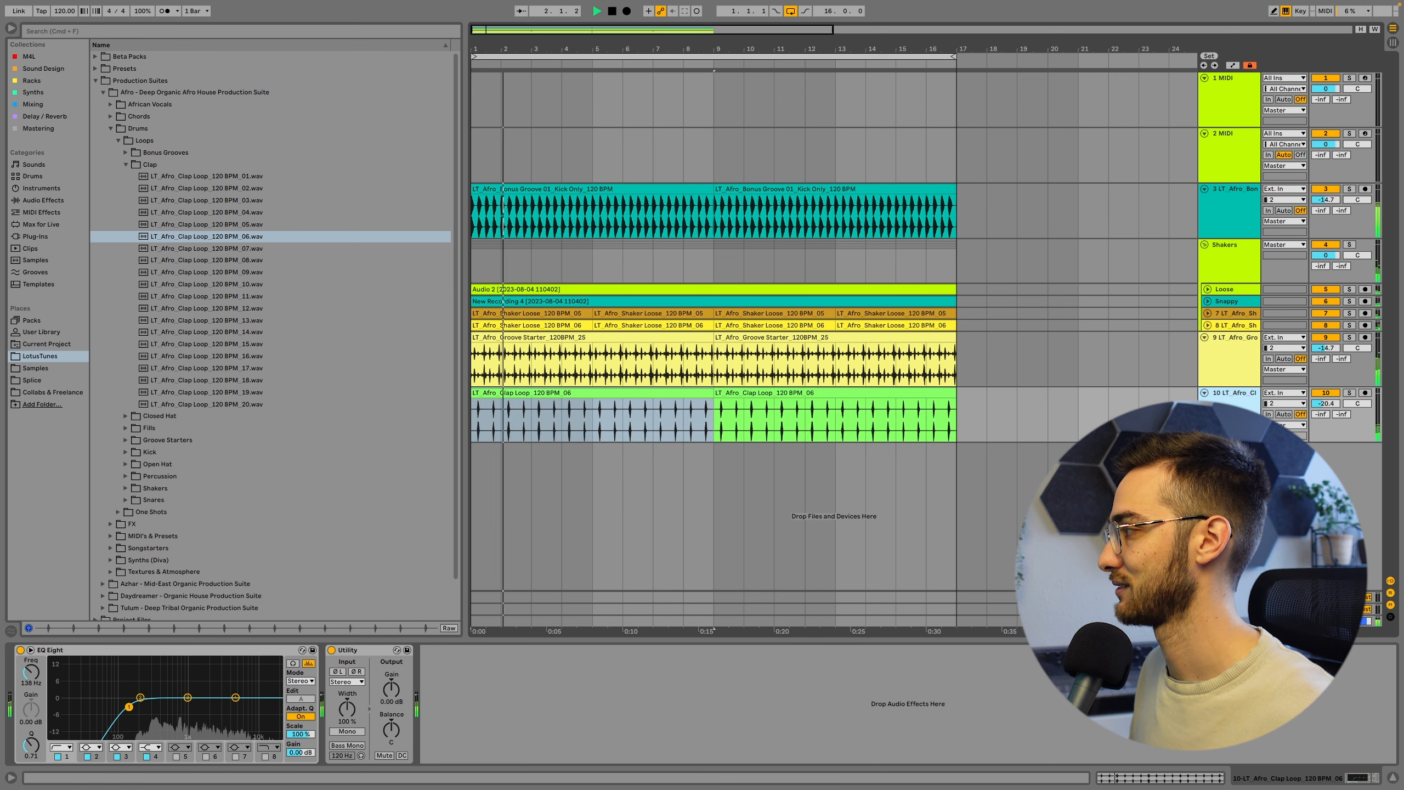
Step: Move the Groove Starter 25 track back out of the Shakers group and audition it with the other loops
{"action": "left_click", "coordinate": [712, 217]}
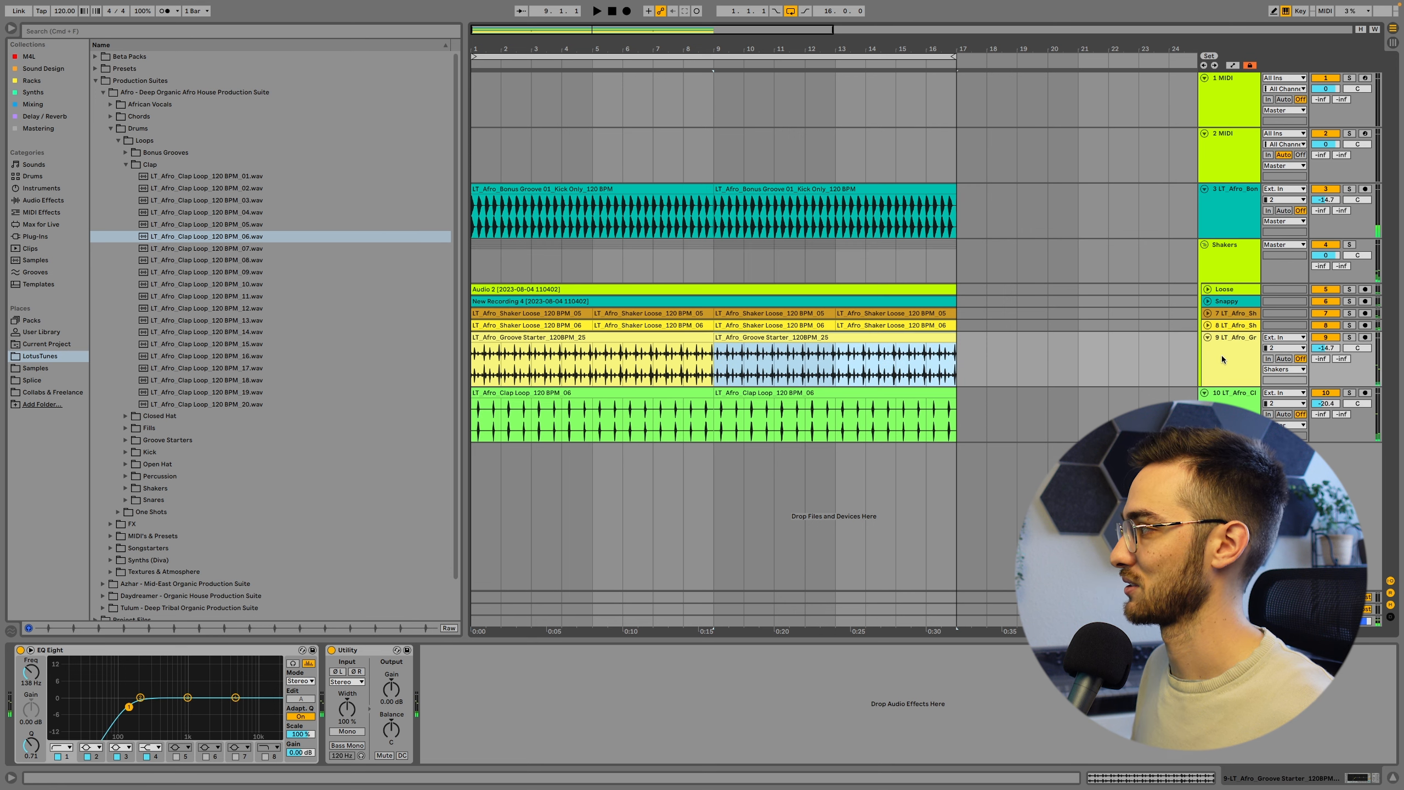
{"action": "left_click", "coordinate": [1230, 351]}
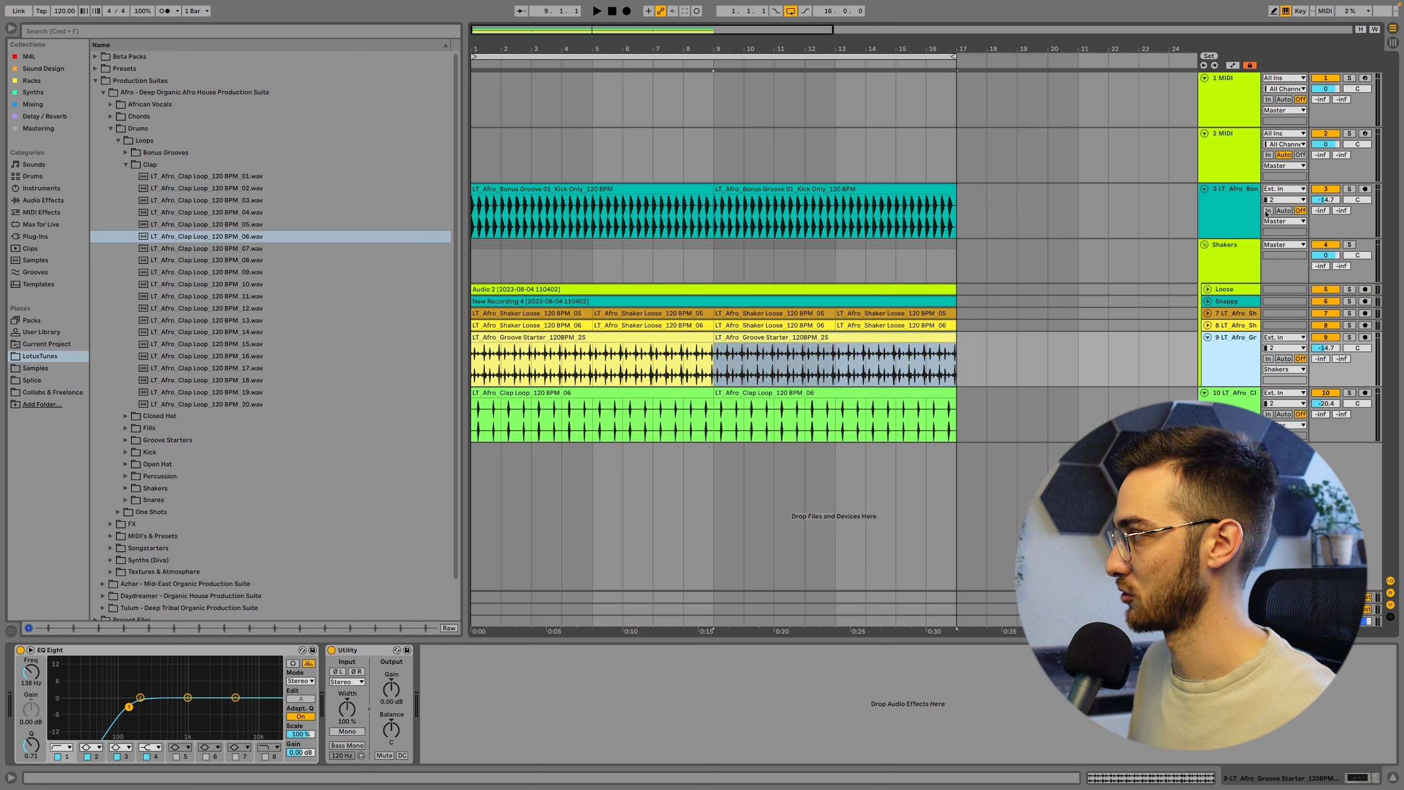
{"action": "left_click", "coordinate": [1231, 251]}
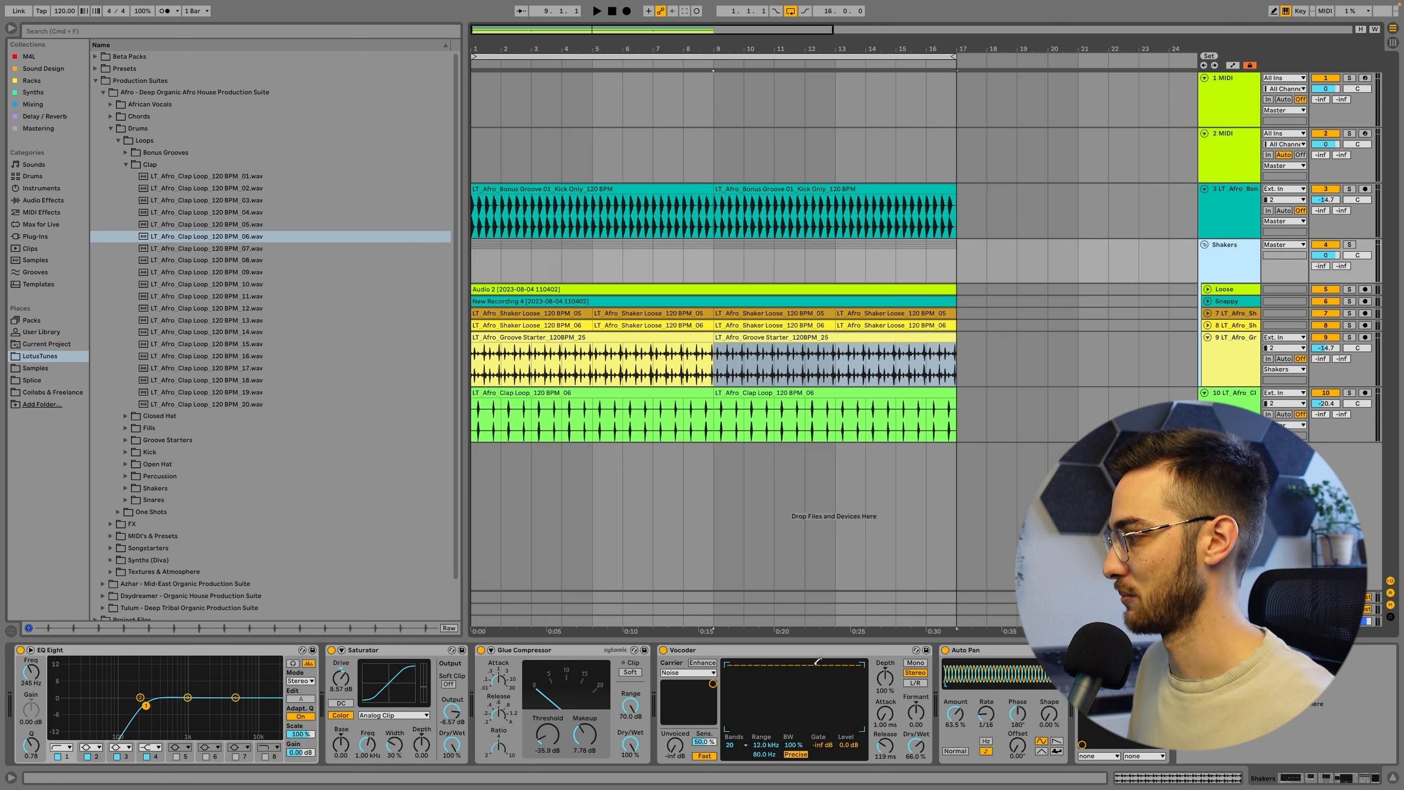
{"action": "left_click_drag", "start_coordinate": [1219, 357], "coordinate": [1232, 397]}
{"action": "key", "text": "space"}
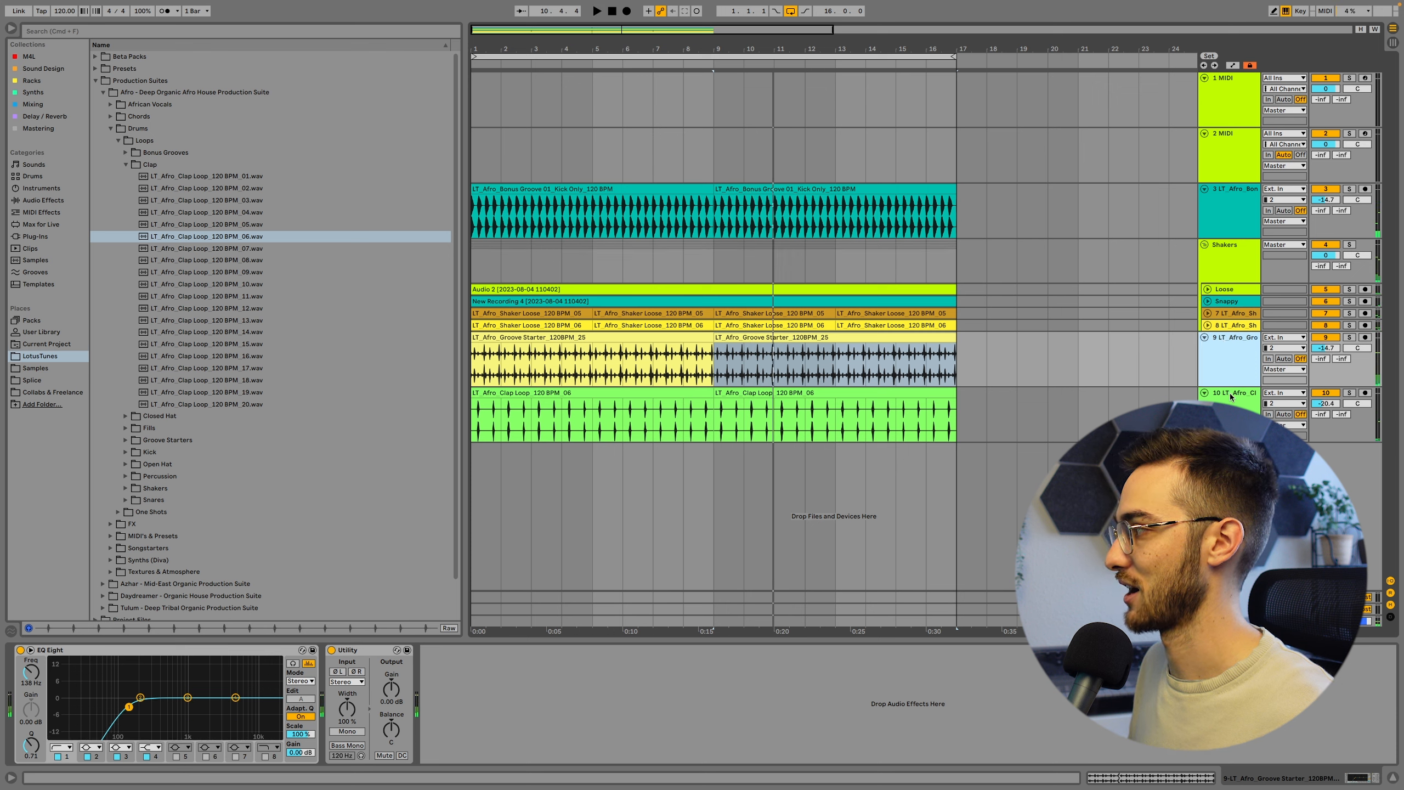